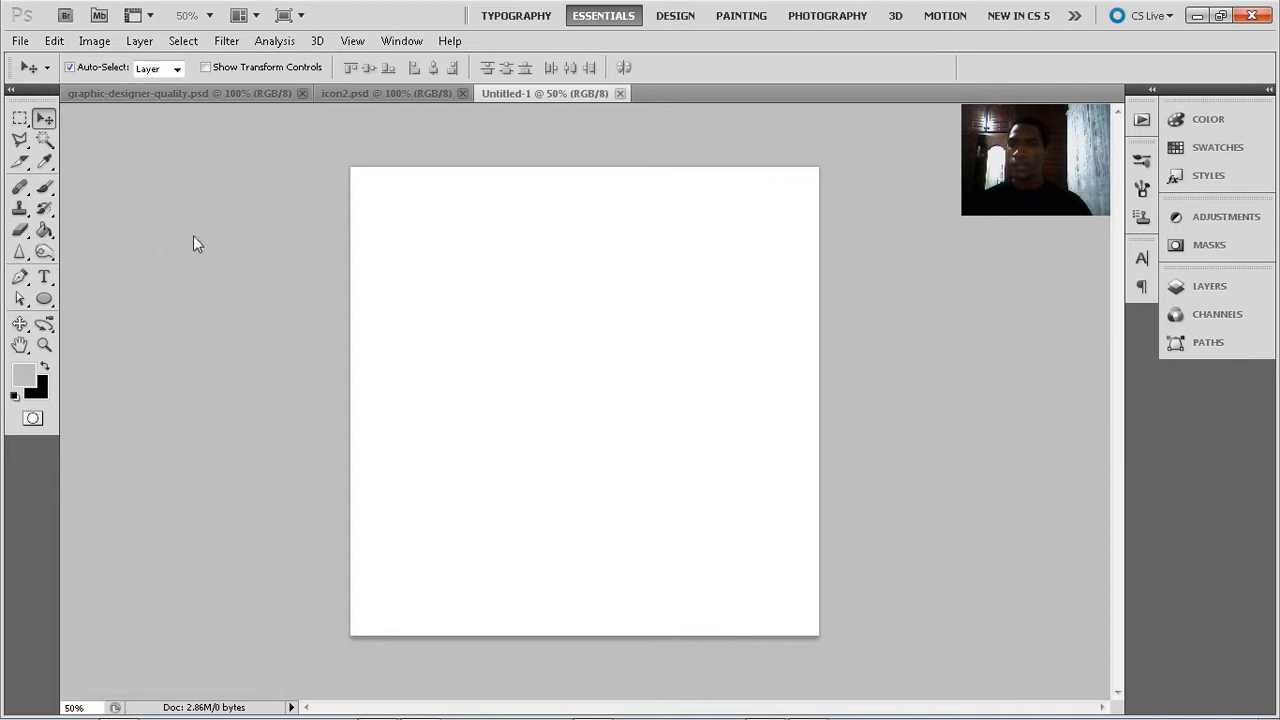
After a look at the icon2.psd reference, draw a large gray Ellipse-tool circle on the blank Untitled-1 canvas and move it near the center
{"action": "left_click", "coordinate": [374, 93]}
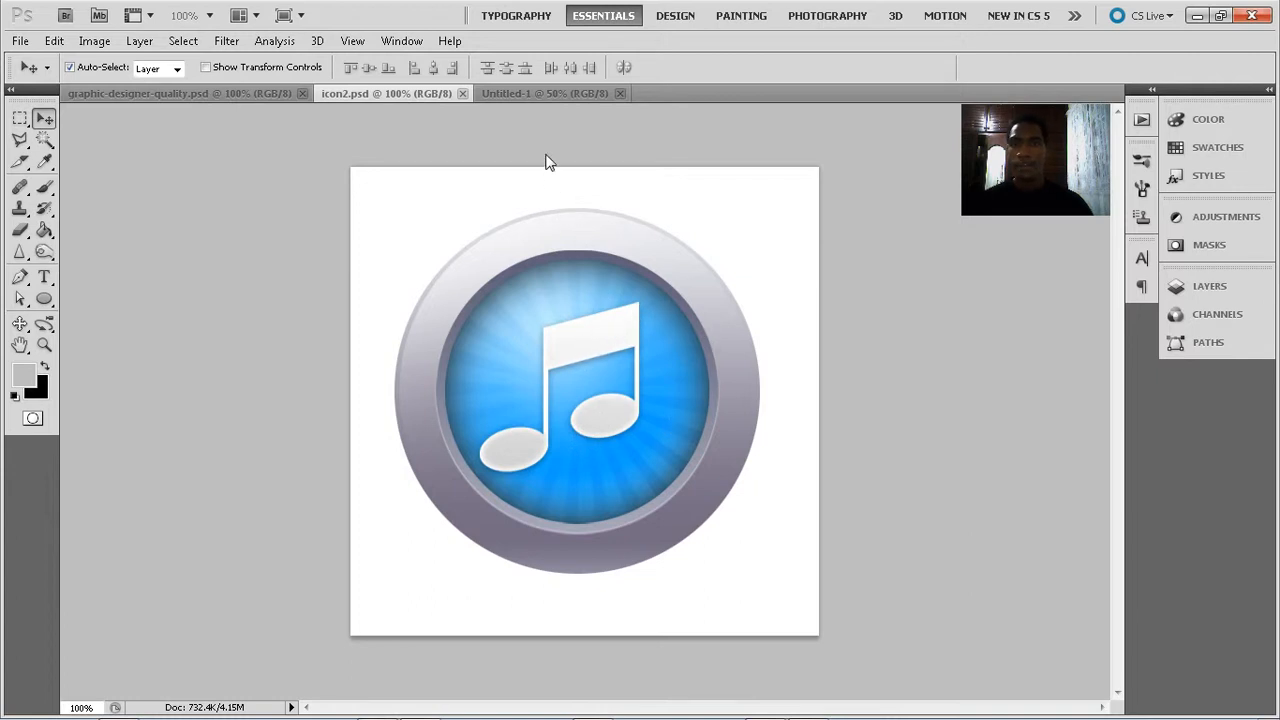
{"action": "left_click", "coordinate": [518, 94]}
{"action": "left_click", "coordinate": [44, 298]}
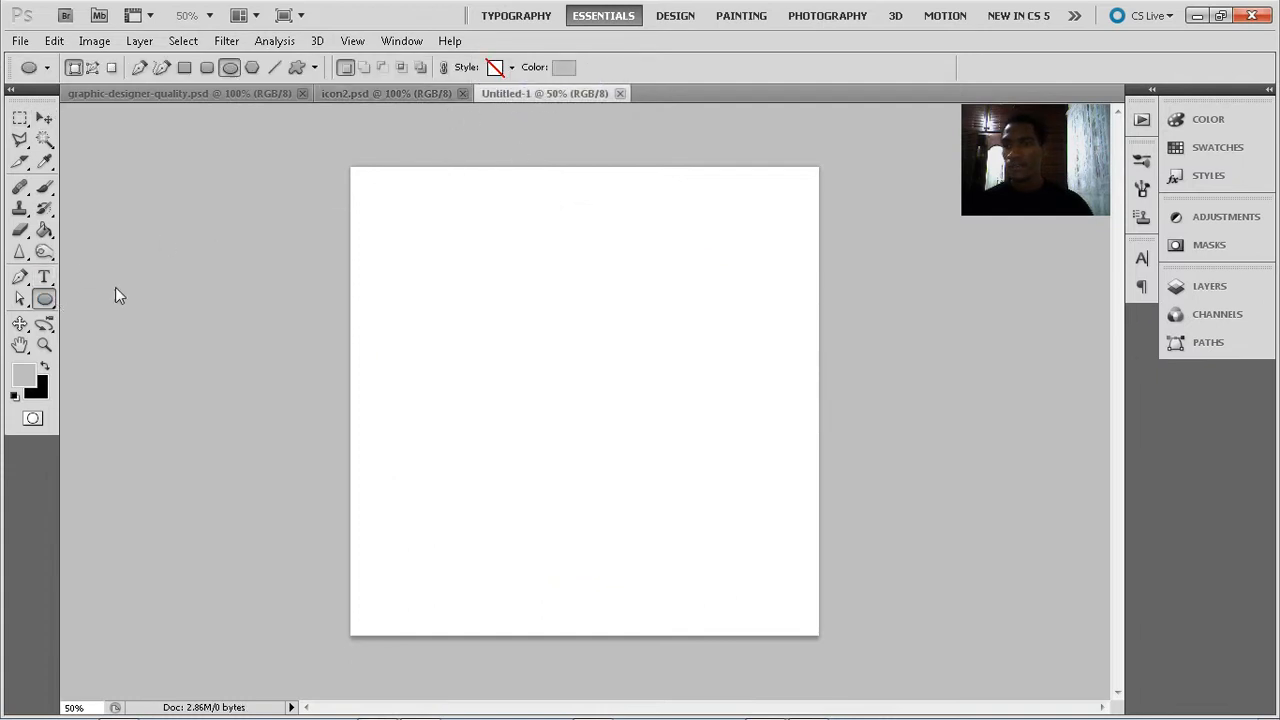
{"action": "left_click_drag", "start_coordinate": [583, 382], "coordinate": [723, 497]}
{"action": "key", "text": "Escape"}
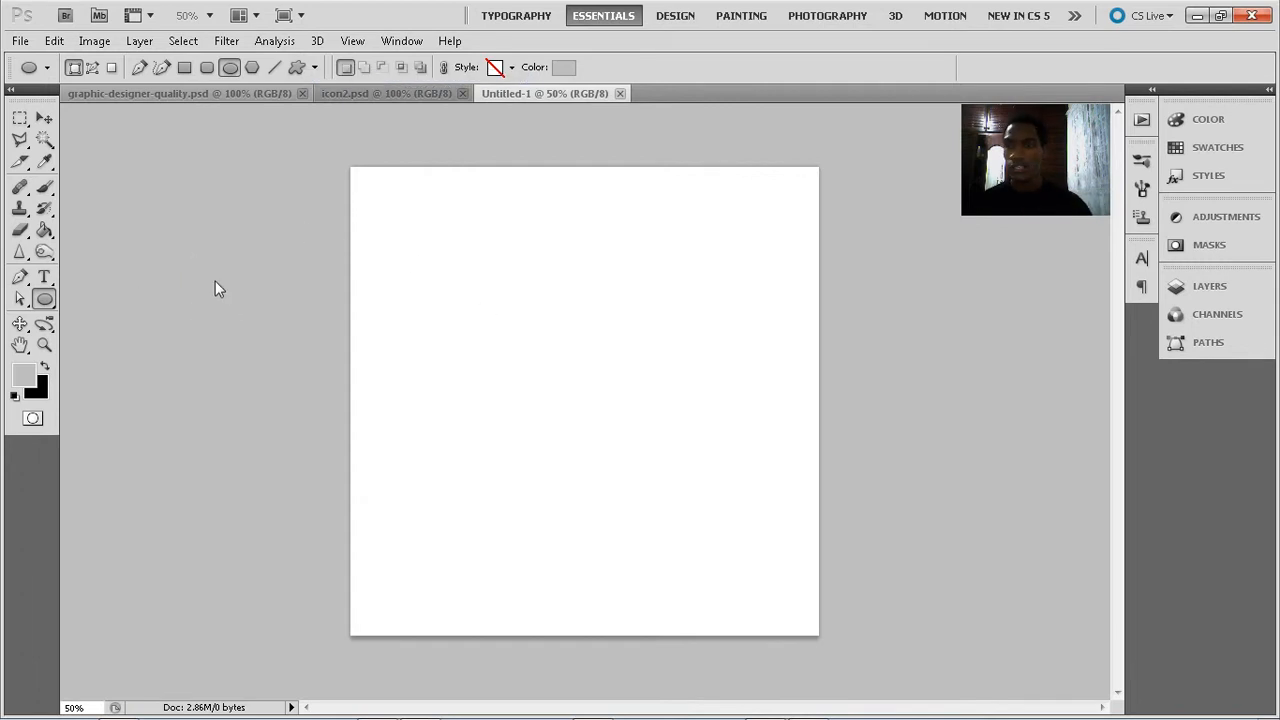
{"action": "left_click_drag", "start_coordinate": [579, 367], "coordinate": [752, 536]}
{"action": "key", "text": "v"}
{"action": "left_click_drag", "start_coordinate": [599, 344], "coordinate": [602, 370]}
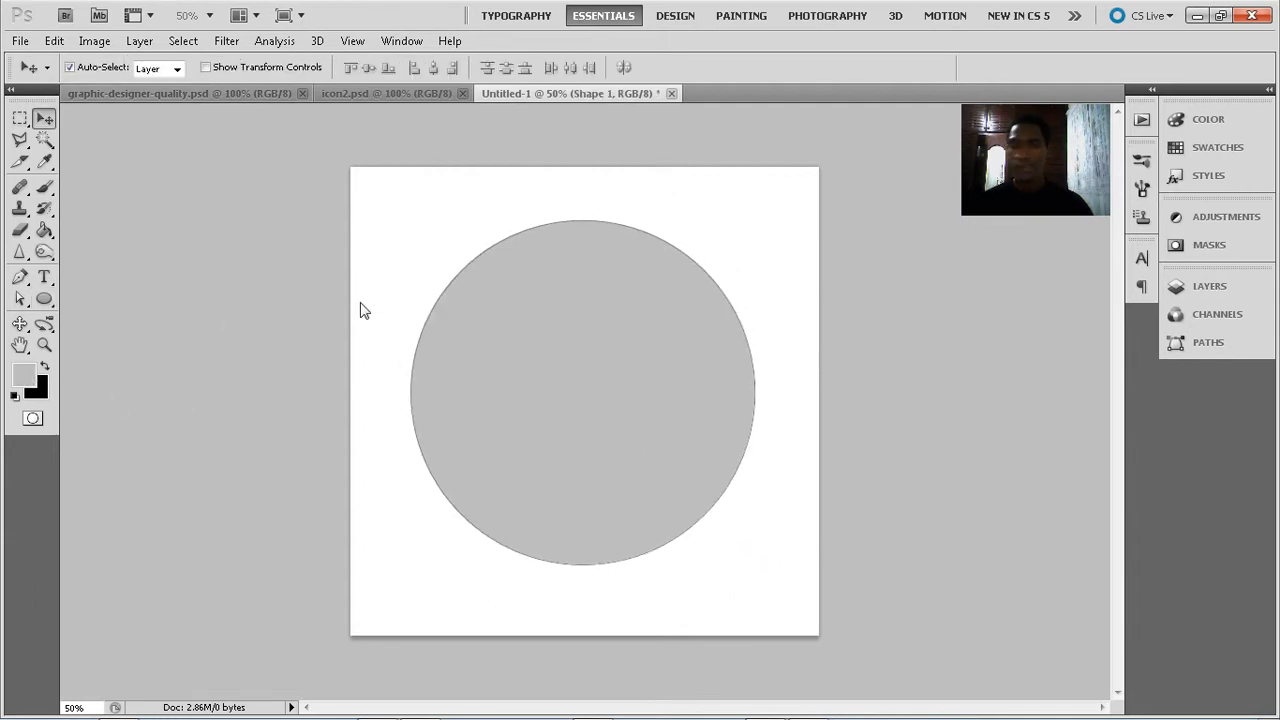
{"action": "left_click", "coordinate": [1210, 287]}
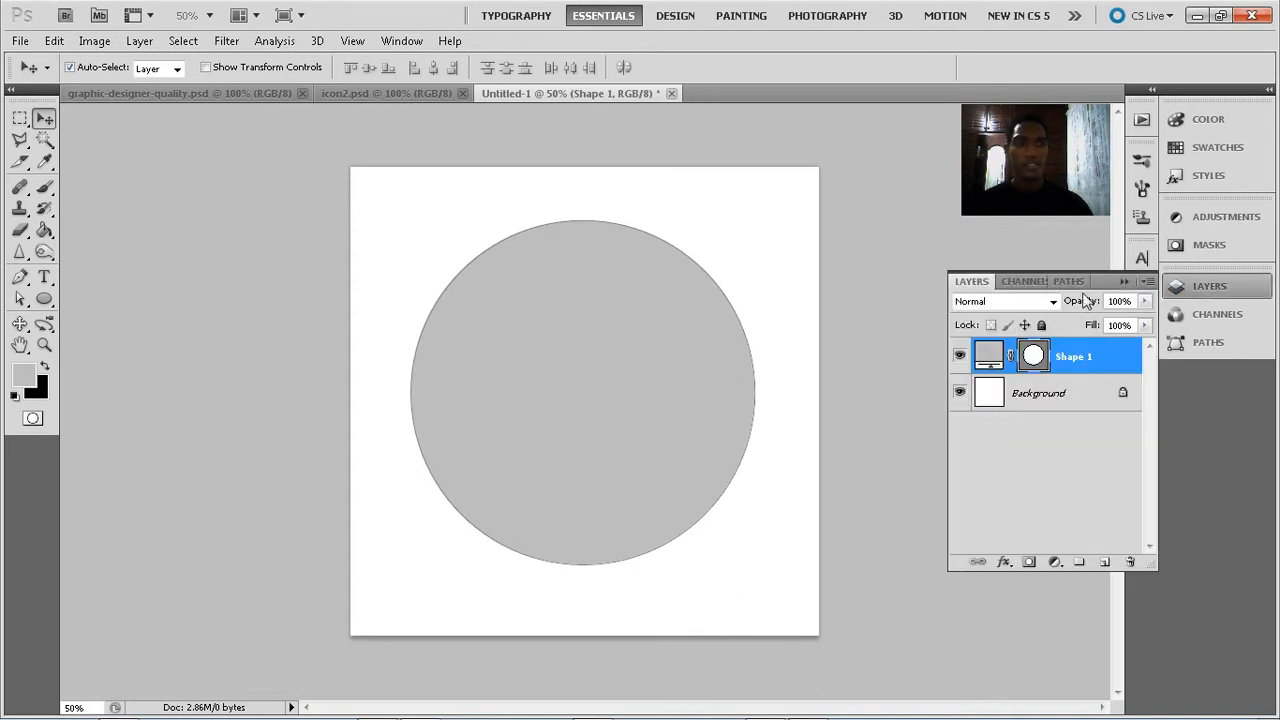
{"action": "left_click_drag", "start_coordinate": [591, 325], "coordinate": [591, 331]}
Compare the circle with the icon2.psd reference, then add a linear Gradient Overlay to the Shape 1 layer
{"action": "left_click", "coordinate": [397, 92]}
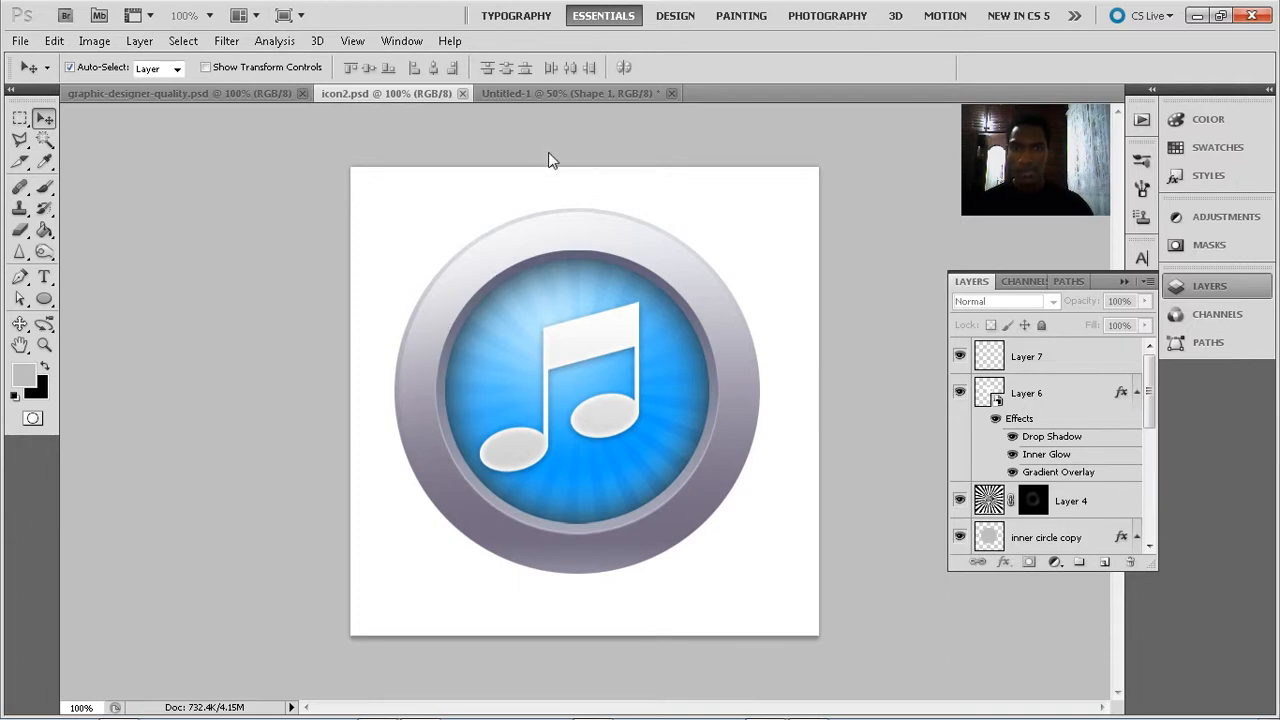
{"action": "left_click", "coordinate": [583, 94]}
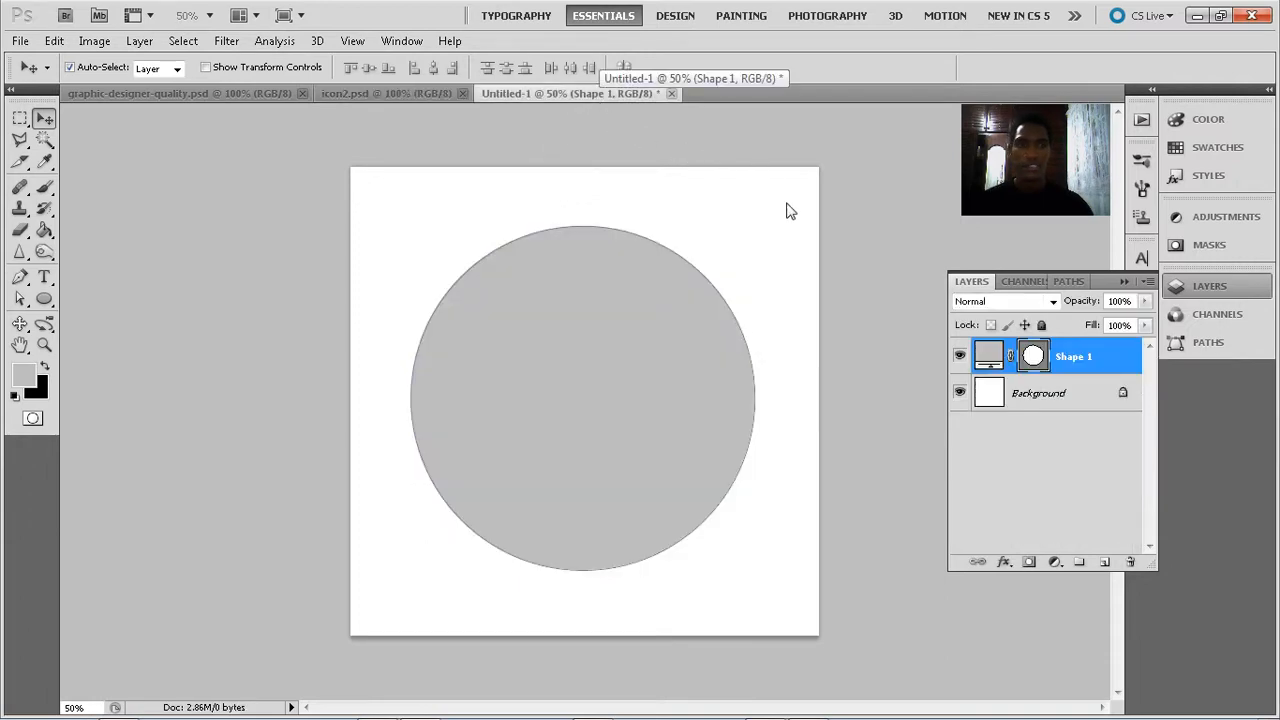
{"action": "left_click", "coordinate": [1004, 563]}
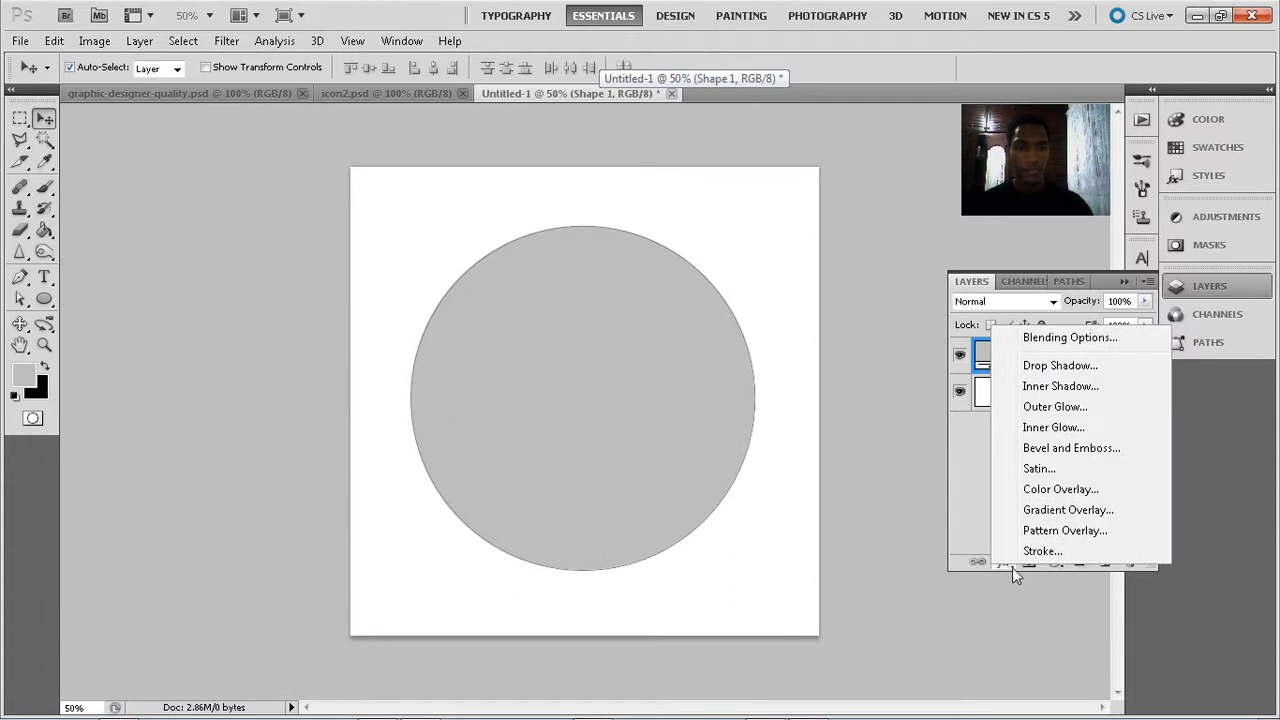
{"action": "left_click", "coordinate": [1071, 513]}
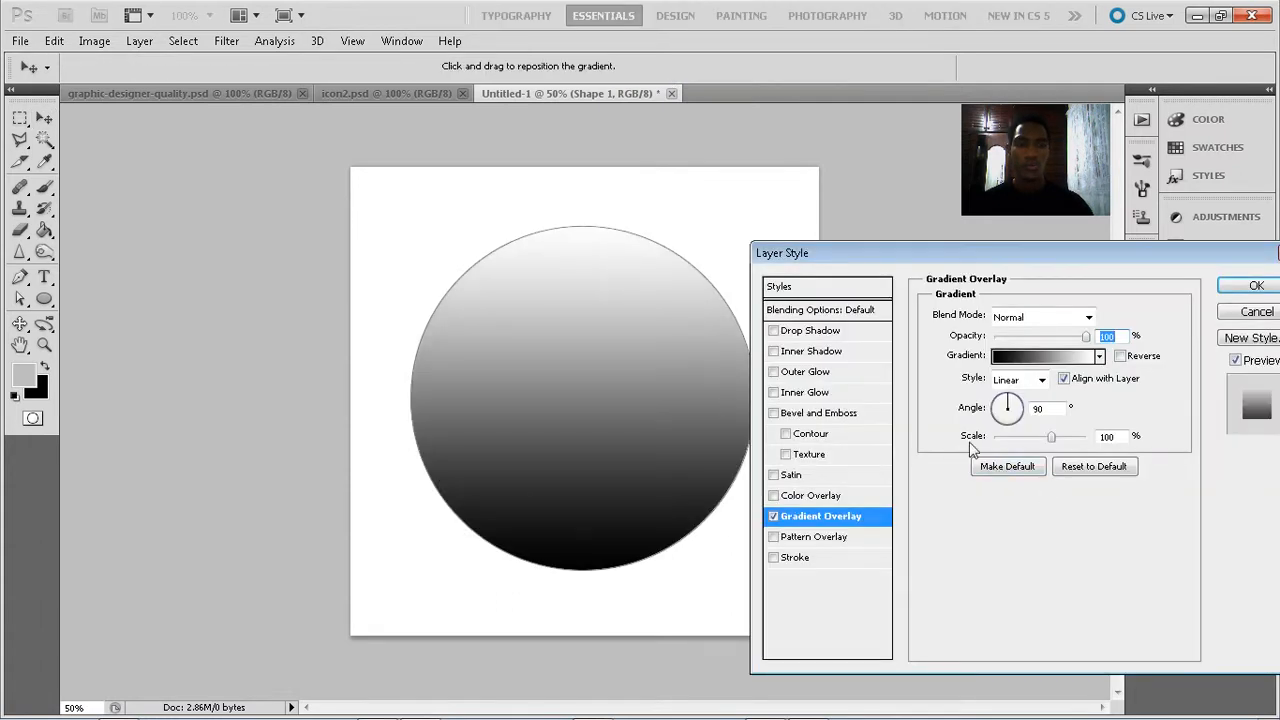
{"action": "left_click_drag", "start_coordinate": [914, 260], "coordinate": [922, 121]}
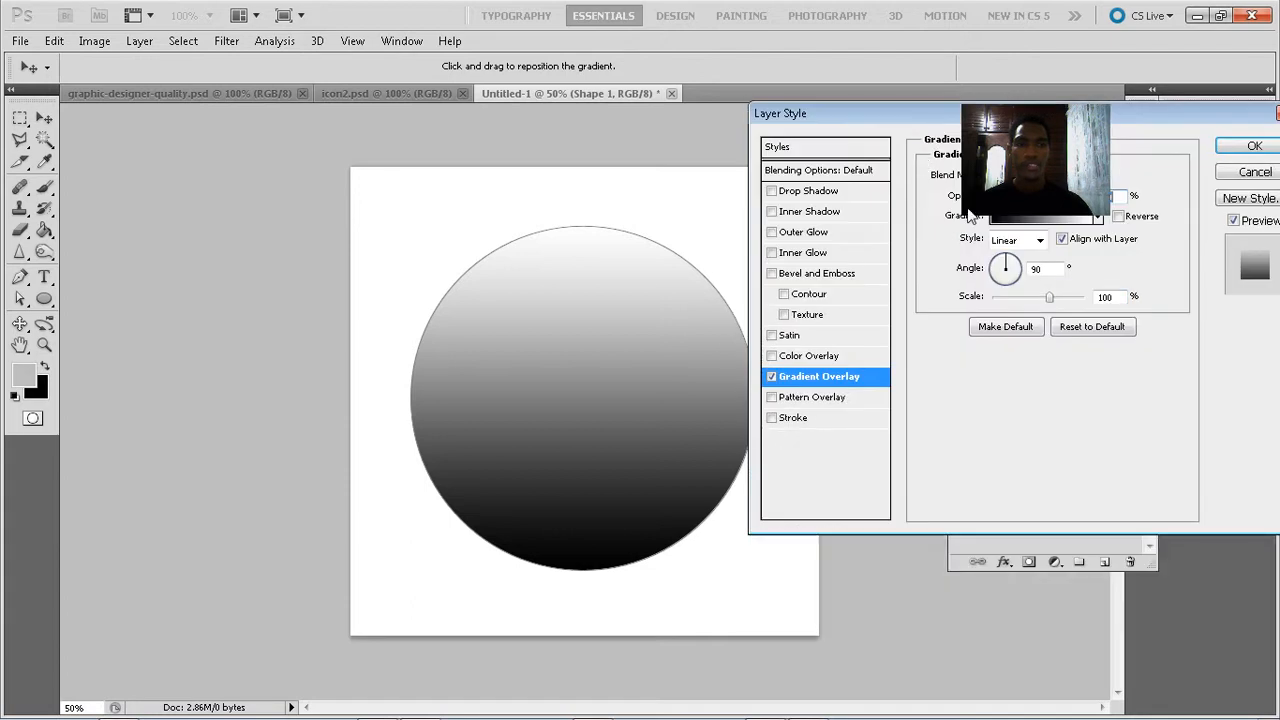
{"action": "left_click_drag", "start_coordinate": [905, 229], "coordinate": [917, 277]}
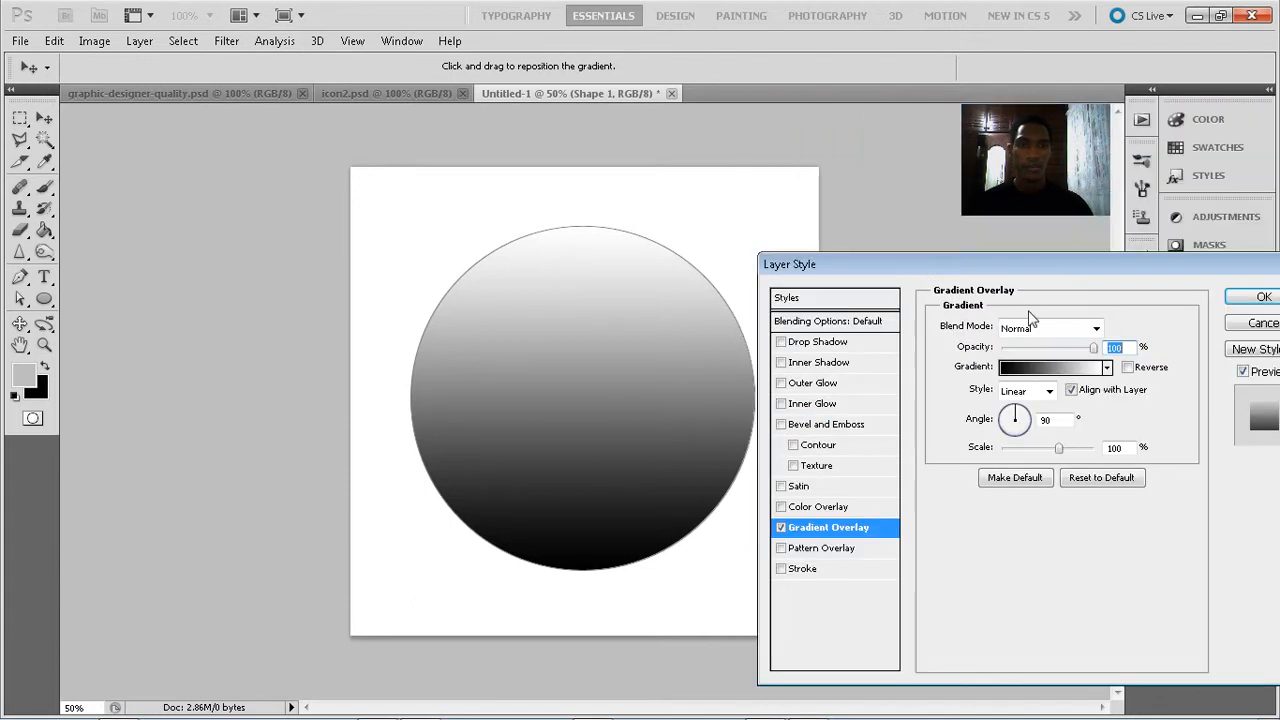
Open the overlay's gradient for editing and set its 0% color stop to dark gray 444444
{"action": "left_click", "coordinate": [1055, 370]}
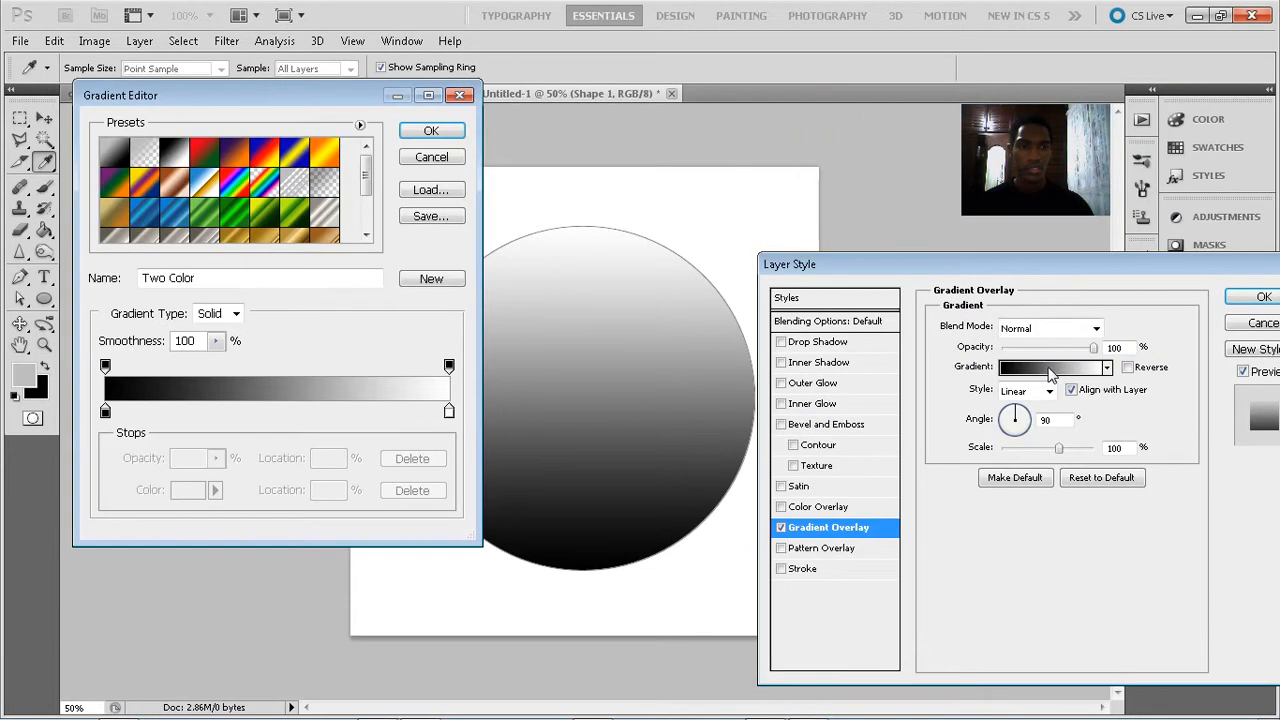
{"action": "double_click", "coordinate": [105, 412]}
{"action": "left_click_drag", "start_coordinate": [546, 432], "coordinate": [567, 549]}
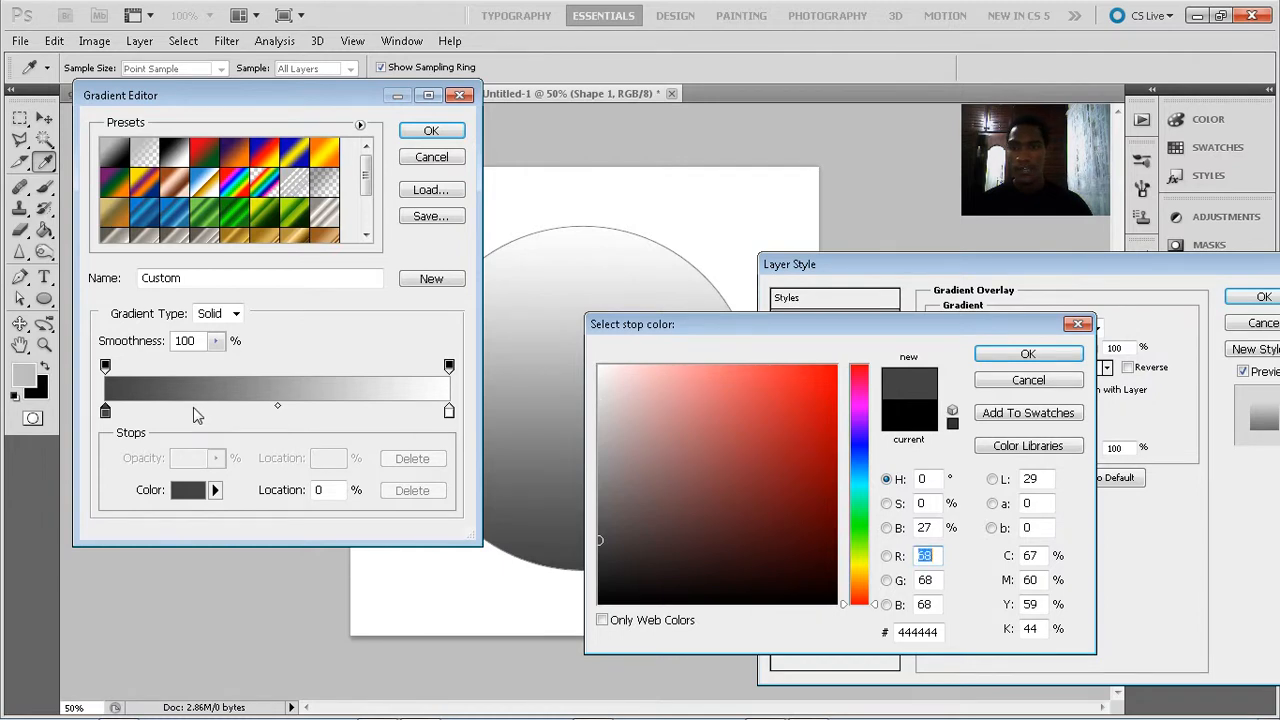
{"action": "left_click", "coordinate": [1029, 355]}
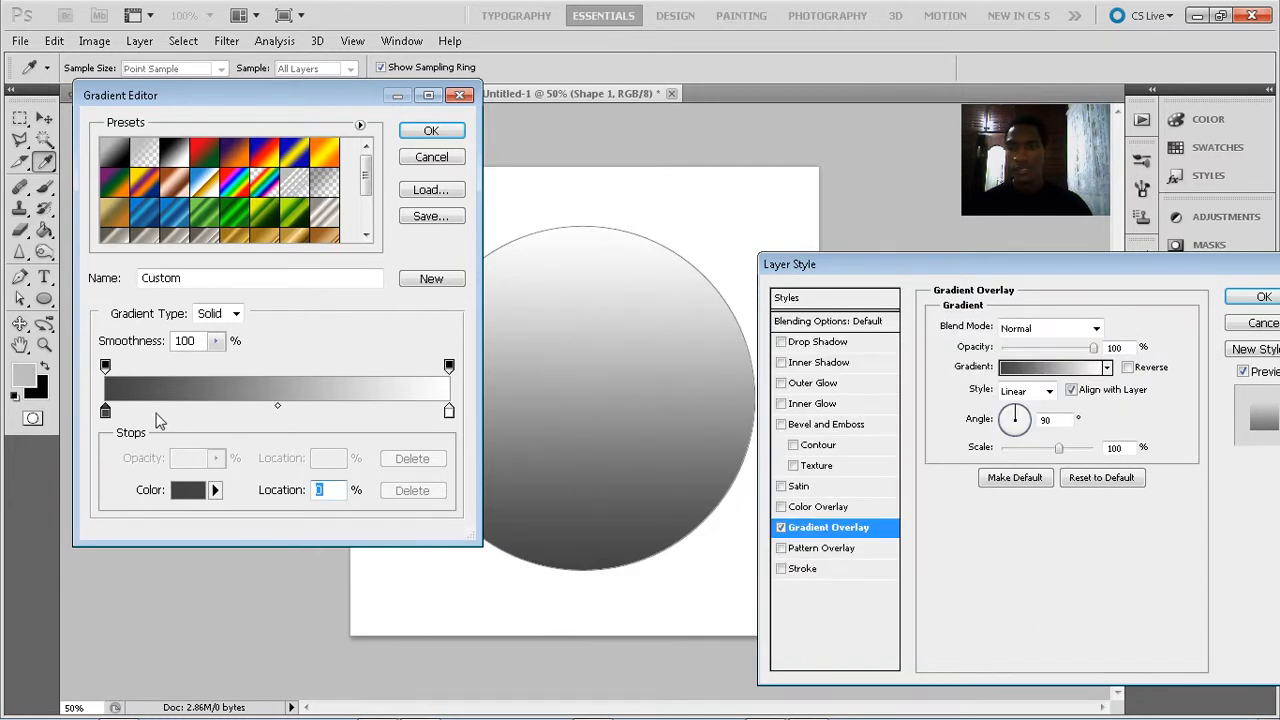
Add a color stop at 29% of the gradient and set its color to 2f2f2f
{"action": "left_click", "coordinate": [205, 412]}
{"action": "double_click", "coordinate": [205, 412]}
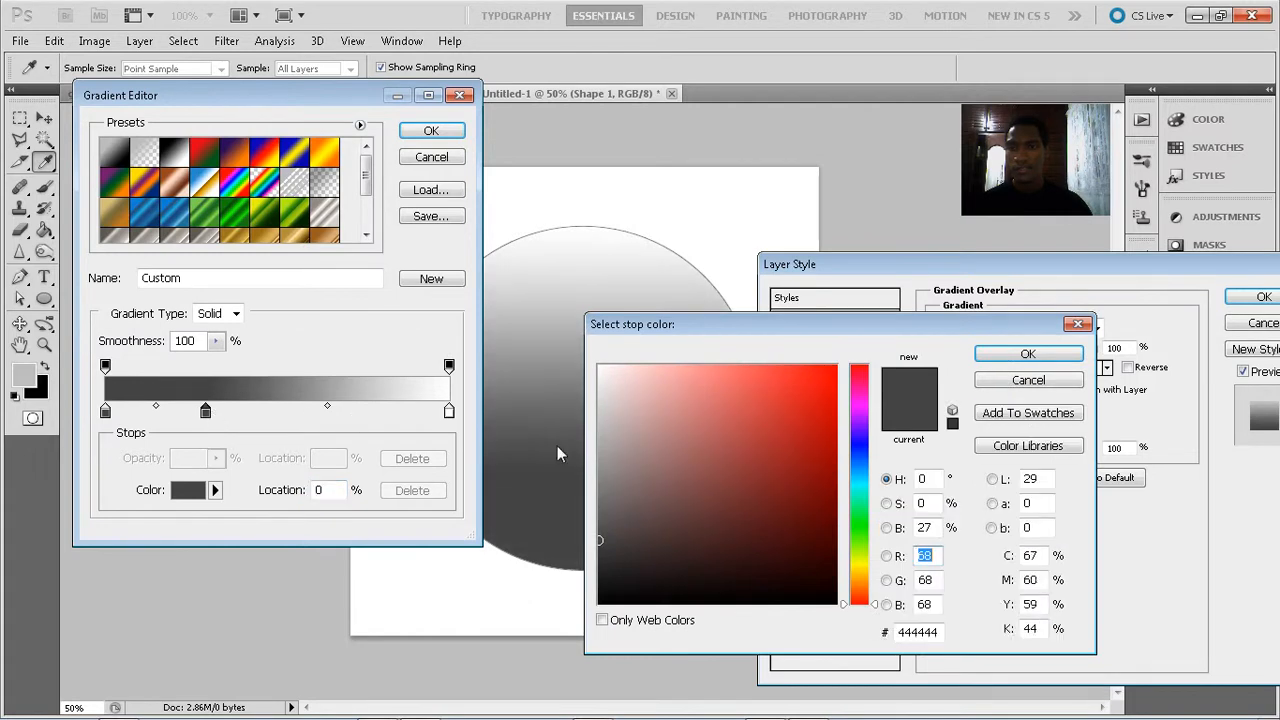
{"action": "left_click_drag", "start_coordinate": [613, 555], "coordinate": [598, 561]}
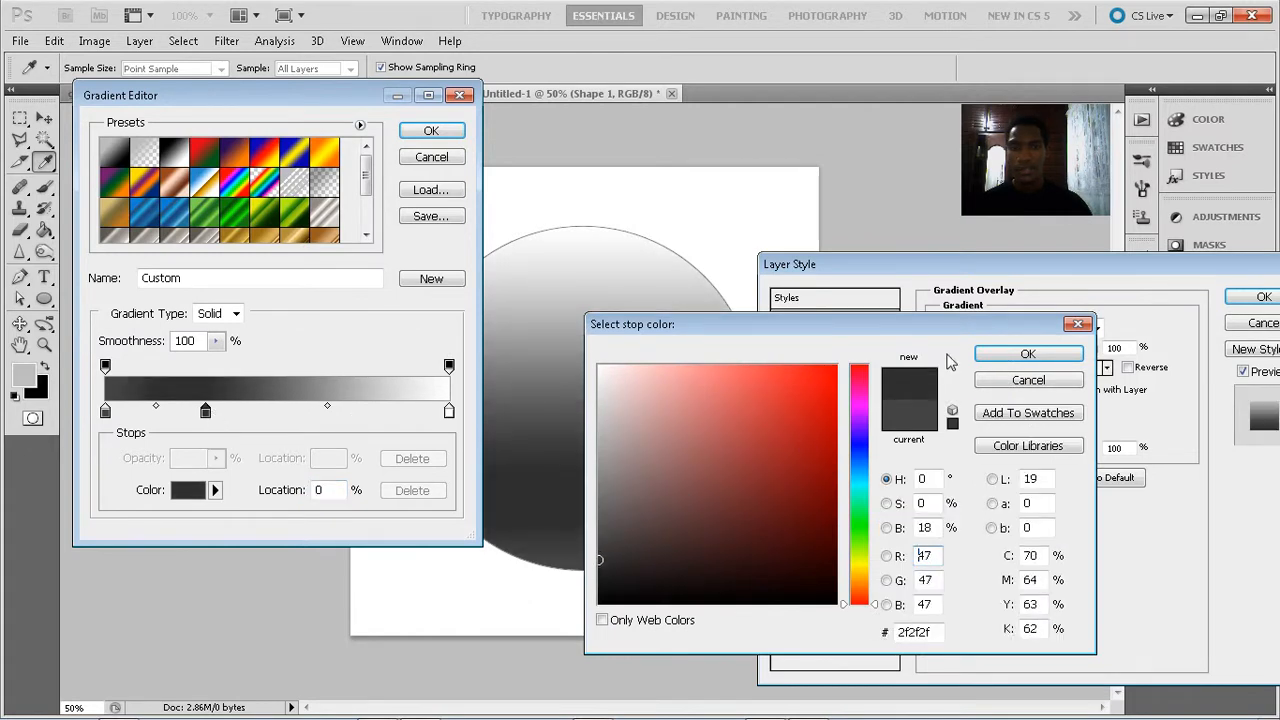
{"action": "left_click", "coordinate": [1000, 362]}
Set the gradient's 100% color stop to light gray c5c5c5
{"action": "double_click", "coordinate": [449, 411]}
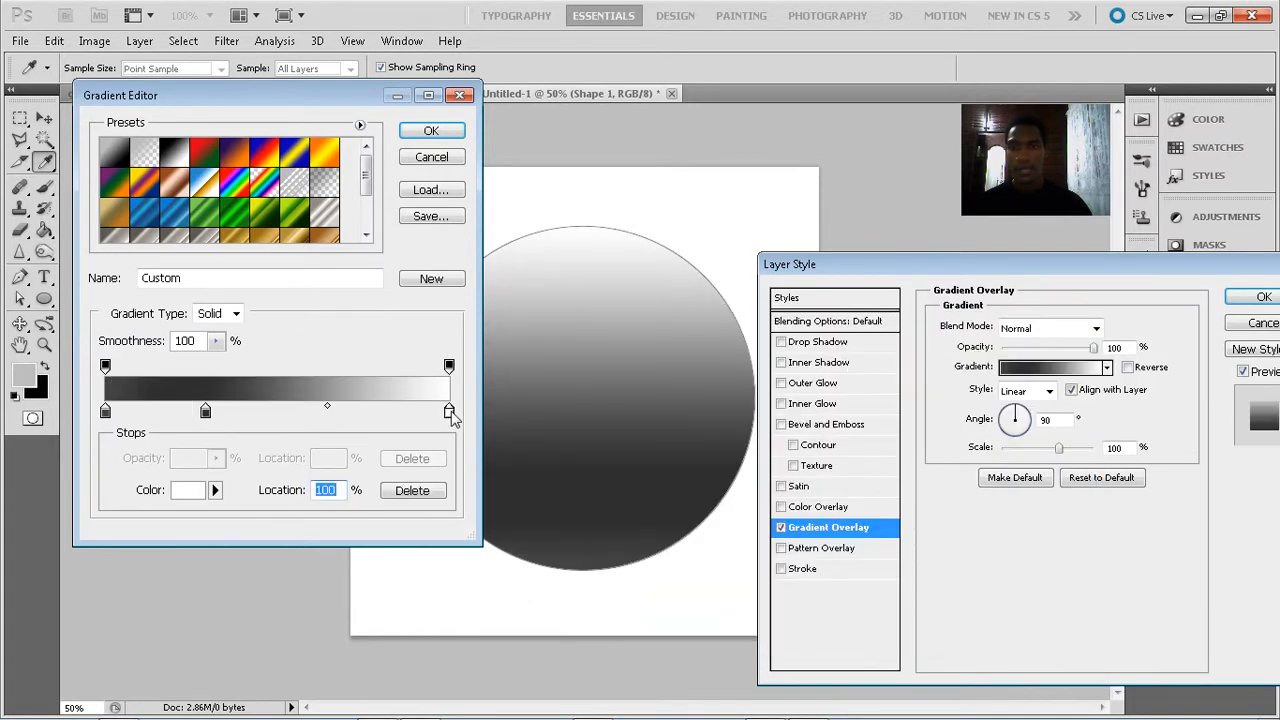
{"action": "left_click_drag", "start_coordinate": [629, 442], "coordinate": [573, 419]}
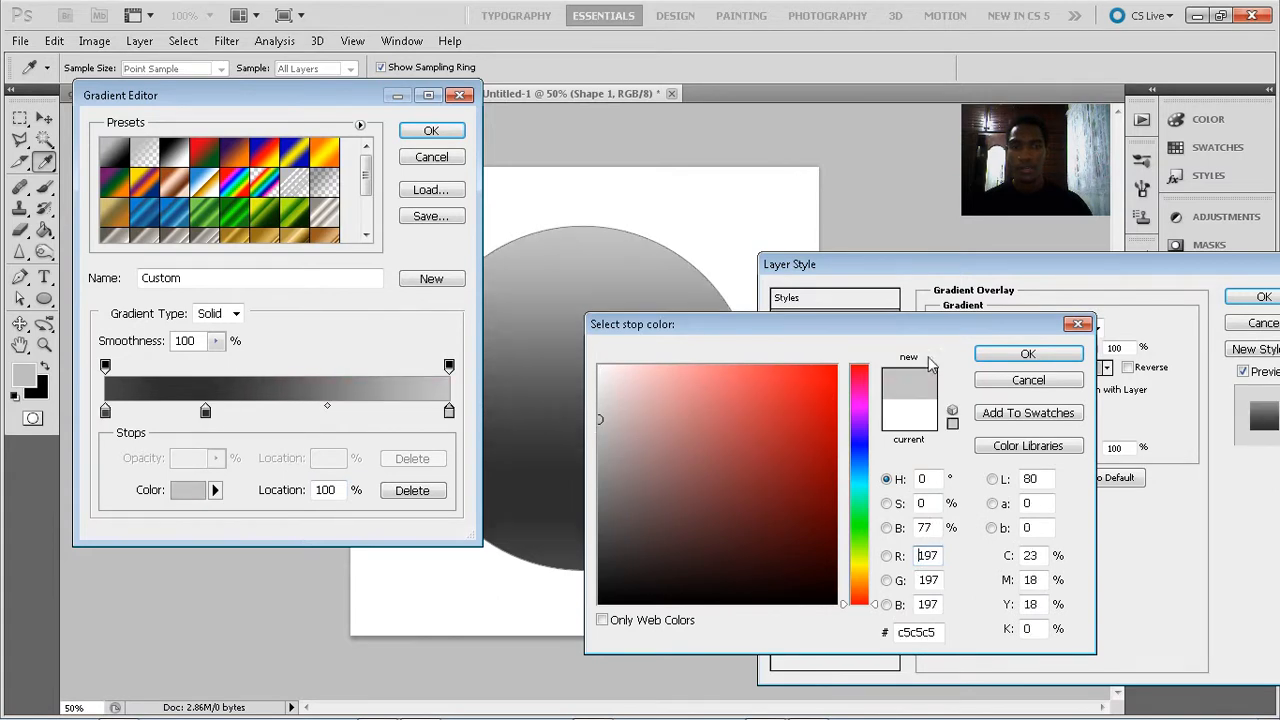
{"action": "left_click", "coordinate": [1000, 354]}
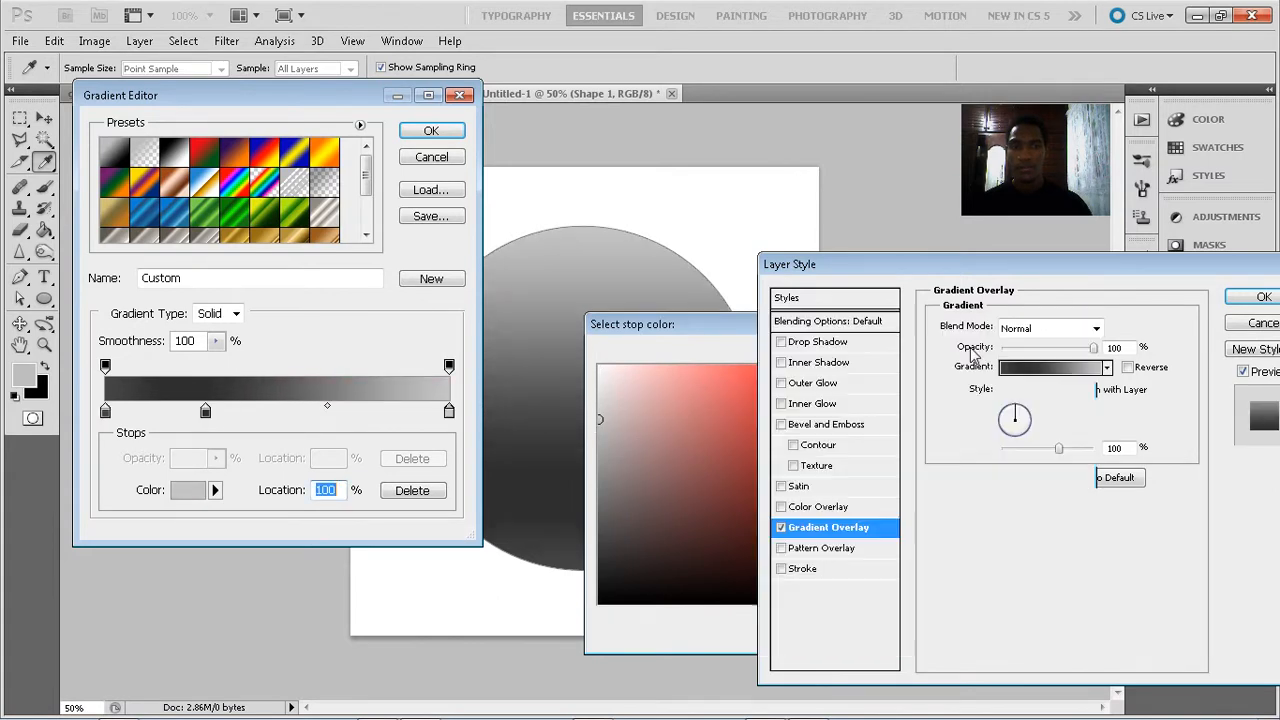
Change the gradient's 0% color stop to a medium gray
{"action": "left_click", "coordinate": [106, 412]}
{"action": "double_click", "coordinate": [106, 411]}
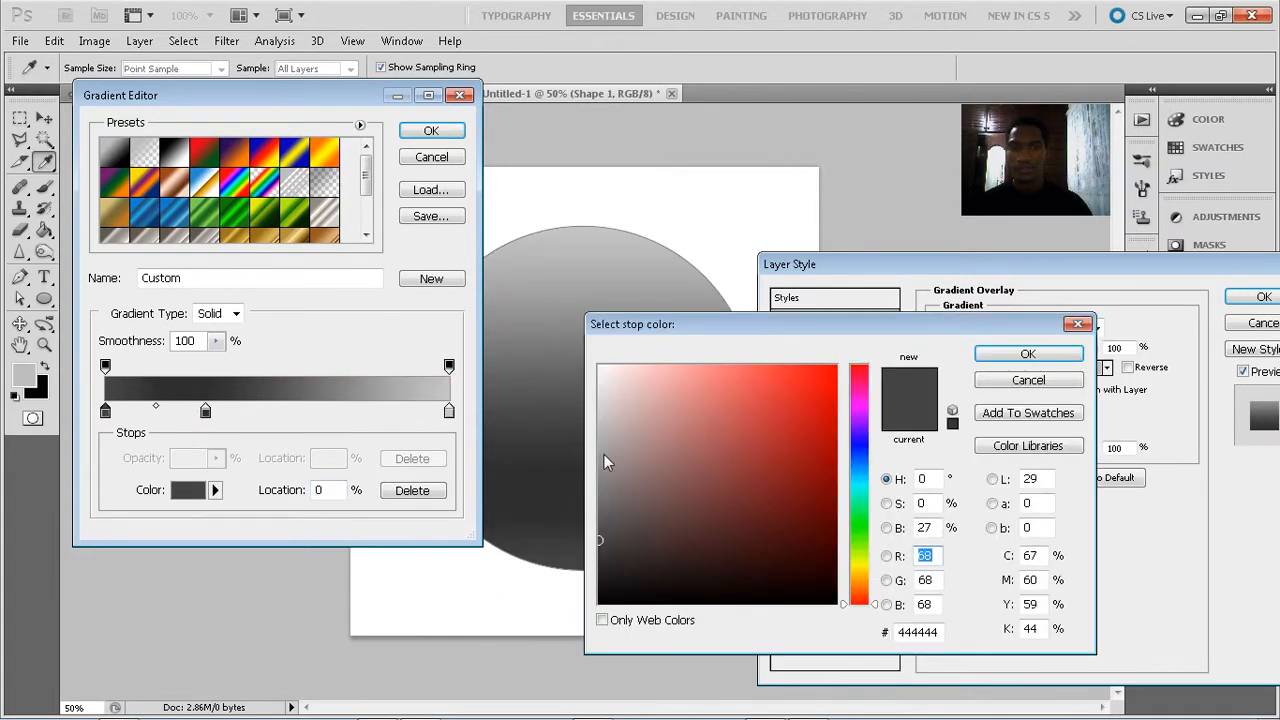
{"action": "left_click_drag", "start_coordinate": [604, 454], "coordinate": [584, 456]}
{"action": "left_click", "coordinate": [1028, 354]}
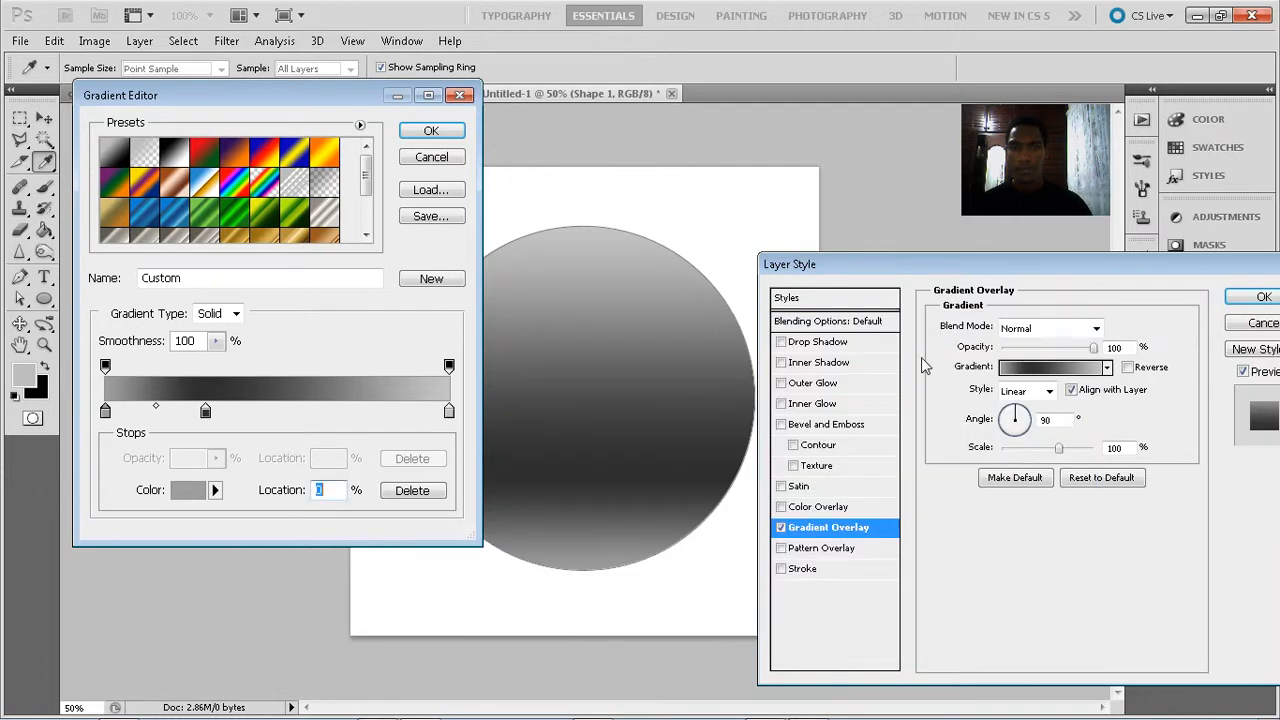
Set the gradient's 29% color stop to gray 646464
{"action": "left_click", "coordinate": [205, 412]}
{"action": "double_click", "coordinate": [205, 411]}
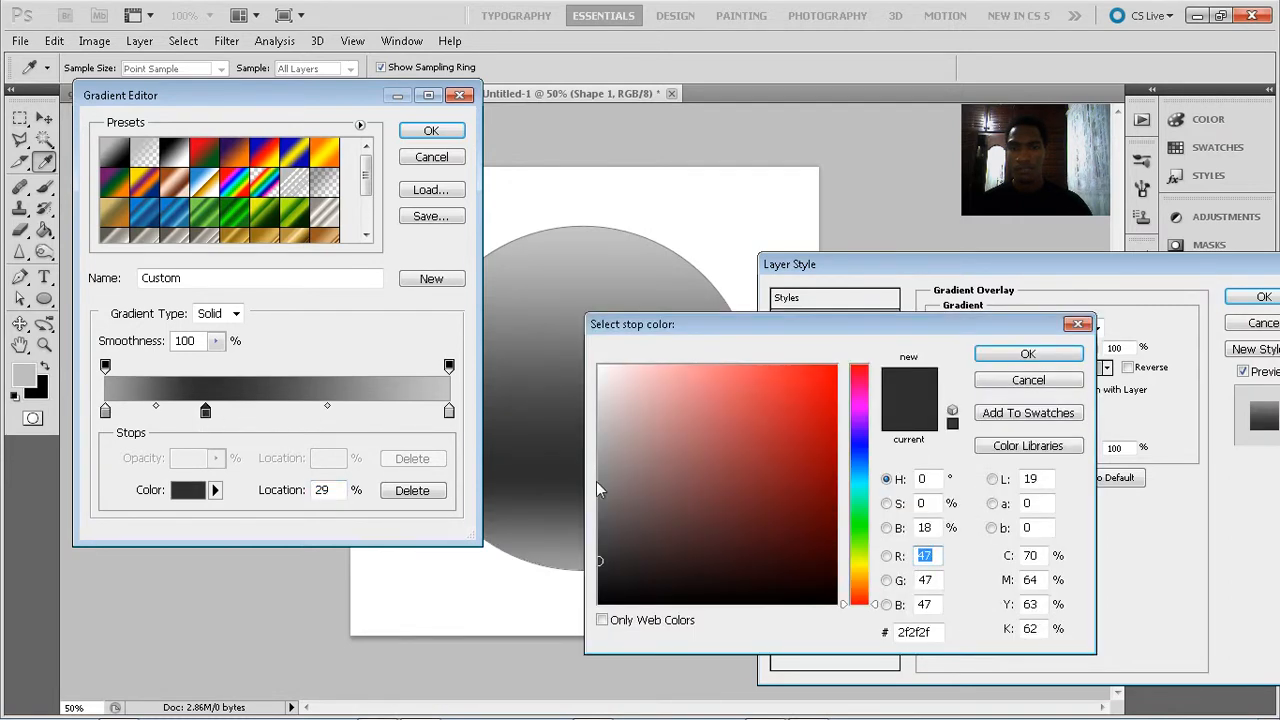
{"action": "left_click_drag", "start_coordinate": [596, 481], "coordinate": [597, 510]}
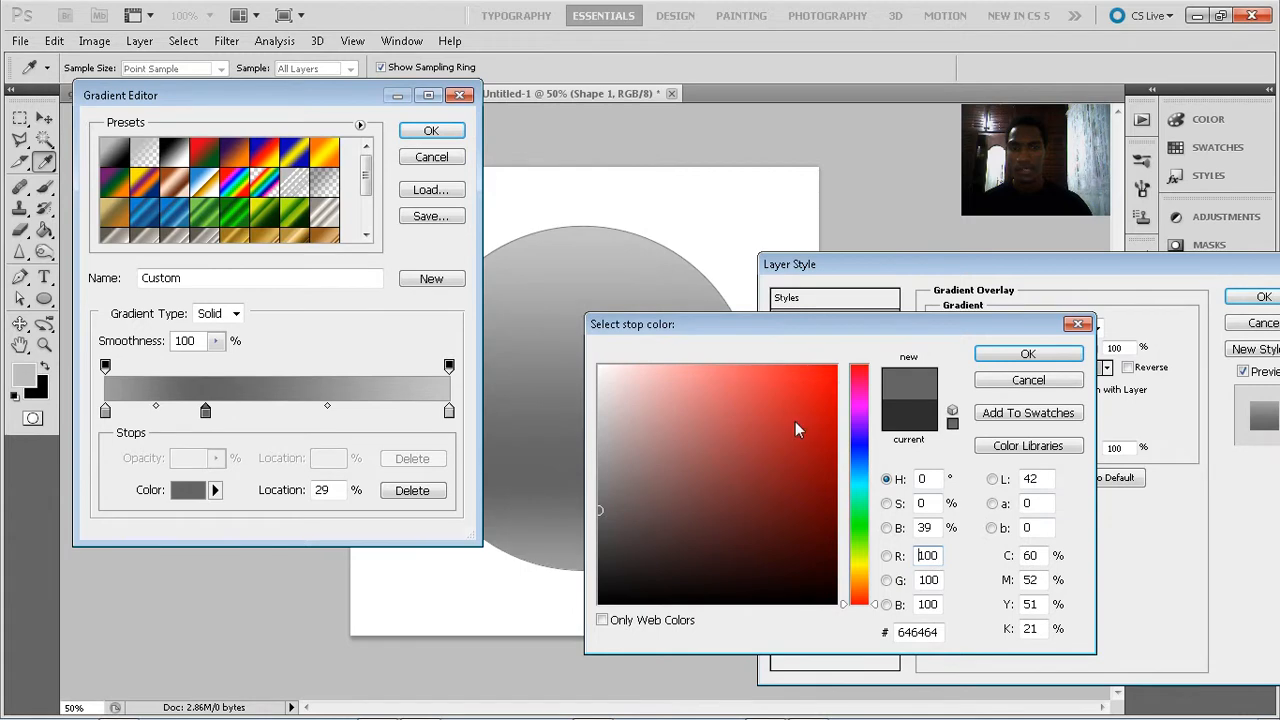
{"action": "left_click", "coordinate": [1028, 354]}
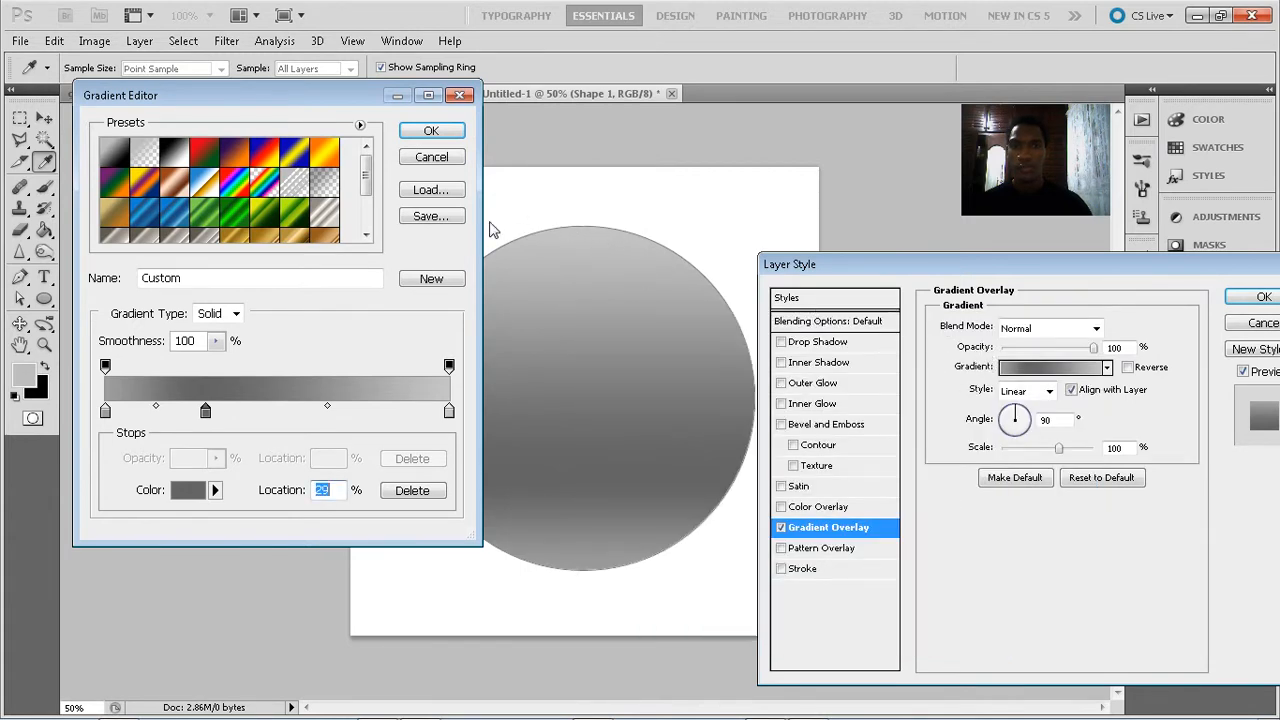
Lighten the gradient's 100% color stop to a very light gray and accept the edited gradient
{"action": "double_click", "coordinate": [449, 411]}
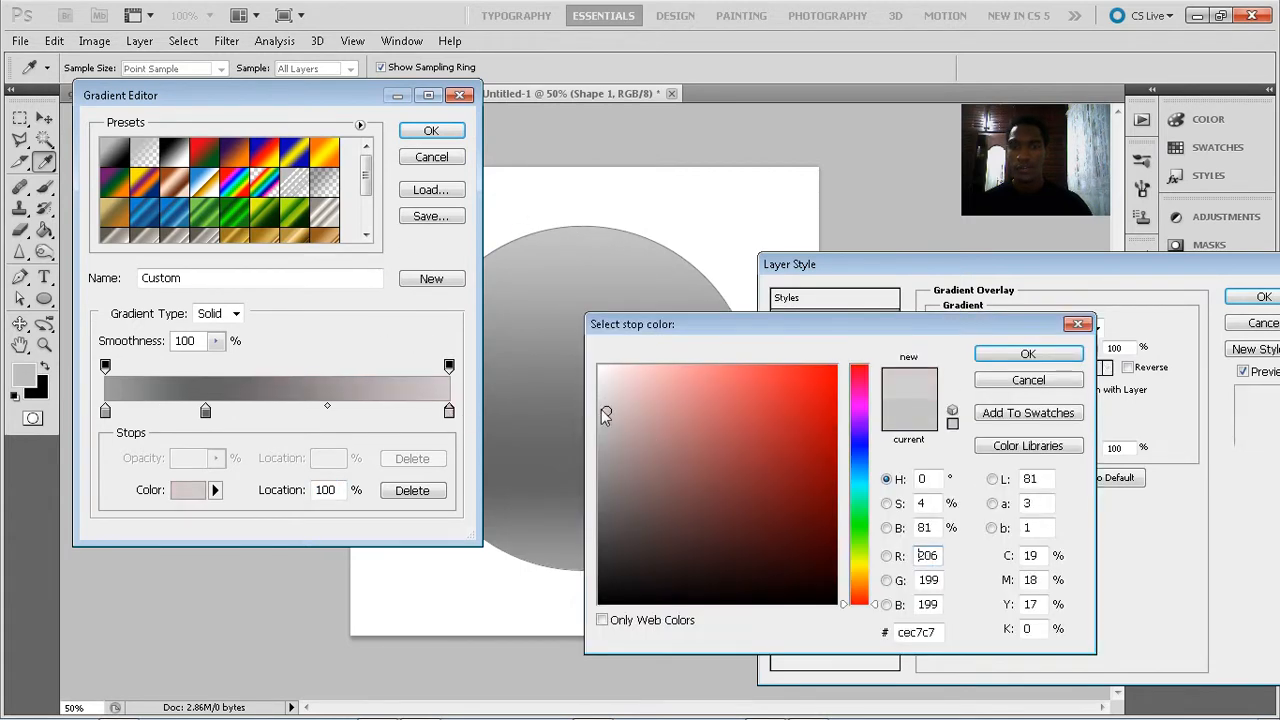
{"action": "left_click_drag", "start_coordinate": [601, 409], "coordinate": [609, 391]}
{"action": "left_click", "coordinate": [1003, 352]}
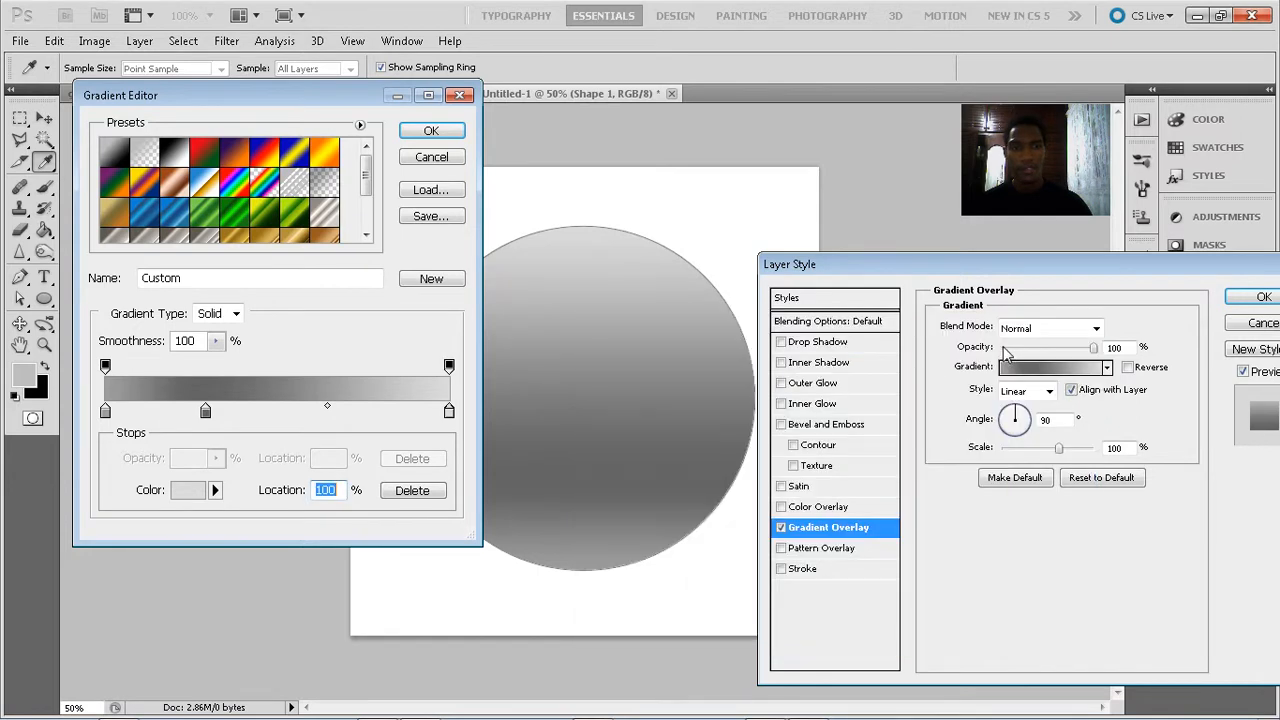
{"action": "left_click", "coordinate": [431, 133]}
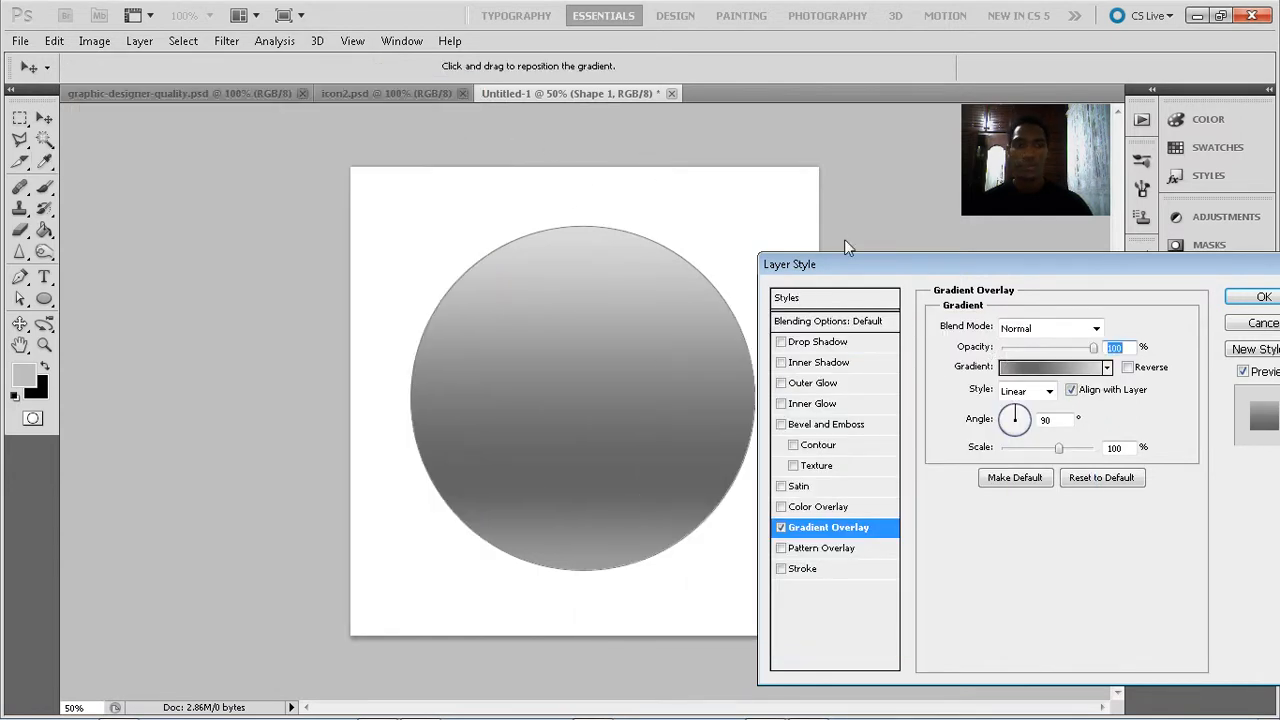
Apply the Gradient Overlay layer style to the circle and hide the shape's path outline
{"action": "left_click_drag", "start_coordinate": [977, 252], "coordinate": [915, 264]}
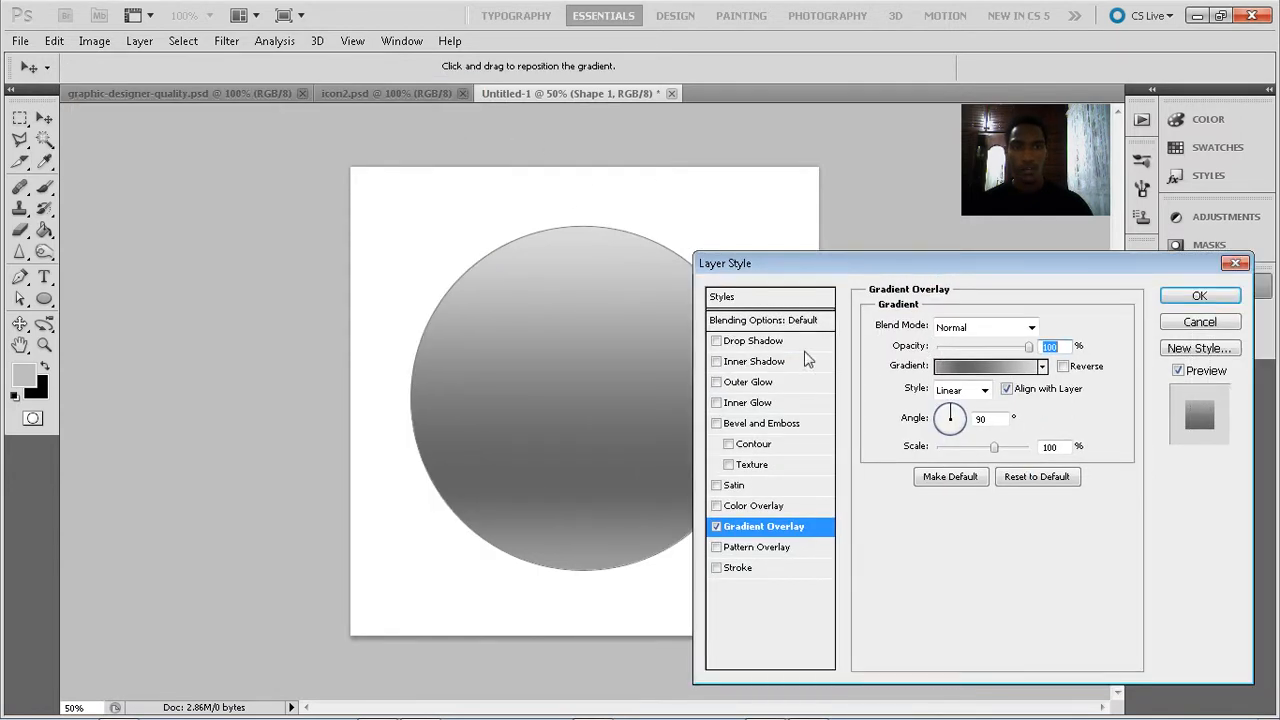
{"action": "left_click", "coordinate": [1219, 300]}
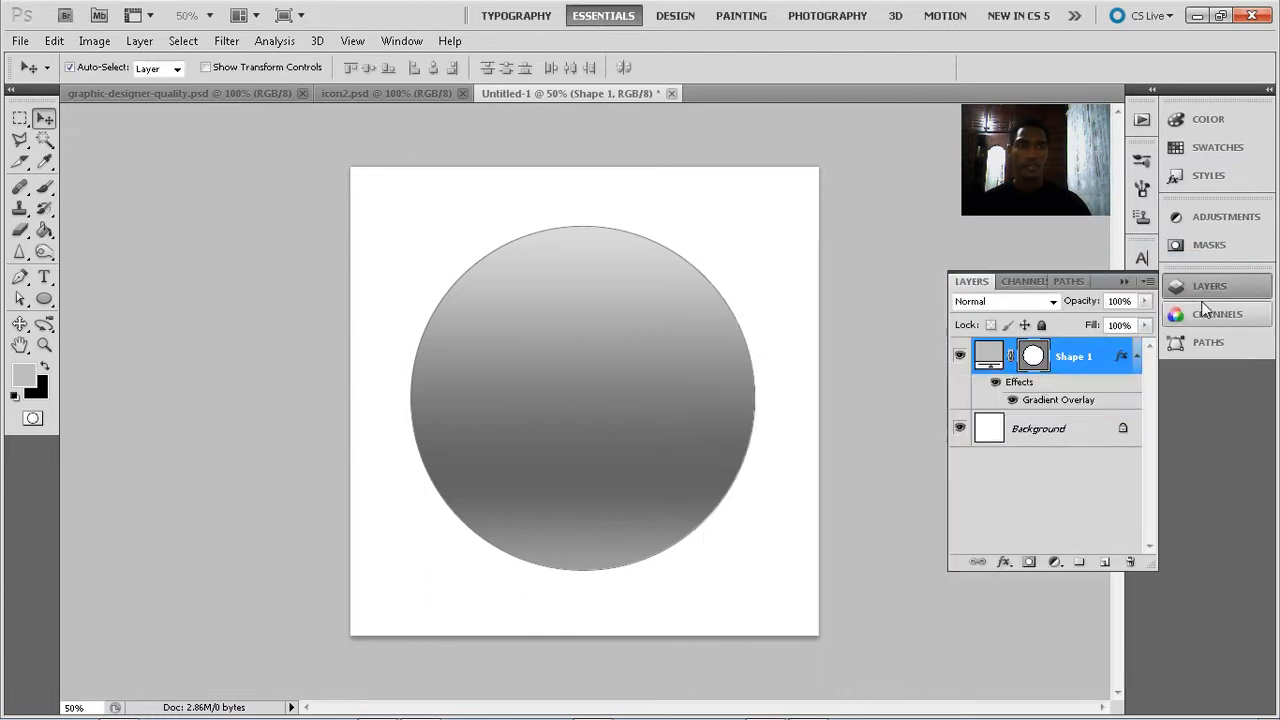
{"action": "left_click", "coordinate": [804, 391]}
{"action": "left_click", "coordinate": [690, 399]}
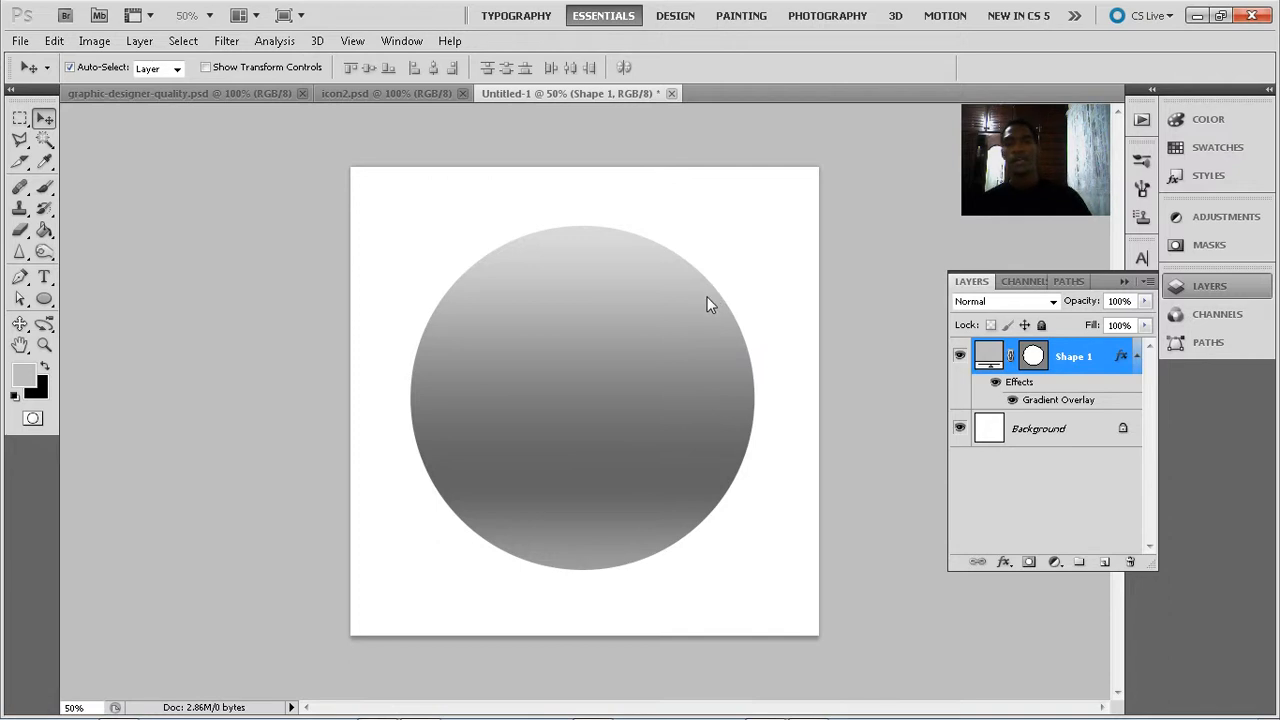
Duplicate the Shape 1 circle layer under the name "inner circle"
{"action": "right_click", "coordinate": [1102, 357]}
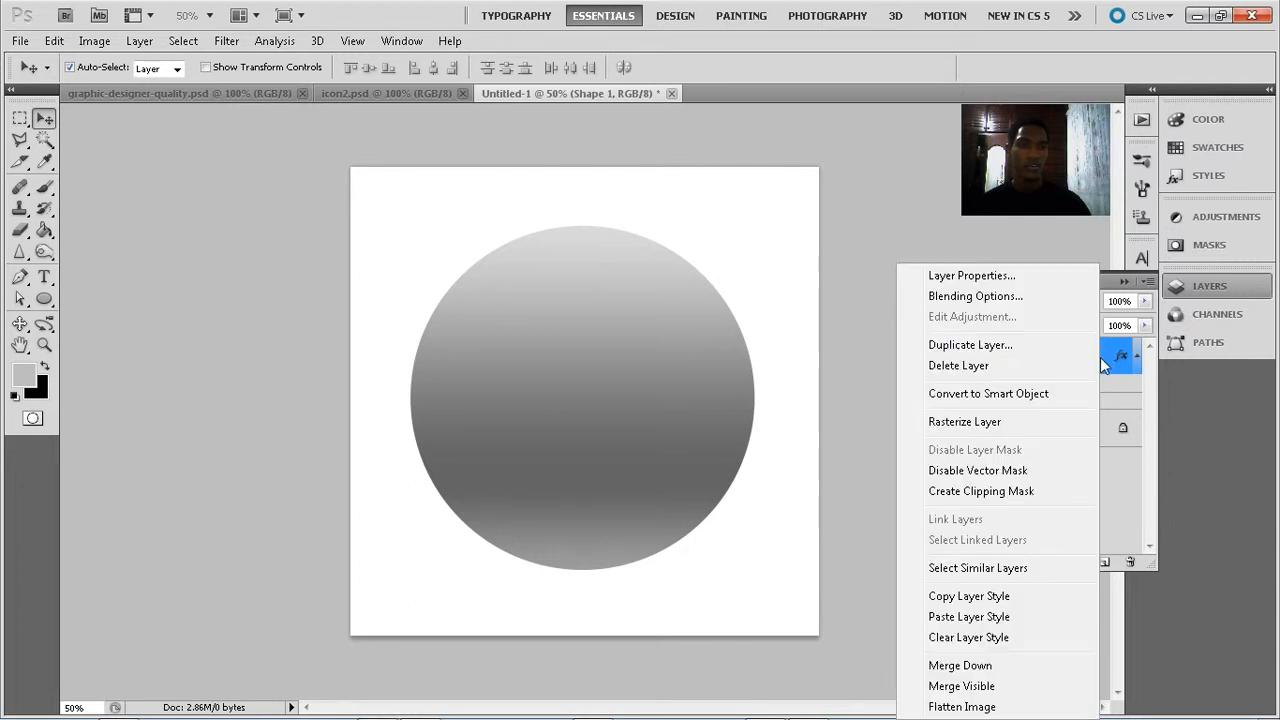
{"action": "left_click", "coordinate": [945, 345]}
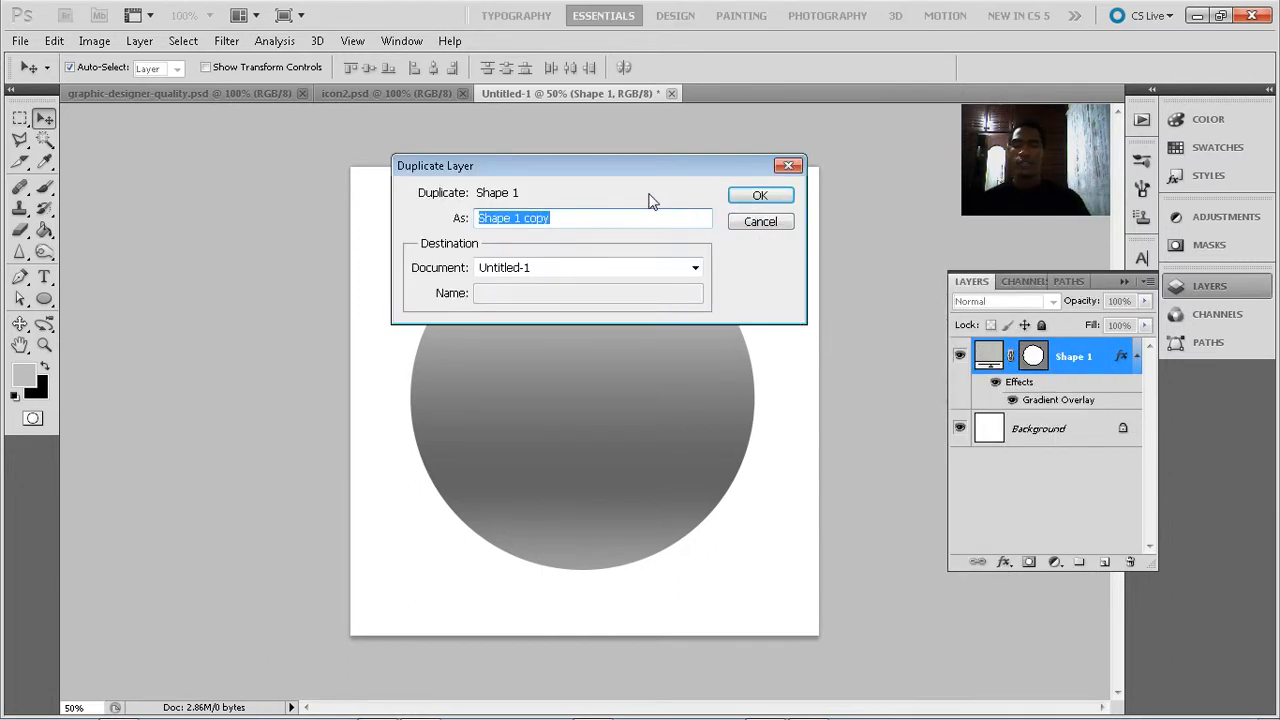
{"action": "type", "text": "inner ci"}
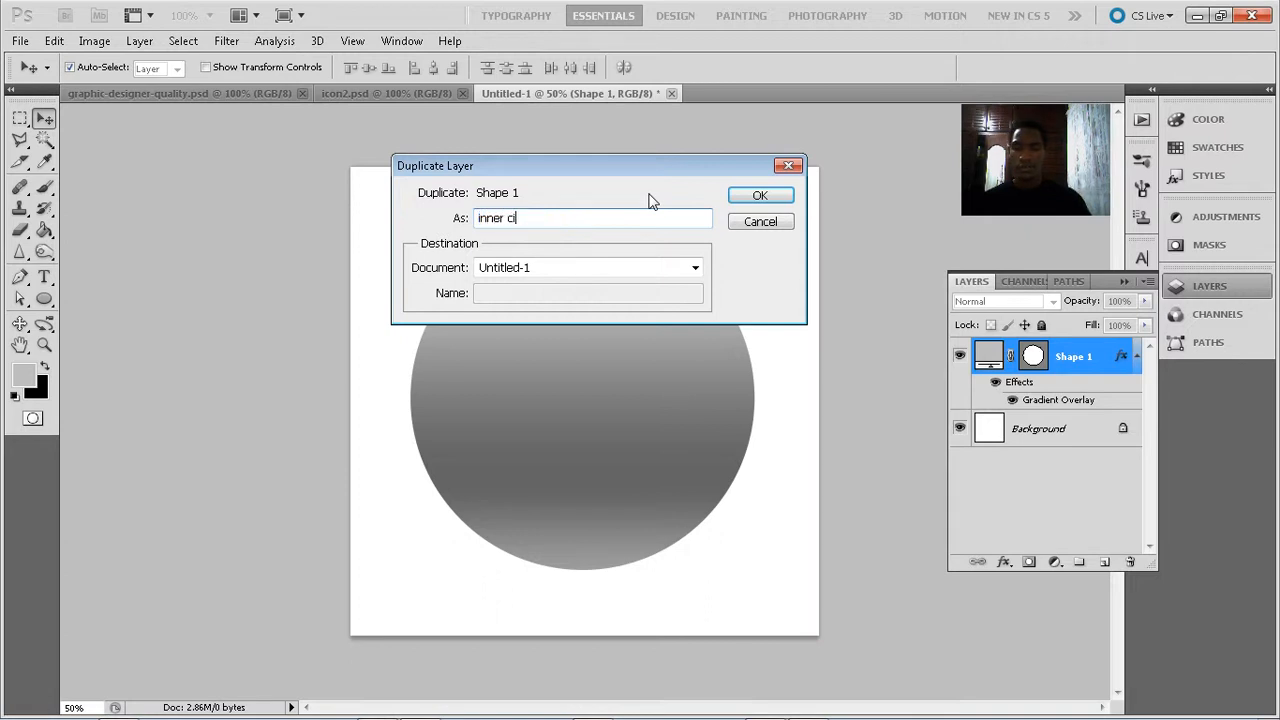
{"action": "type", "text": "rcle"}
{"action": "key", "text": "Return"}
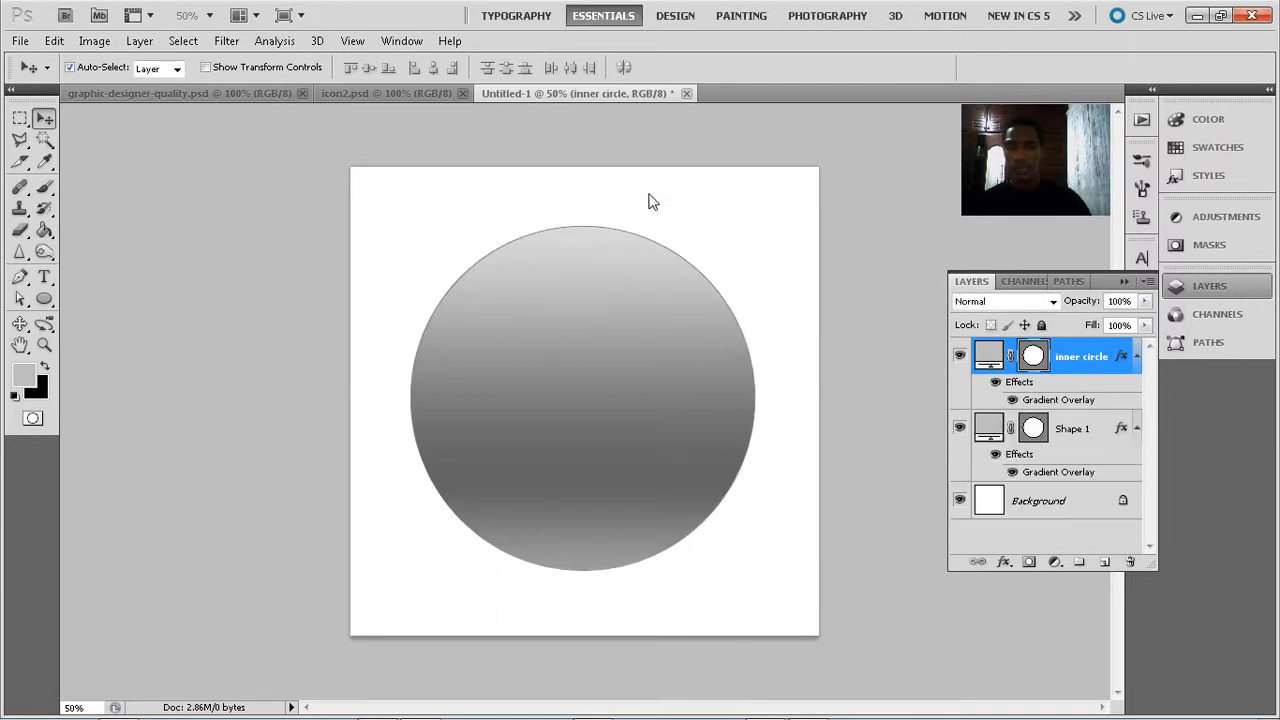
Scale the inner circle down to about 80% around its center, commit the transform and deselect the layer
{"action": "key", "text": "ctrl+t"}
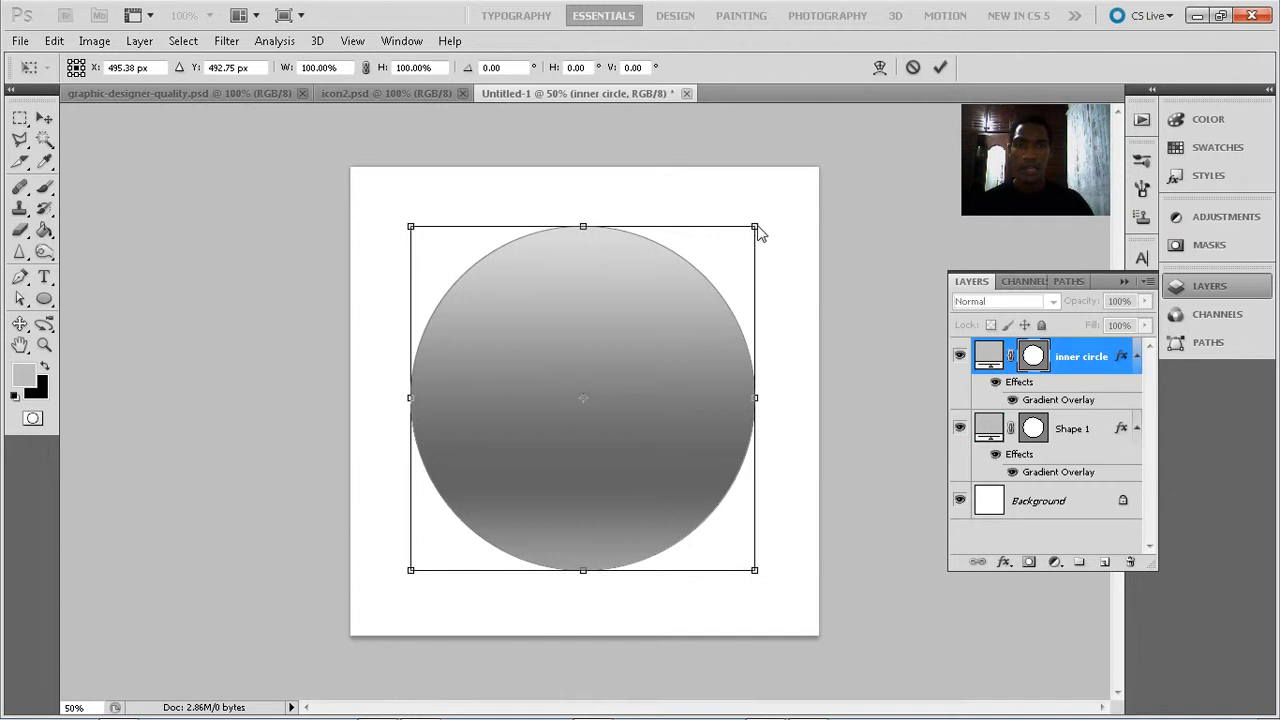
{"action": "left_click_drag", "start_coordinate": [754, 236], "coordinate": [732, 250]}
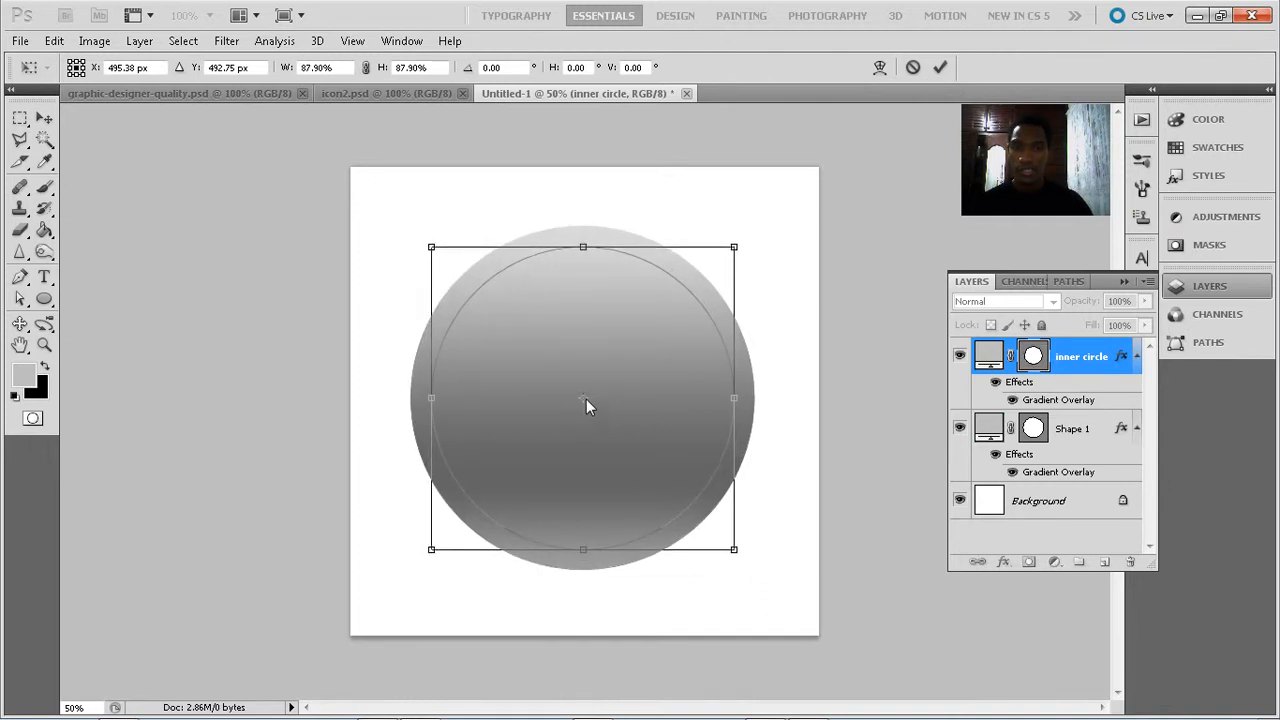
{"action": "mouse_move", "coordinate": [736, 250]}
{"action": "left_mouse_down"}
{"action": "mouse_move", "coordinate": [713, 271]}
{"action": "mouse_move", "coordinate": [731, 259]}
{"action": "left_mouse_up"}
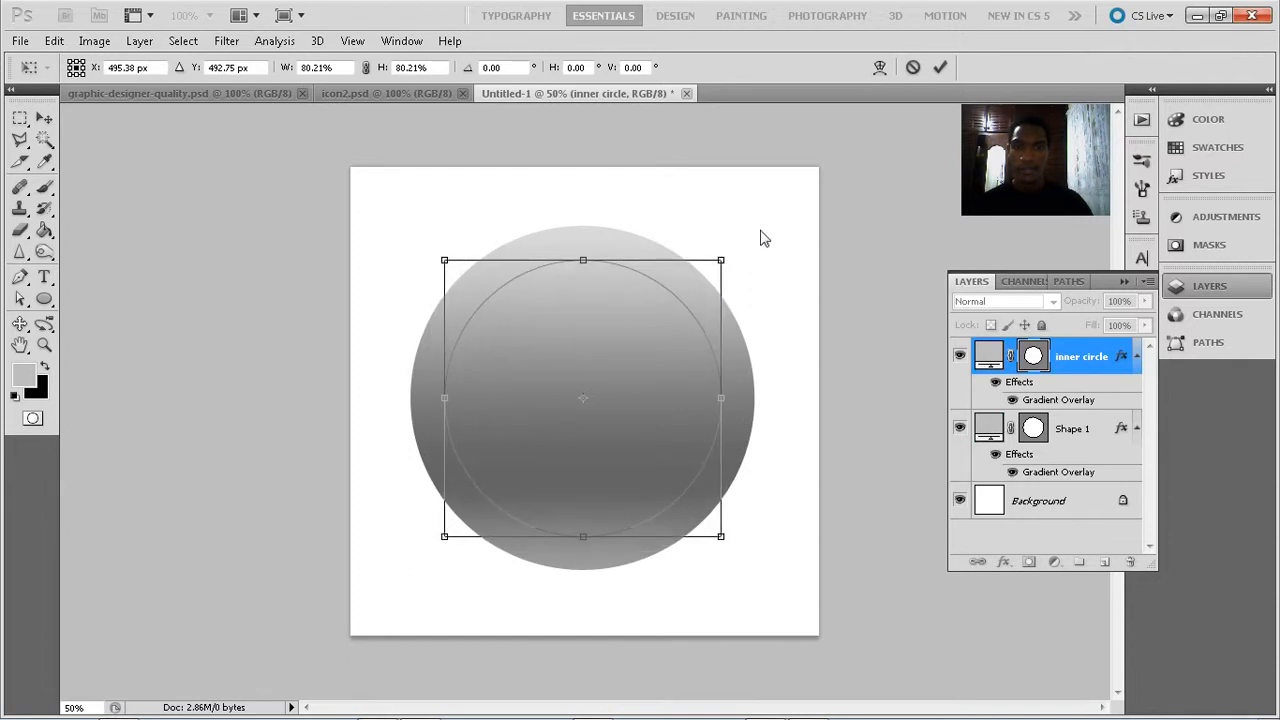
{"action": "left_click", "coordinate": [940, 67]}
{"action": "left_click", "coordinate": [829, 252]}
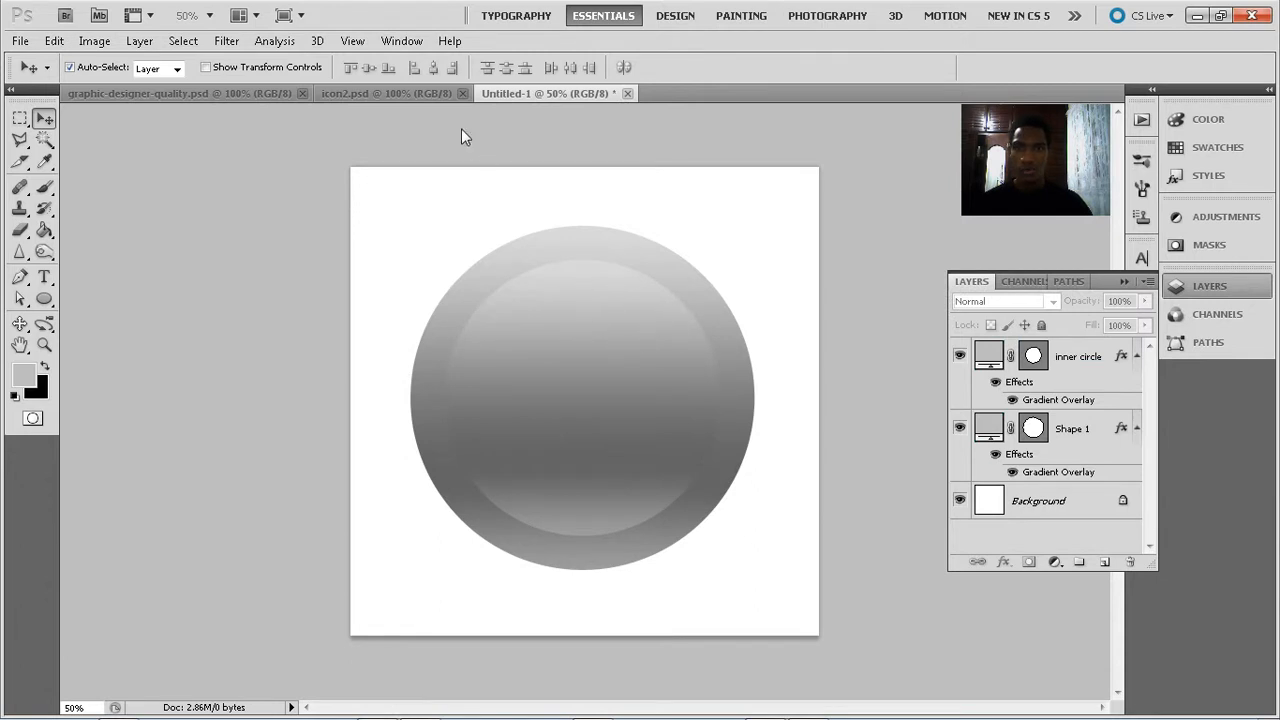
Open the inner circle's Gradient Overlay gradient for editing and remove its middle color stop
{"action": "left_click", "coordinate": [1127, 360]}
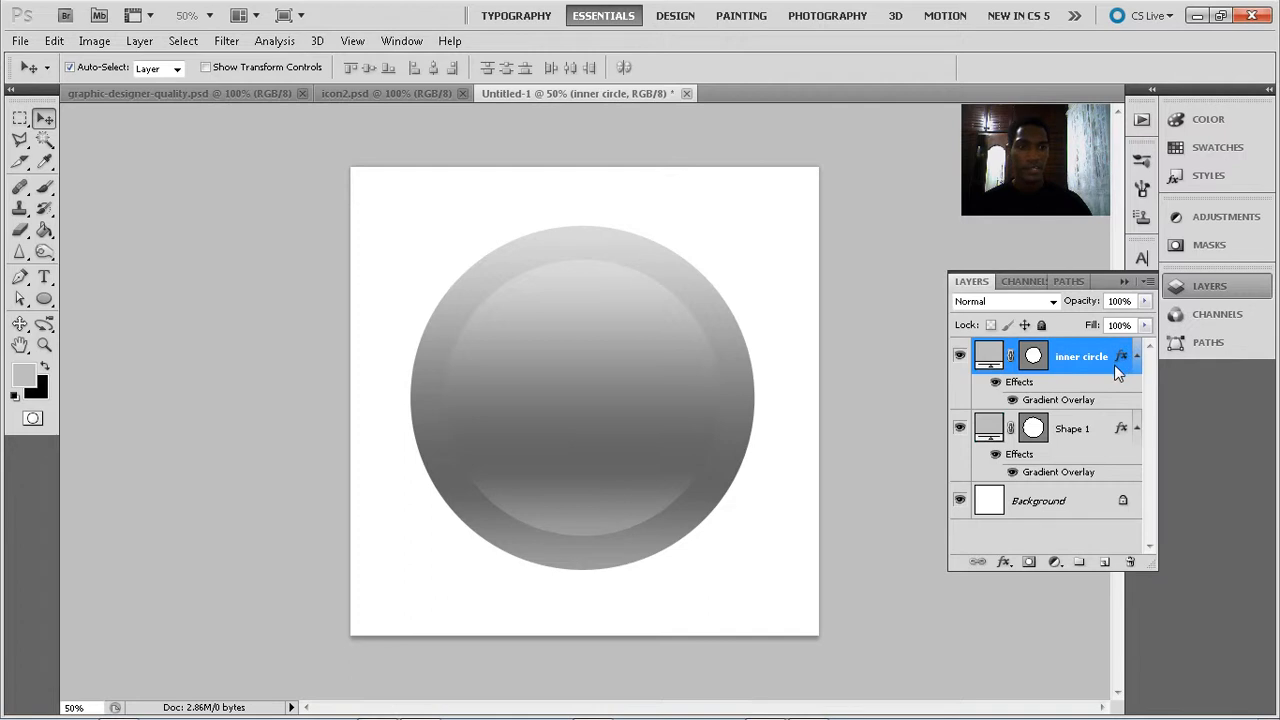
{"action": "double_click", "coordinate": [1118, 361]}
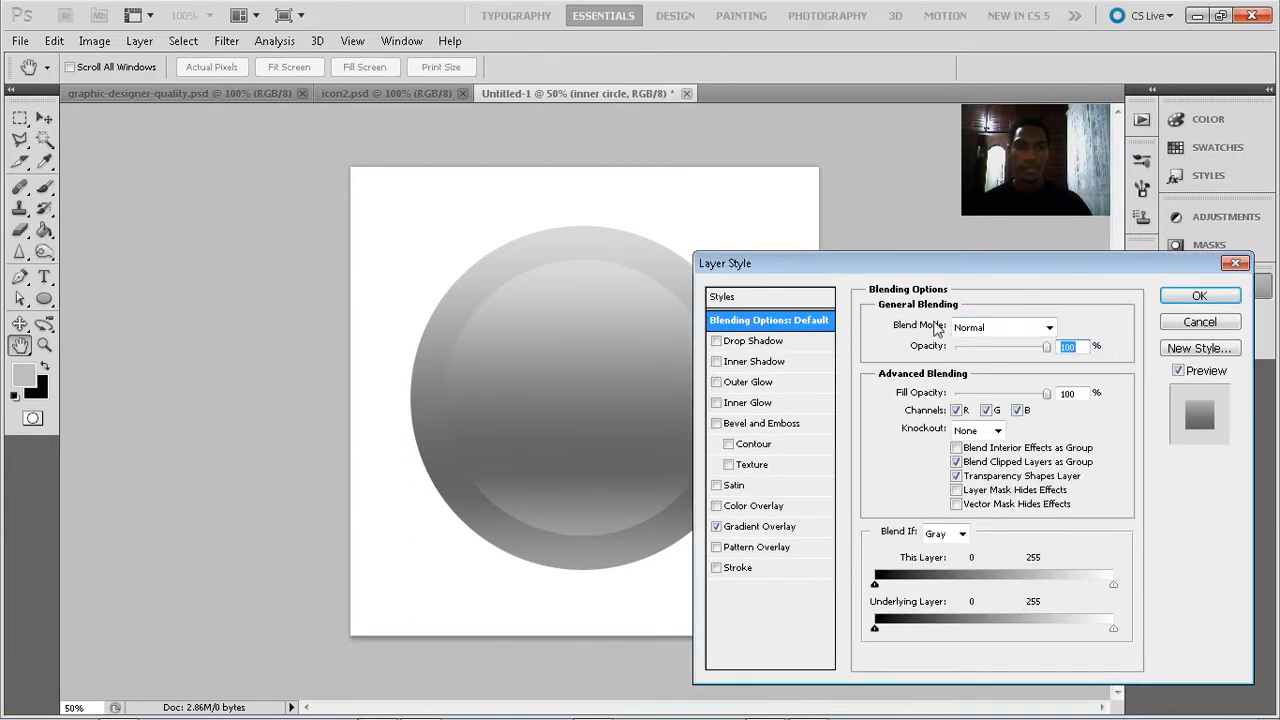
{"action": "left_click", "coordinate": [758, 528]}
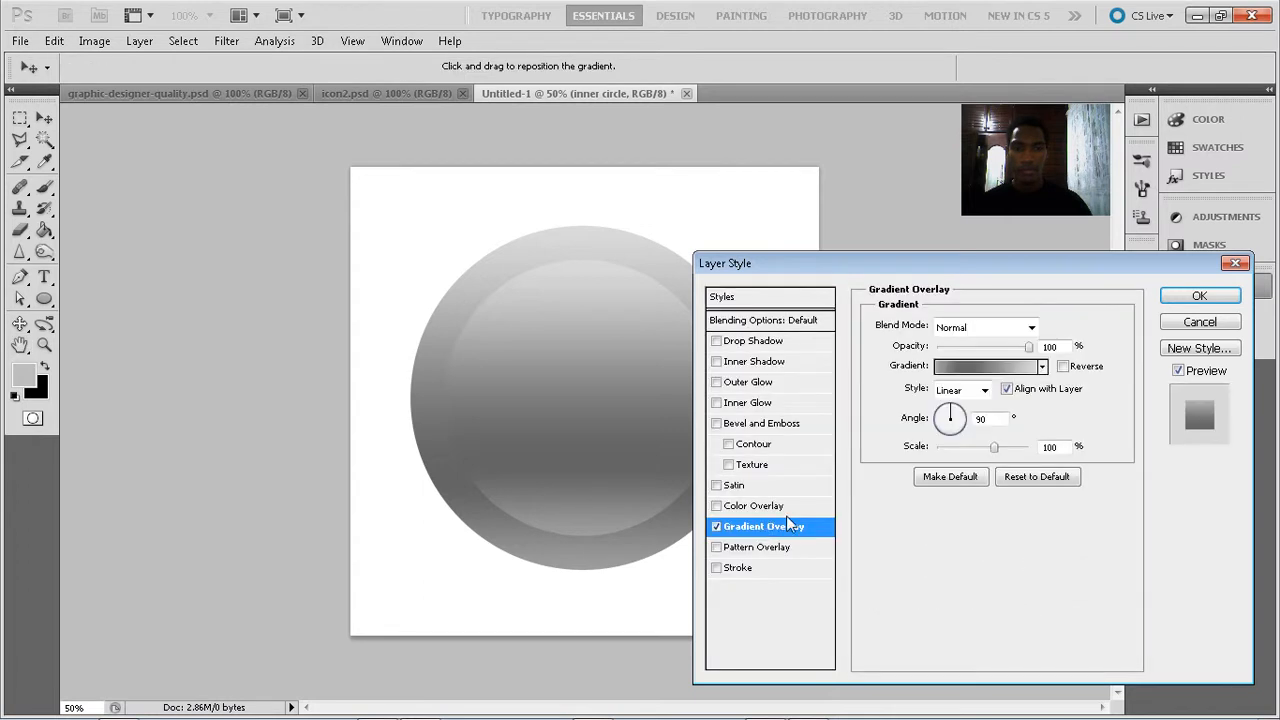
{"action": "left_click", "coordinate": [975, 370]}
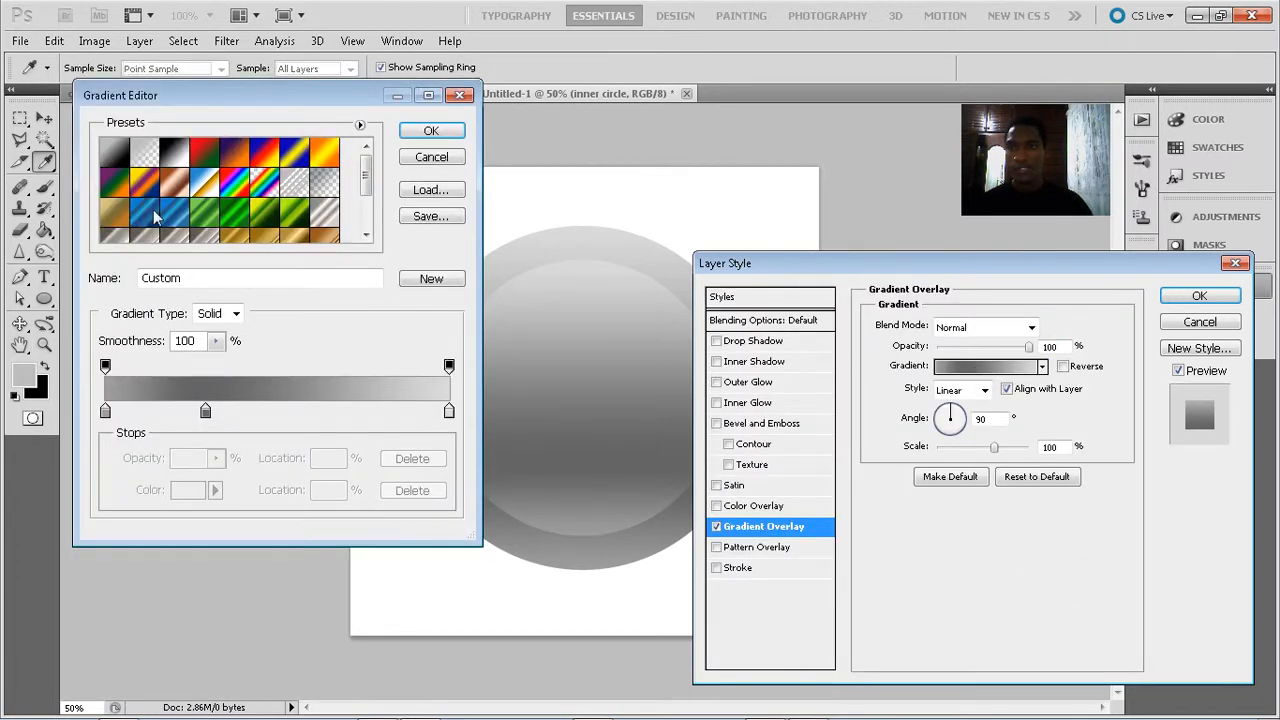
{"action": "left_click_drag", "start_coordinate": [205, 410], "coordinate": [206, 429]}
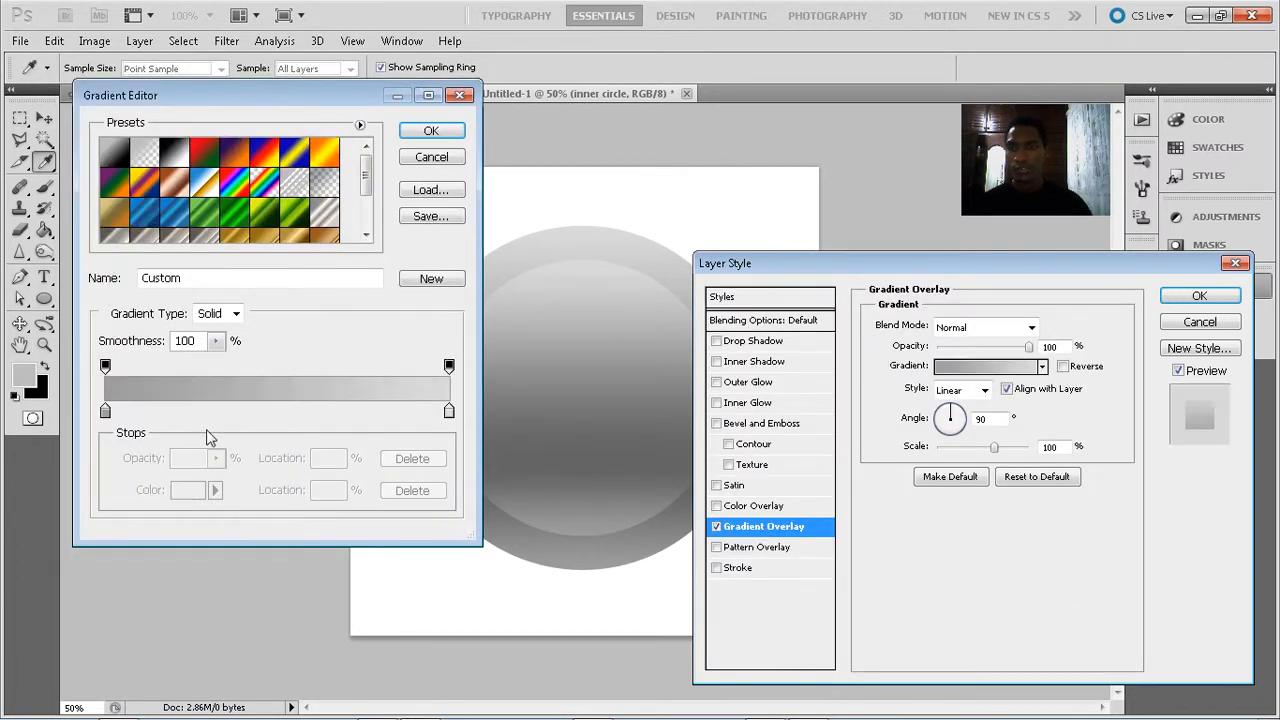
Set the gradient's 0% stop to gray 6c6c6c, then swap the end stops so this dark gray sits at 100%
{"action": "double_click", "coordinate": [107, 416]}
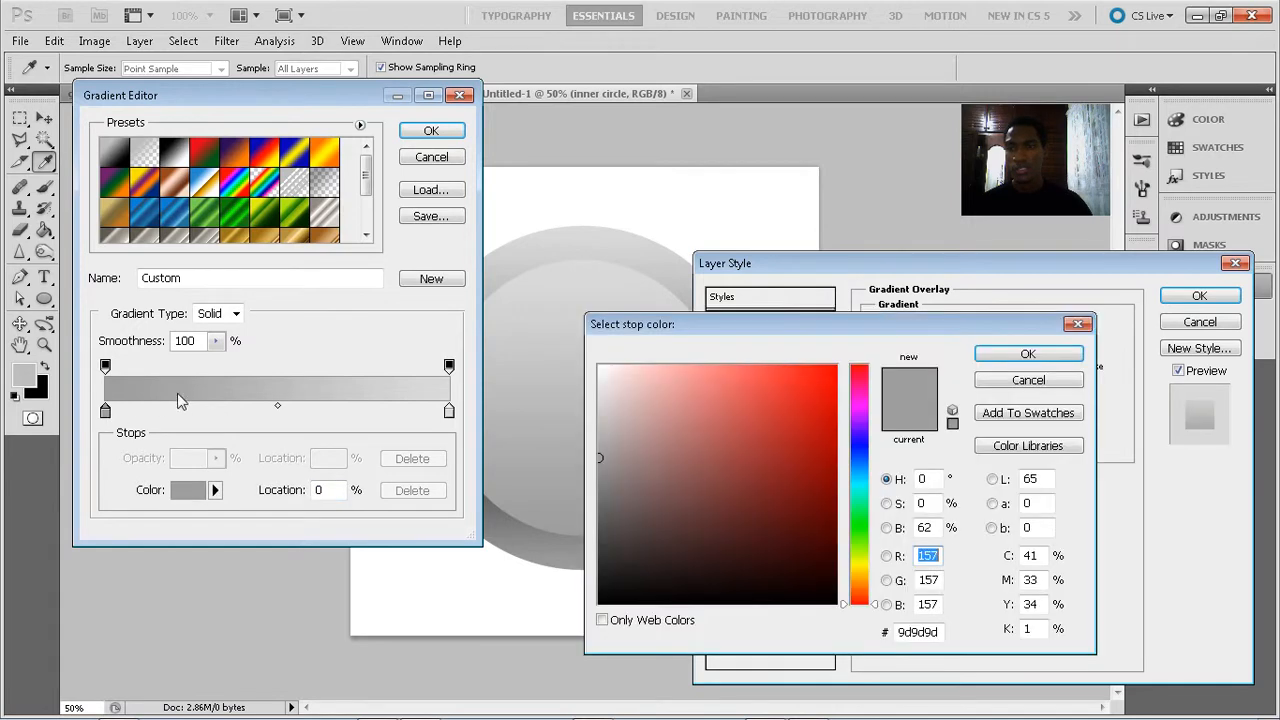
{"action": "mouse_move", "coordinate": [644, 468]}
{"action": "left_mouse_down"}
{"action": "mouse_move", "coordinate": [562, 500]}
{"action": "mouse_move", "coordinate": [573, 497]}
{"action": "left_mouse_up"}
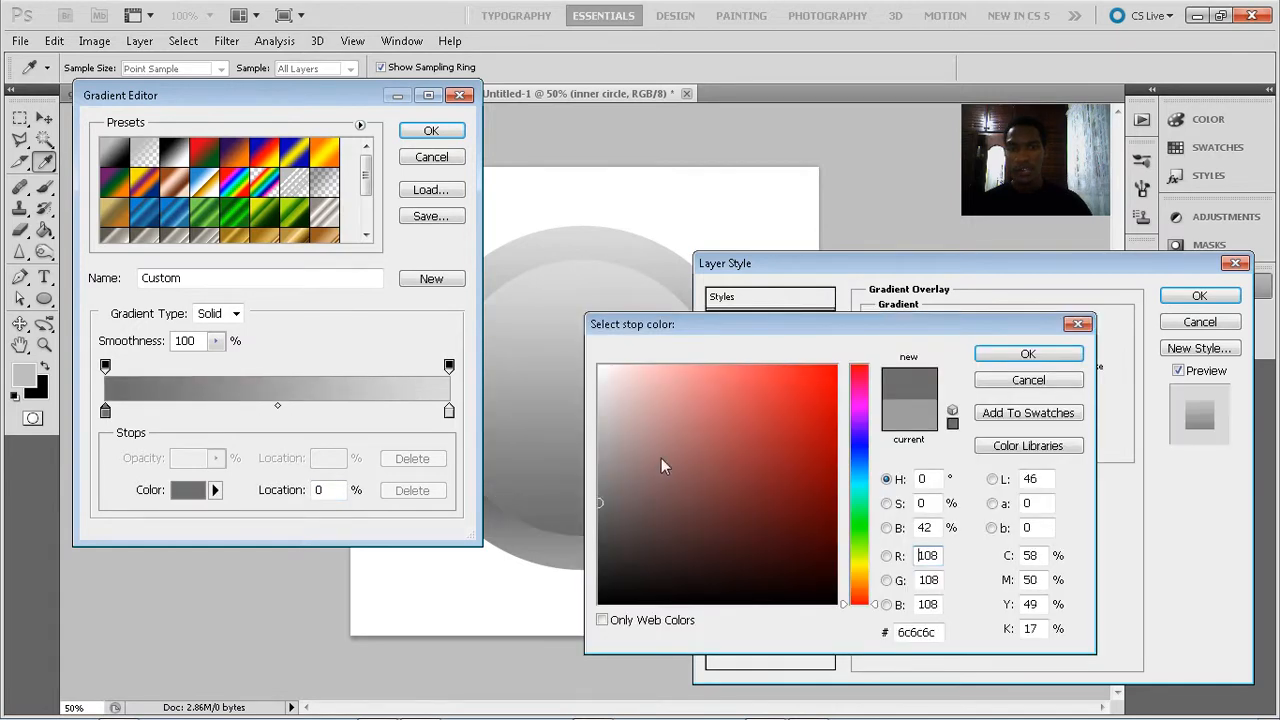
{"action": "left_click", "coordinate": [982, 355]}
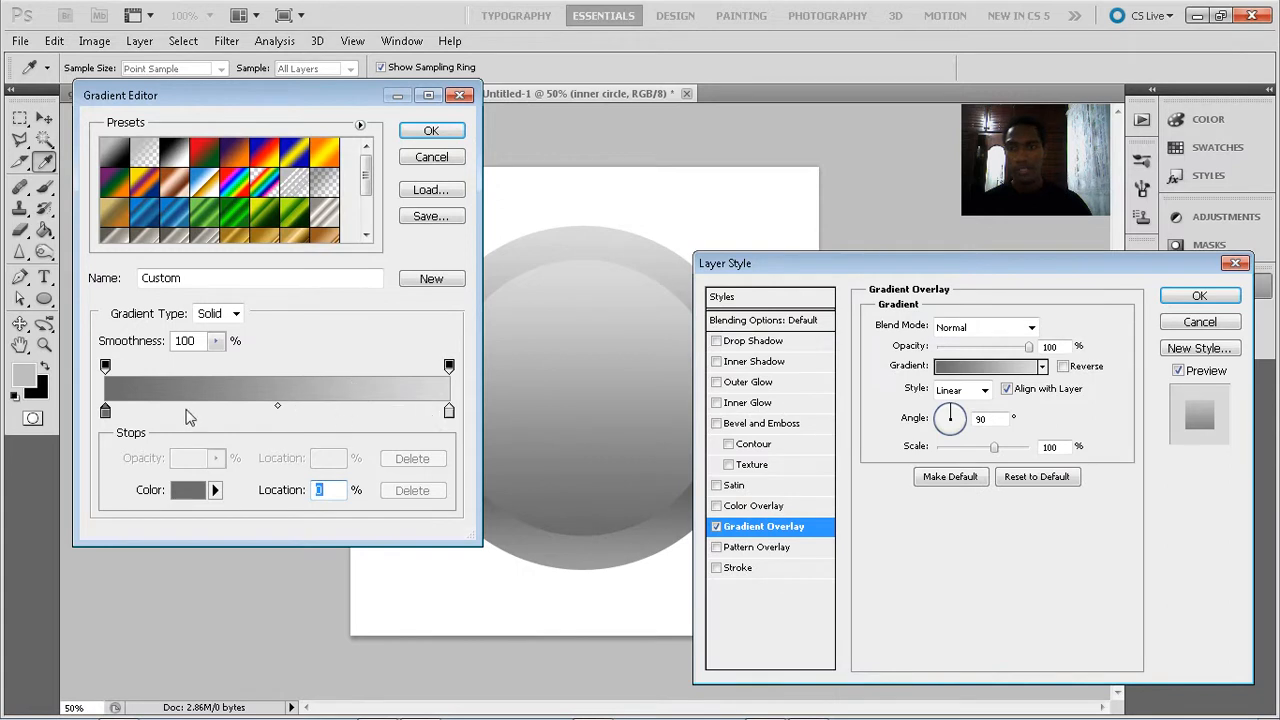
{"action": "mouse_move", "coordinate": [106, 411]}
{"action": "left_mouse_down"}
{"action": "mouse_move", "coordinate": [440, 413]}
{"action": "mouse_move", "coordinate": [105, 412]}
{"action": "left_mouse_up"}
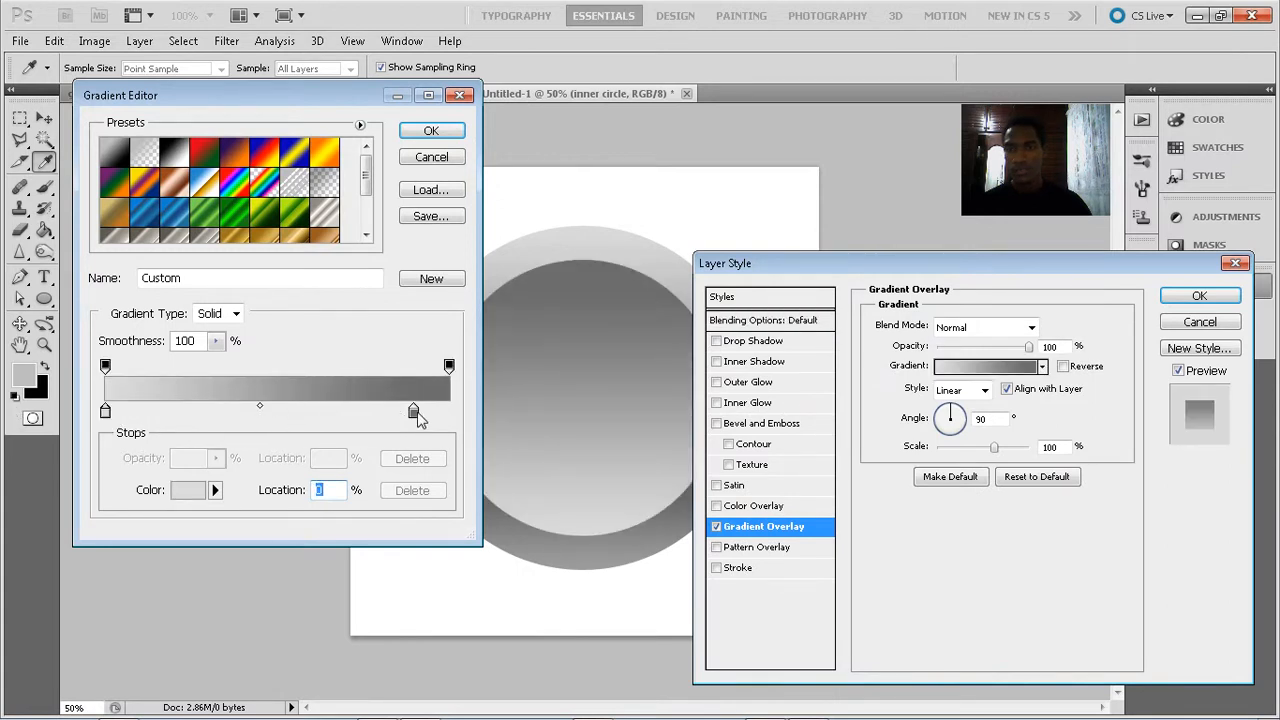
{"action": "left_click_drag", "start_coordinate": [413, 411], "coordinate": [449, 411]}
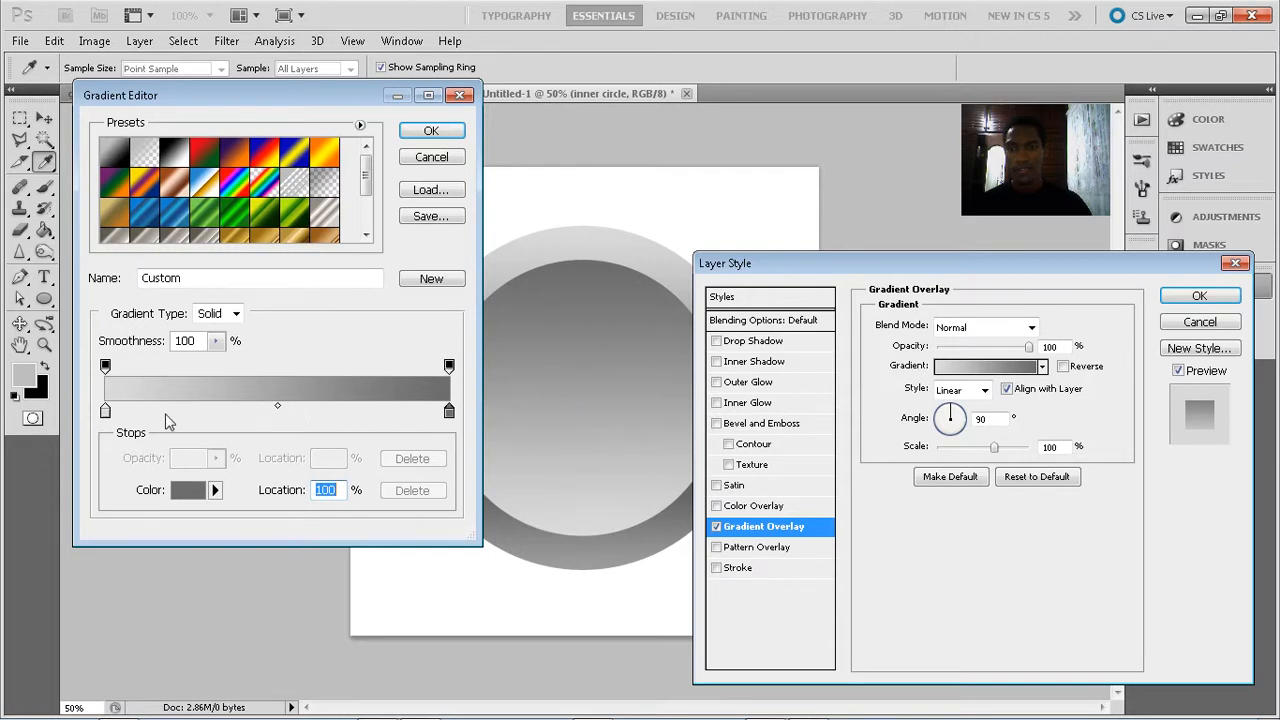
Move the light gray stop to 34% and add a new gray a3a3a3 color stop at 3%
{"action": "left_click_drag", "start_coordinate": [124, 412], "coordinate": [220, 412]}
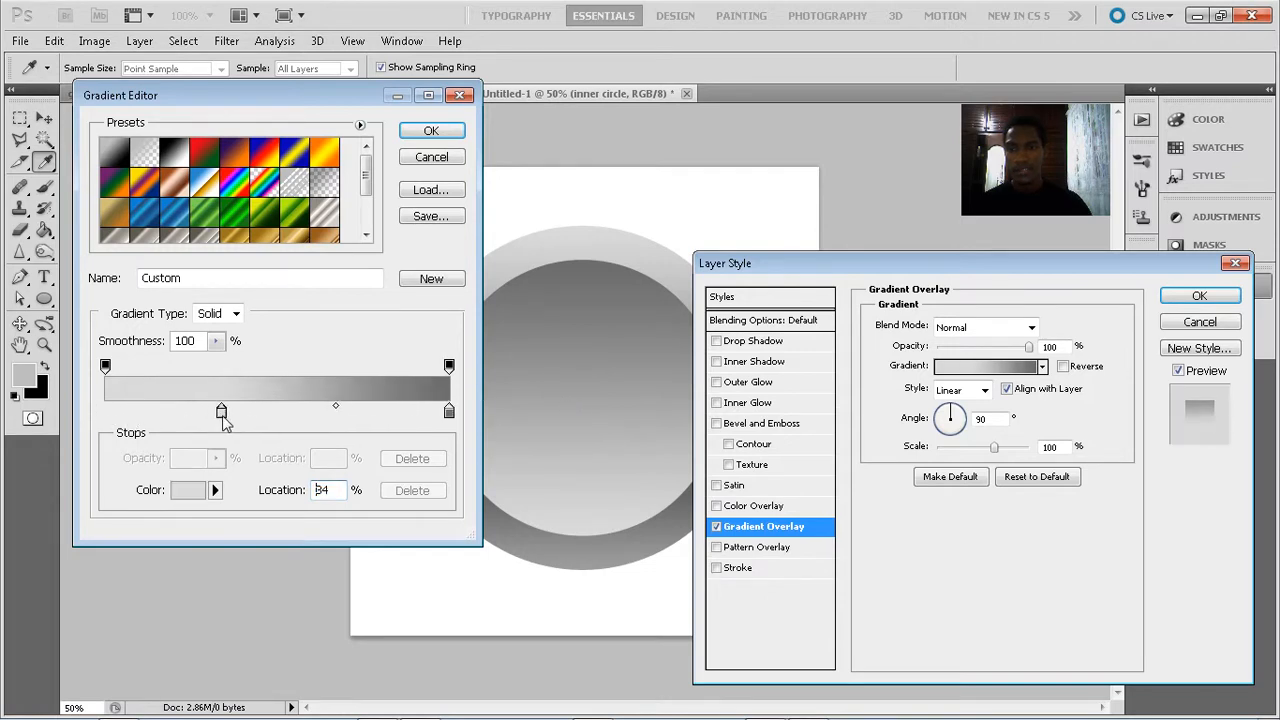
{"action": "left_click", "coordinate": [116, 412]}
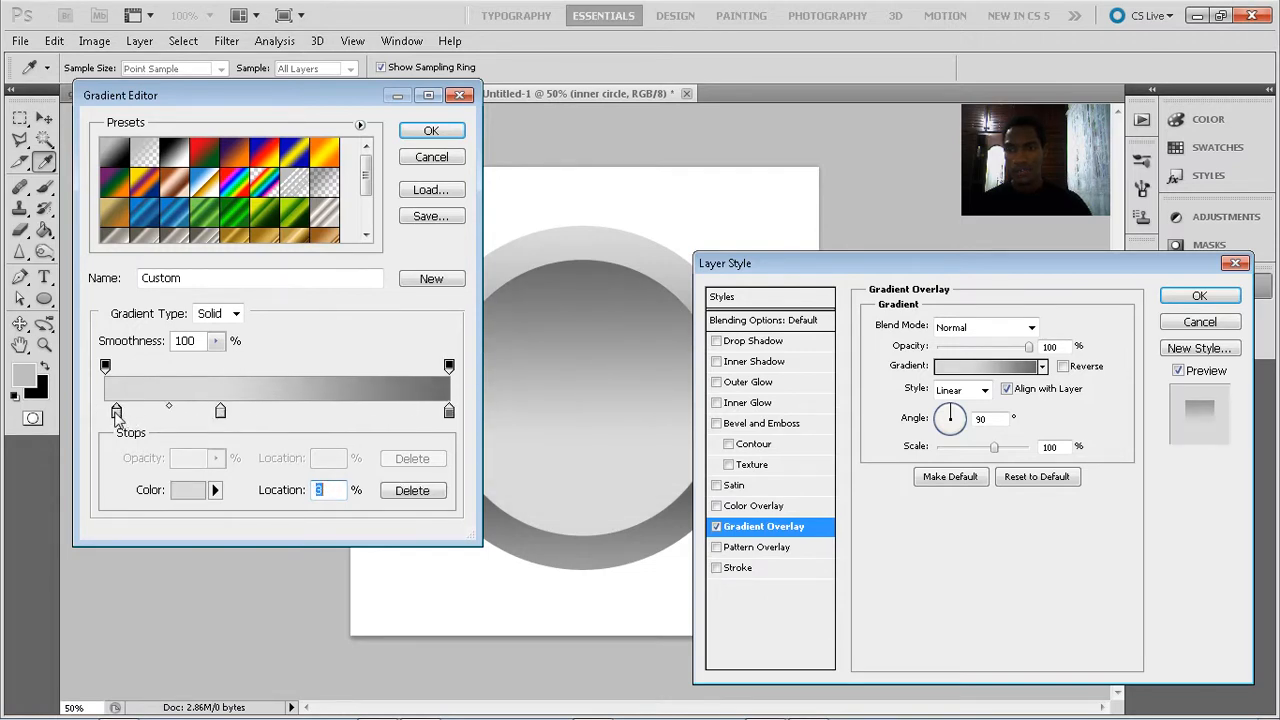
{"action": "double_click", "coordinate": [116, 412]}
{"action": "left_click_drag", "start_coordinate": [636, 462], "coordinate": [594, 451]}
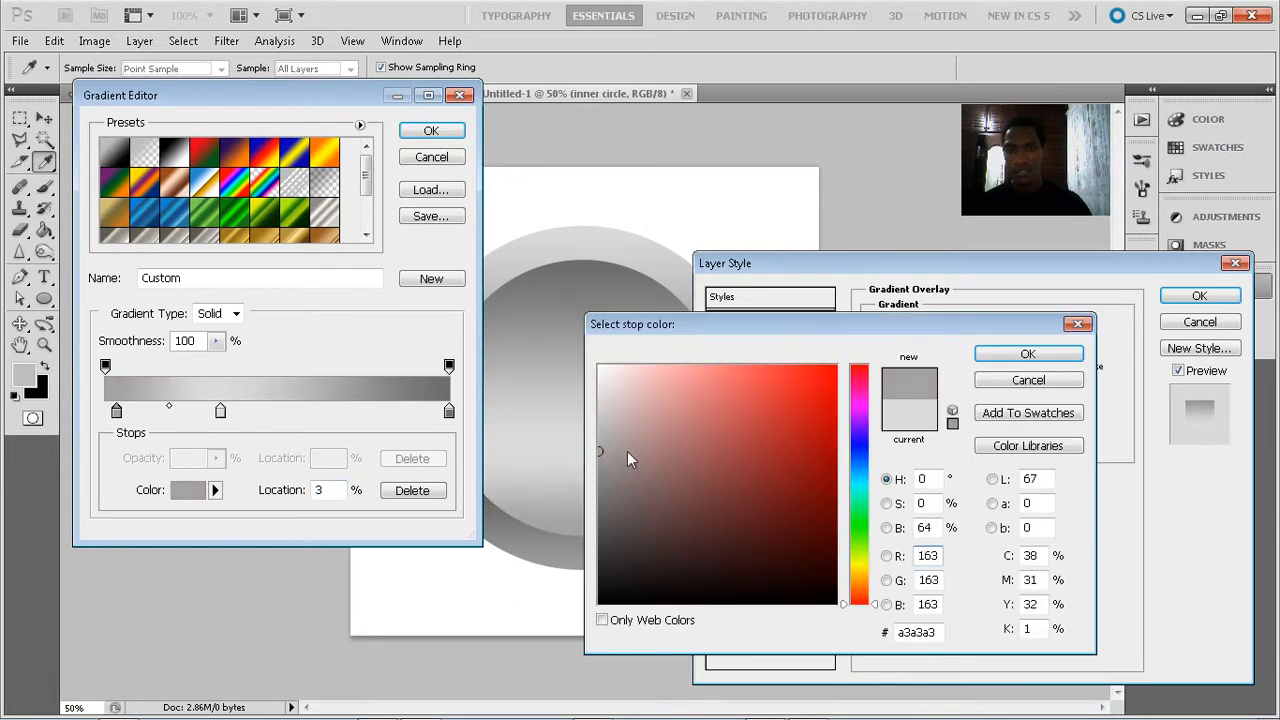
{"action": "left_click", "coordinate": [1028, 354]}
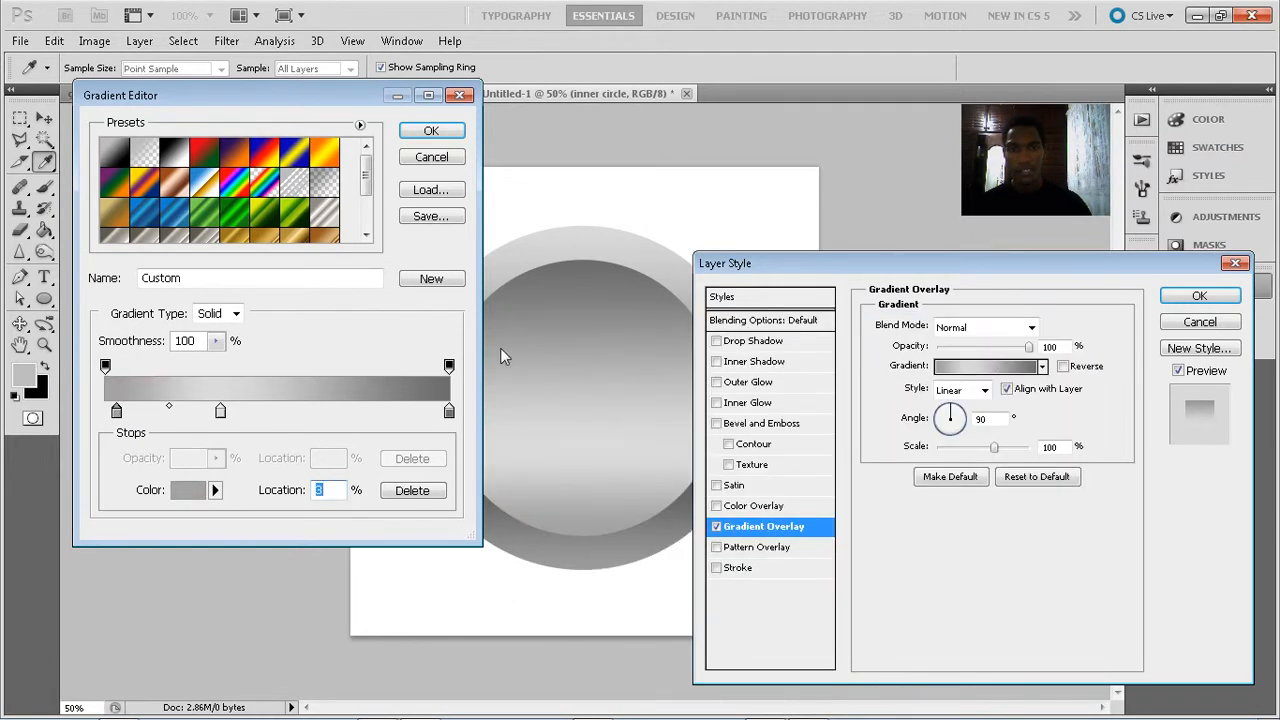
Shift the a3a3a3 stop to the gradient's start and the light gray middle stop to 44%
{"action": "left_click_drag", "start_coordinate": [224, 412], "coordinate": [263, 412]}
{"action": "left_click_drag", "start_coordinate": [116, 412], "coordinate": [105, 412]}
{"action": "left_click_drag", "start_coordinate": [262, 415], "coordinate": [257, 413]}
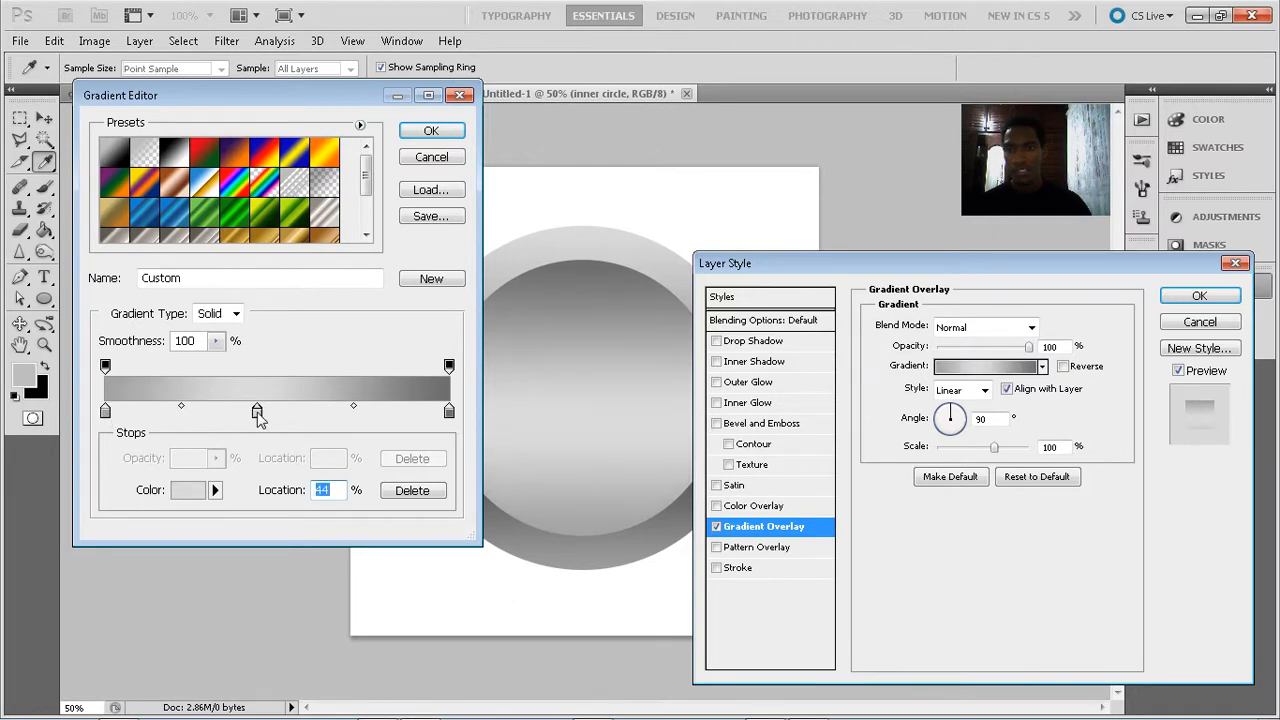
Set the gradient's 44% color stop to gray c5c5c5 and accept the edited gradient
{"action": "double_click", "coordinate": [257, 413]}
{"action": "left_click_drag", "start_coordinate": [652, 467], "coordinate": [599, 419]}
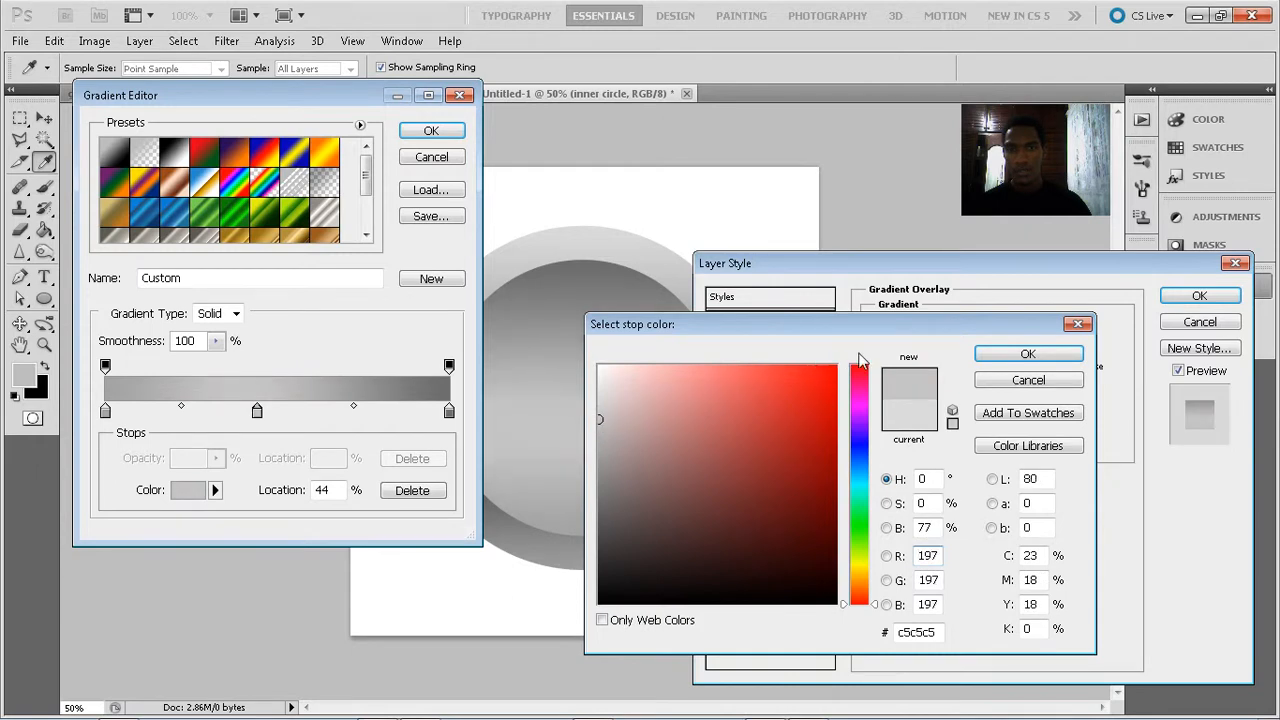
{"action": "left_click", "coordinate": [1010, 353]}
{"action": "left_click", "coordinate": [438, 136]}
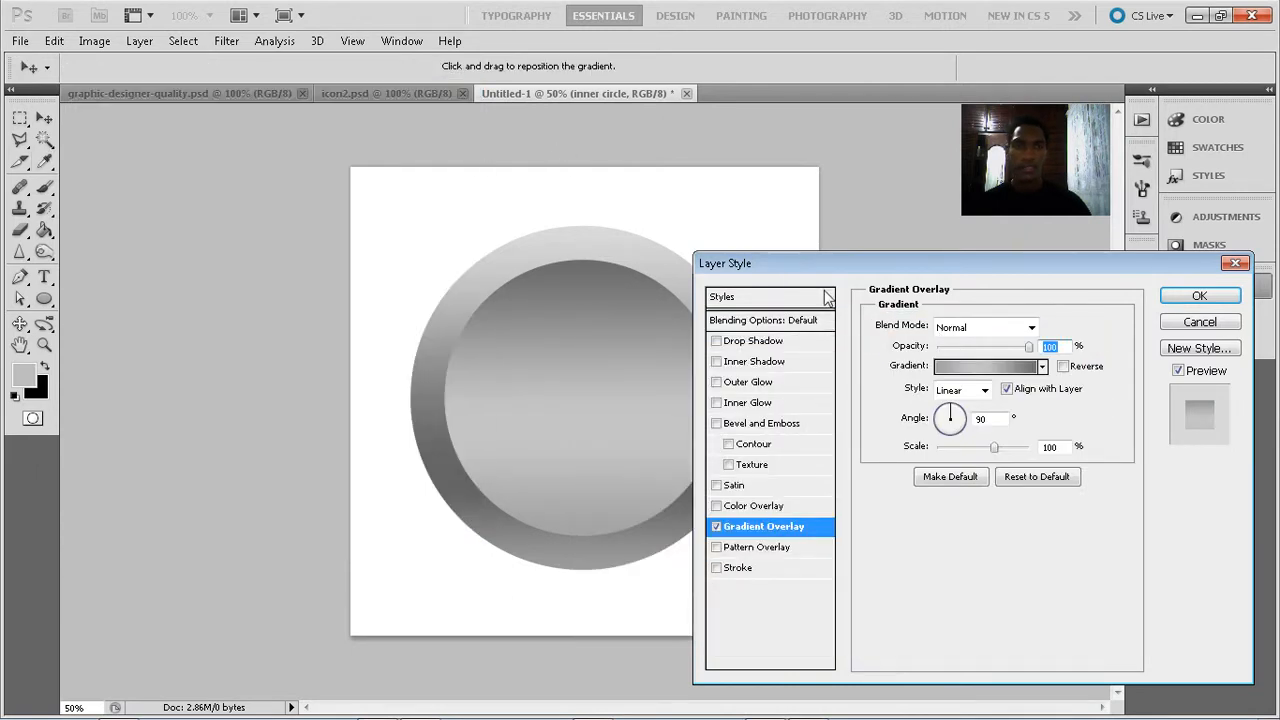
Keep the gradient style at Linear and apply the Gradient Overlay to the inner circle
{"action": "left_click", "coordinate": [984, 390]}
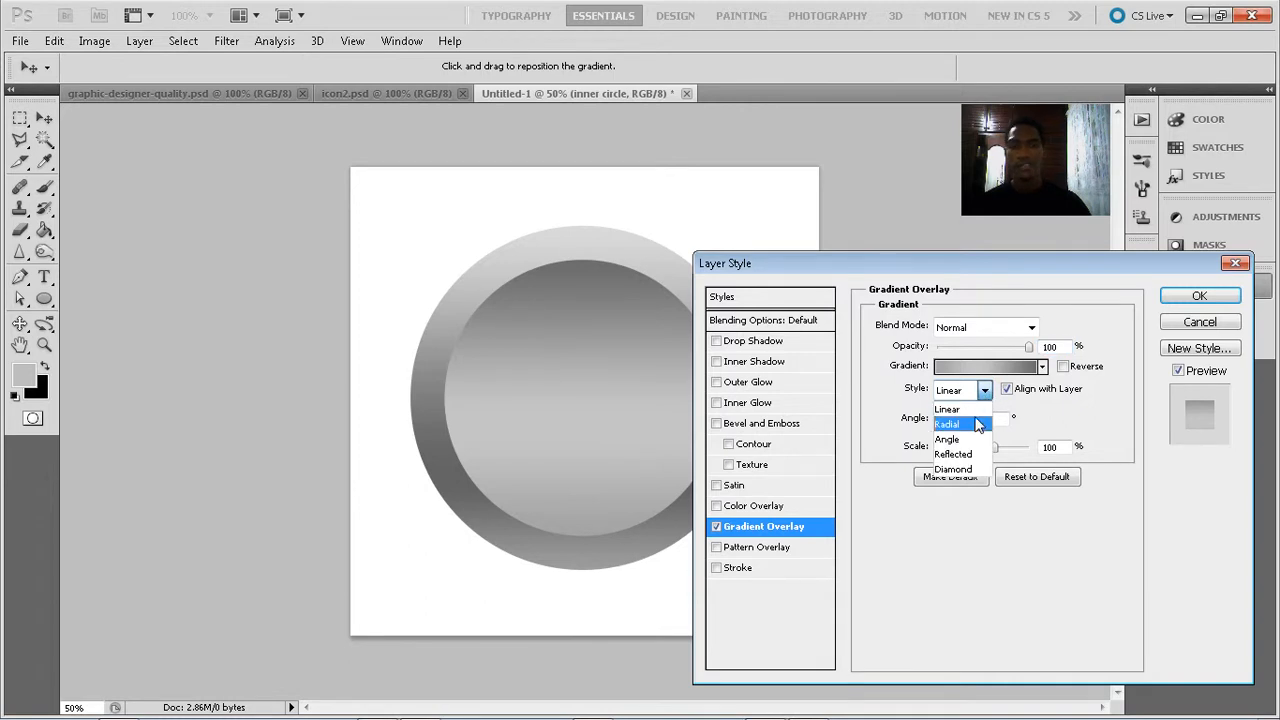
{"action": "left_click", "coordinate": [1053, 532]}
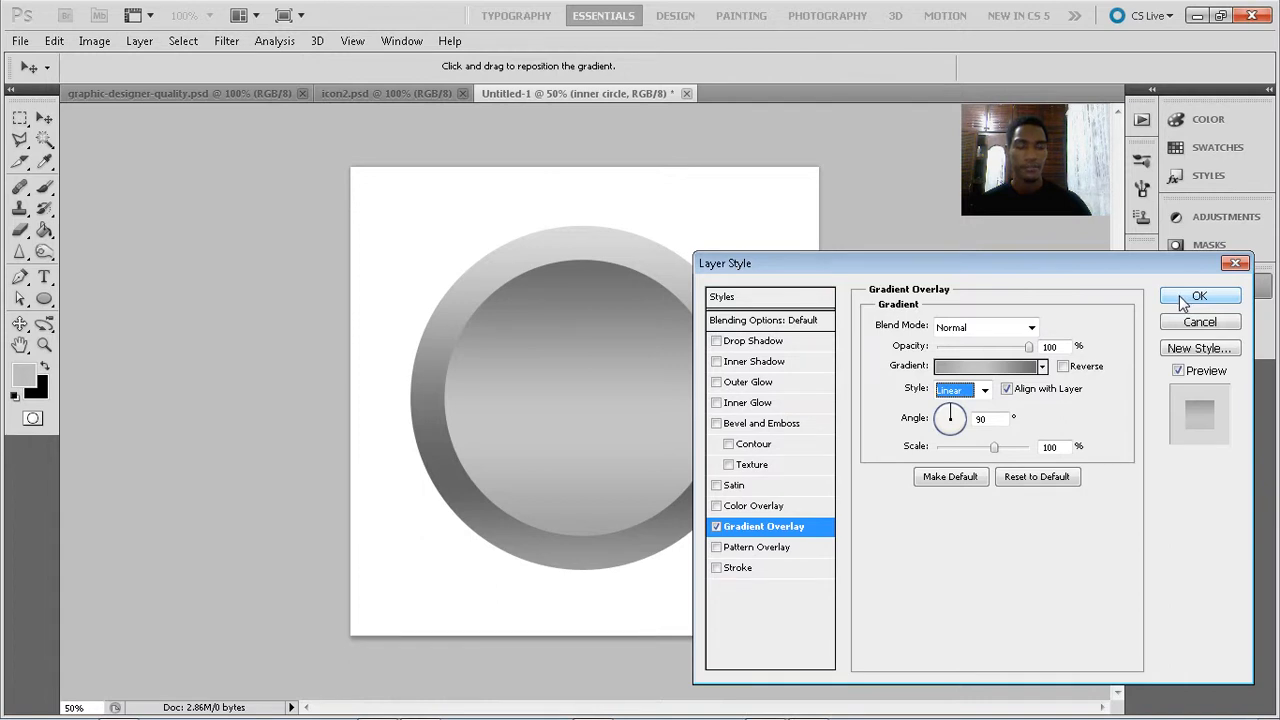
{"action": "left_click", "coordinate": [1183, 300]}
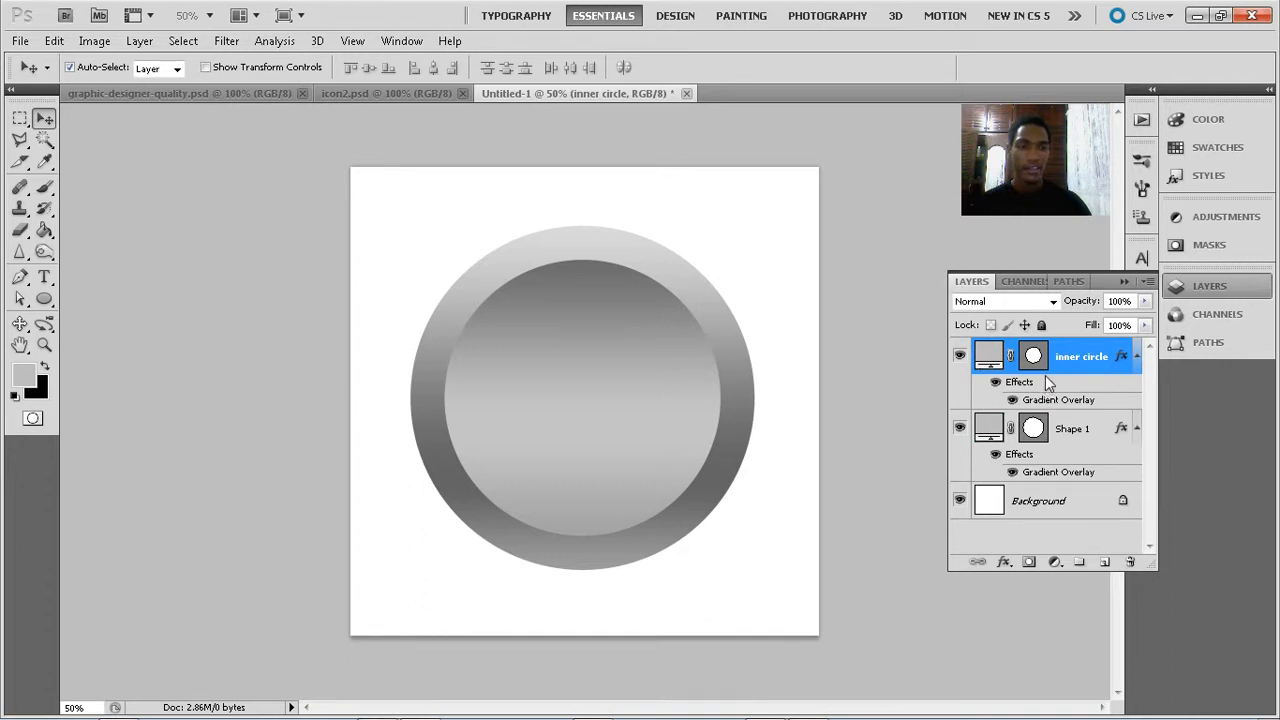
Compare with the reference icon in icon2.psd and return to the Untitled-1 document
{"action": "right_click", "coordinate": [1101, 360]}
{"action": "left_click", "coordinate": [1106, 357]}
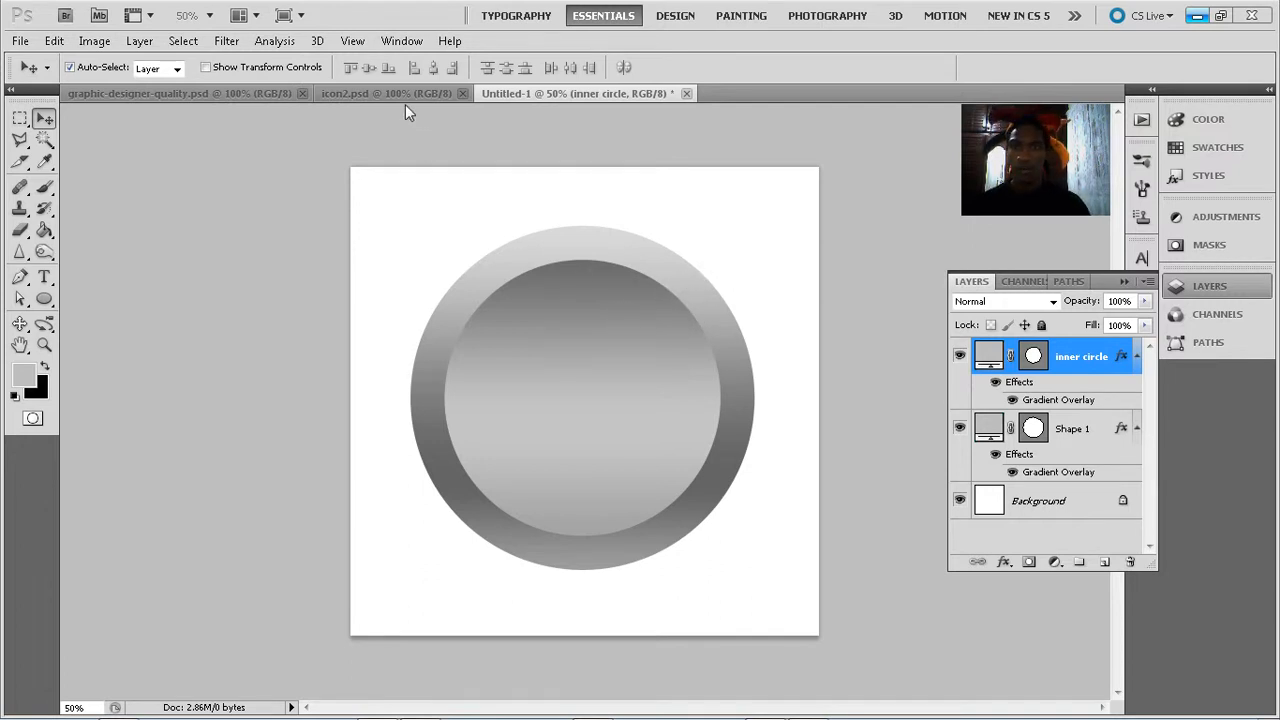
{"action": "left_click", "coordinate": [380, 95]}
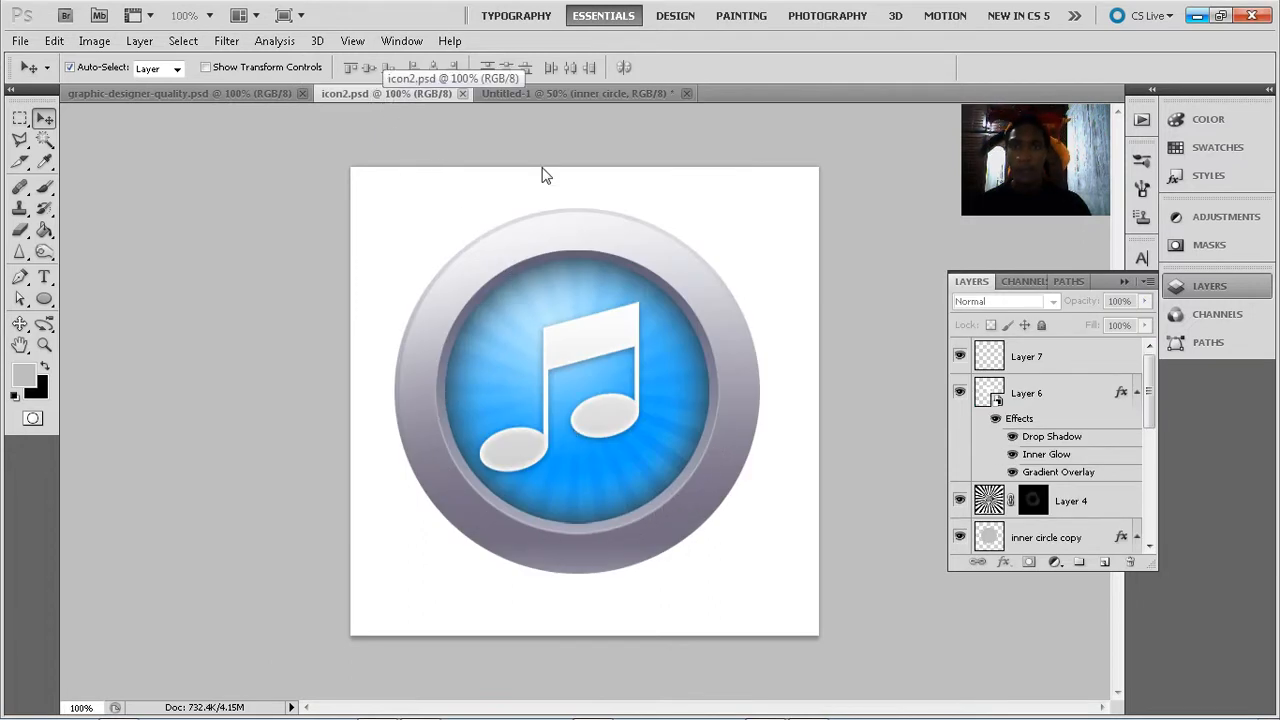
{"action": "left_click", "coordinate": [565, 93]}
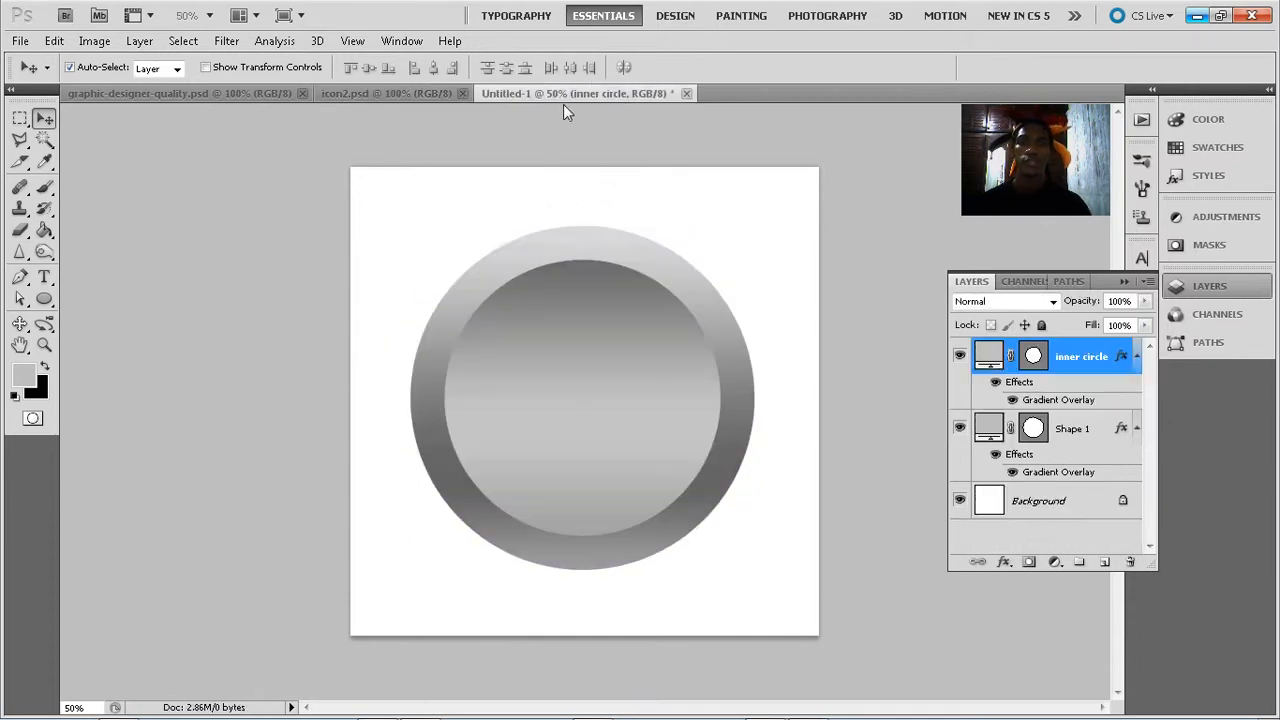
Add a Drop Shadow to the inner circle with Use Global Light off, 100% opacity and a 90° angle
{"action": "double_click", "coordinate": [1081, 401]}
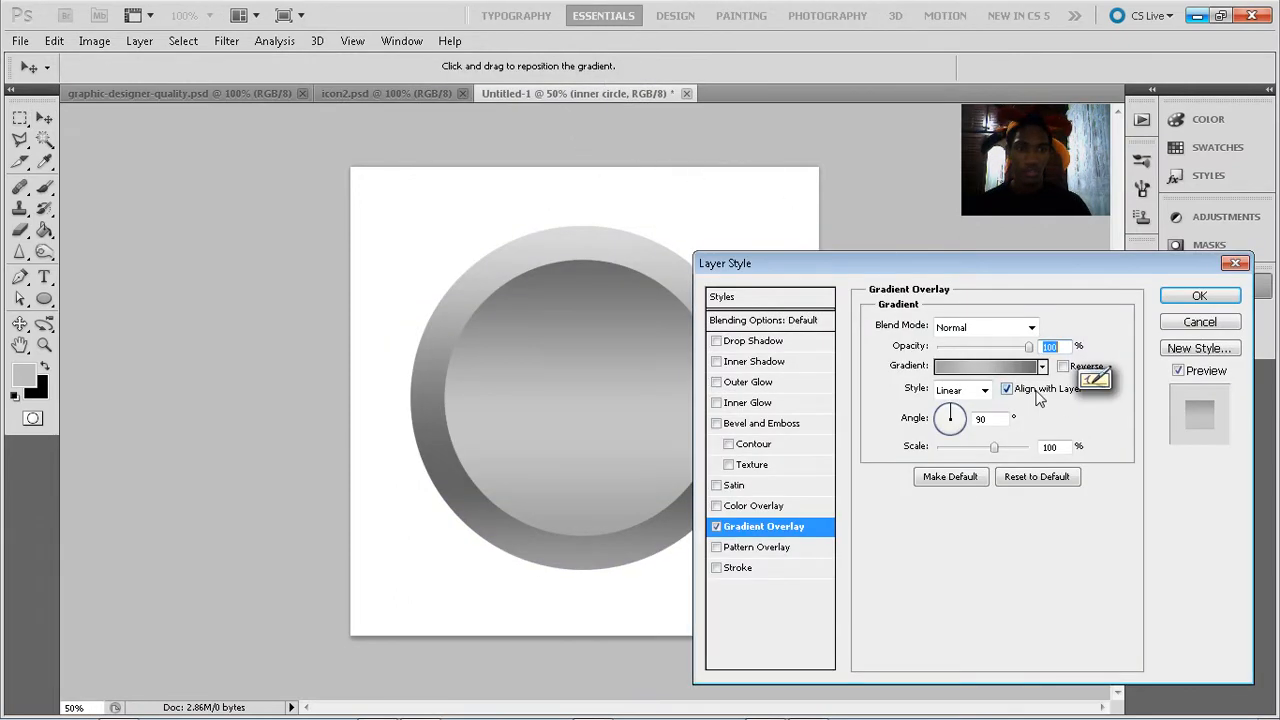
{"action": "left_click", "coordinate": [766, 345]}
{"action": "left_click_drag", "start_coordinate": [886, 272], "coordinate": [941, 189]}
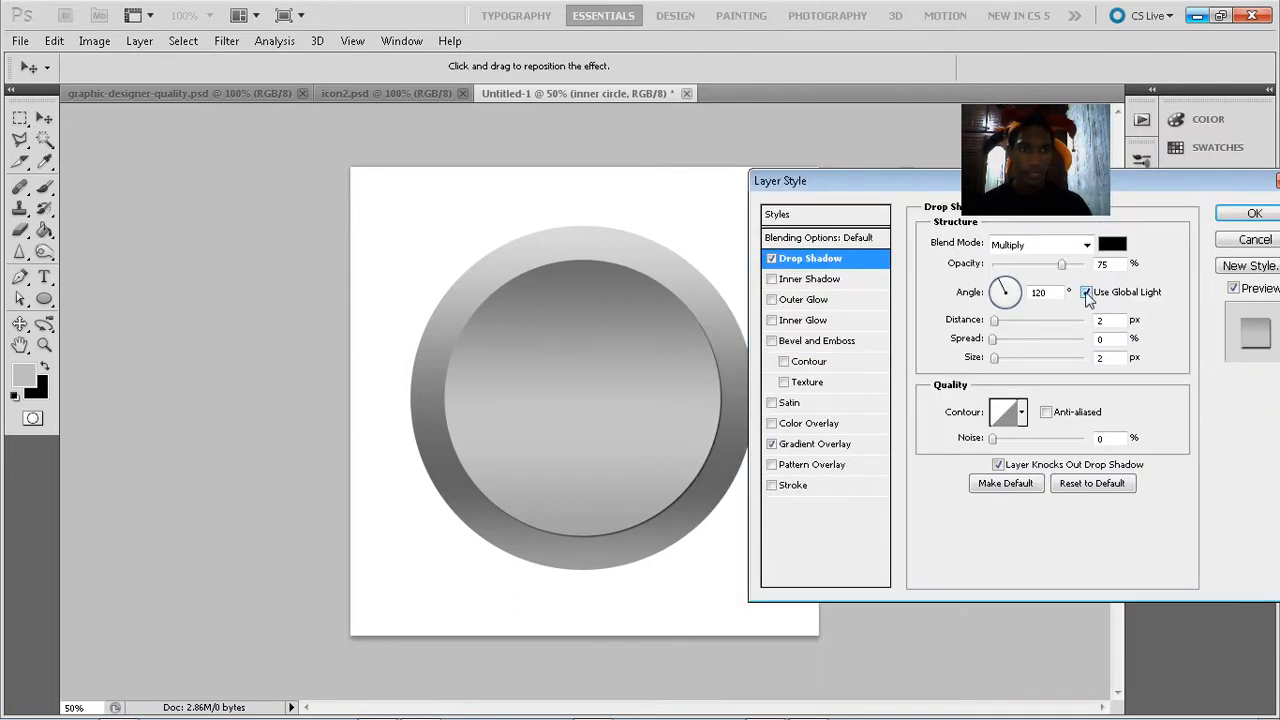
{"action": "left_click", "coordinate": [1085, 292]}
{"action": "left_click_drag", "start_coordinate": [1065, 272], "coordinate": [1090, 266]}
{"action": "left_click", "coordinate": [1008, 284]}
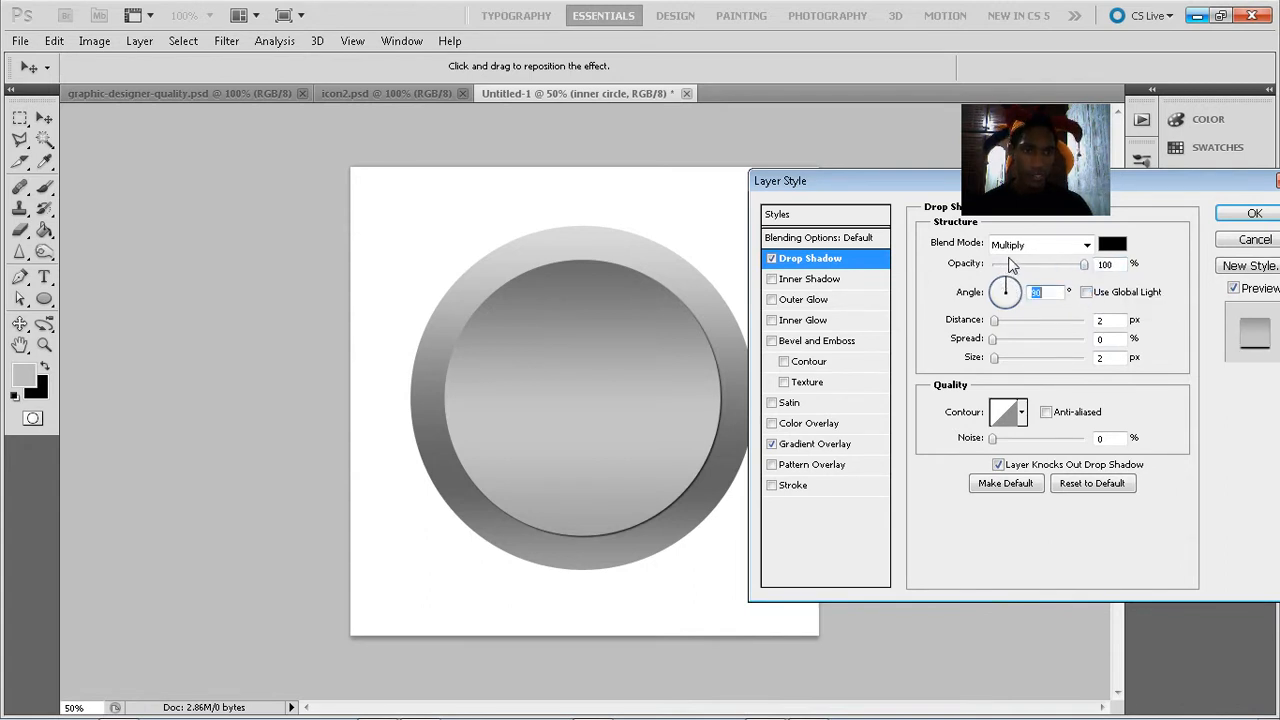
Set the inner circle's drop shadow color to white ffffff and its blend mode to Overlay
{"action": "left_click", "coordinate": [1112, 245]}
{"action": "left_click_drag", "start_coordinate": [730, 368], "coordinate": [570, 335]}
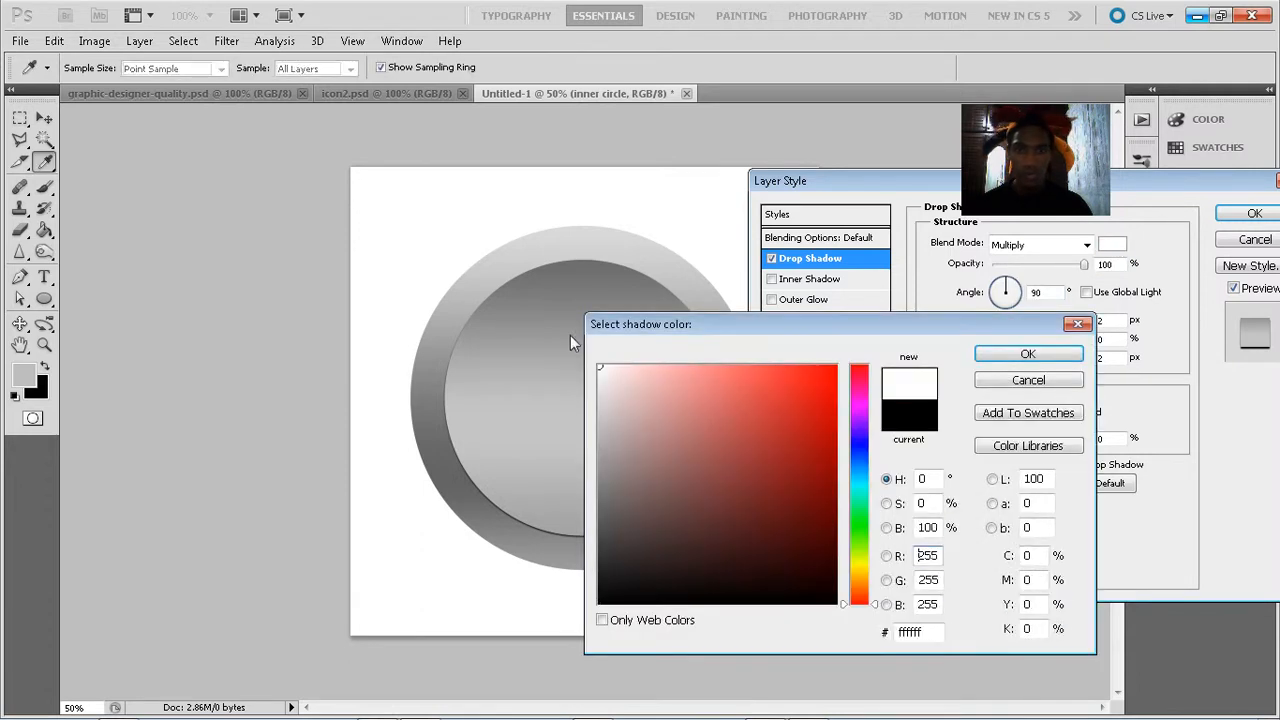
{"action": "left_click", "coordinate": [1026, 354]}
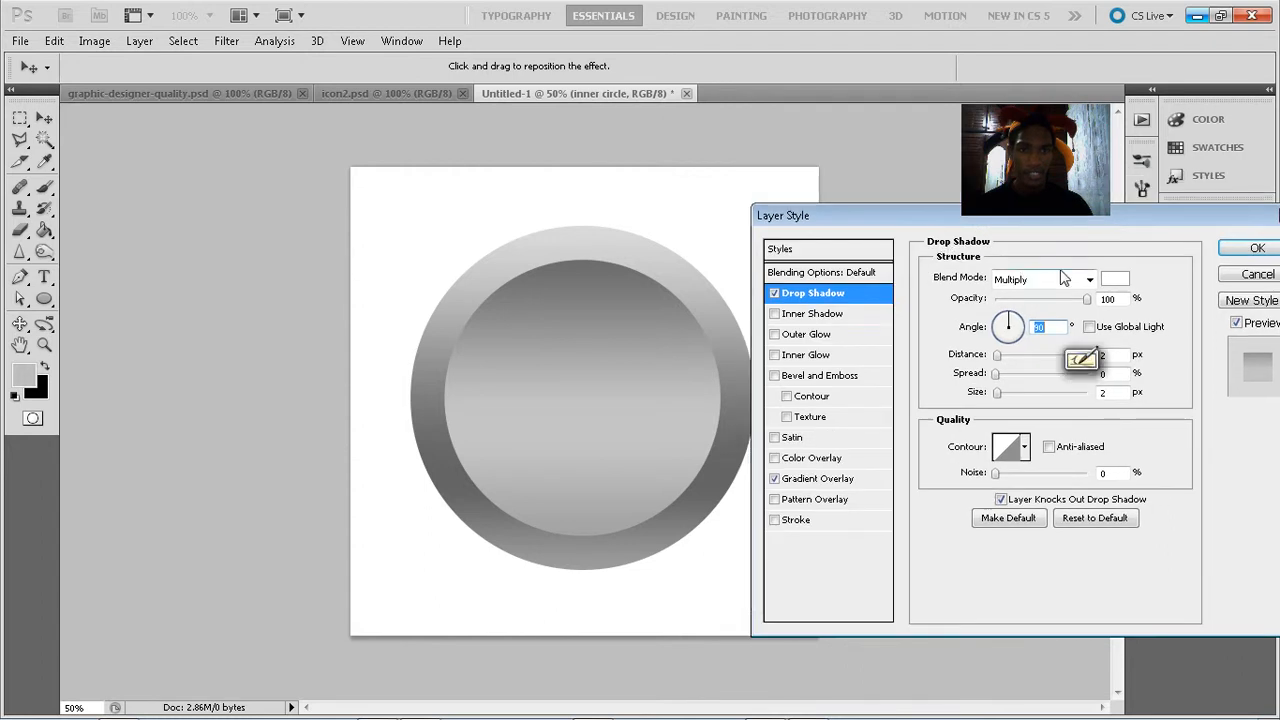
{"action": "left_click", "coordinate": [1088, 279]}
{"action": "left_click", "coordinate": [1030, 236]}
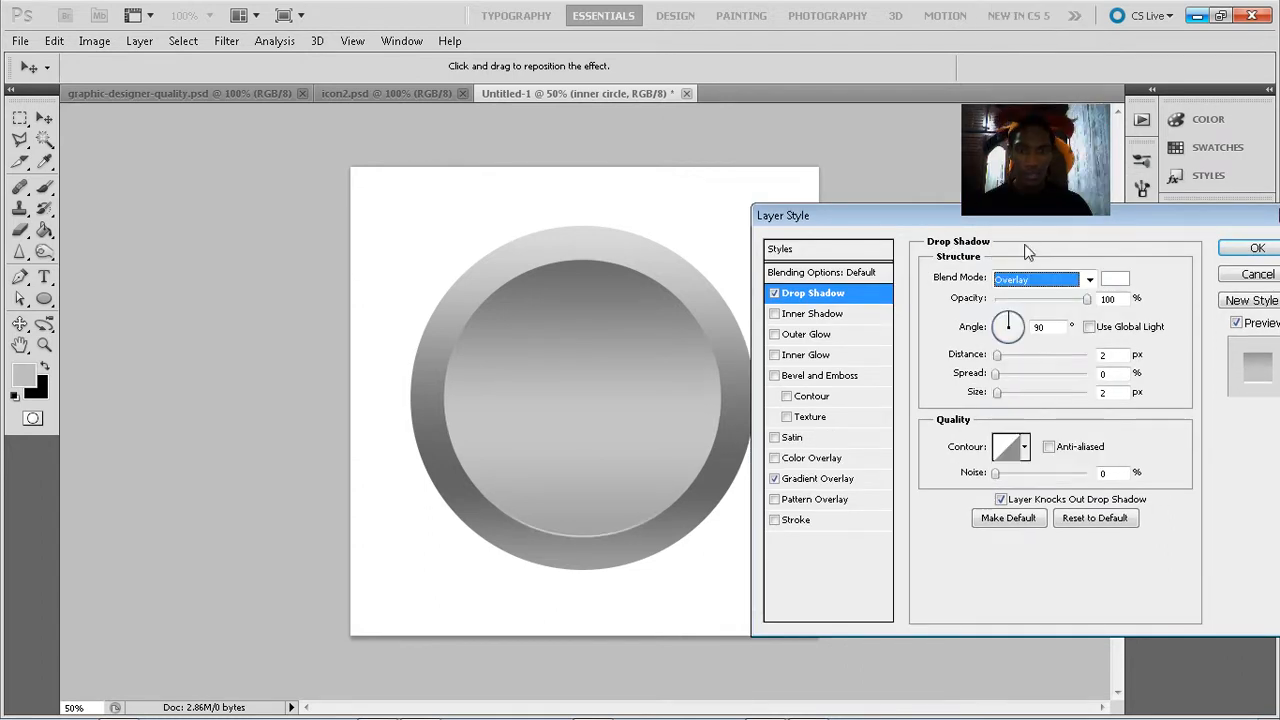
Set the drop shadow's distance to 5 px, size to 3 px and opacity to 57%
{"action": "left_click_drag", "start_coordinate": [998, 397], "coordinate": [1000, 355]}
{"action": "left_click_drag", "start_coordinate": [1087, 300], "coordinate": [1052, 300]}
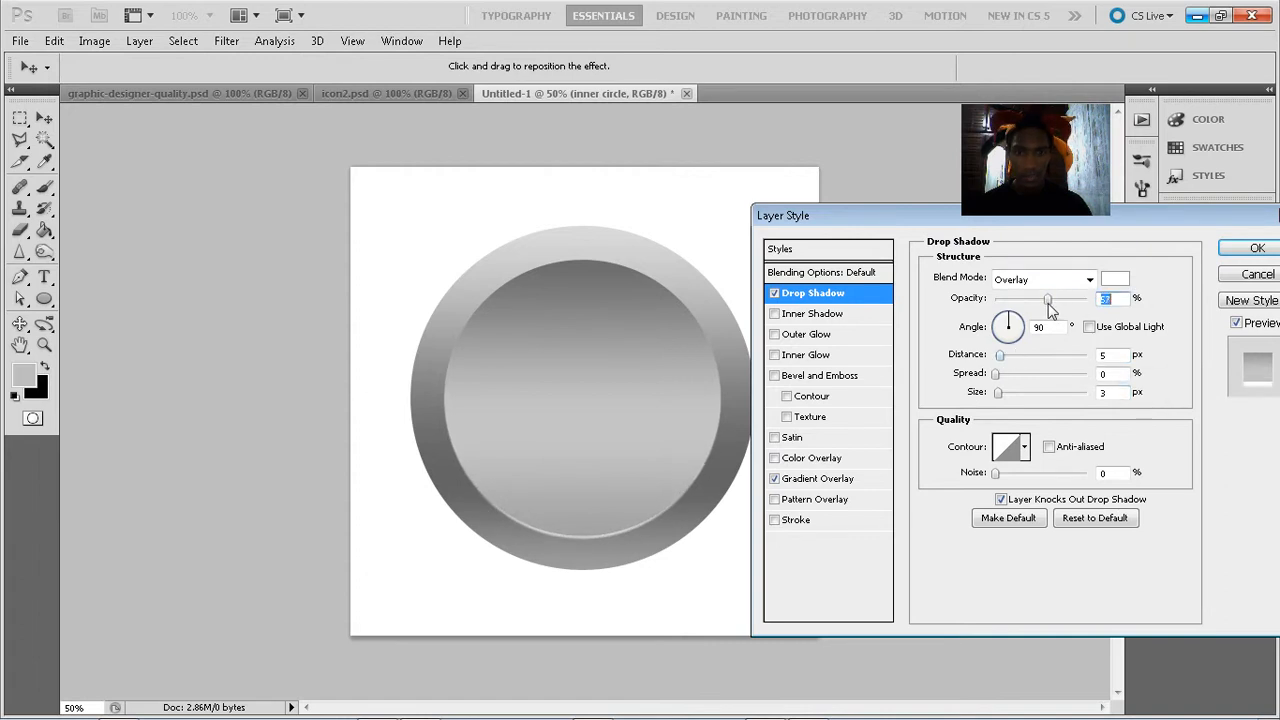
{"action": "left_click_drag", "start_coordinate": [1001, 398], "coordinate": [1003, 397]}
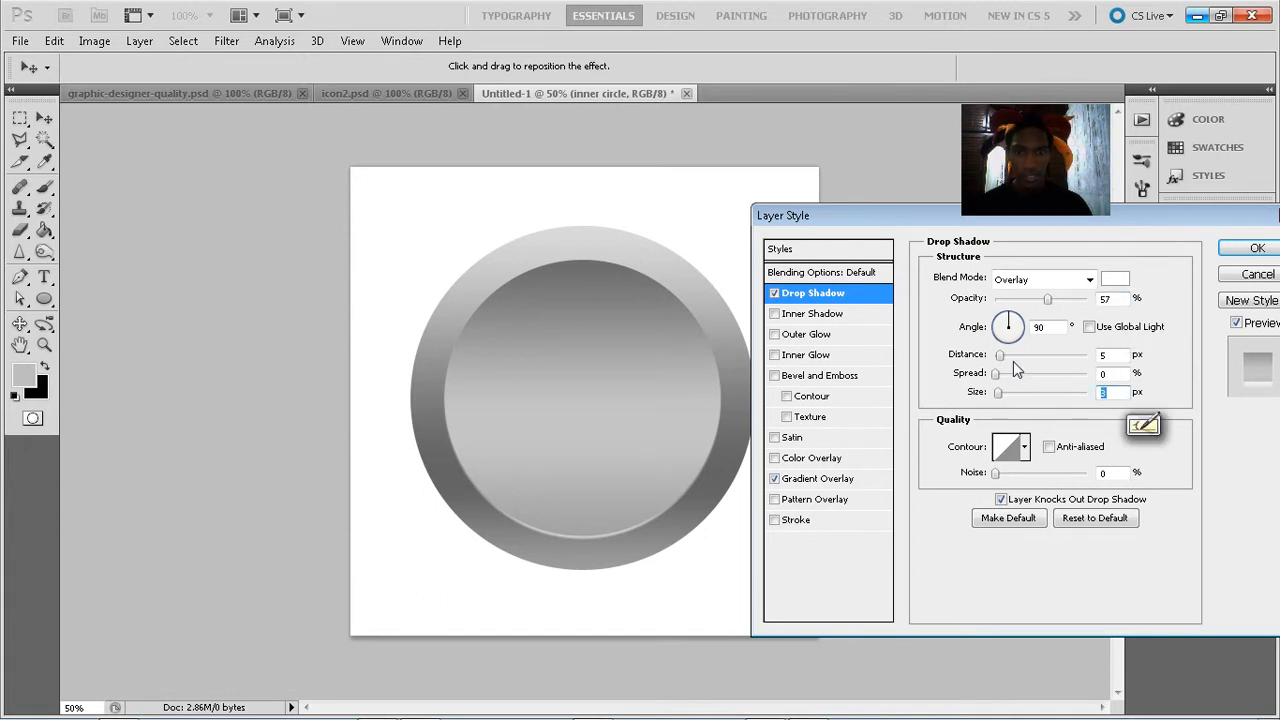
Apply the inner circle's drop shadow with its distance at 5 px
{"action": "left_click_drag", "start_coordinate": [1002, 358], "coordinate": [999, 357]}
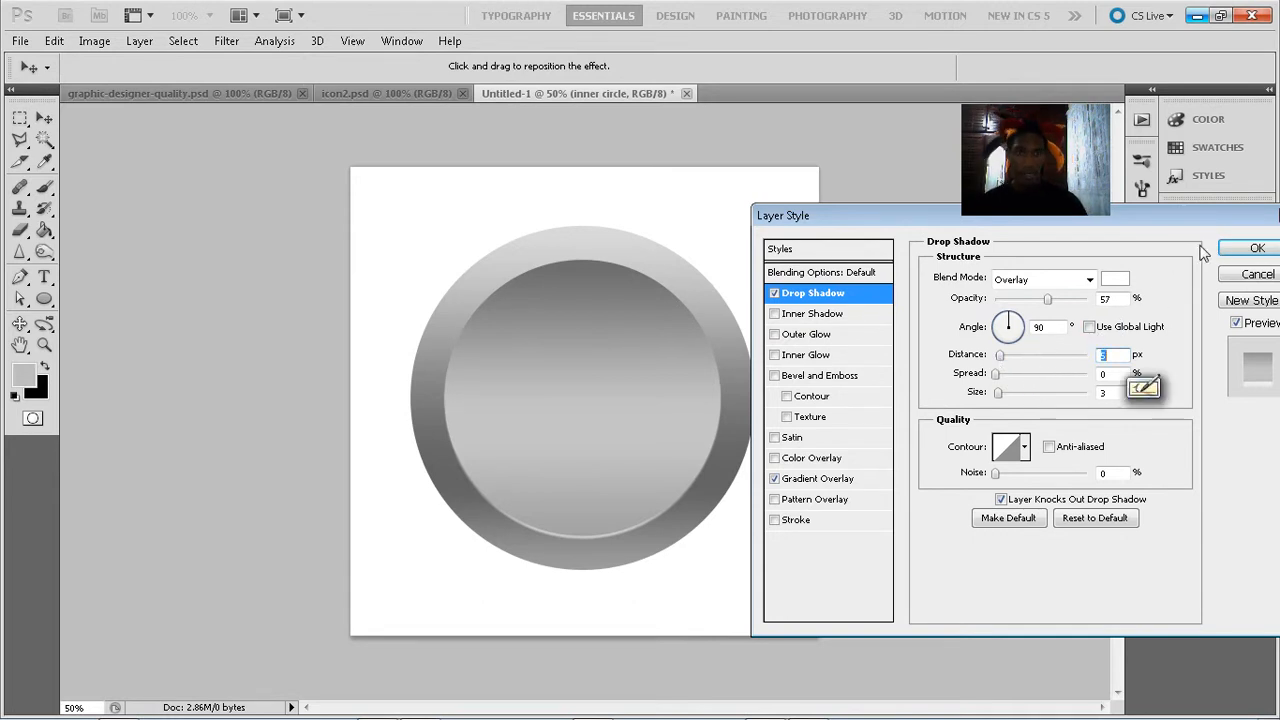
{"action": "left_click", "coordinate": [1244, 256]}
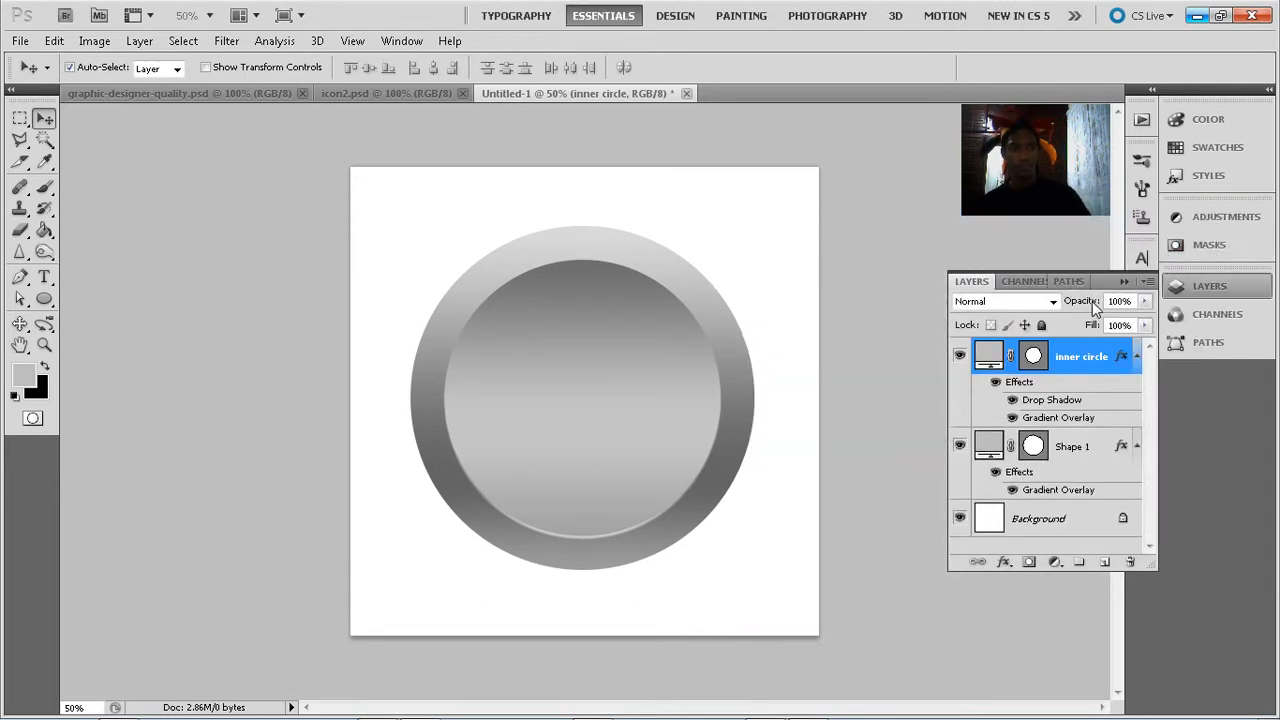
Duplicate the inner circle layer and name the copy "glossy part"
{"action": "right_click", "coordinate": [1076, 352]}
{"action": "left_click", "coordinate": [945, 345]}
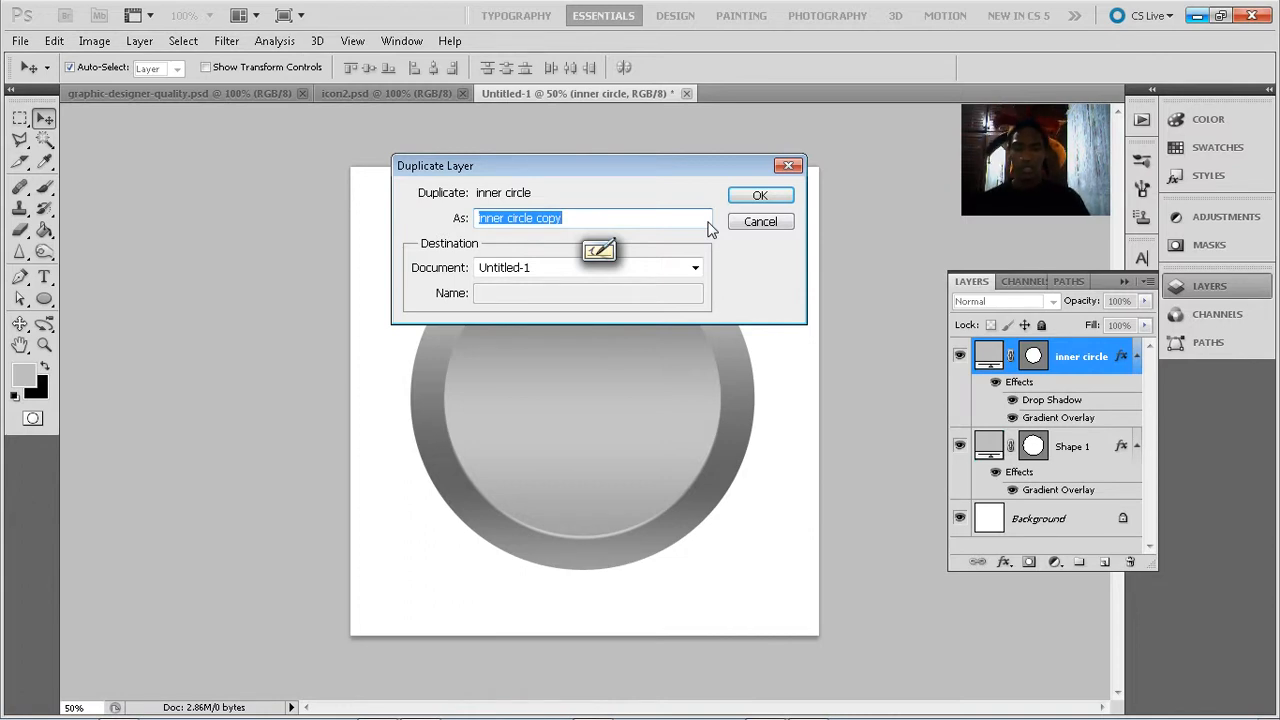
{"action": "type", "text": "glossy pa"}
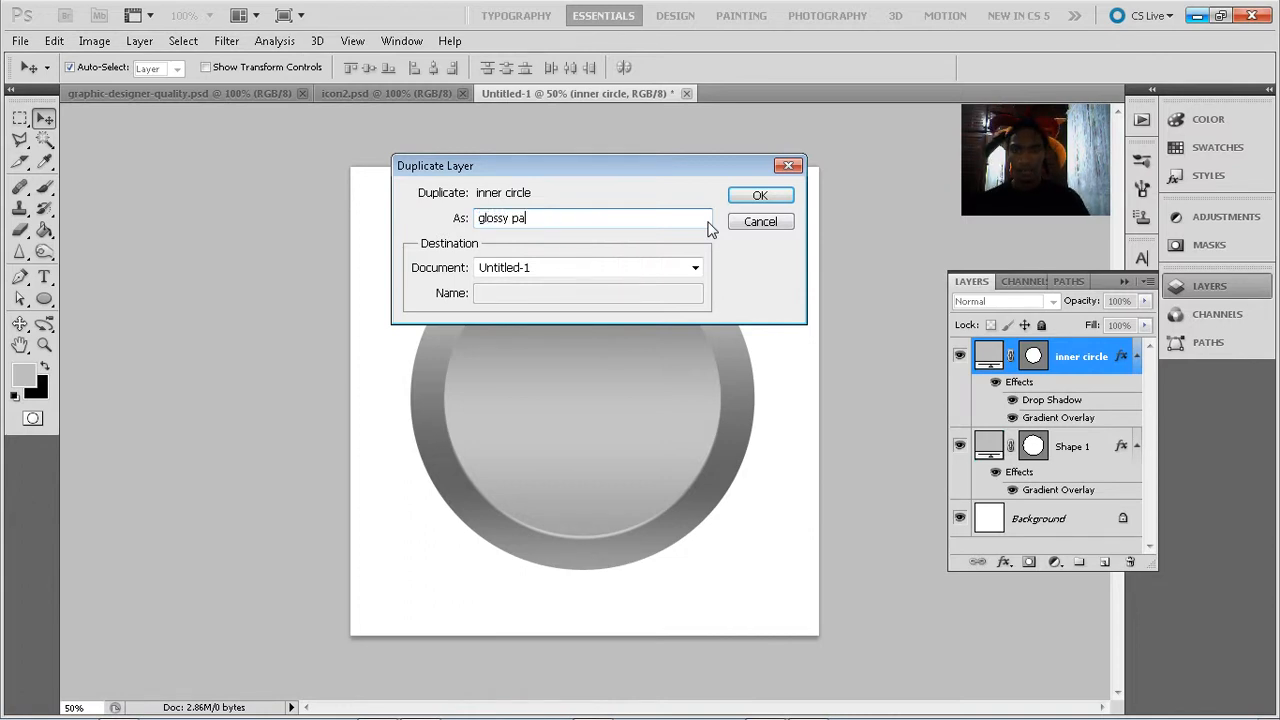
{"action": "type", "text": "ry"}
{"action": "key", "text": "Return"}
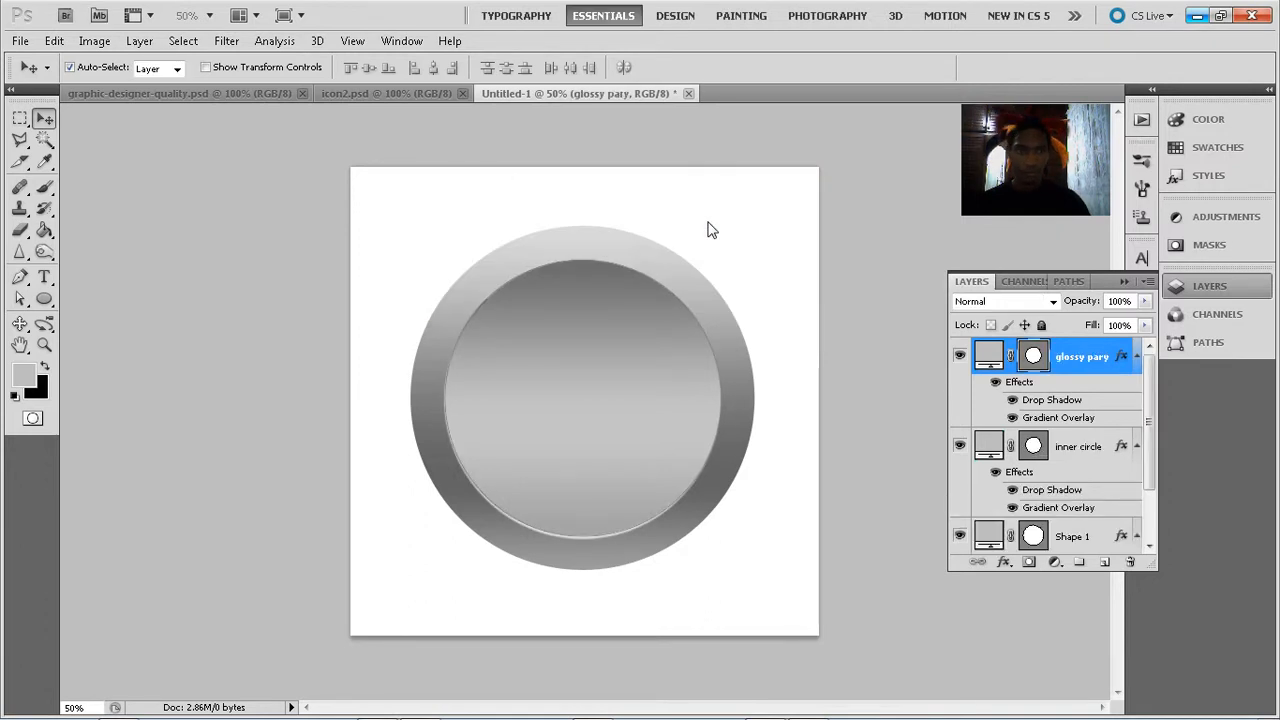
{"action": "double_click", "coordinate": [1087, 358]}
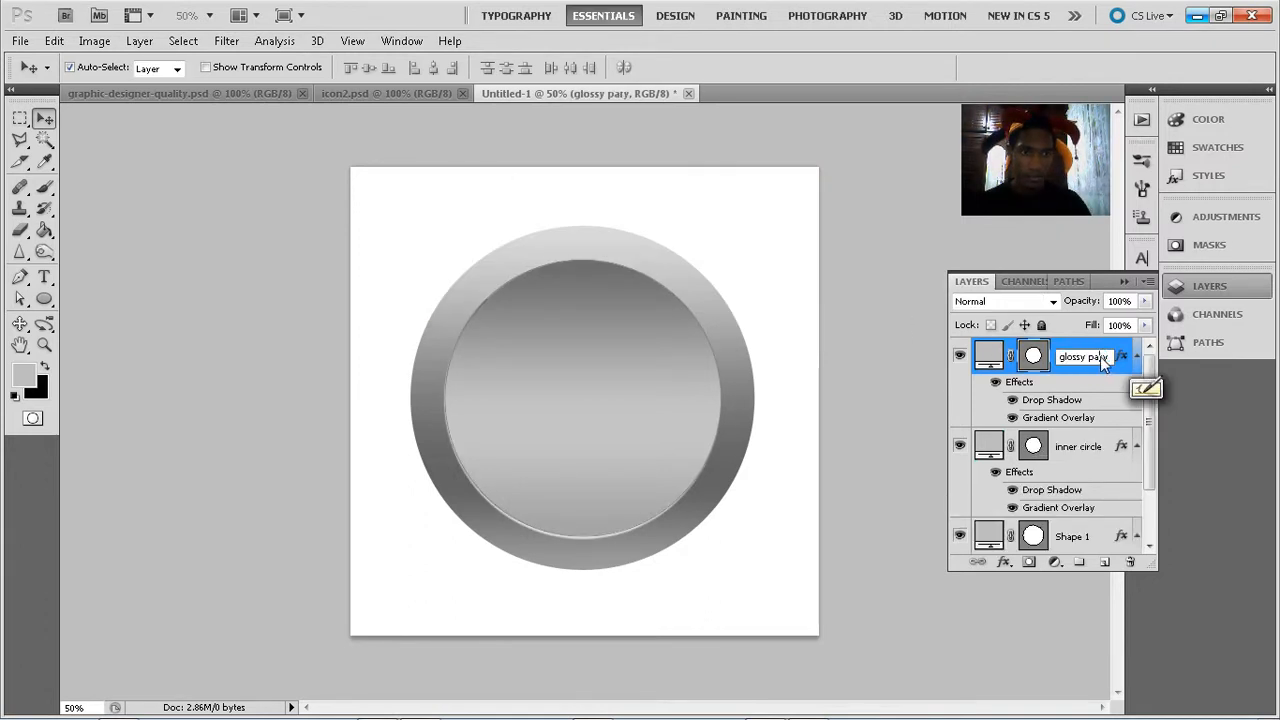
{"action": "key", "text": "BackSpace"}
{"action": "type", "text": "t"}
{"action": "key", "text": "Return"}
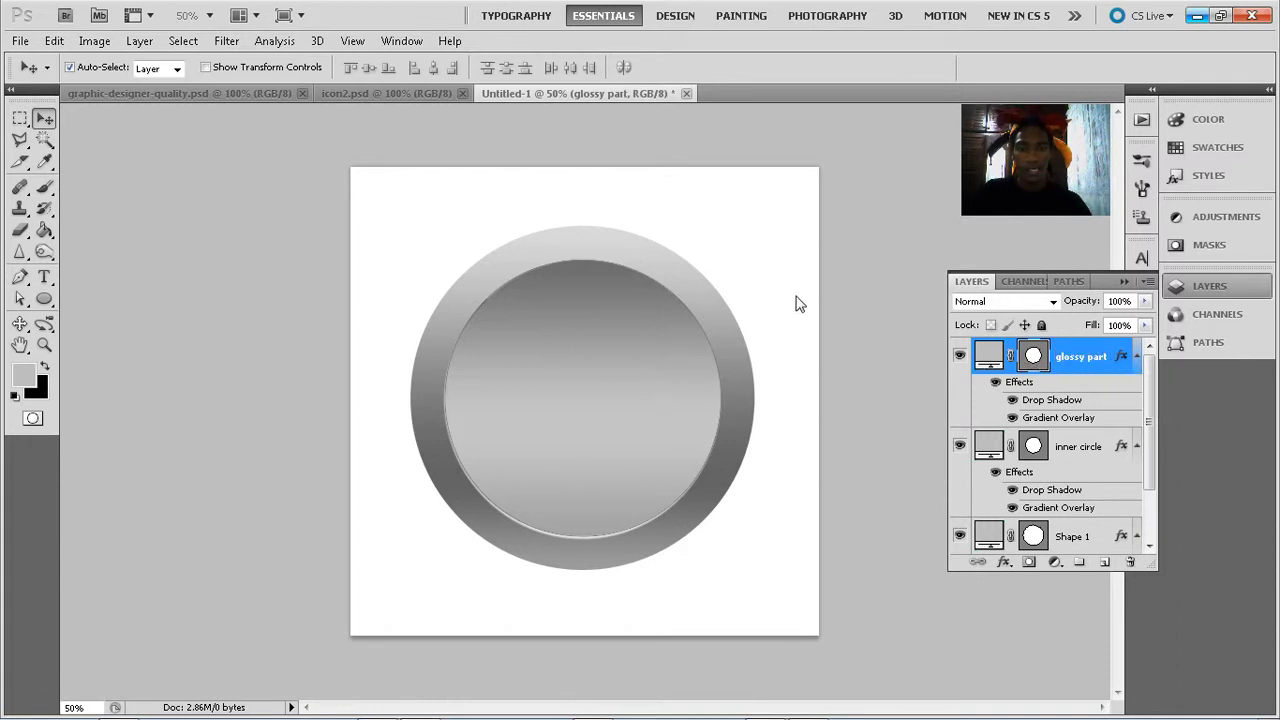
Check the reference icon in icon2.psd and return to the Untitled-1 document
{"action": "left_click", "coordinate": [834, 278]}
{"action": "left_click", "coordinate": [404, 95]}
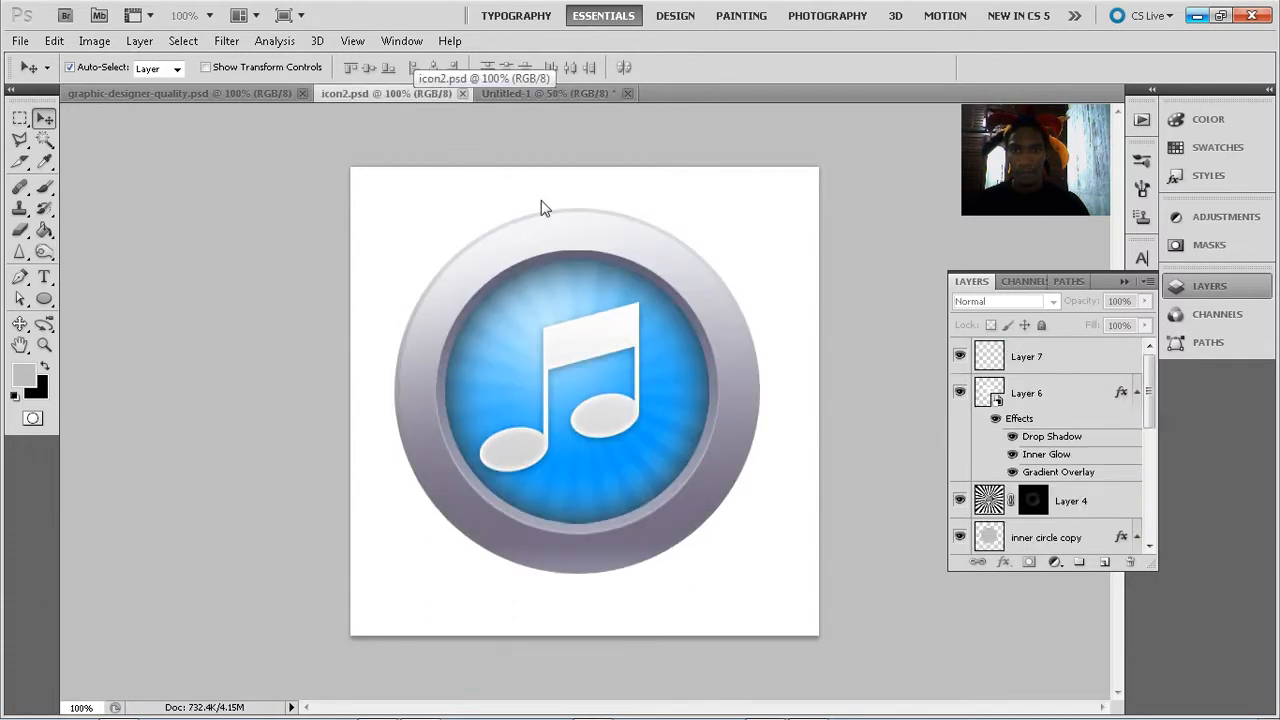
{"action": "left_click", "coordinate": [550, 93]}
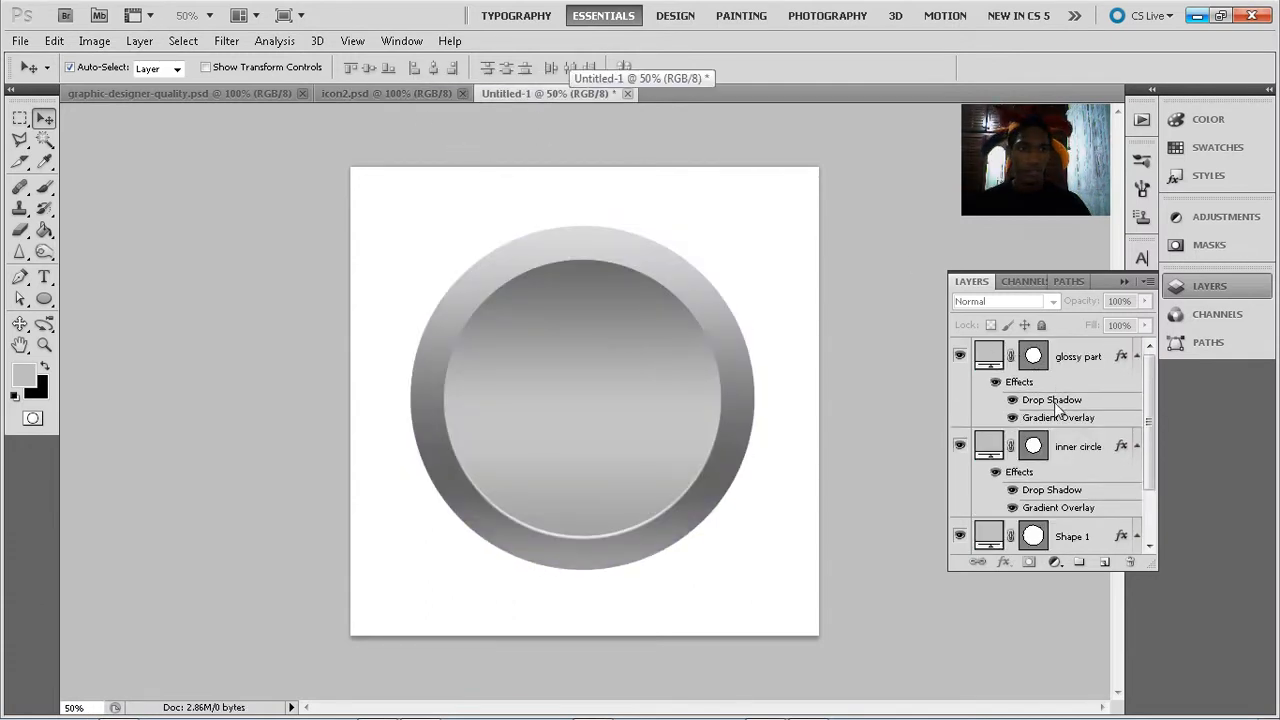
Turn off the glossy part's drop shadow and open its overlay gradient for editing
{"action": "double_click", "coordinate": [1057, 415]}
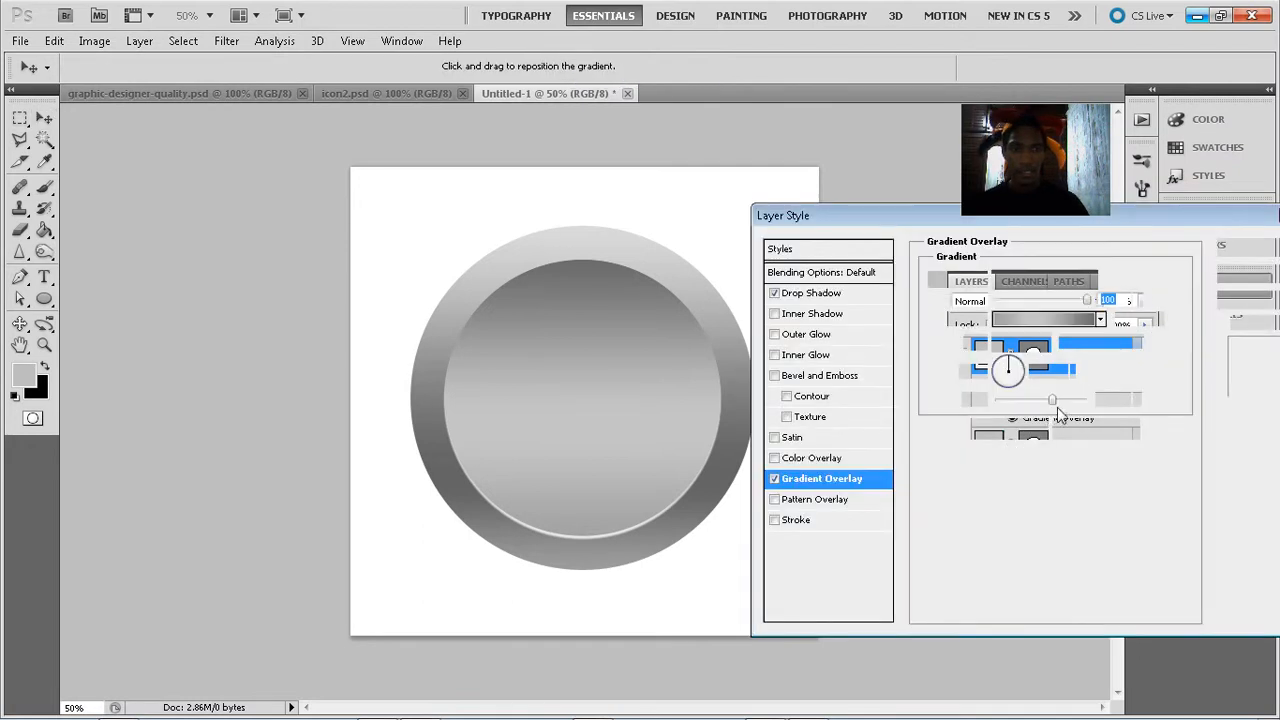
{"action": "left_click", "coordinate": [776, 294]}
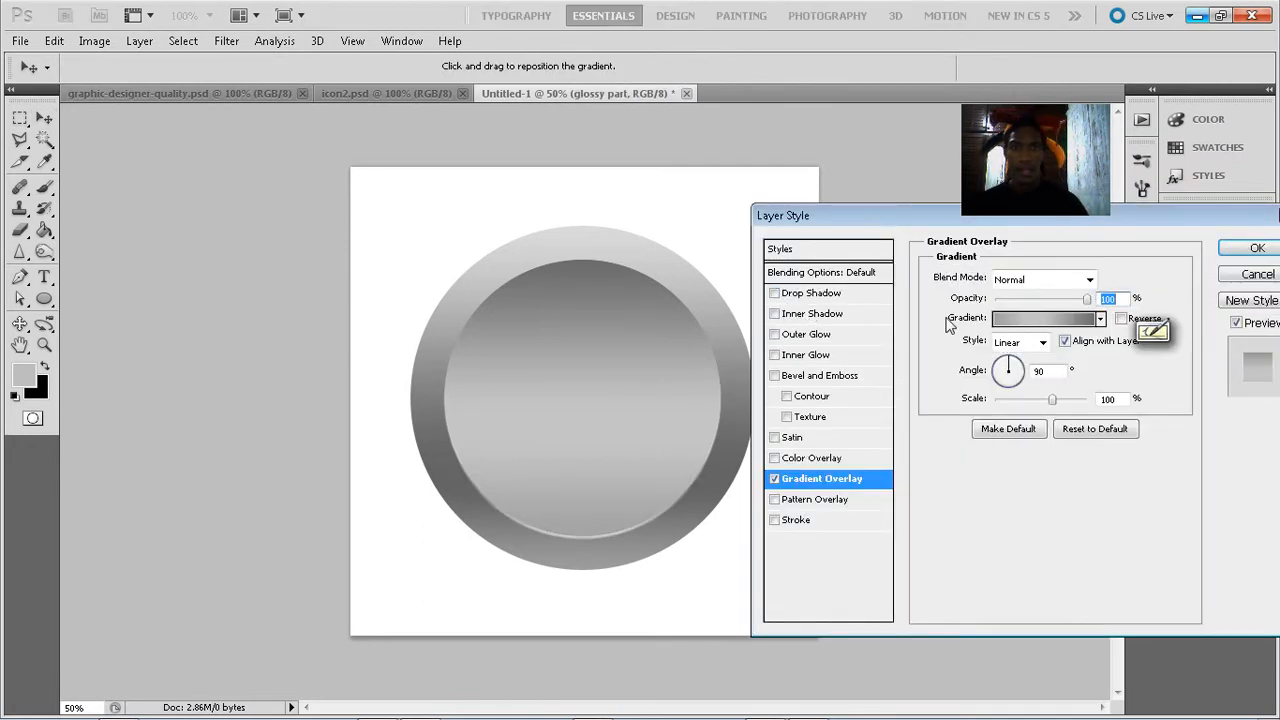
{"action": "left_click", "coordinate": [1032, 320]}
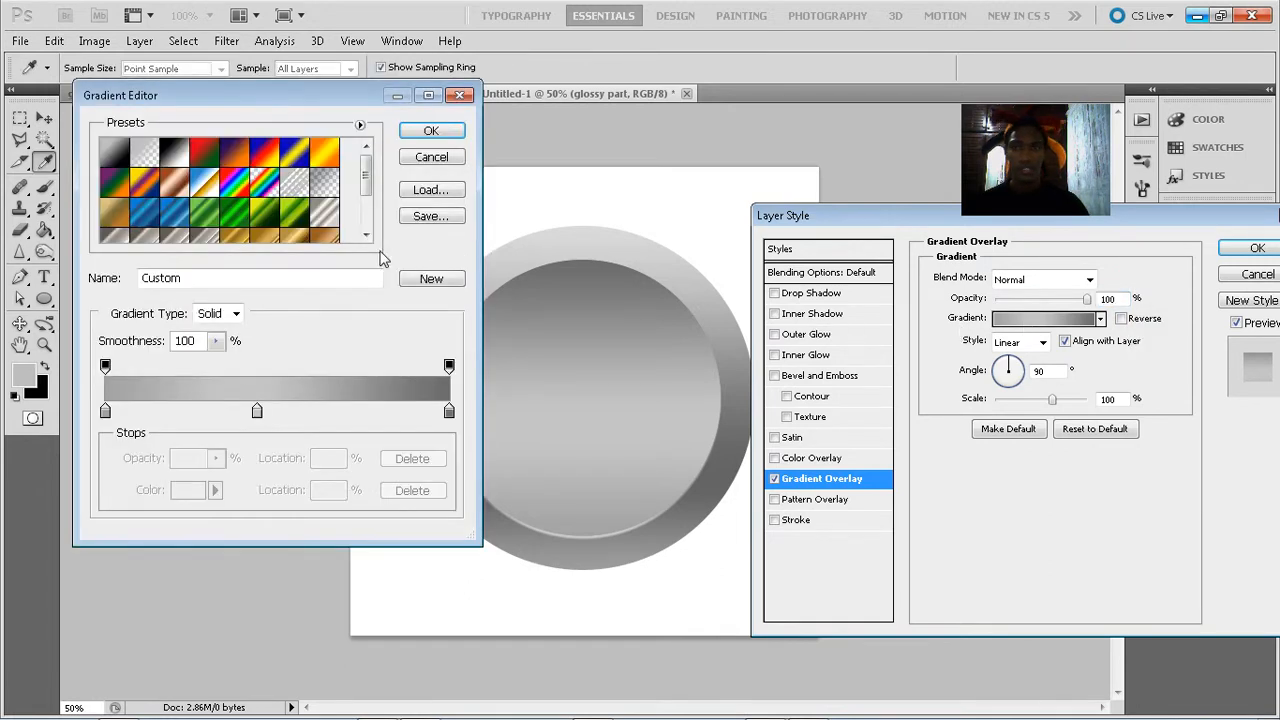
Set the color stop at the start of the glossy part's gradient to bright blue 00a9e7
{"action": "left_click", "coordinate": [106, 411]}
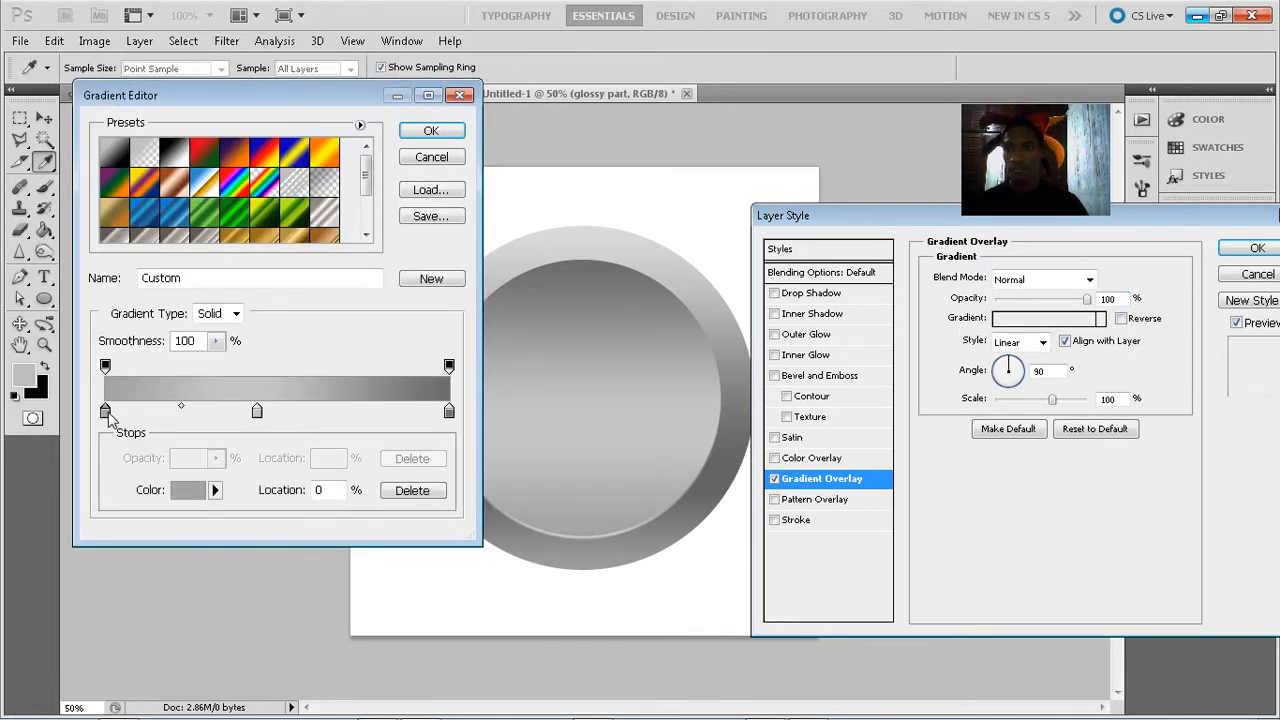
{"action": "double_click", "coordinate": [106, 411]}
{"action": "left_click", "coordinate": [858, 475]}
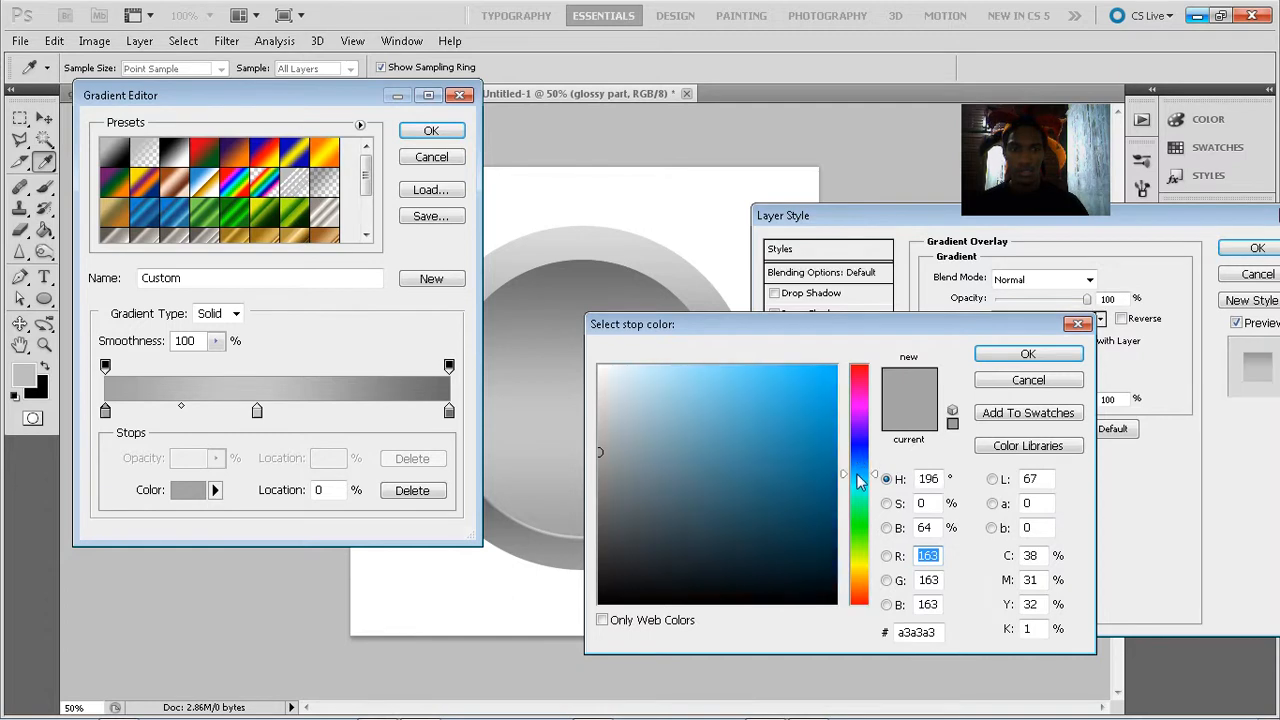
{"action": "left_click", "coordinate": [813, 387]}
{"action": "left_click", "coordinate": [823, 388]}
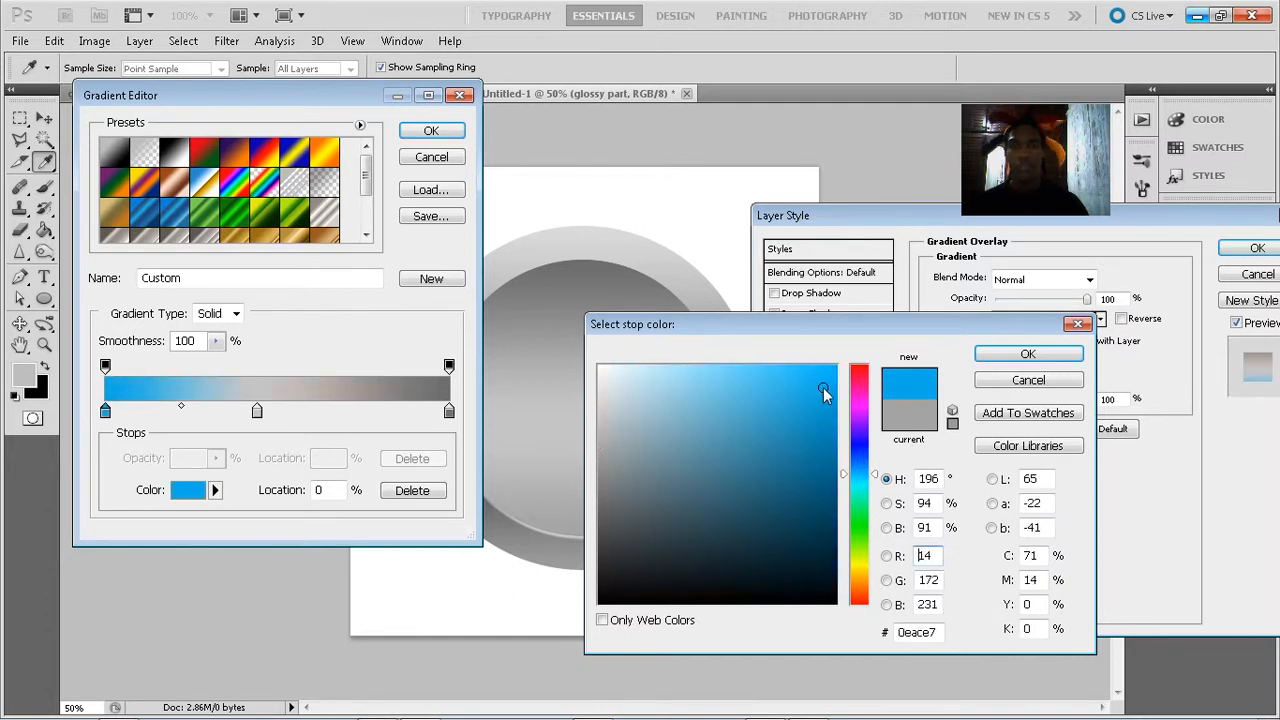
{"action": "left_click_drag", "start_coordinate": [823, 387], "coordinate": [855, 395]}
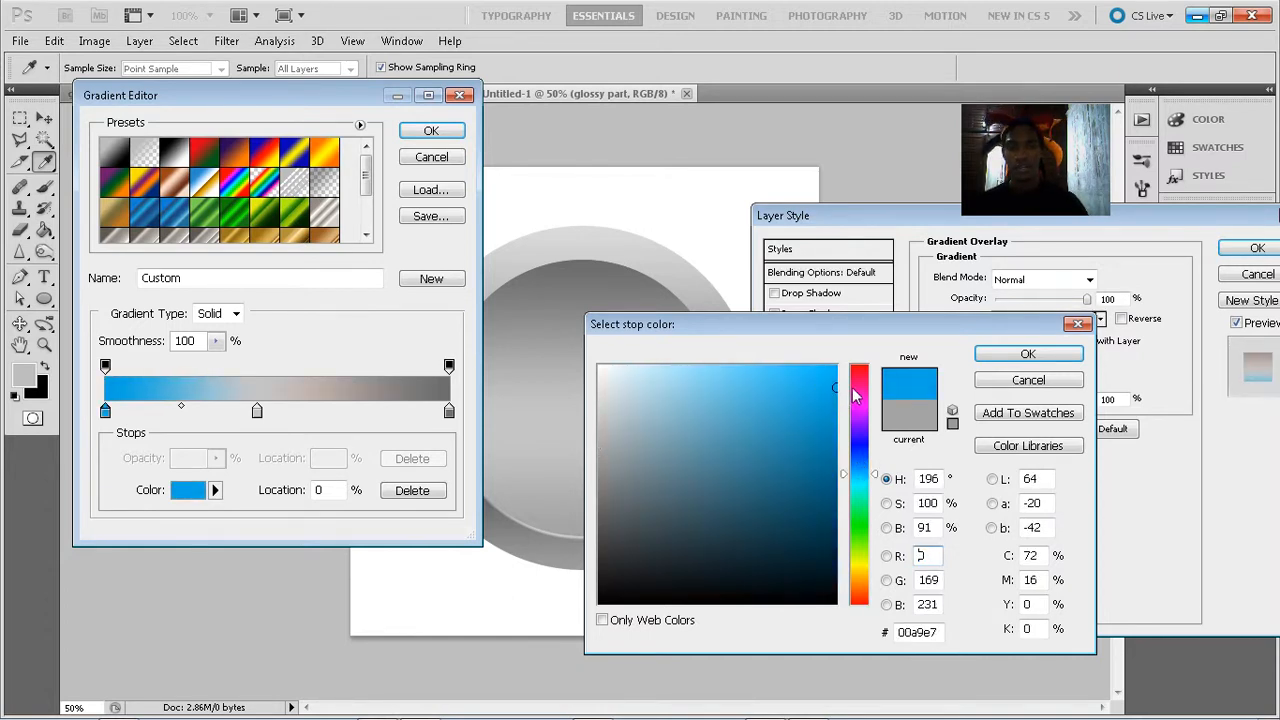
{"action": "left_click", "coordinate": [1025, 356]}
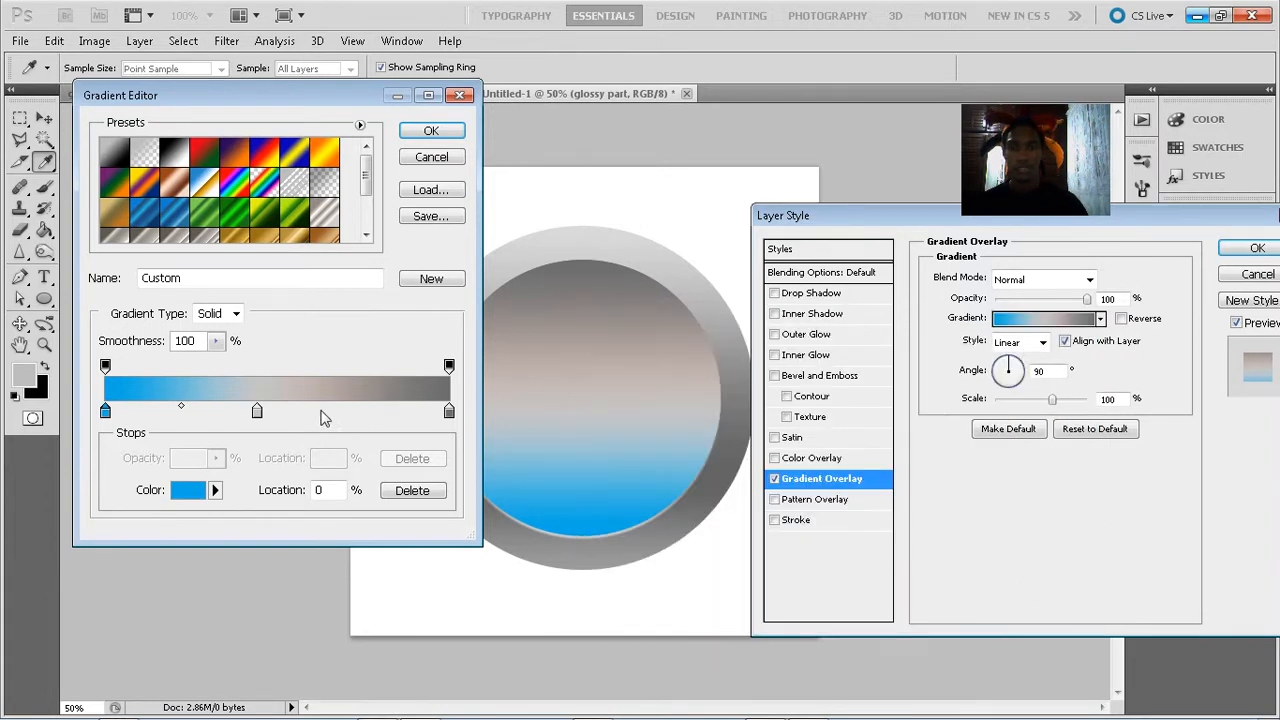
Remove the gradient's middle grey stop and set the end stop to light blue 6fb6e8 at 99%
{"action": "left_click", "coordinate": [257, 411]}
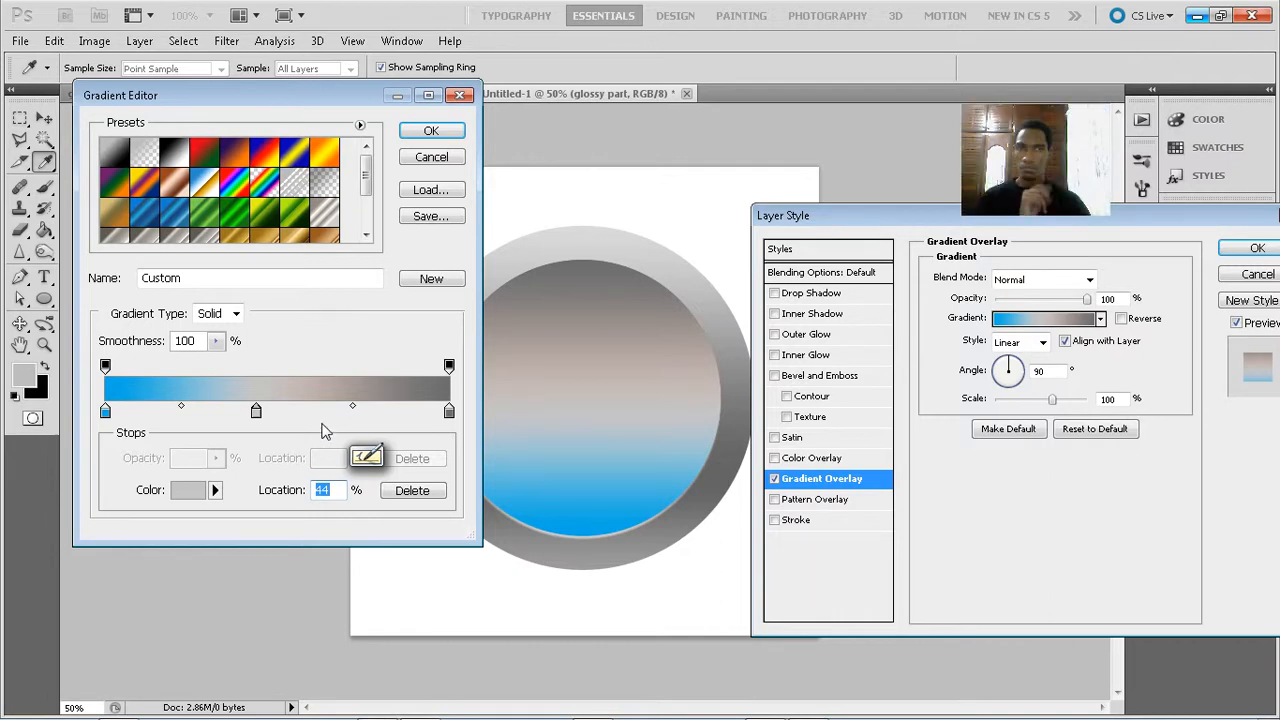
{"action": "left_click_drag", "start_coordinate": [257, 411], "coordinate": [294, 437]}
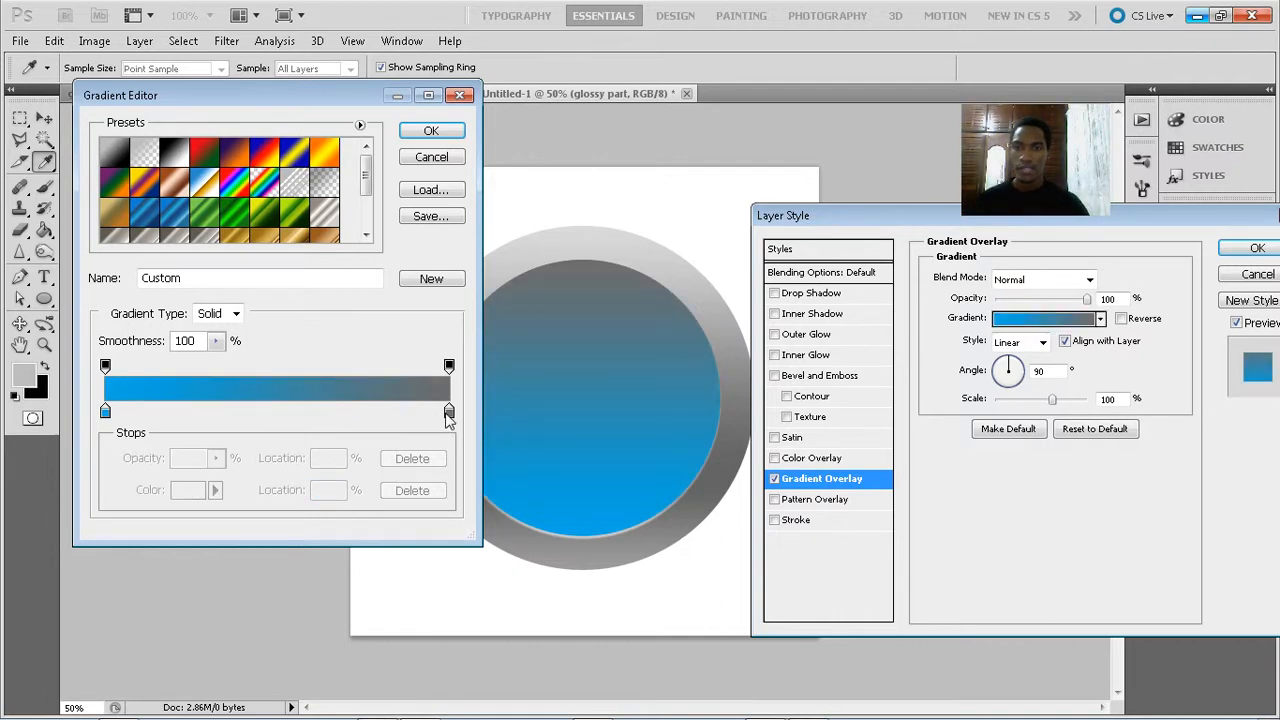
{"action": "left_click", "coordinate": [448, 411]}
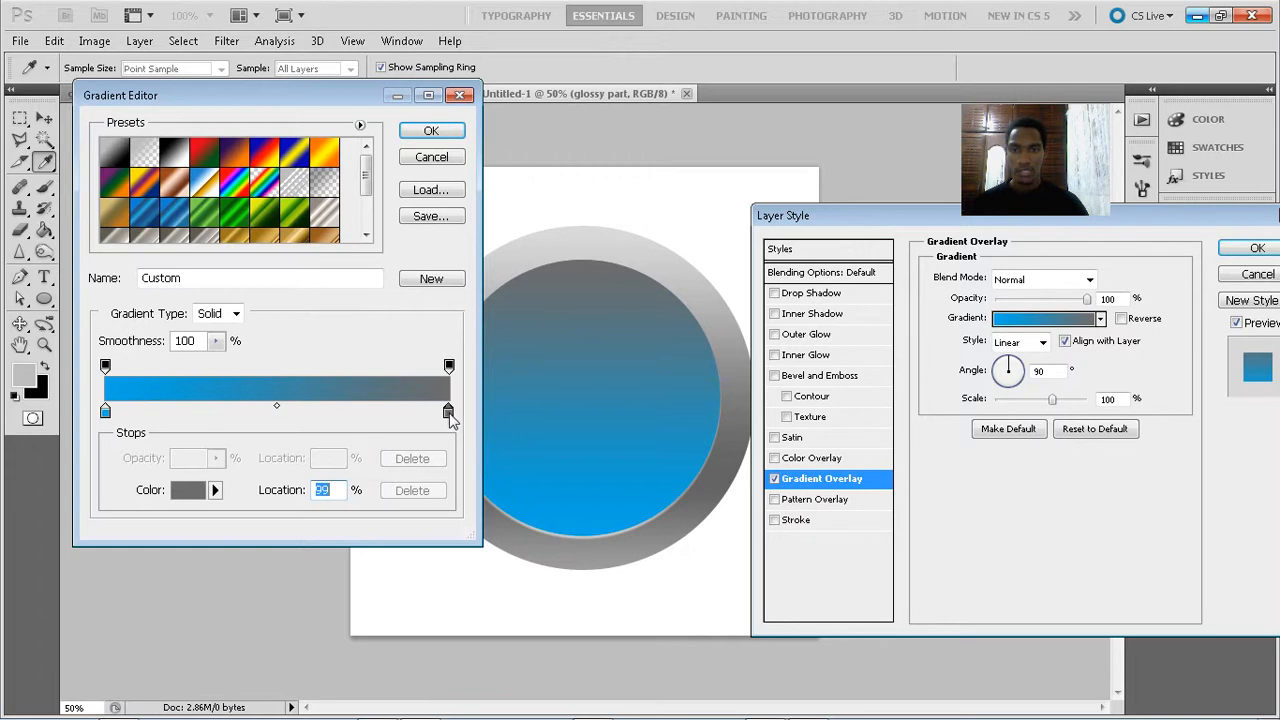
{"action": "left_click", "coordinate": [217, 489]}
{"action": "left_click_drag", "start_coordinate": [863, 466], "coordinate": [863, 468]}
{"action": "left_click", "coordinate": [730, 401]}
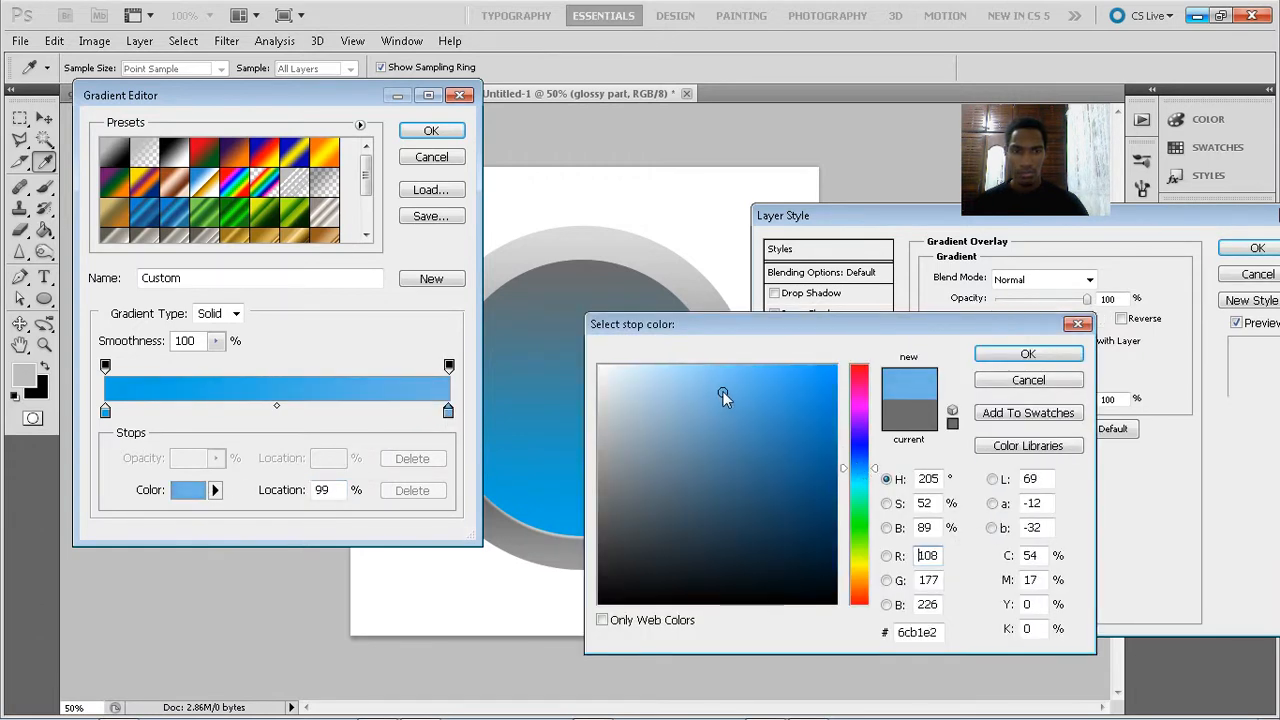
{"action": "left_click", "coordinate": [722, 386]}
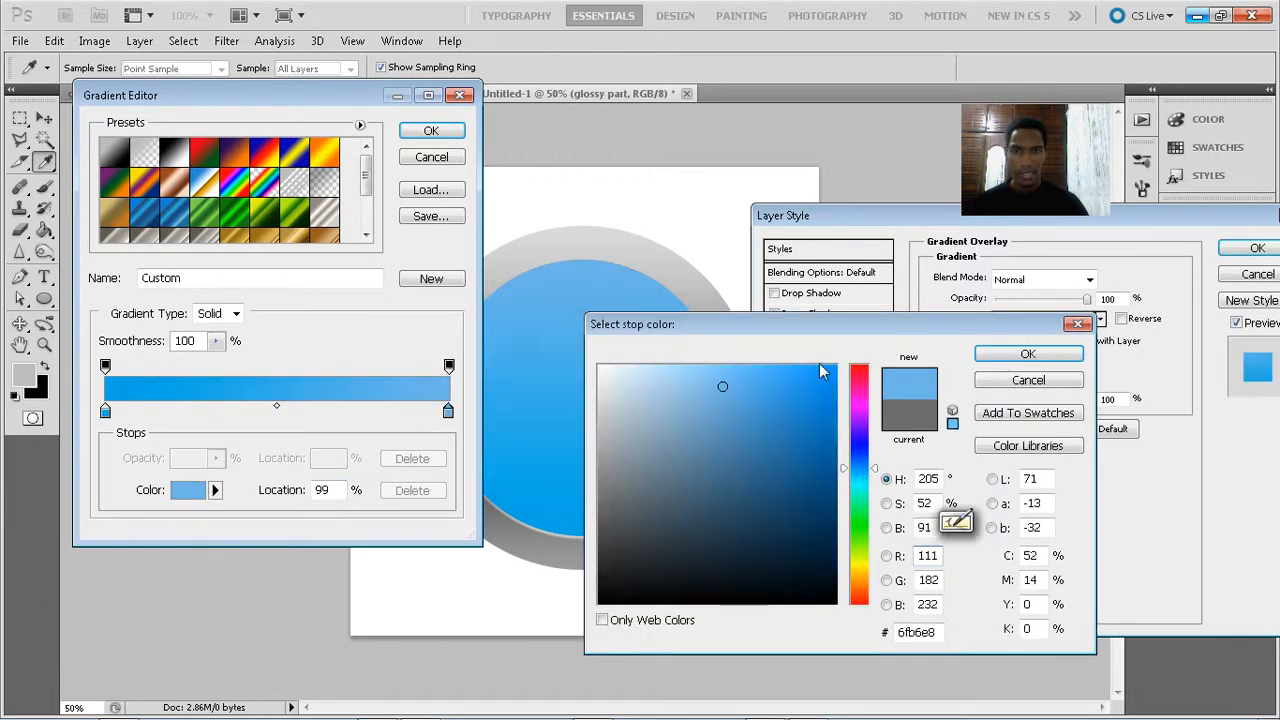
{"action": "left_click", "coordinate": [1000, 357]}
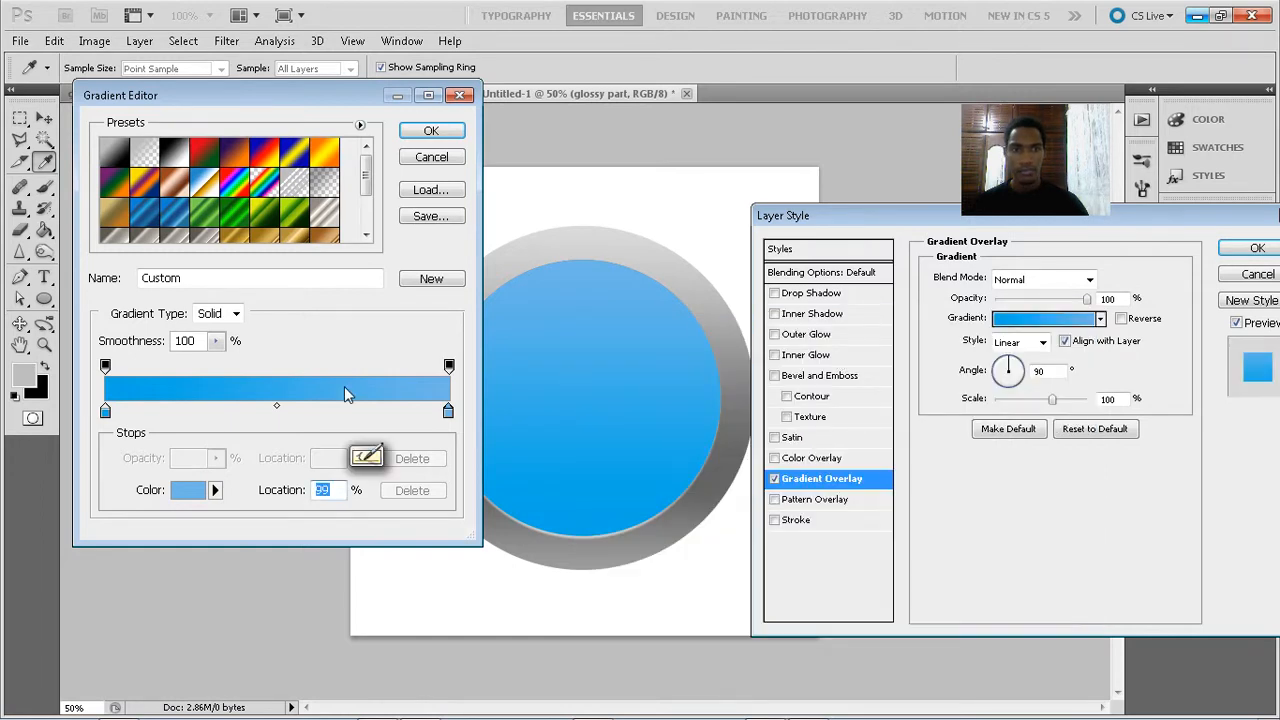
Set the gradient's start stop to pale blue ace9ff and accept the gradient
{"action": "double_click", "coordinate": [105, 410]}
{"action": "left_click", "coordinate": [675, 366]}
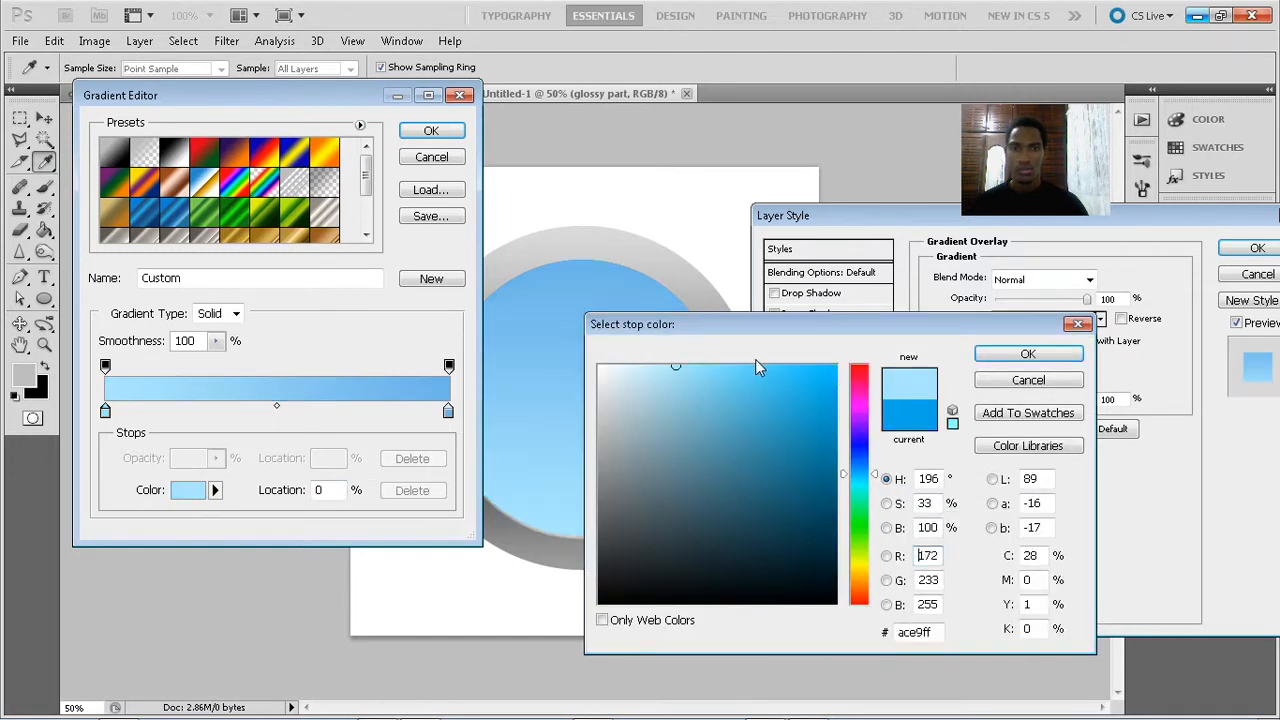
{"action": "left_click", "coordinate": [1000, 357]}
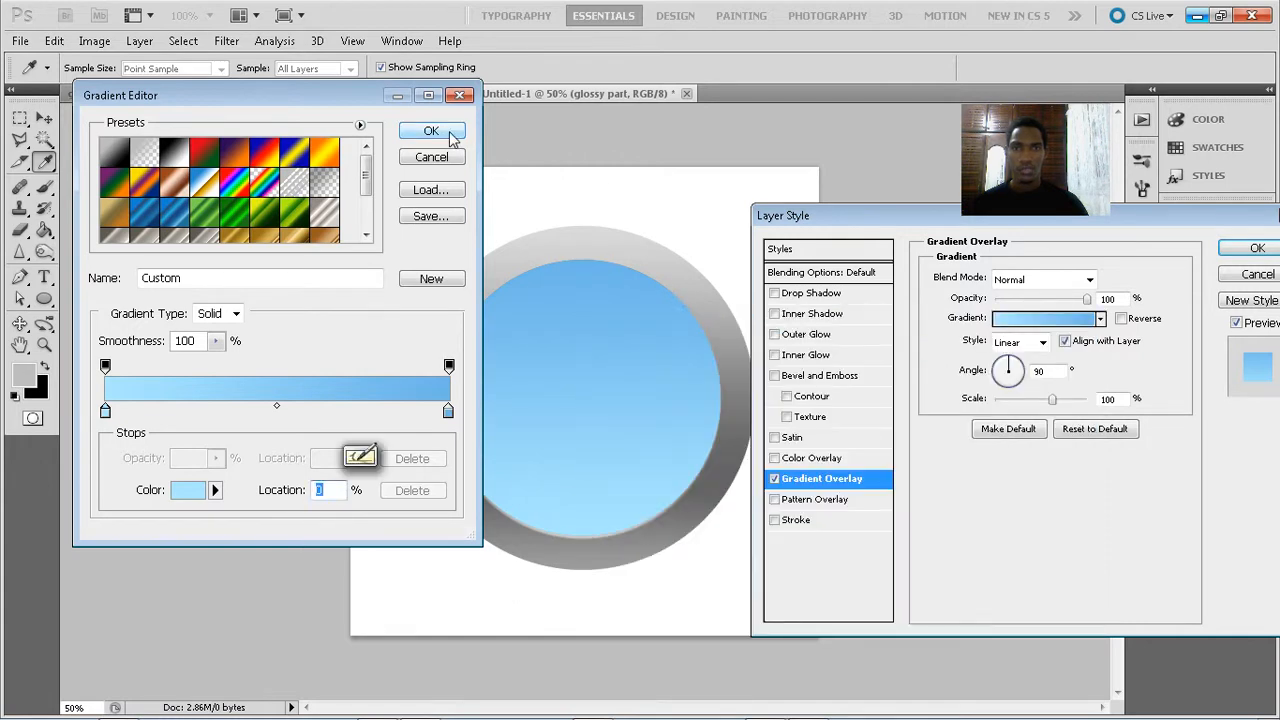
{"action": "left_click", "coordinate": [440, 133]}
Make the glossy part's gradient overlay Radial, shift its highlight toward the circle's upper left and apply the style
{"action": "left_click", "coordinate": [1040, 342]}
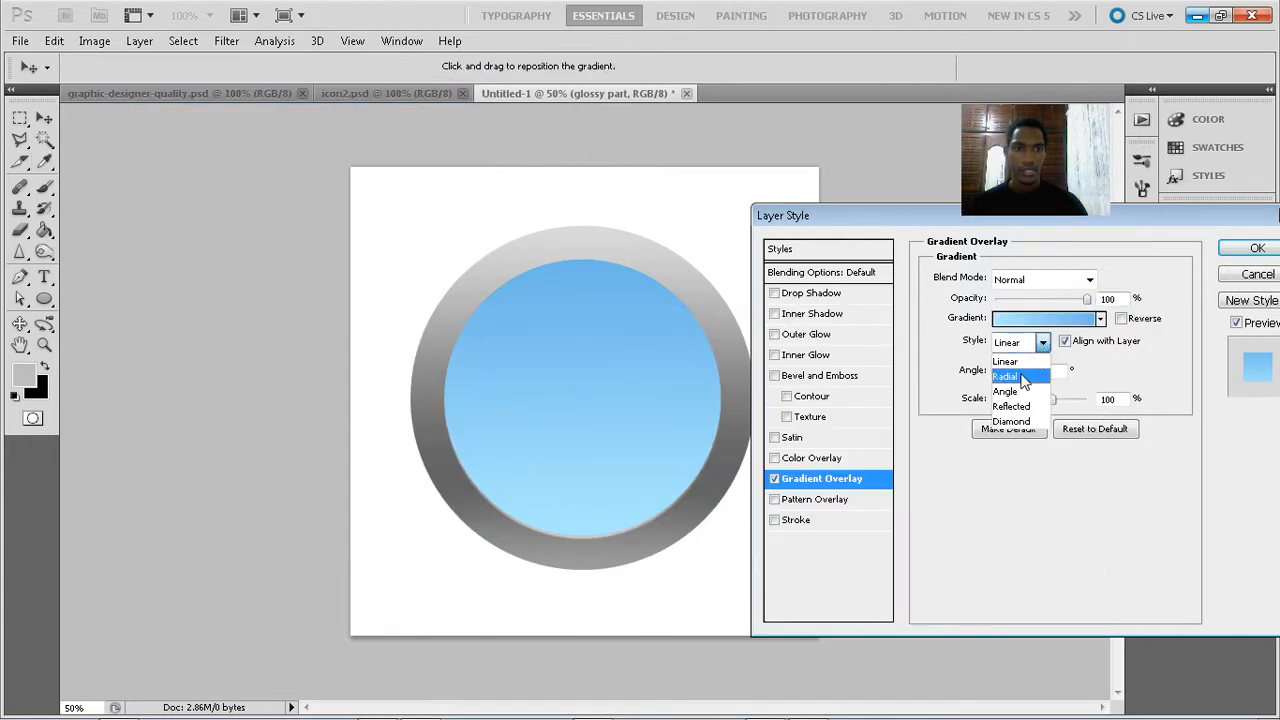
{"action": "left_click", "coordinate": [1005, 376]}
{"action": "left_click_drag", "start_coordinate": [578, 356], "coordinate": [573, 322]}
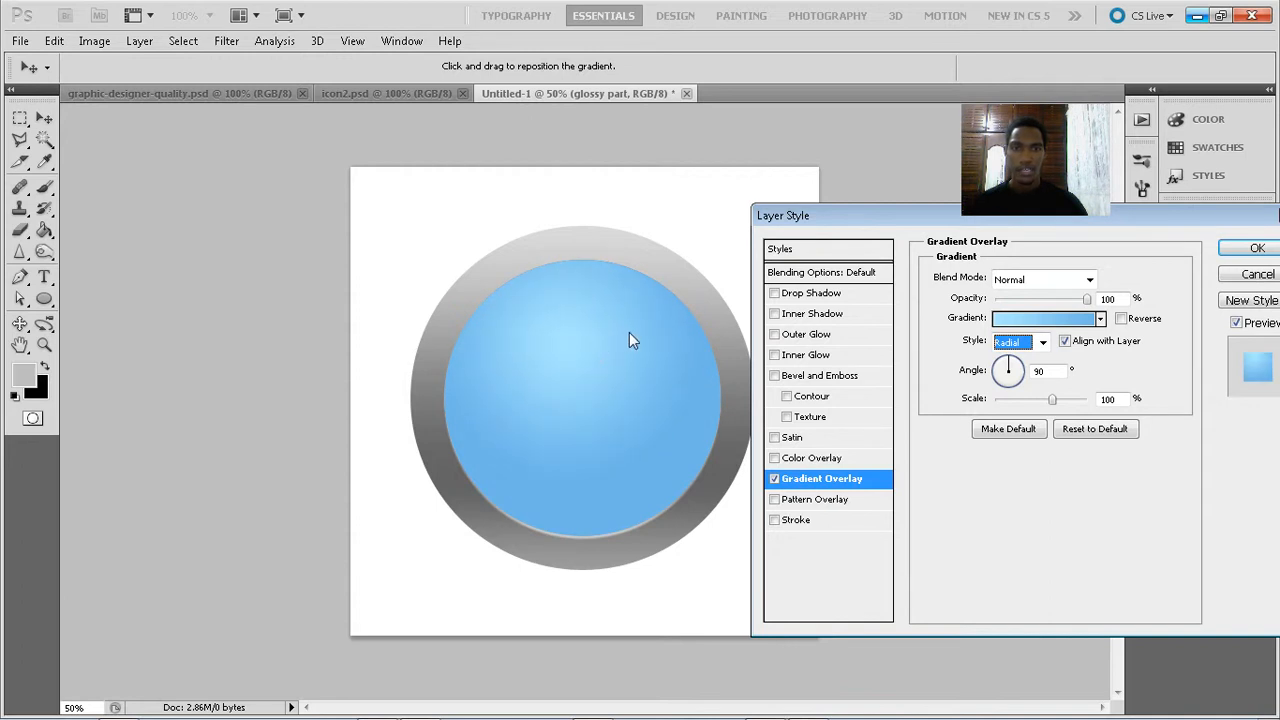
{"action": "left_click", "coordinate": [1248, 248]}
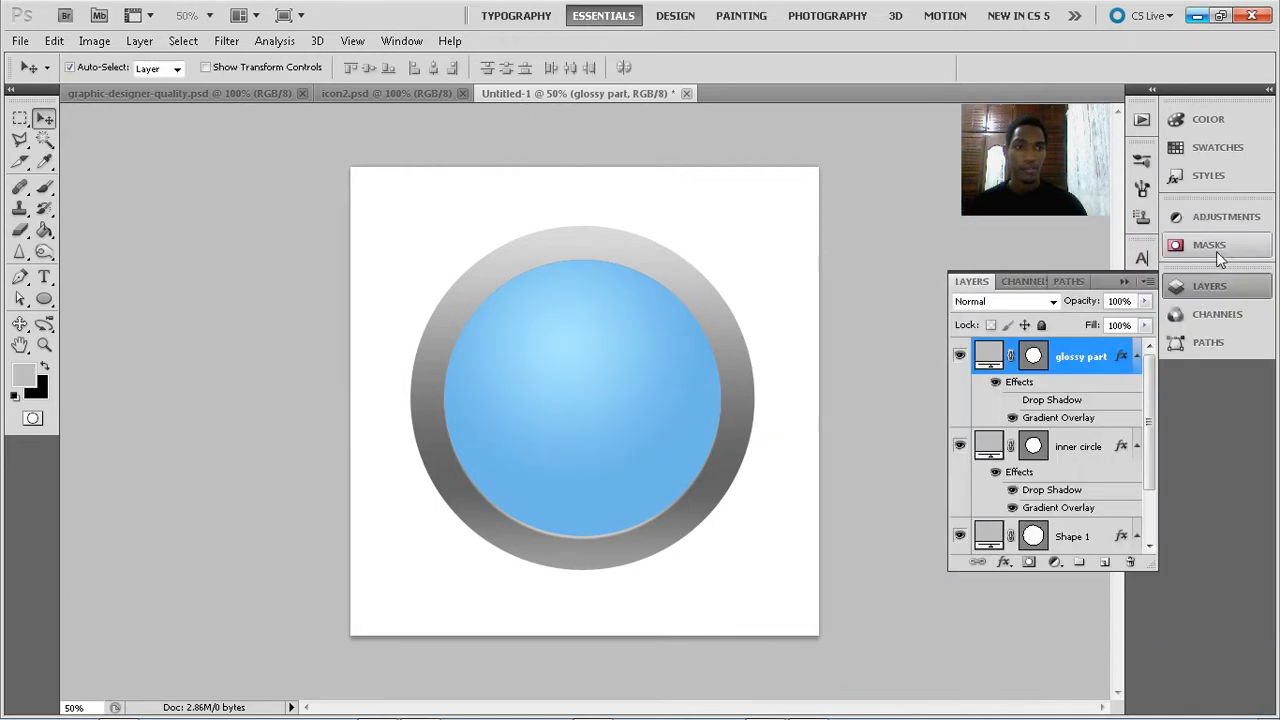
Scale the glossy part about its center to 95.14% in width and height
{"action": "key", "text": "ctrl+t"}
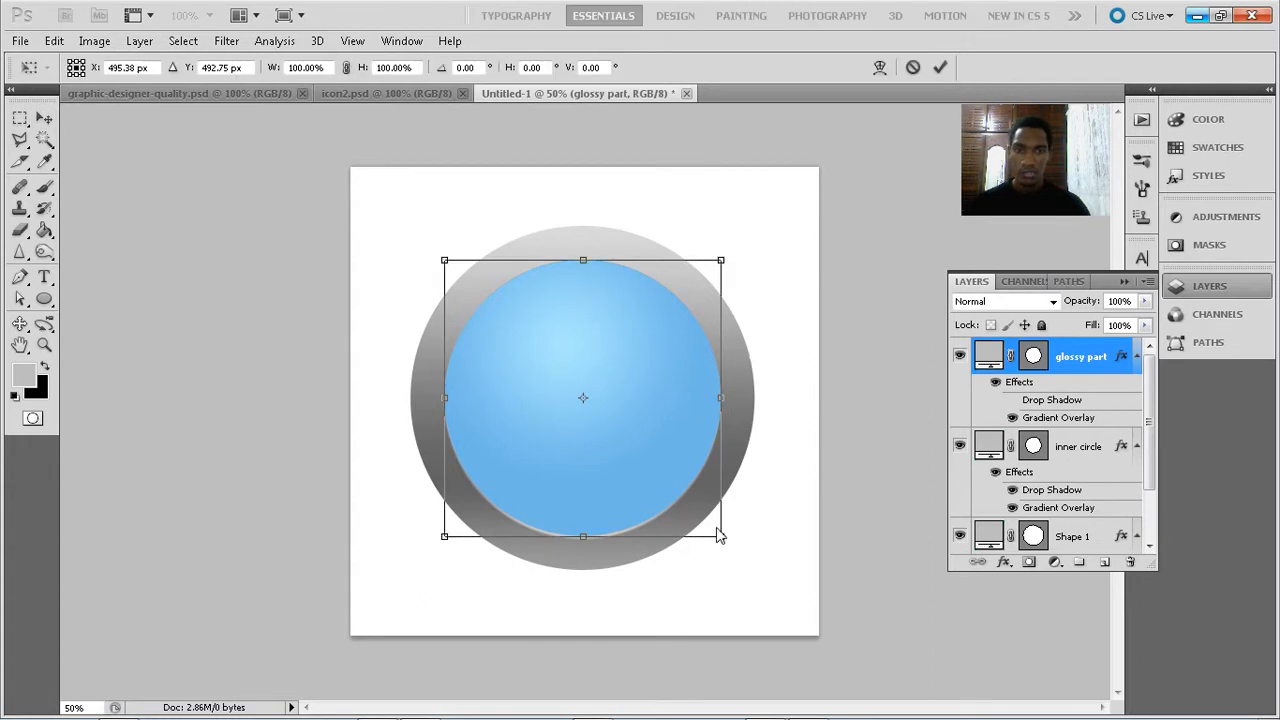
{"action": "mouse_move", "coordinate": [722, 535]}
{"action": "left_mouse_down"}
{"action": "mouse_move", "coordinate": [708, 531]}
{"action": "mouse_move", "coordinate": [719, 538]}
{"action": "left_mouse_up"}
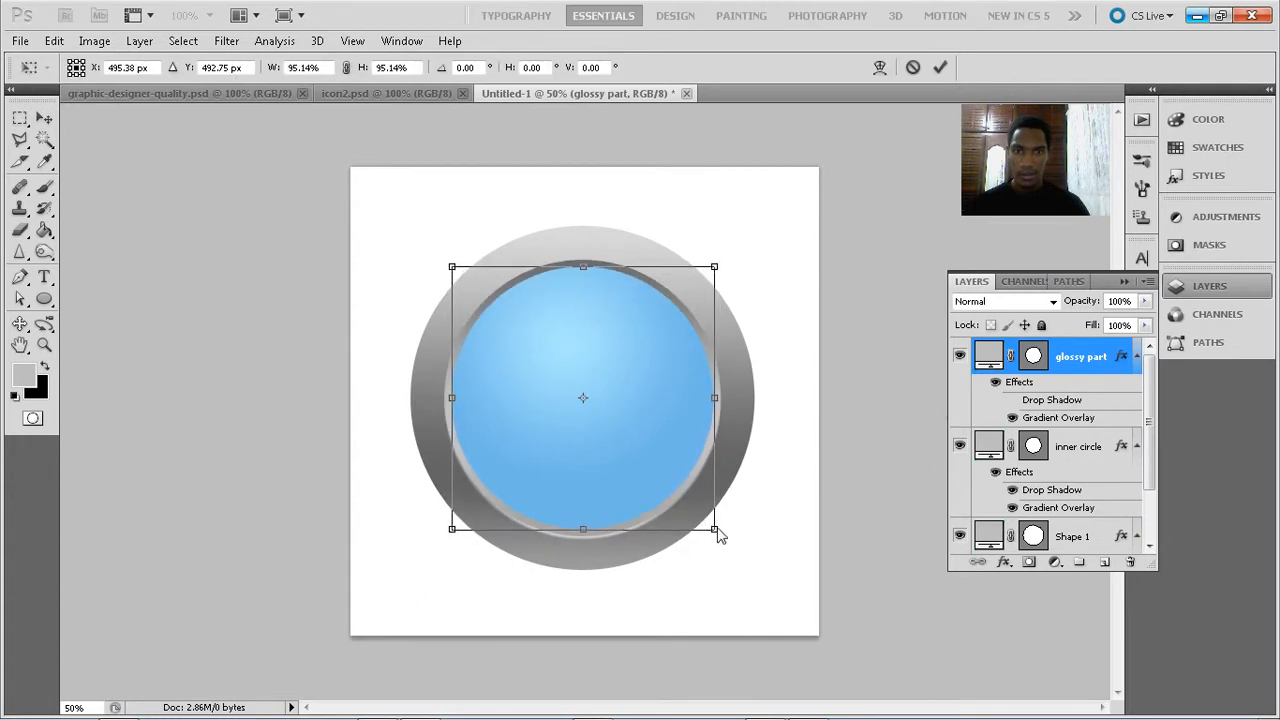
{"action": "left_click", "coordinate": [939, 67]}
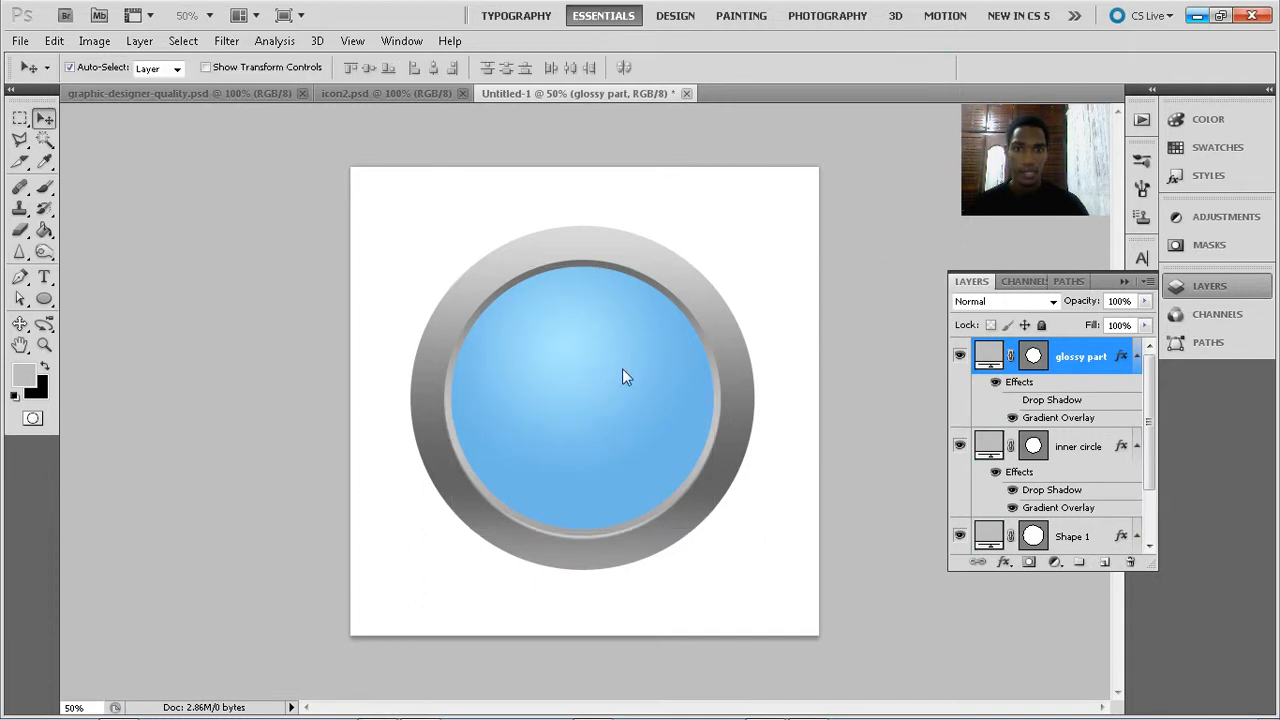
Add an Inner Shadow to the glossy part with Use Global Light off, distance 0 px and size 76 px
{"action": "double_click", "coordinate": [1112, 366]}
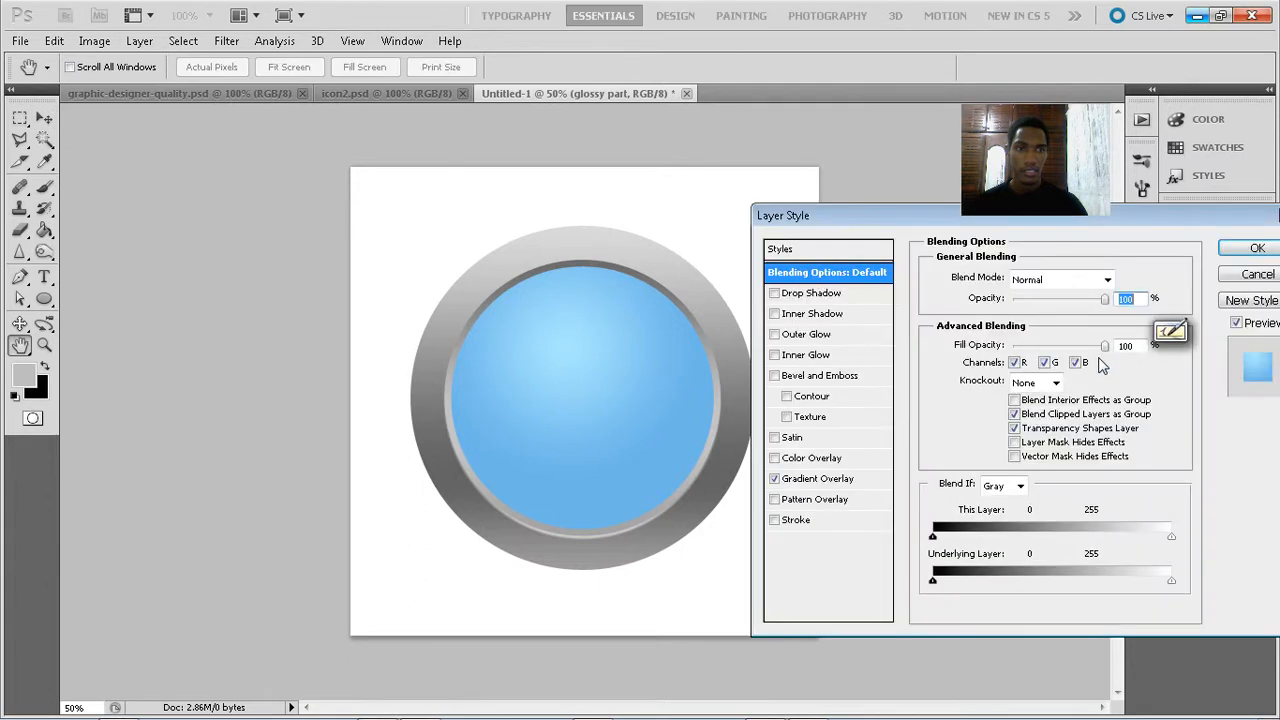
{"action": "left_click", "coordinate": [817, 315]}
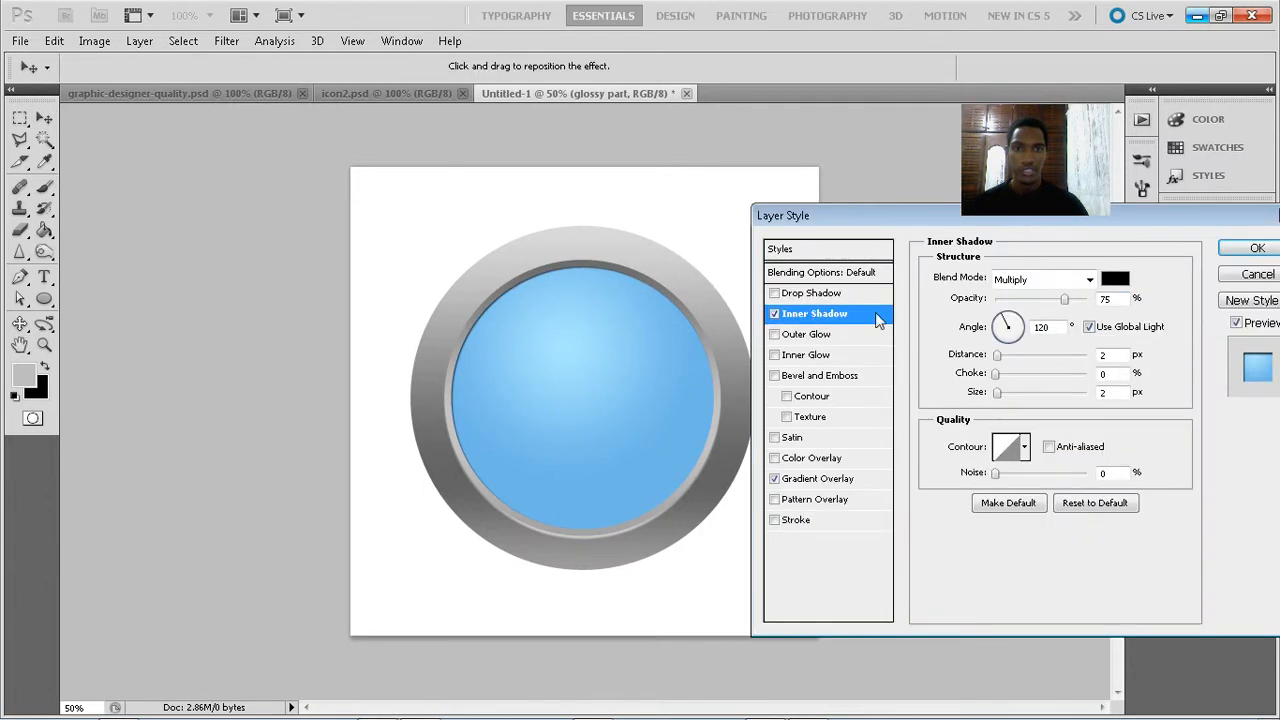
{"action": "left_click", "coordinate": [1087, 328]}
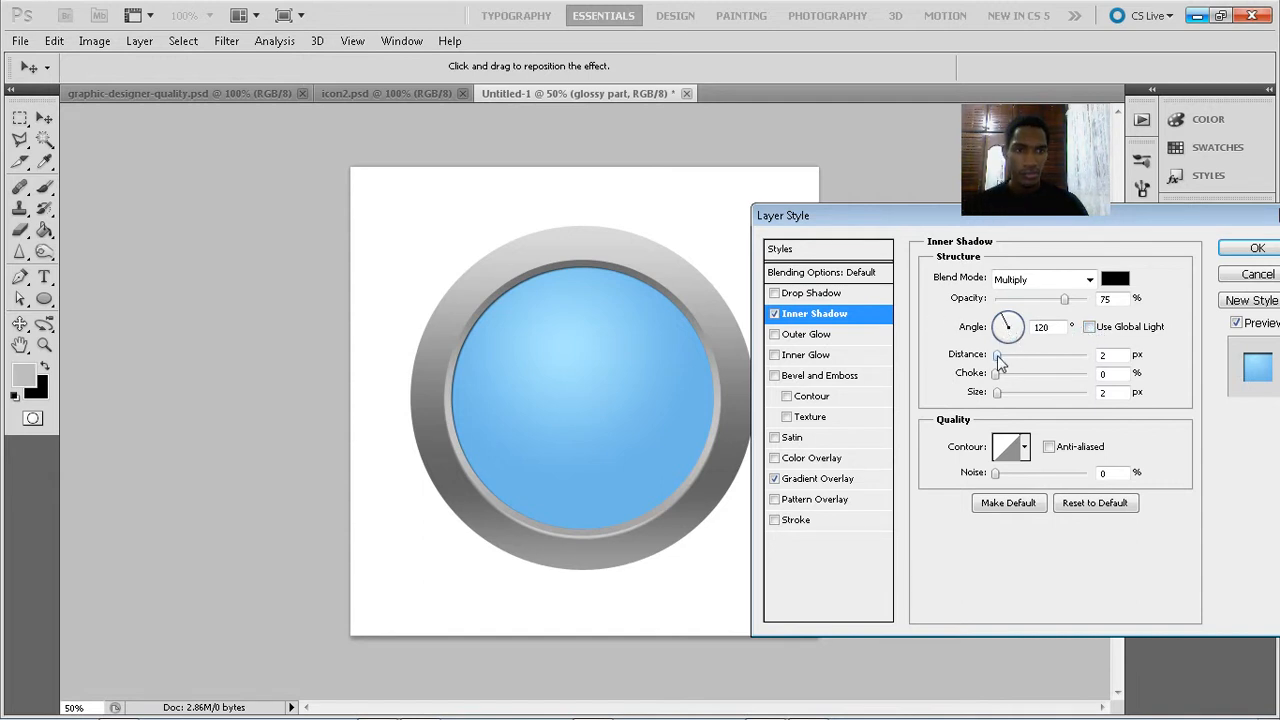
{"action": "left_click_drag", "start_coordinate": [1000, 362], "coordinate": [1028, 389]}
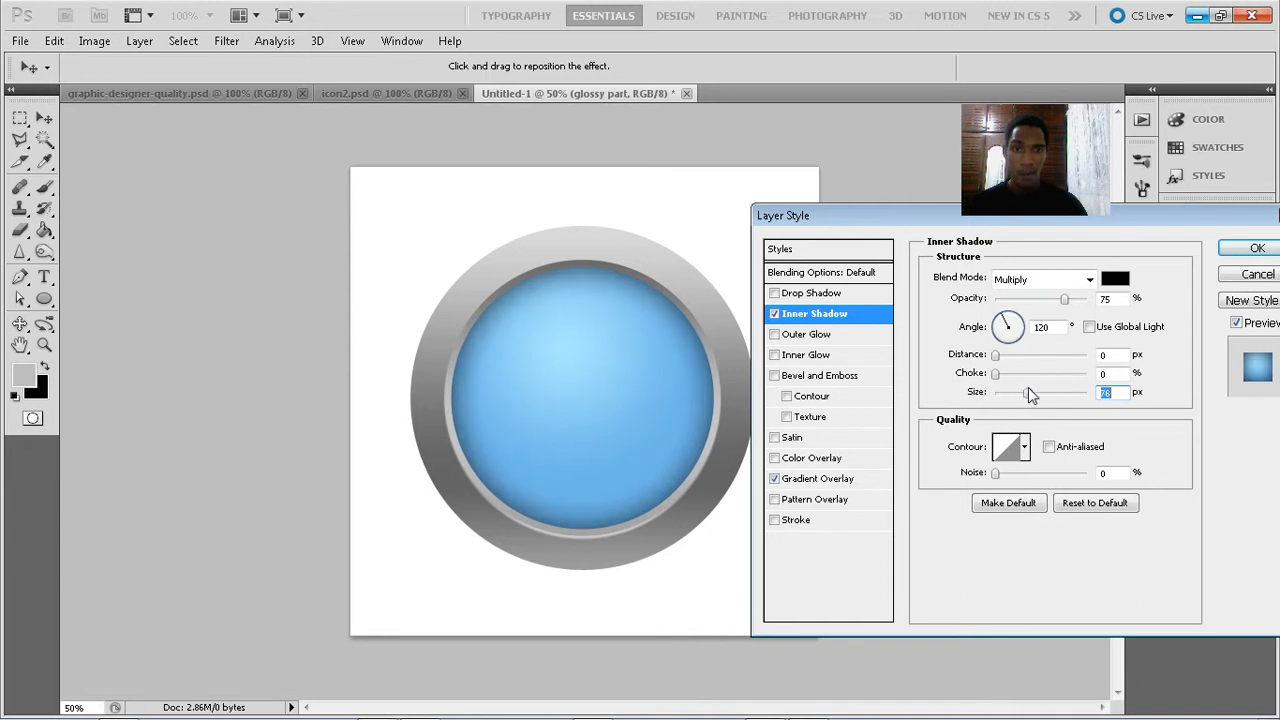
Add a white Inner Glow to the glossy part with size 32 px and opacity 0%, and apply the style
{"action": "left_click", "coordinate": [823, 363]}
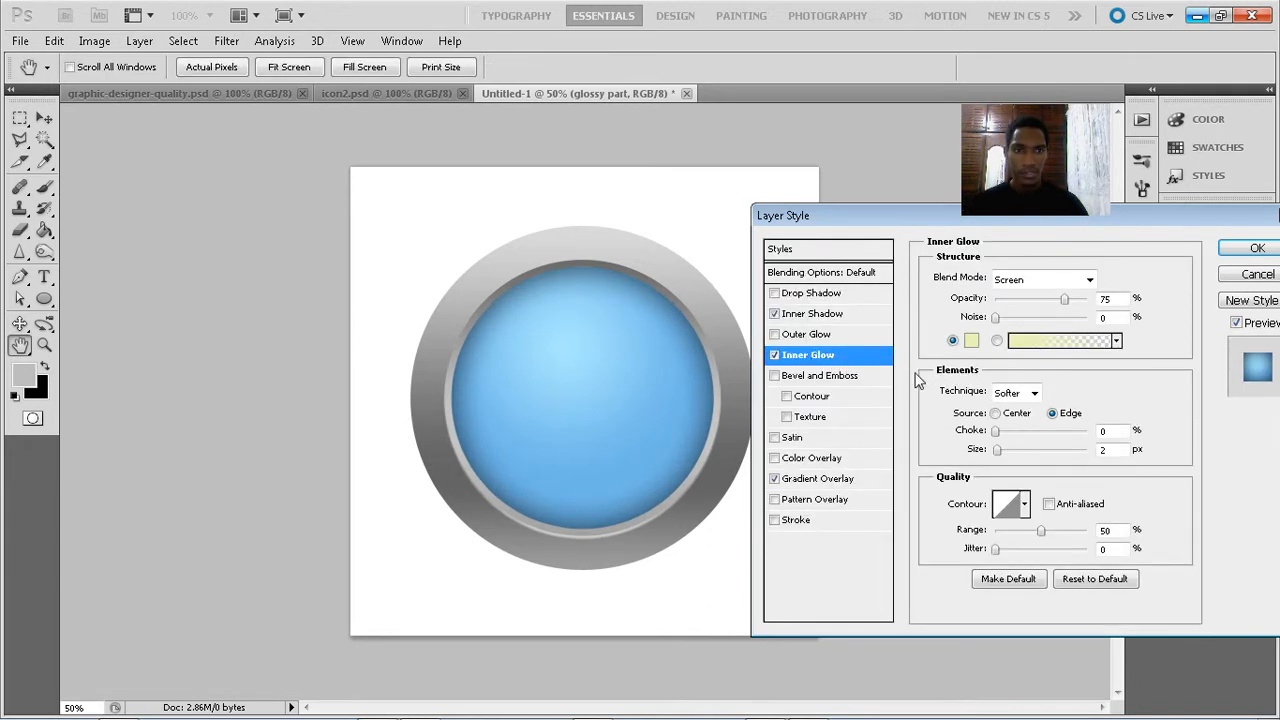
{"action": "left_click", "coordinate": [968, 343]}
{"action": "left_click", "coordinate": [600, 367]}
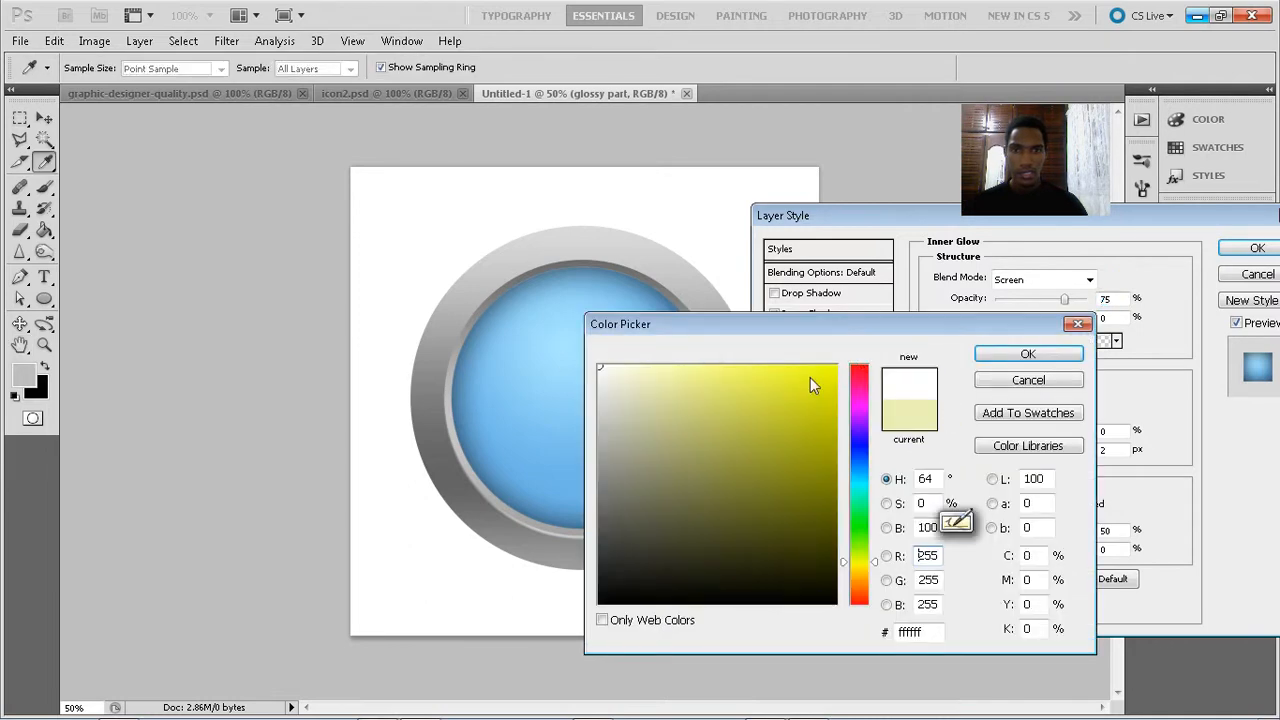
{"action": "left_click", "coordinate": [978, 358]}
{"action": "left_click_drag", "start_coordinate": [997, 452], "coordinate": [1013, 453]}
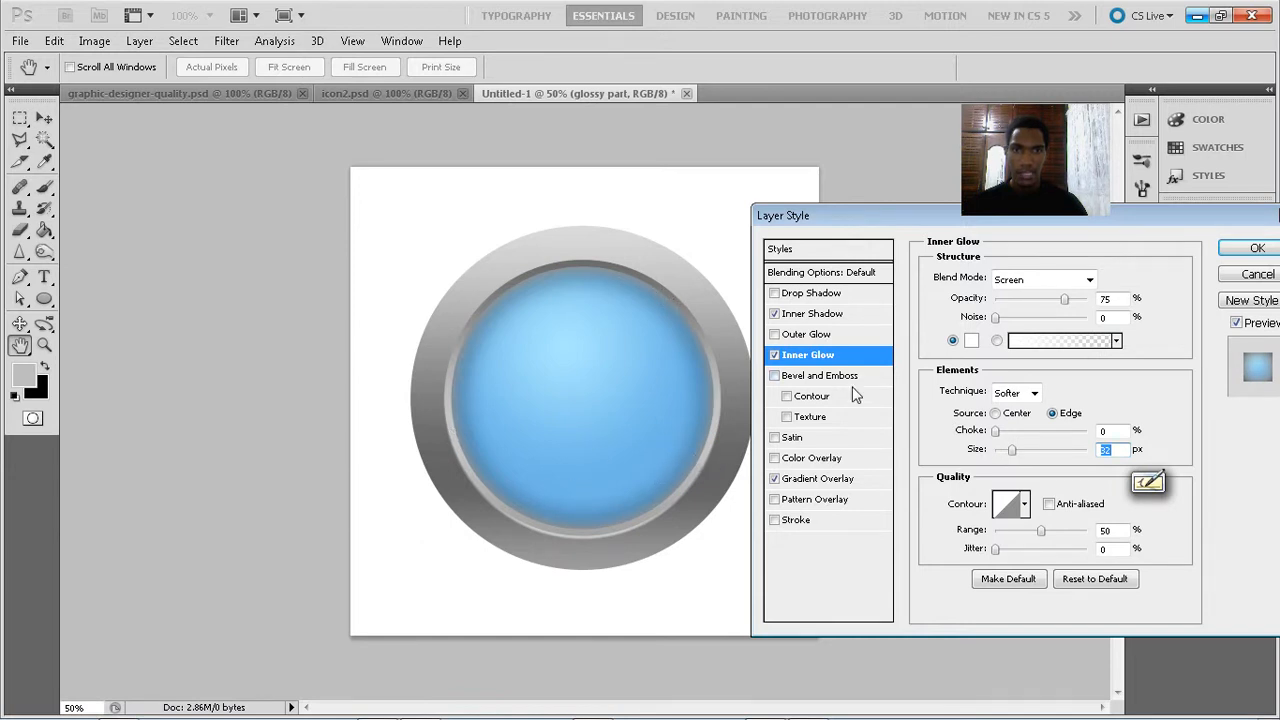
{"action": "left_click_drag", "start_coordinate": [1066, 302], "coordinate": [969, 313]}
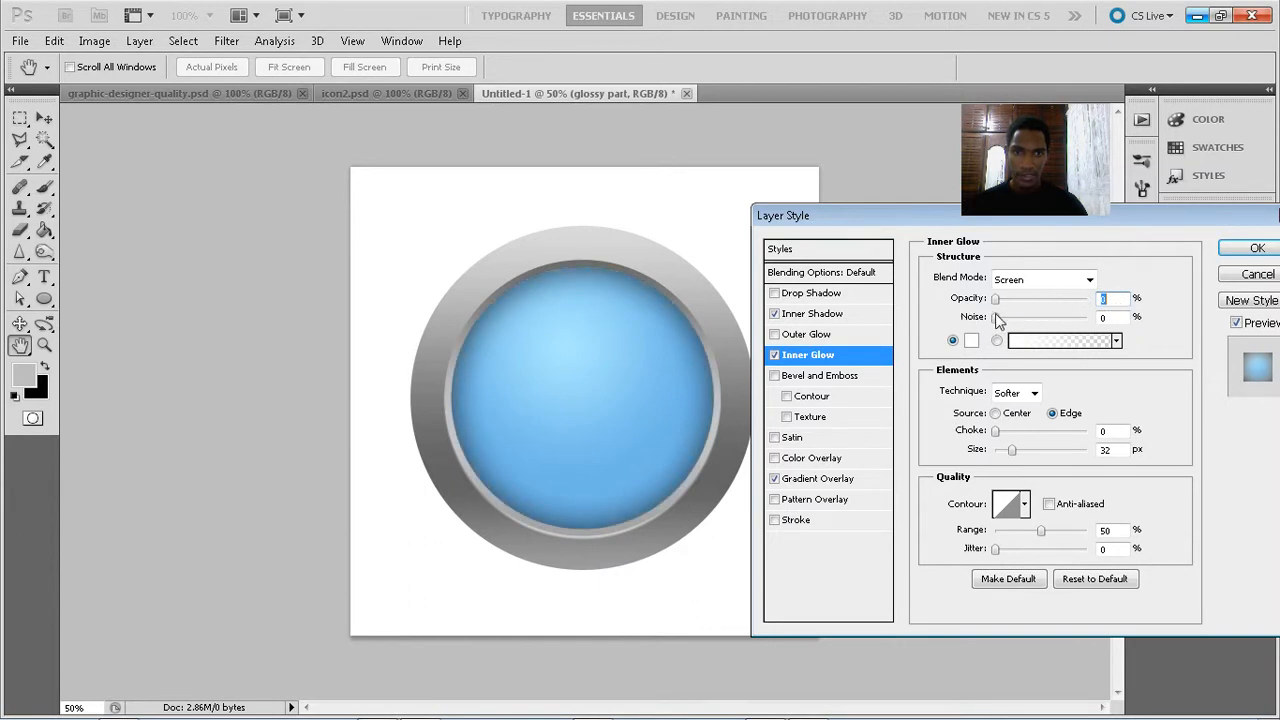
{"action": "left_click", "coordinate": [1257, 248]}
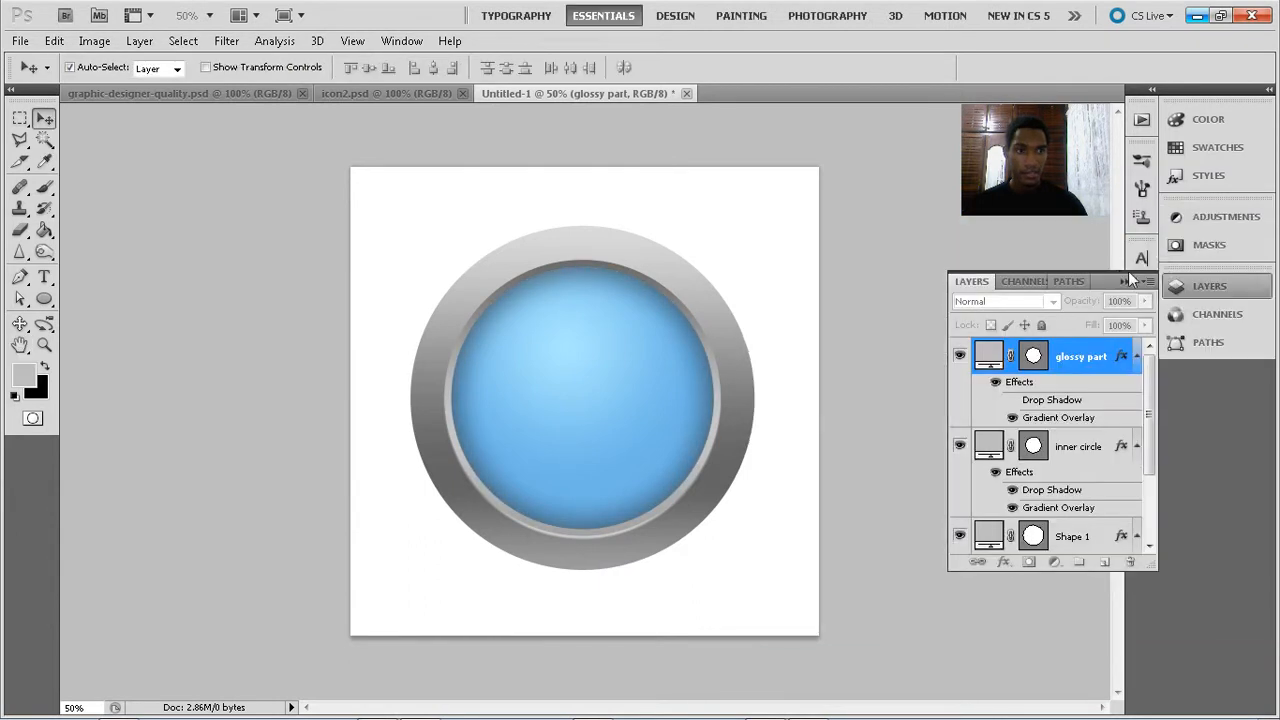
{"action": "left_click", "coordinate": [906, 315]}
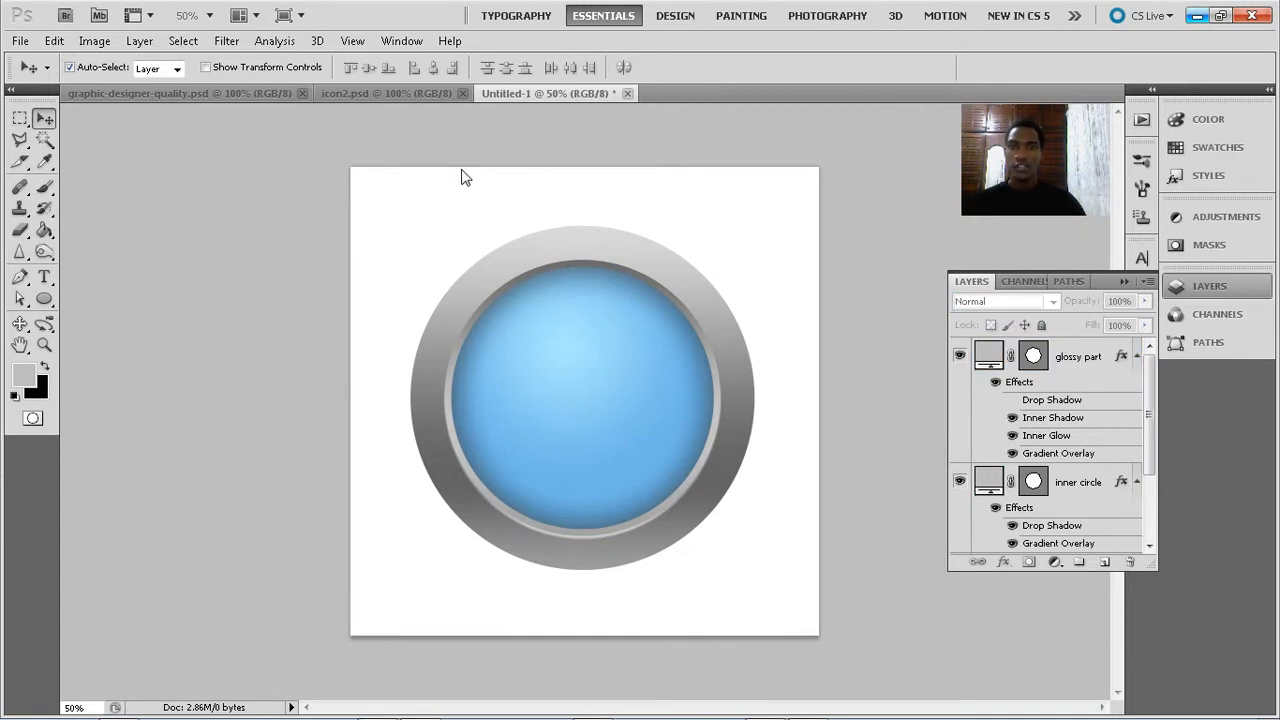
Check the icon2.psd reference and create a new 1000 by 1000 pixel RGB document with a white background
{"action": "left_click", "coordinate": [371, 96]}
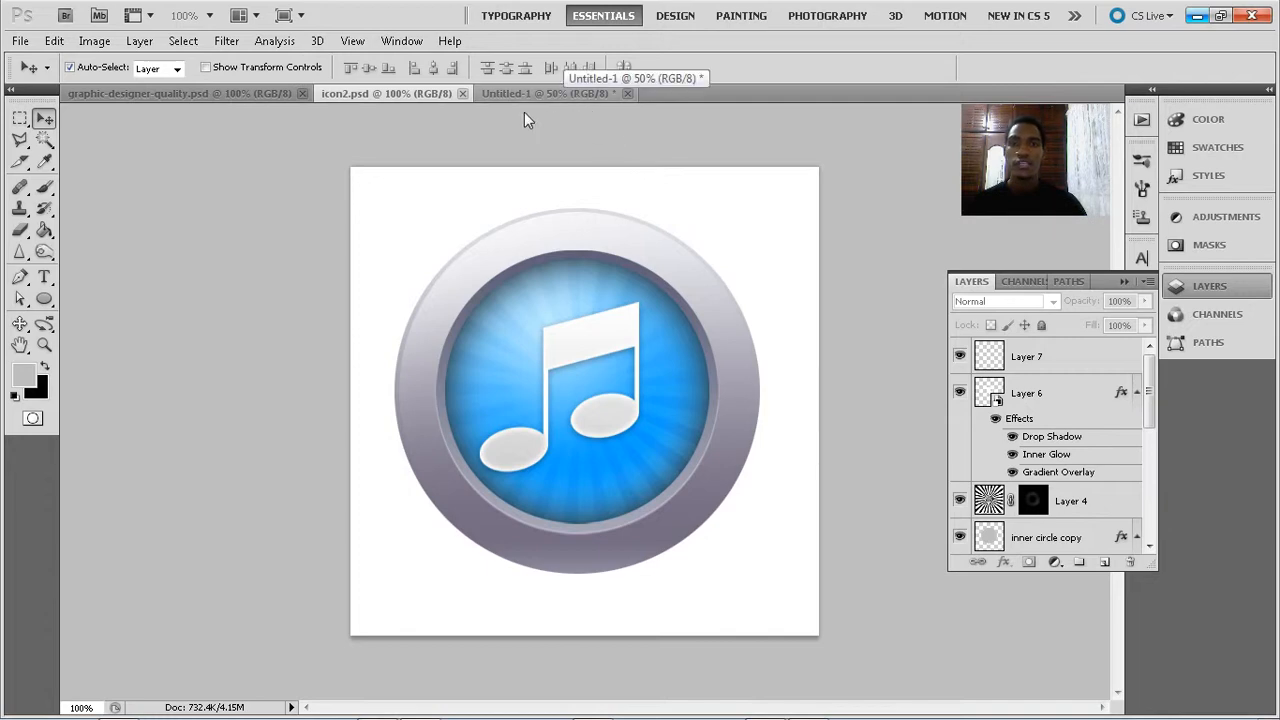
{"action": "left_click", "coordinate": [20, 40]}
{"action": "left_click", "coordinate": [40, 60]}
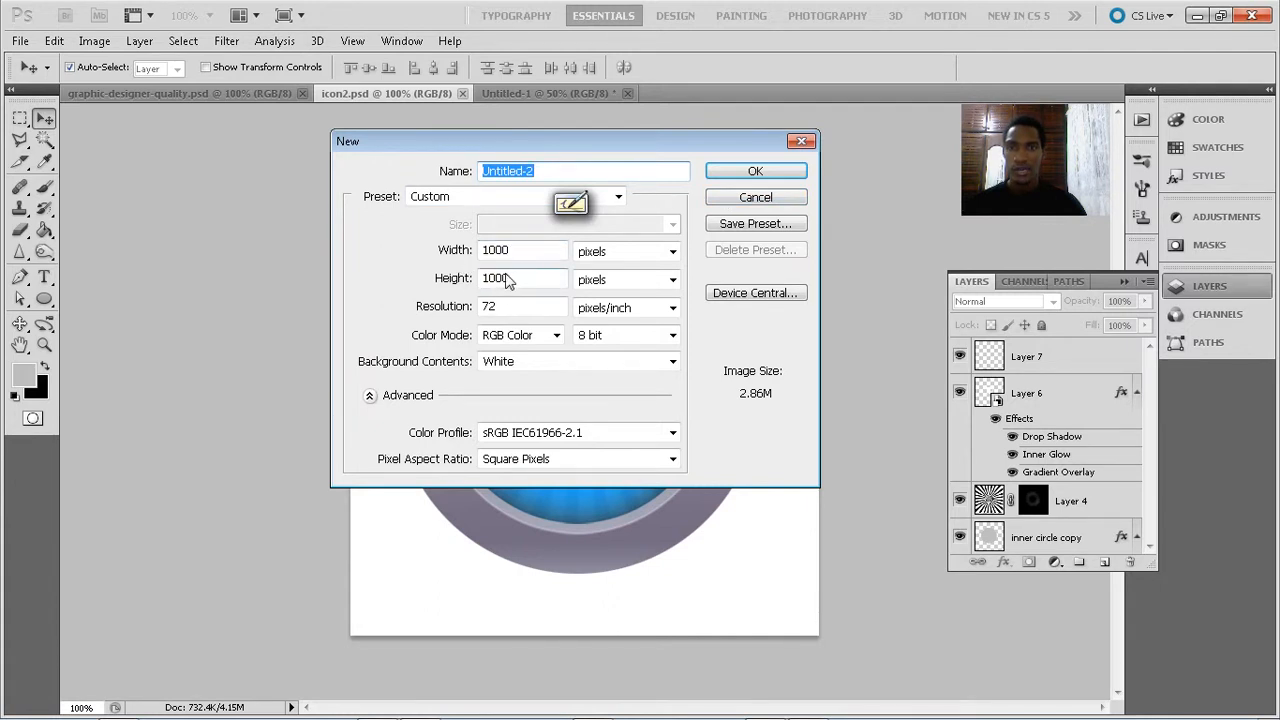
{"action": "left_click", "coordinate": [752, 174]}
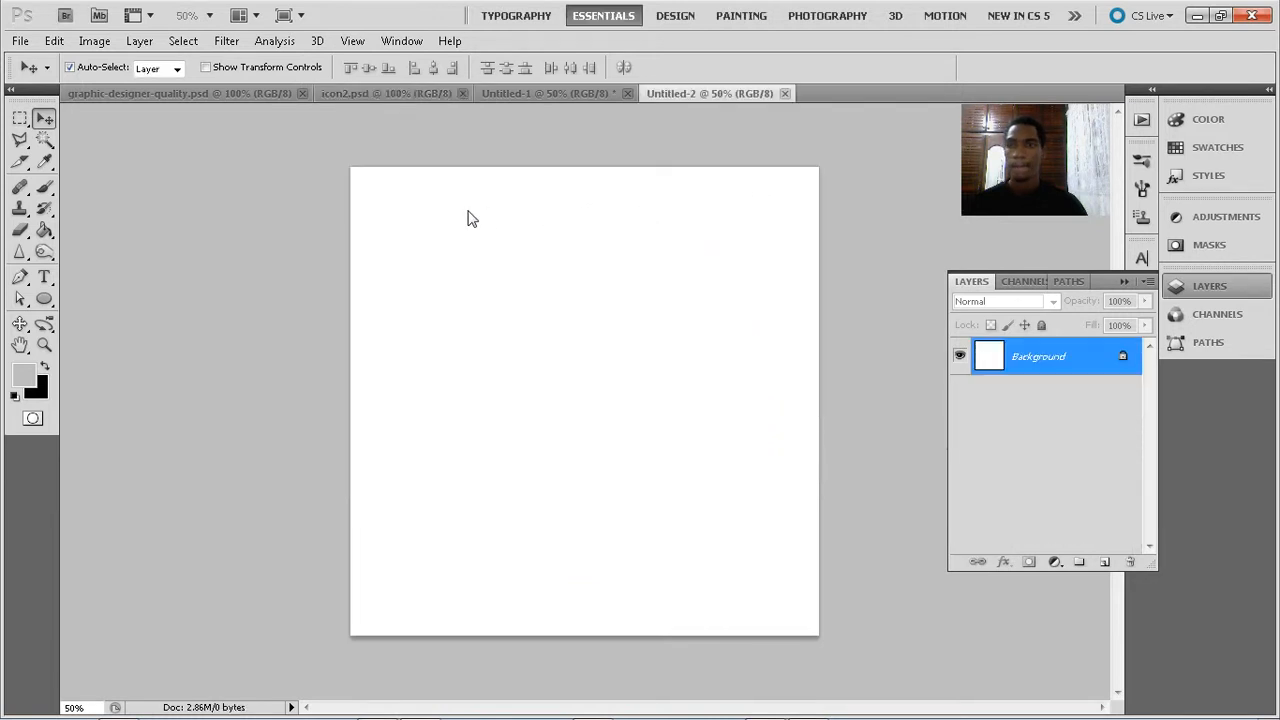
Select a narrow full-height strip along the new canvas's left edge and fill it with black
{"action": "left_click", "coordinate": [31, 119]}
{"action": "left_click_drag", "start_coordinate": [343, 175], "coordinate": [363, 658]}
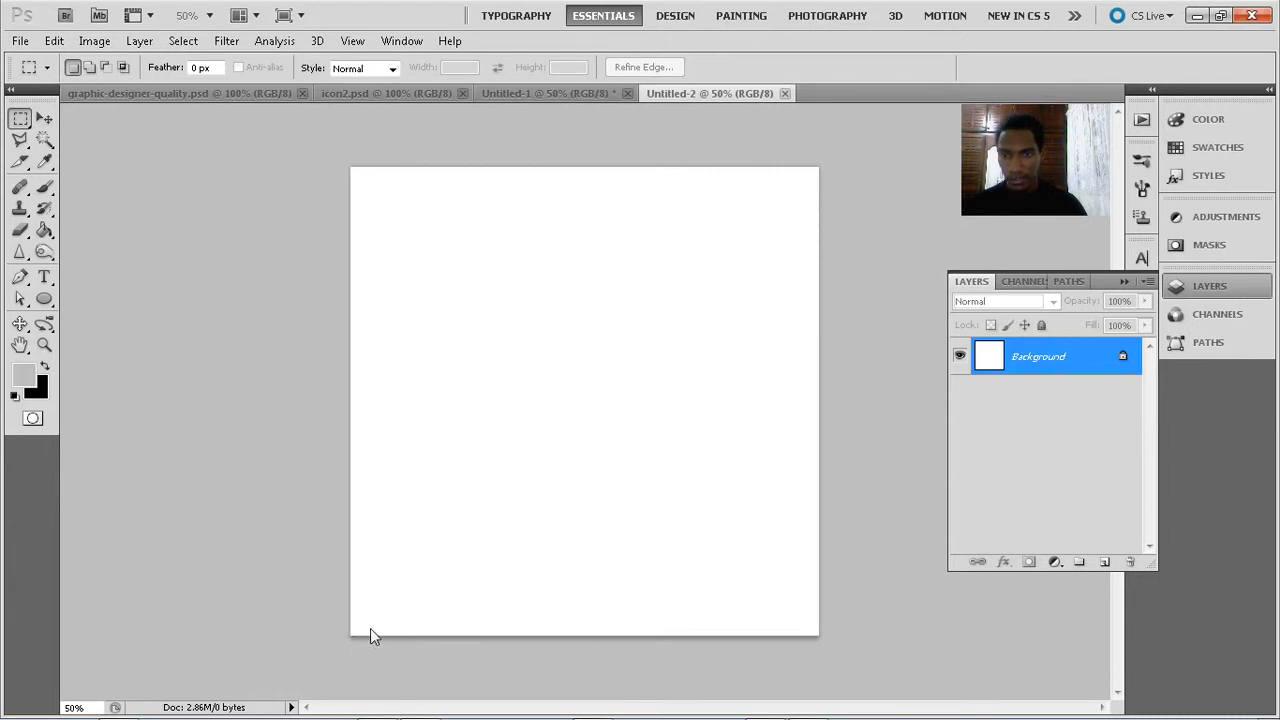
{"action": "key", "text": "ctrl+d"}
{"action": "mouse_move", "coordinate": [367, 328]}
{"action": "left_mouse_down"}
{"action": "mouse_move", "coordinate": [361, 656]}
{"action": "mouse_move", "coordinate": [362, 642]}
{"action": "left_mouse_up"}
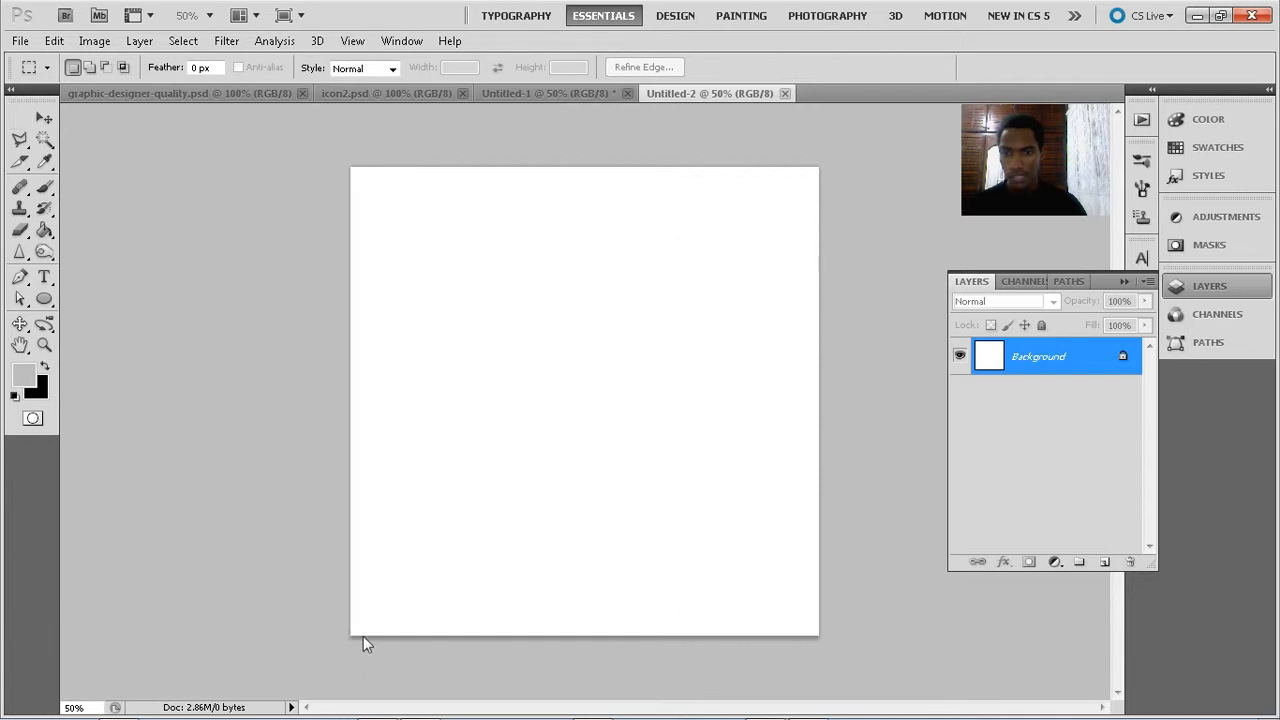
{"action": "left_click", "coordinate": [50, 232]}
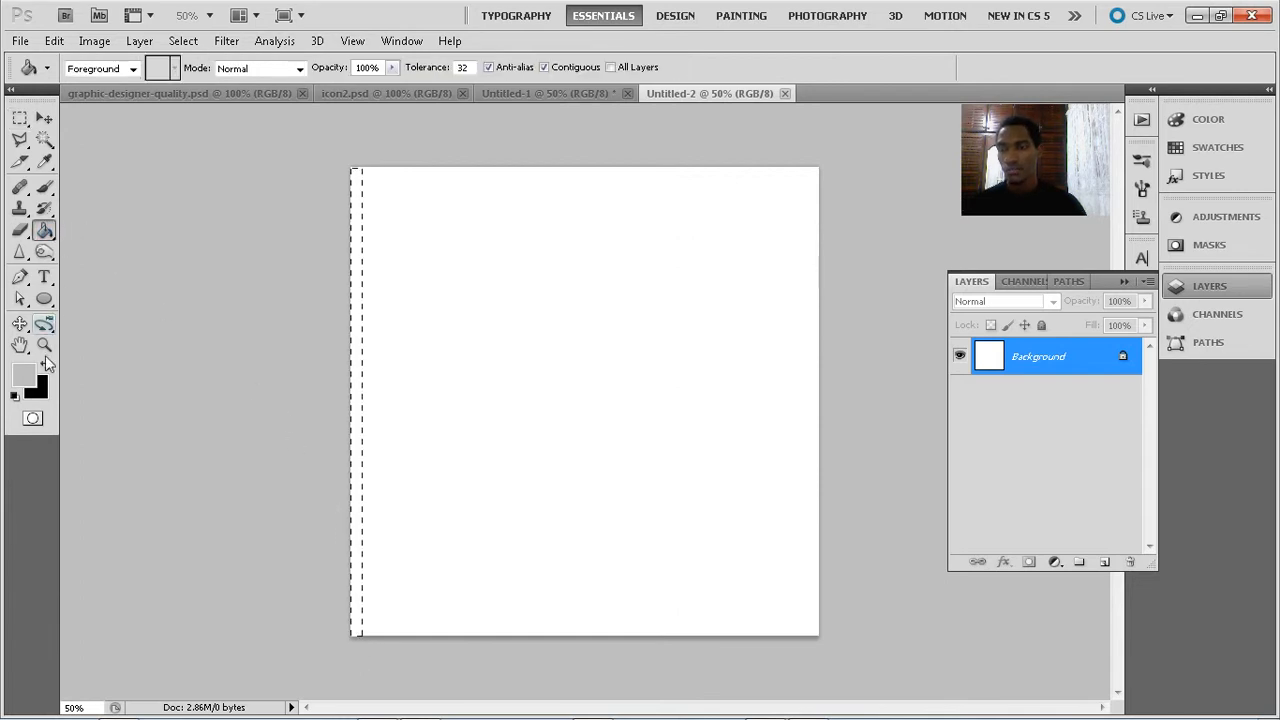
{"action": "left_click", "coordinate": [45, 366]}
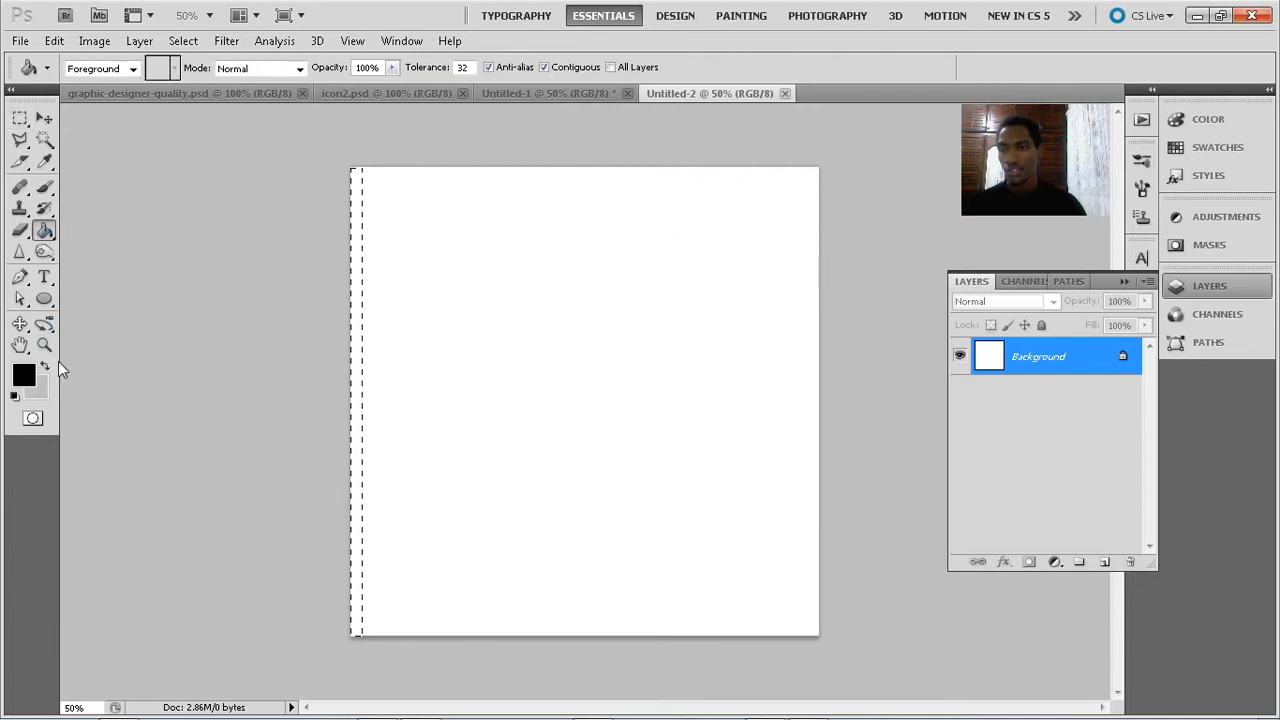
{"action": "left_click", "coordinate": [356, 200]}
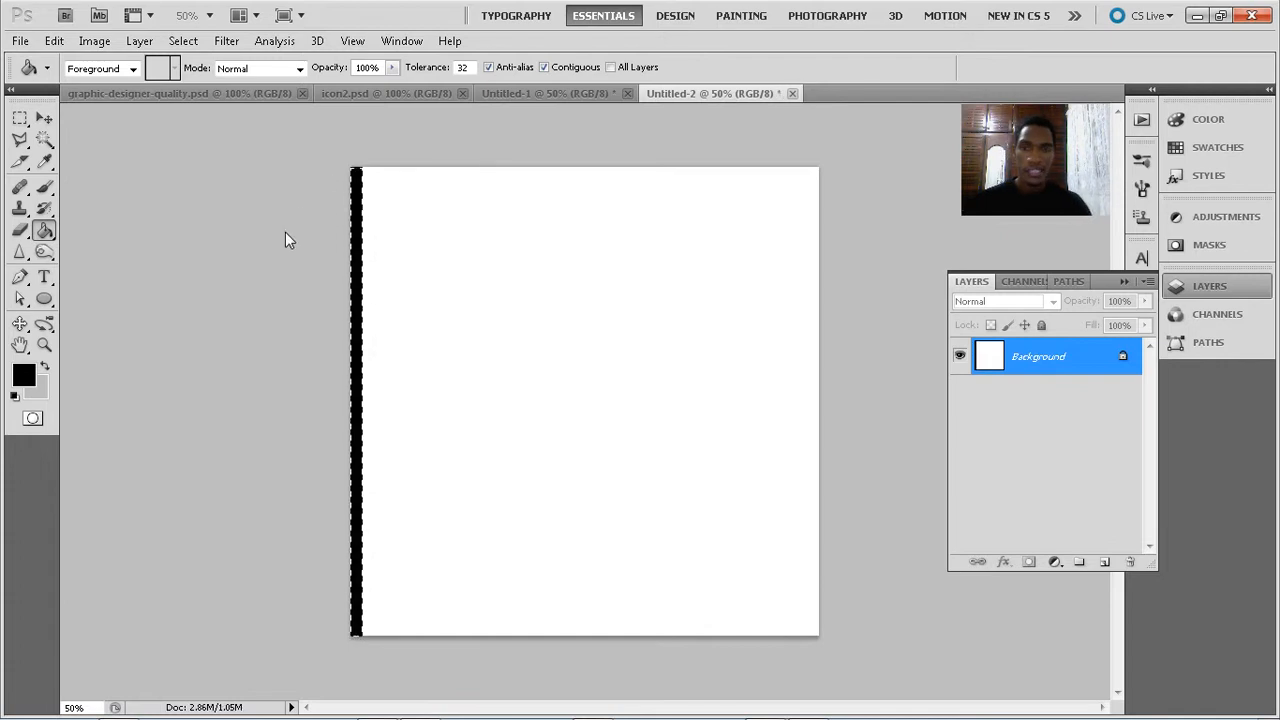
Repeat the black strip across the canvas to its right edge, leaving white gaps of equal width, and clear the selection
{"action": "key", "text": "shift+Right"}
{"action": "key", "text": "shift+Right"}
{"action": "key", "text": "shift+Right"}
{"action": "key", "text": "shift+Right"}
{"action": "key", "text": "shift+Right"}
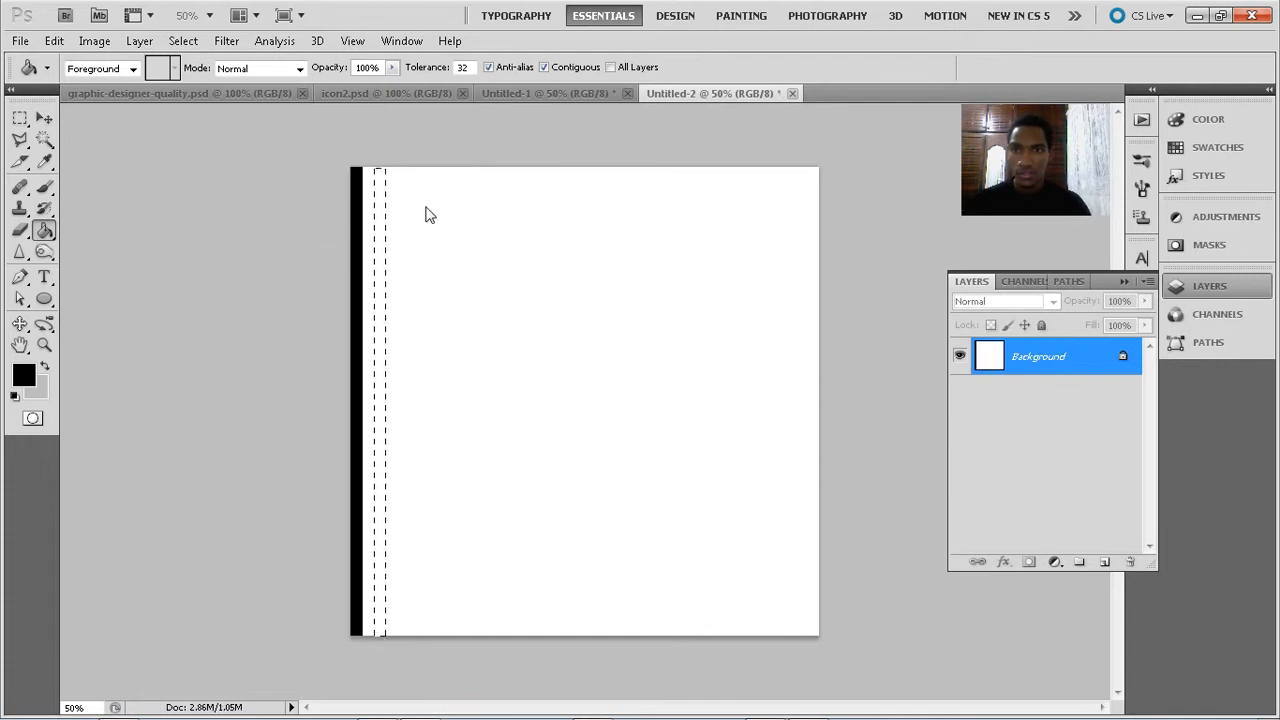
{"action": "left_click", "coordinate": [380, 222]}
{"action": "key", "text": "shift+Right"}
{"action": "key", "text": "shift+Right"}
{"action": "key", "text": "shift+Right"}
{"action": "key", "text": "shift+Right"}
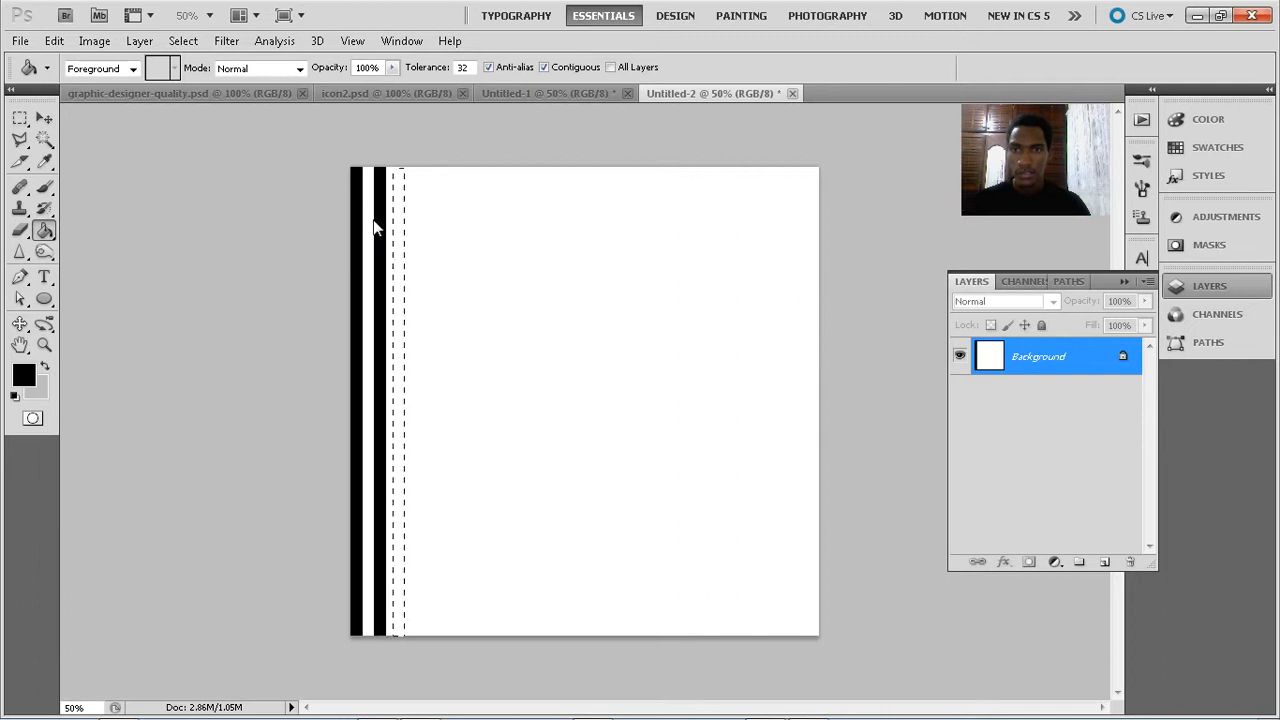
{"action": "left_click", "coordinate": [401, 220]}
{"action": "key", "text": "shift+Right"}
{"action": "key", "text": "shift+Right"}
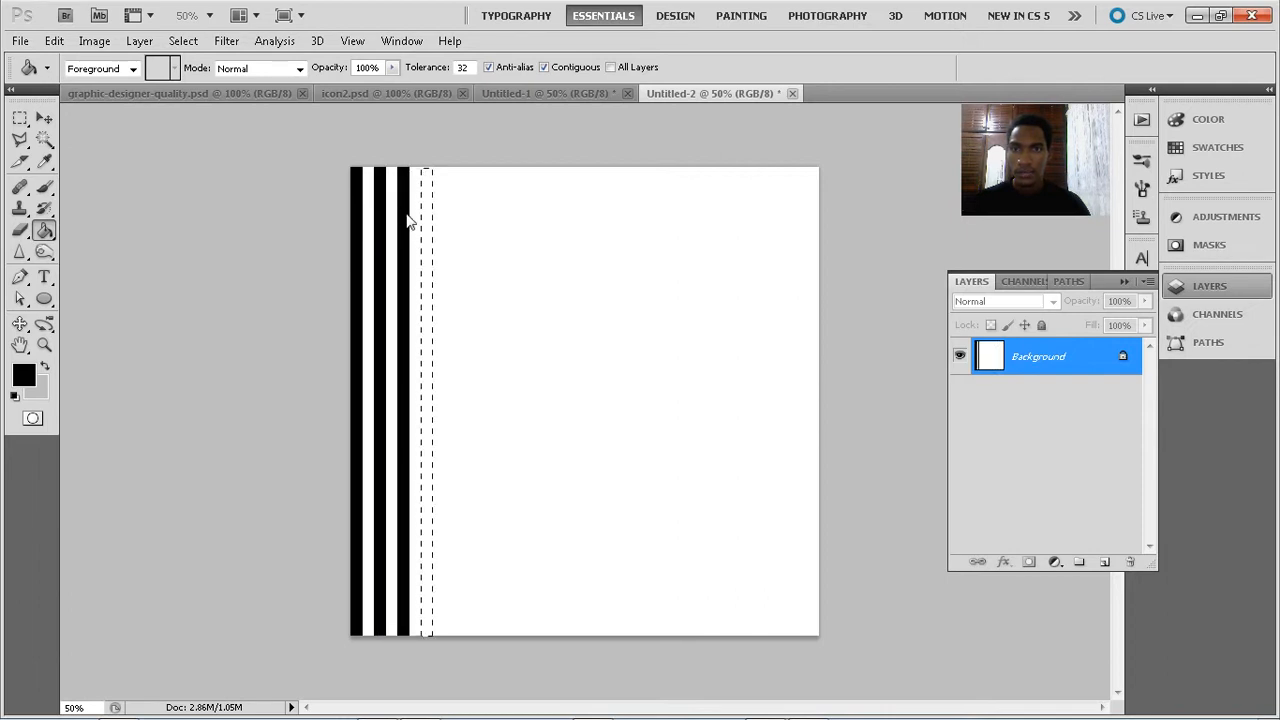
{"action": "left_click", "coordinate": [430, 215]}
{"action": "key", "text": "shift+Right"}
{"action": "key", "text": "shift+Right"}
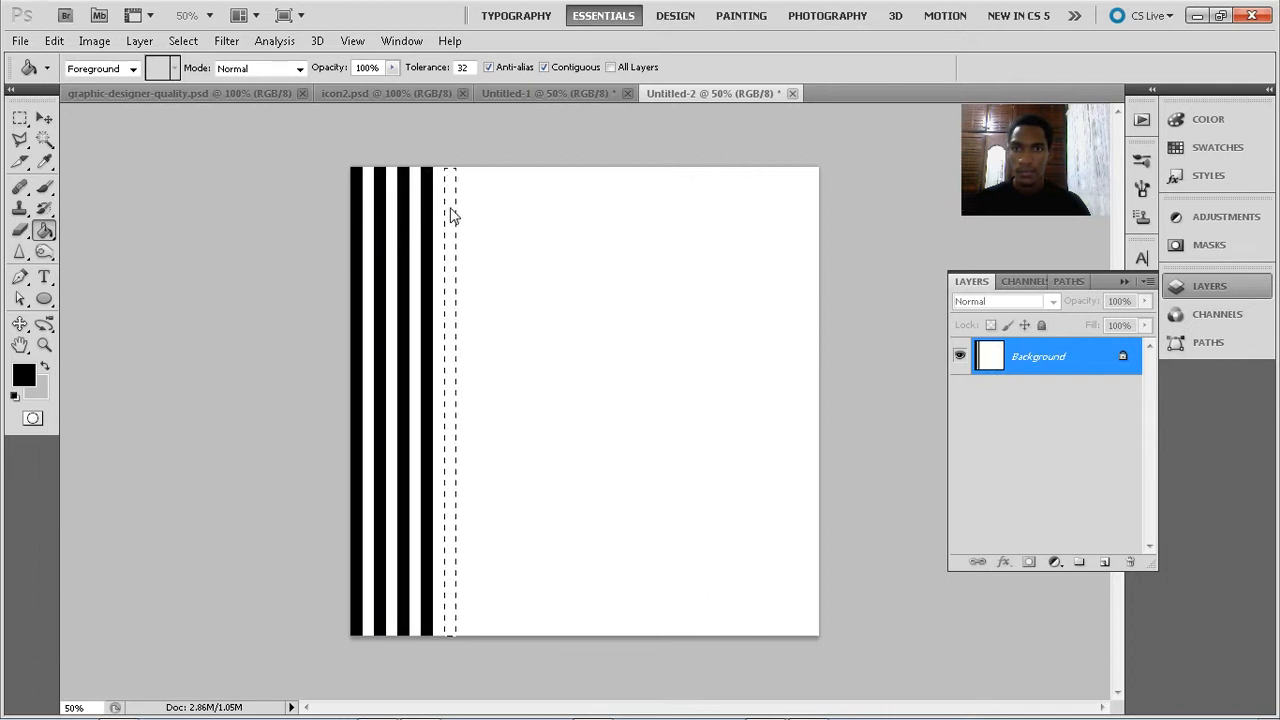
{"action": "left_click", "coordinate": [451, 216]}
{"action": "key", "text": "shift+Right"}
{"action": "key", "text": "shift+Right"}
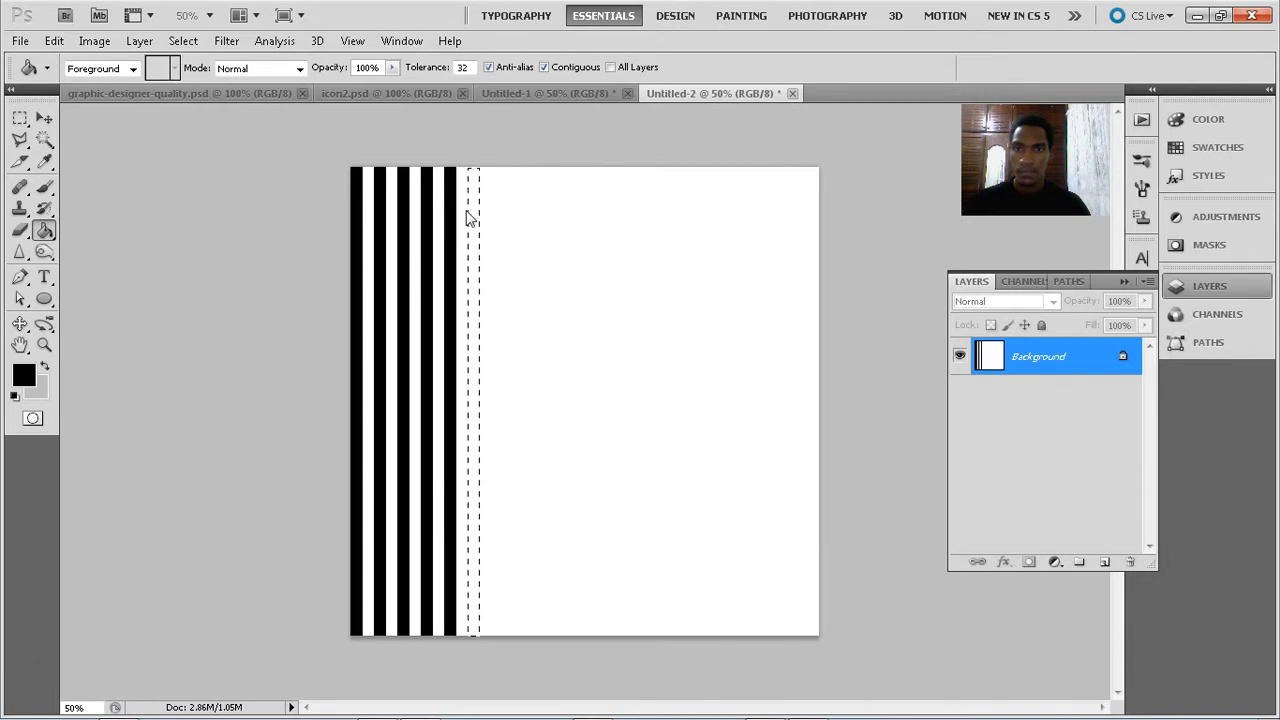
{"action": "left_click", "coordinate": [471, 219]}
{"action": "key", "text": "shift+Right"}
{"action": "key", "text": "shift+Right"}
{"action": "left_click", "coordinate": [498, 217]}
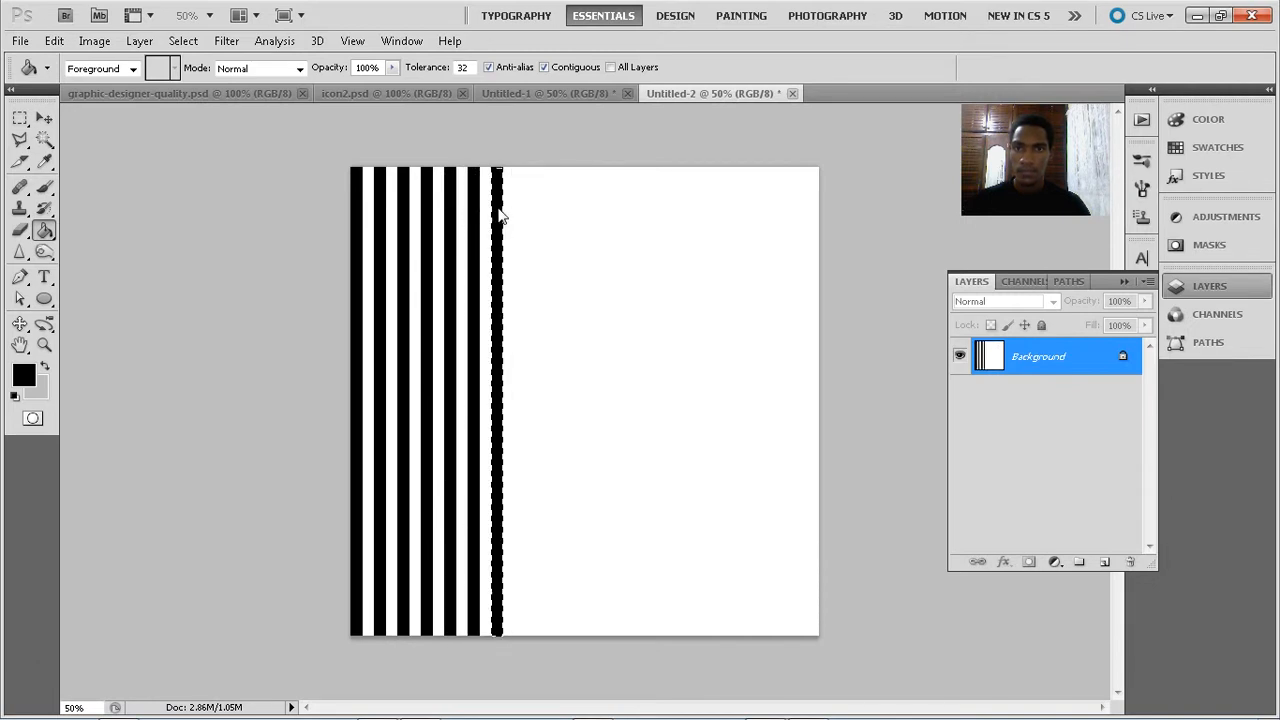
{"action": "key", "text": "shift+Right"}
{"action": "left_click", "coordinate": [524, 220]}
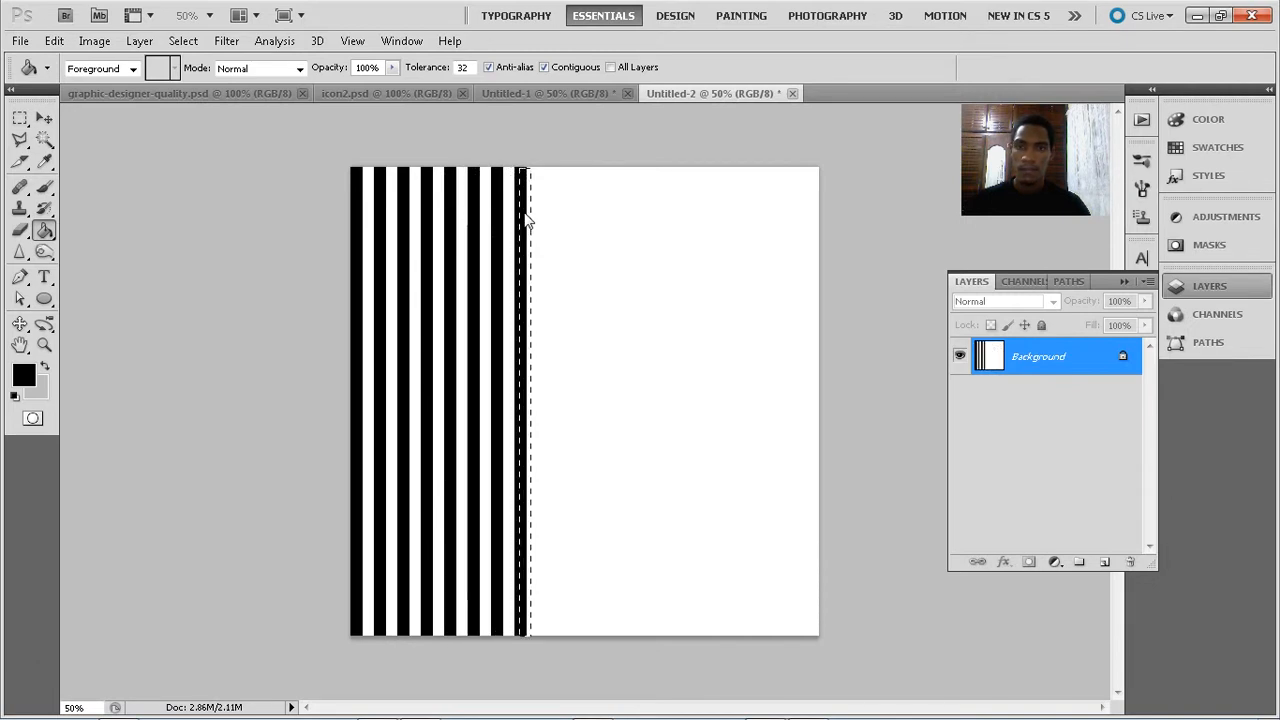
{"action": "key", "text": "shift+Right"}
{"action": "key", "text": "shift+Right"}
{"action": "left_click", "coordinate": [545, 221]}
{"action": "key", "text": "shift+Right"}
{"action": "key", "text": "shift+Right"}
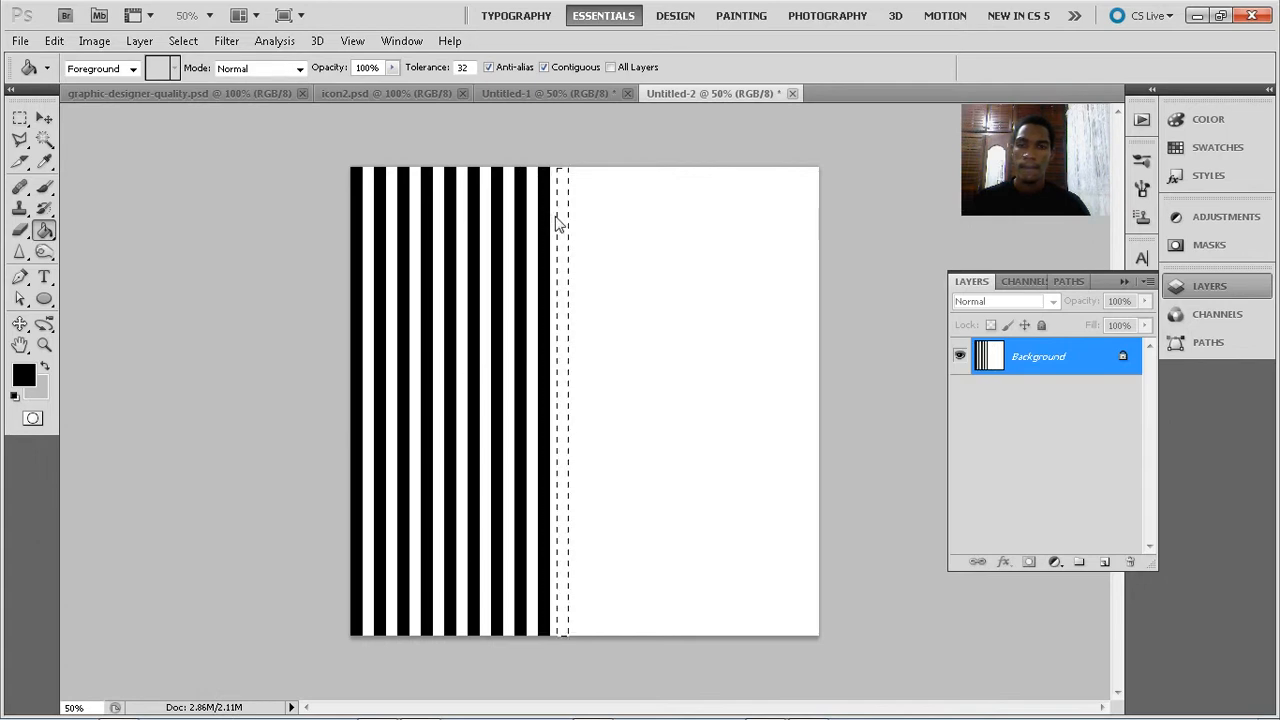
{"action": "left_click", "coordinate": [567, 224]}
{"action": "key", "text": "shift+Right"}
{"action": "key", "text": "shift+Right"}
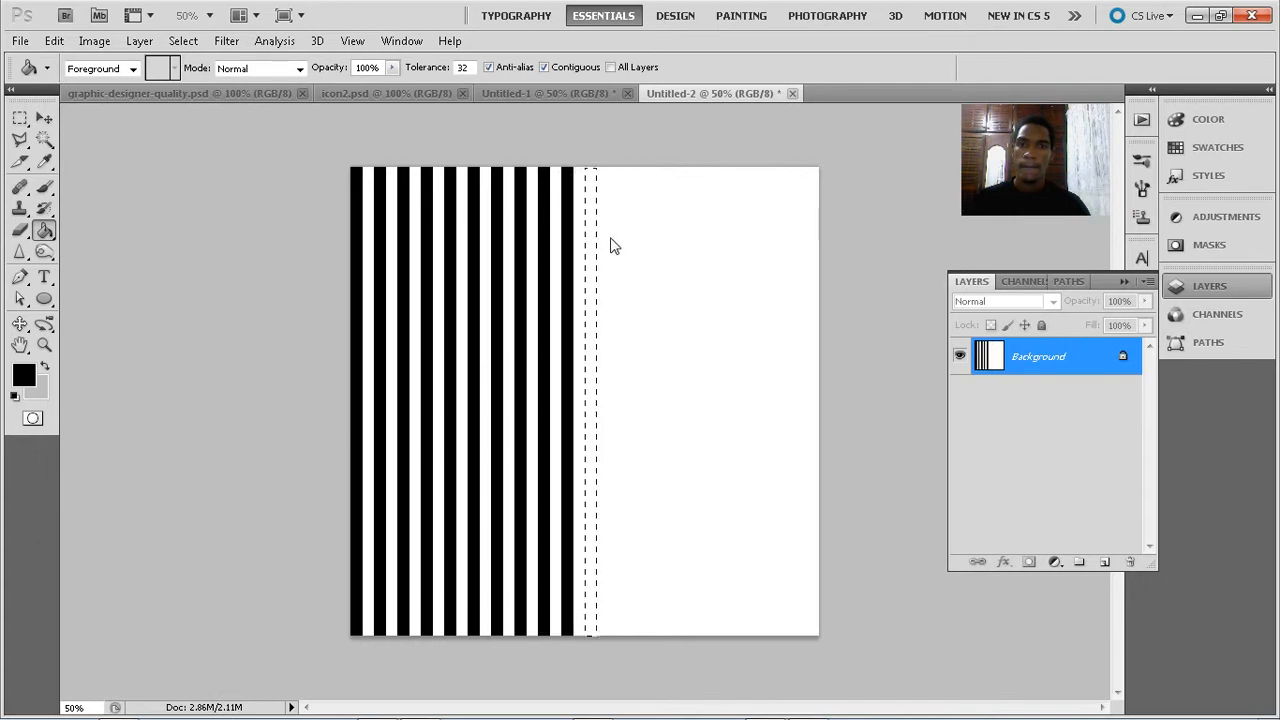
{"action": "left_click", "coordinate": [590, 236]}
{"action": "key", "text": "shift+Right"}
{"action": "key", "text": "shift+Right"}
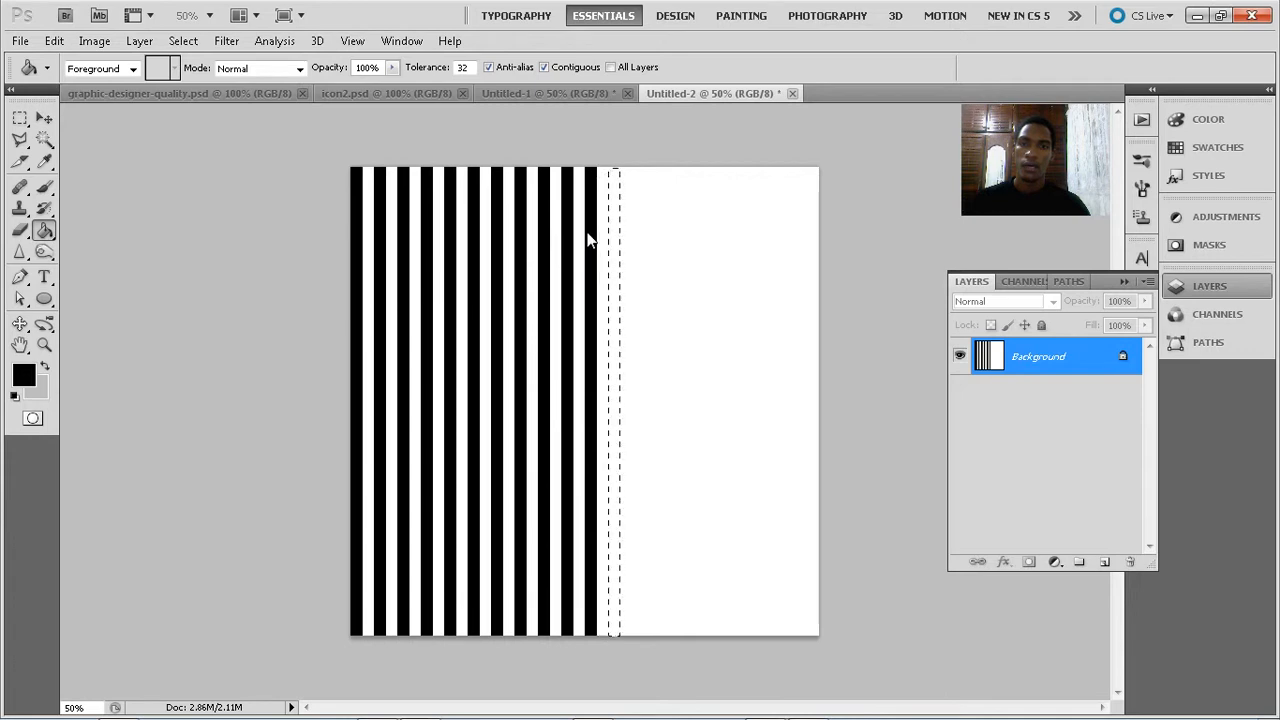
{"action": "left_click", "coordinate": [614, 232]}
{"action": "key", "text": "shift+Right"}
{"action": "key", "text": "shift+Right"}
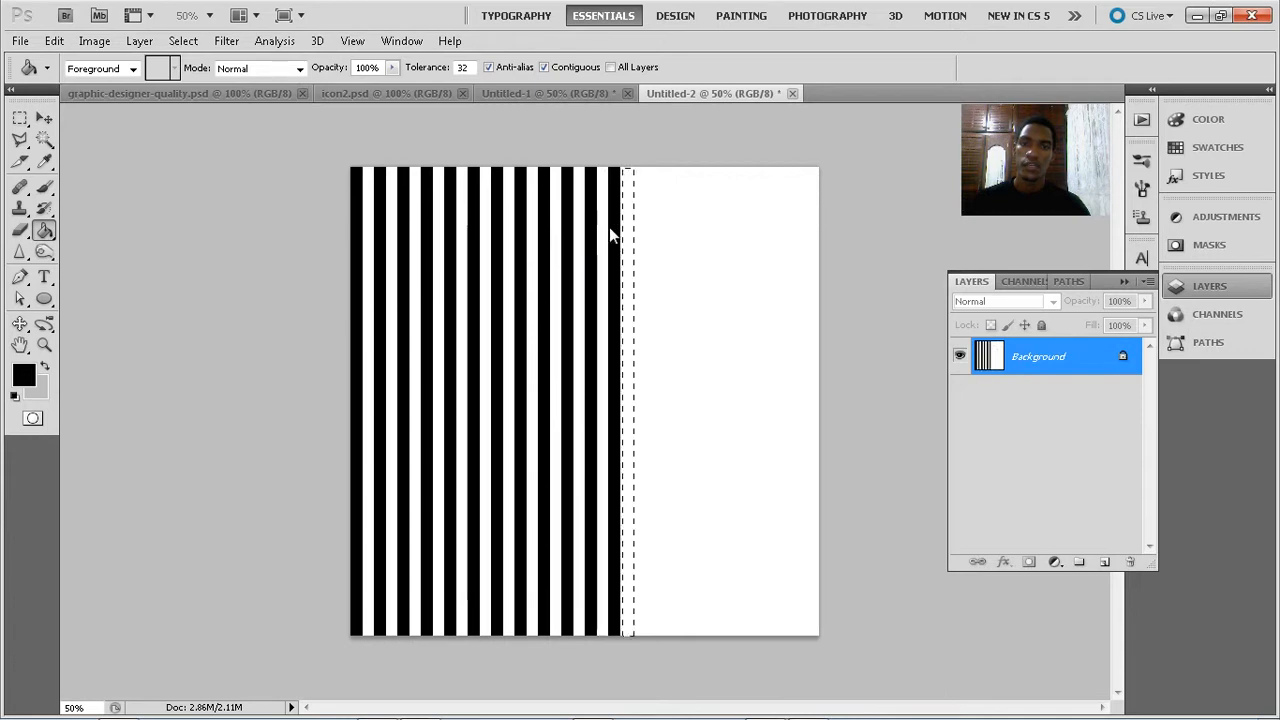
{"action": "left_click", "coordinate": [637, 232]}
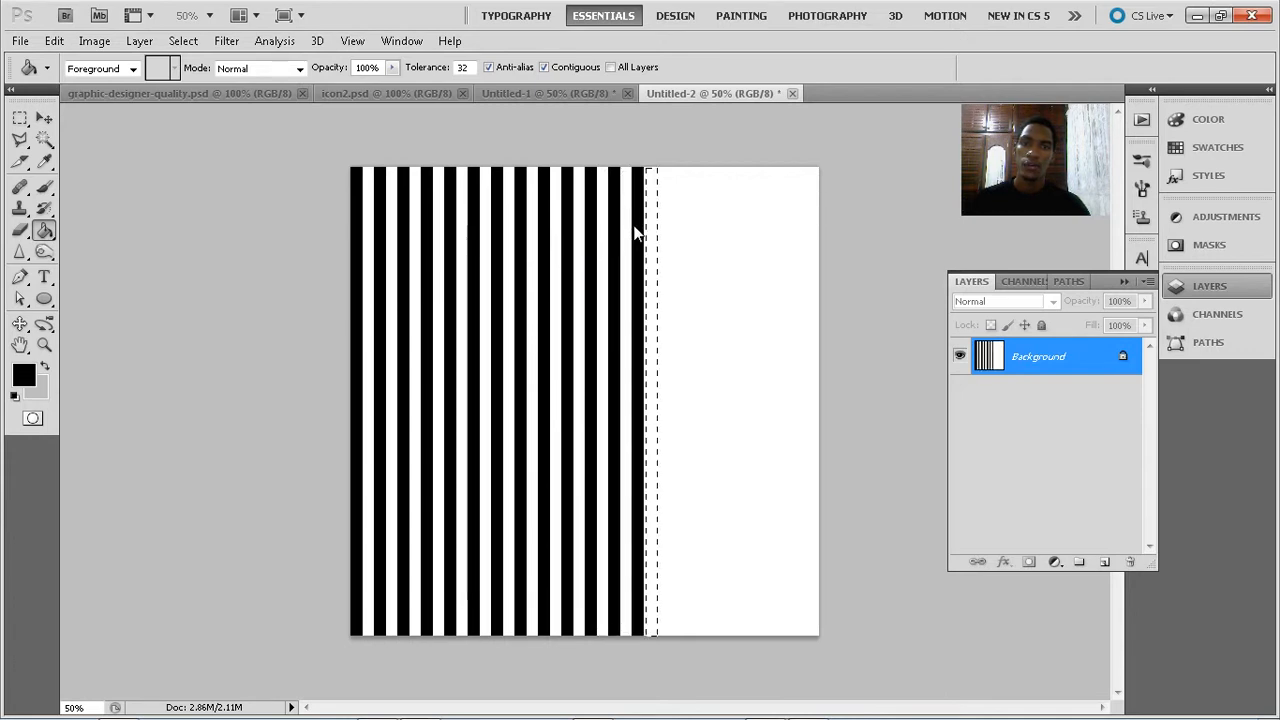
{"action": "key", "text": "shift+Right"}
{"action": "key", "text": "shift+Right"}
{"action": "left_click", "coordinate": [663, 219]}
{"action": "key", "text": "shift+Right"}
{"action": "key", "text": "shift+Right"}
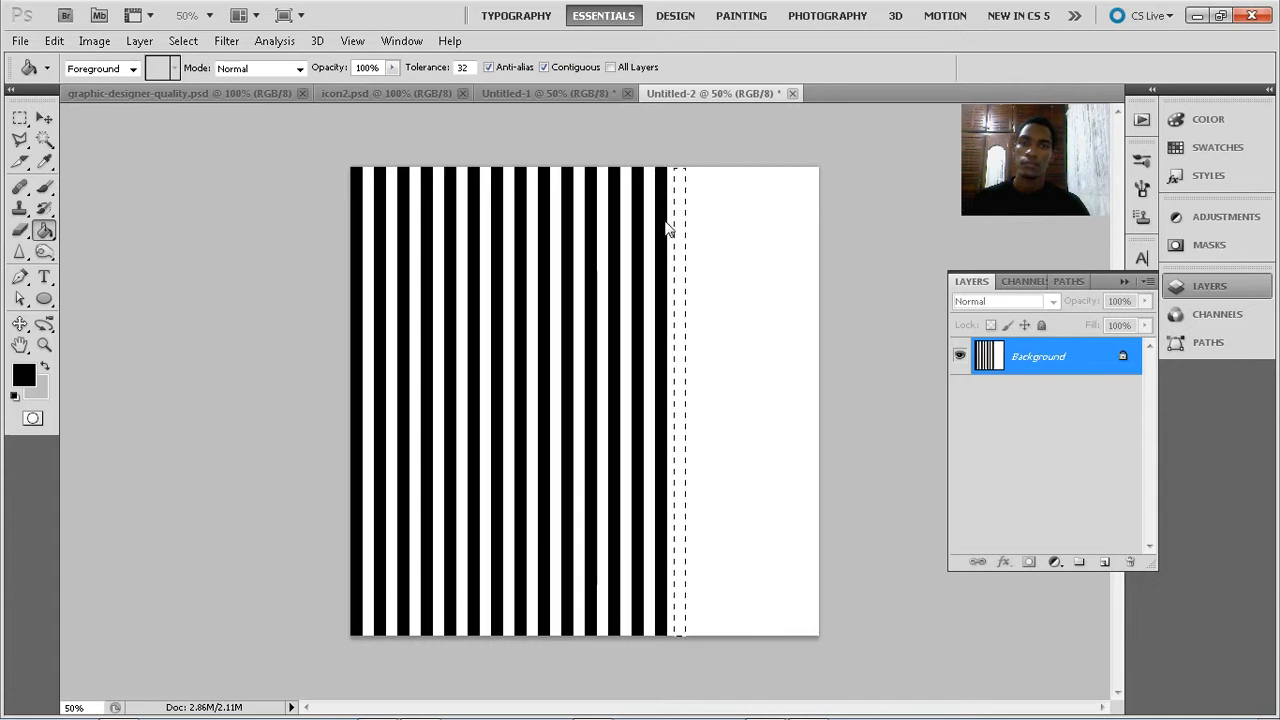
{"action": "left_click", "coordinate": [676, 218]}
{"action": "key", "text": "shift+Right"}
{"action": "key", "text": "shift+Right"}
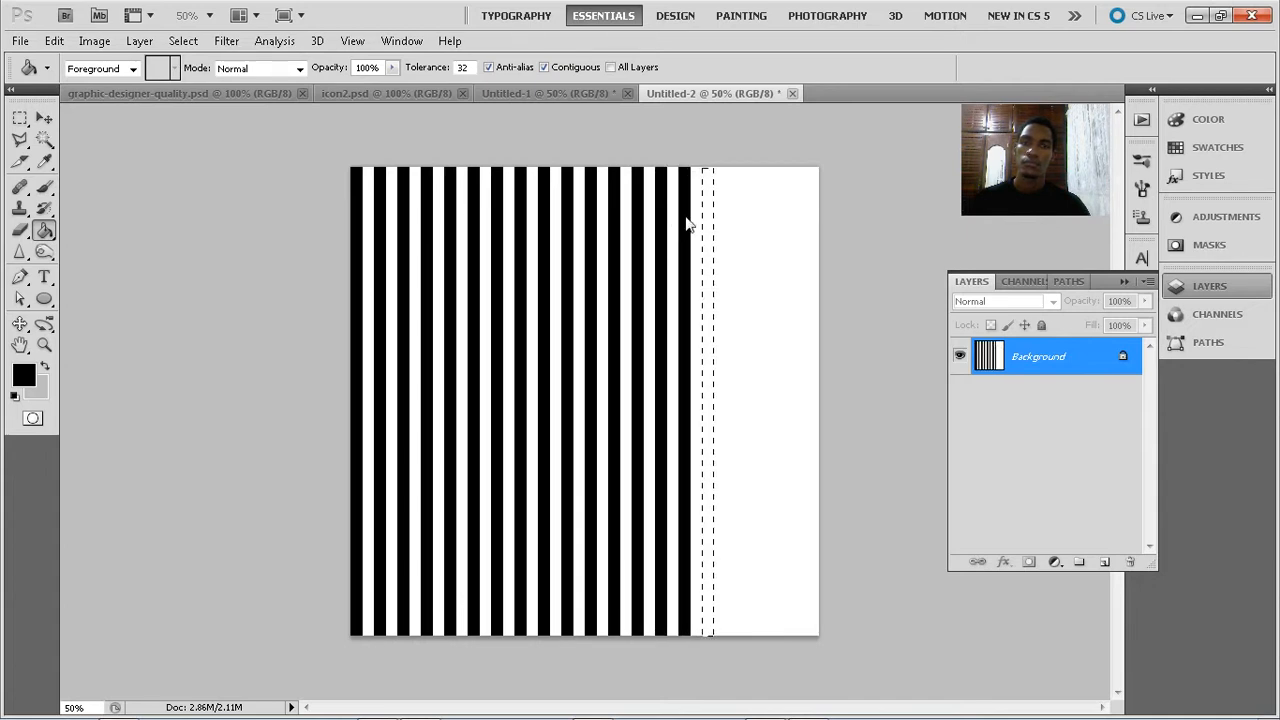
{"action": "left_click", "coordinate": [701, 219]}
{"action": "key", "text": "shift+Right"}
{"action": "key", "text": "shift+Right"}
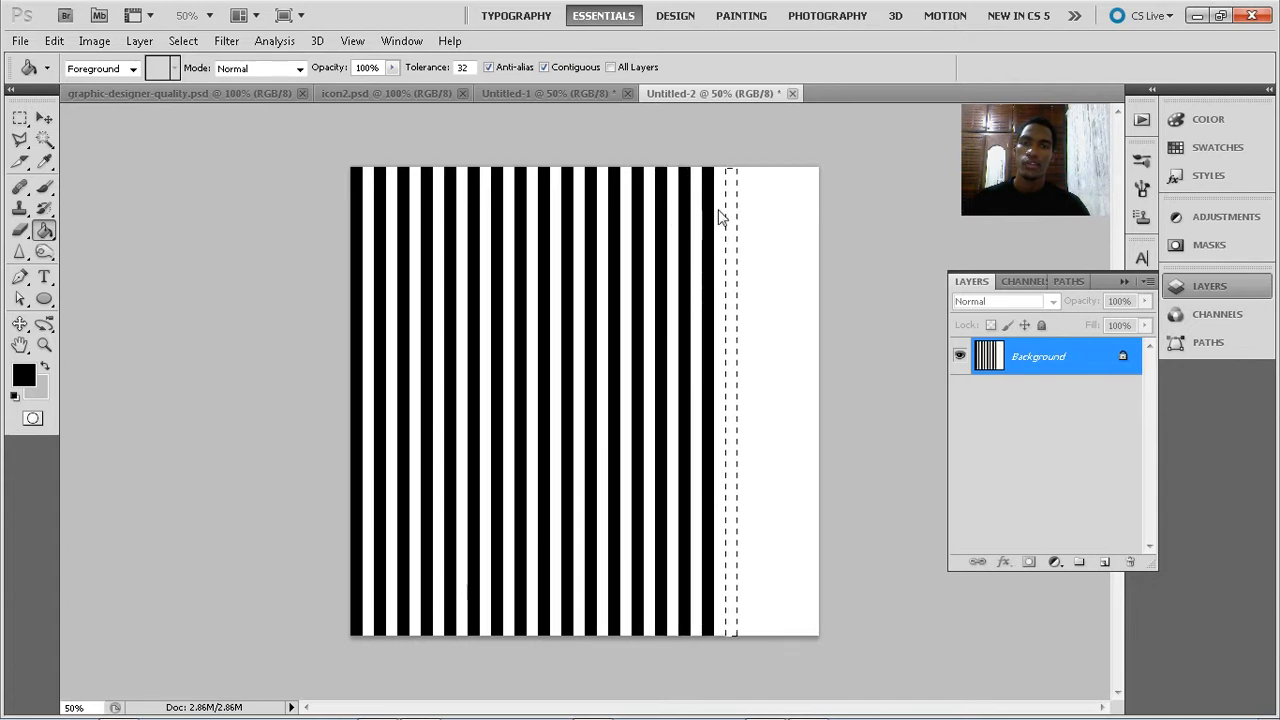
{"action": "left_click", "coordinate": [725, 213]}
{"action": "key", "text": "shift+Right"}
{"action": "key", "text": "shift+Right"}
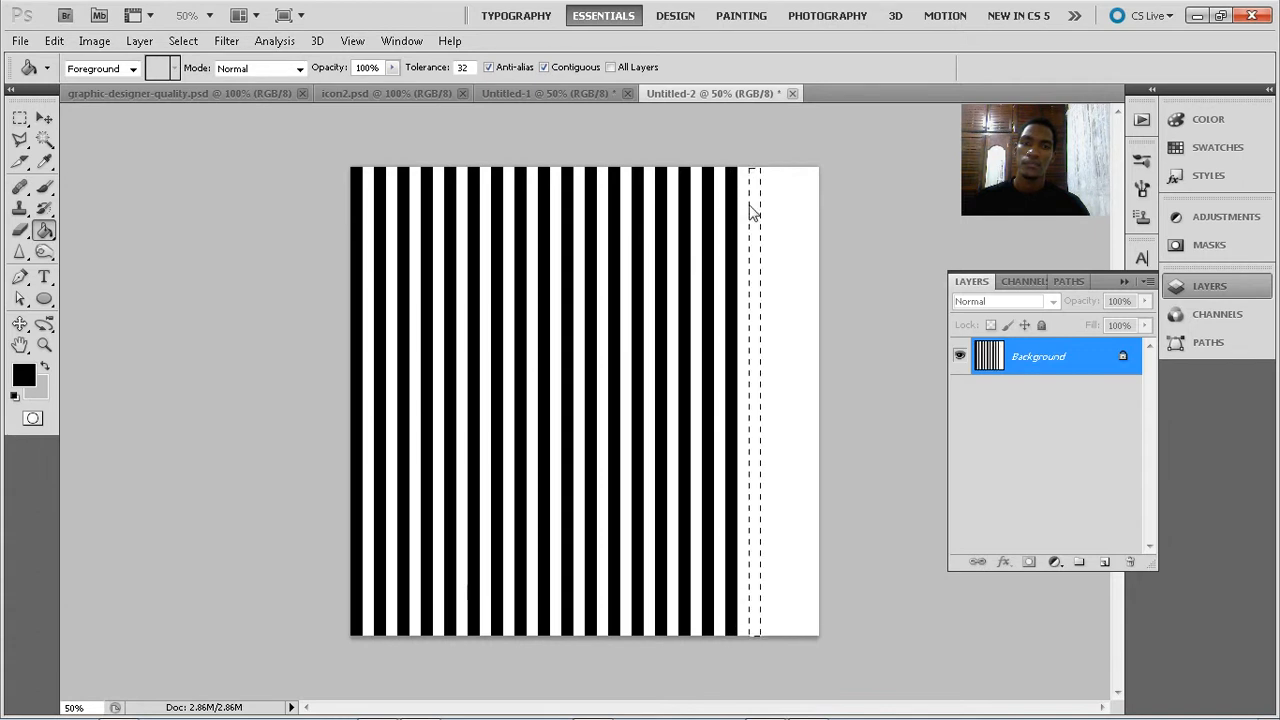
{"action": "left_click", "coordinate": [751, 210]}
{"action": "key", "text": "shift+Right"}
{"action": "key", "text": "shift+Right"}
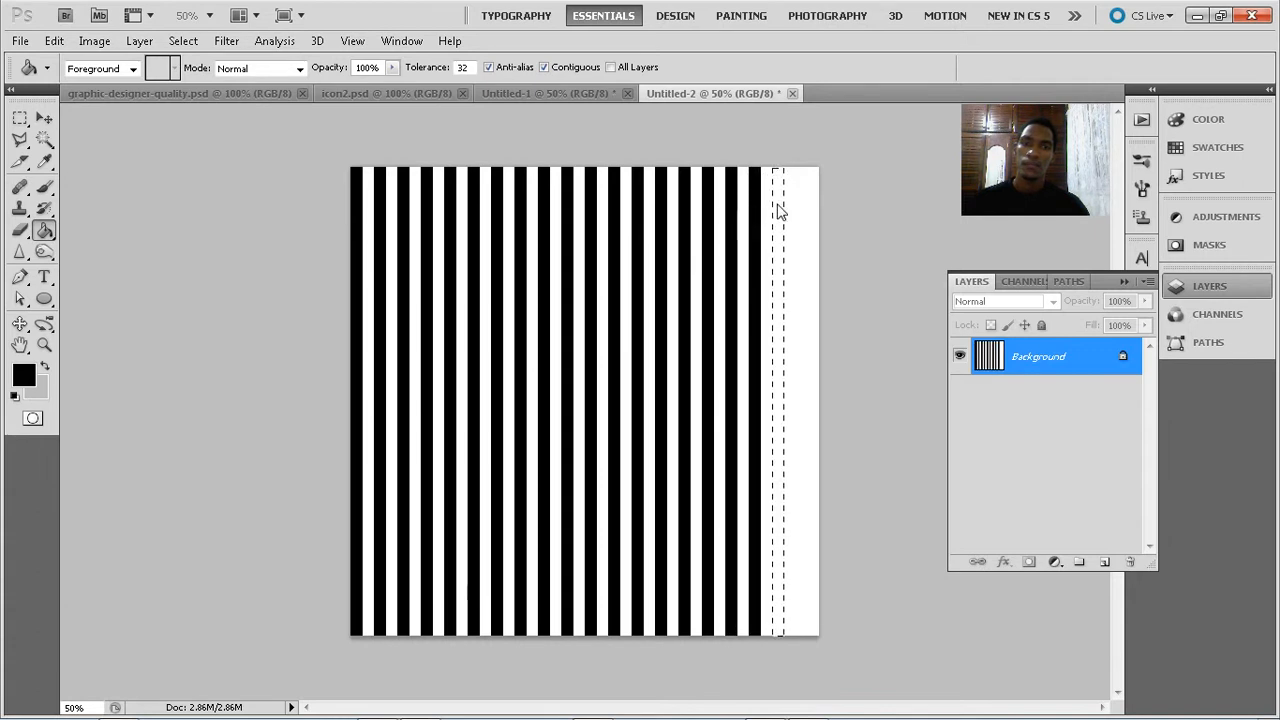
{"action": "left_click", "coordinate": [770, 212]}
{"action": "key", "text": "shift+Right"}
{"action": "key", "text": "shift+Right"}
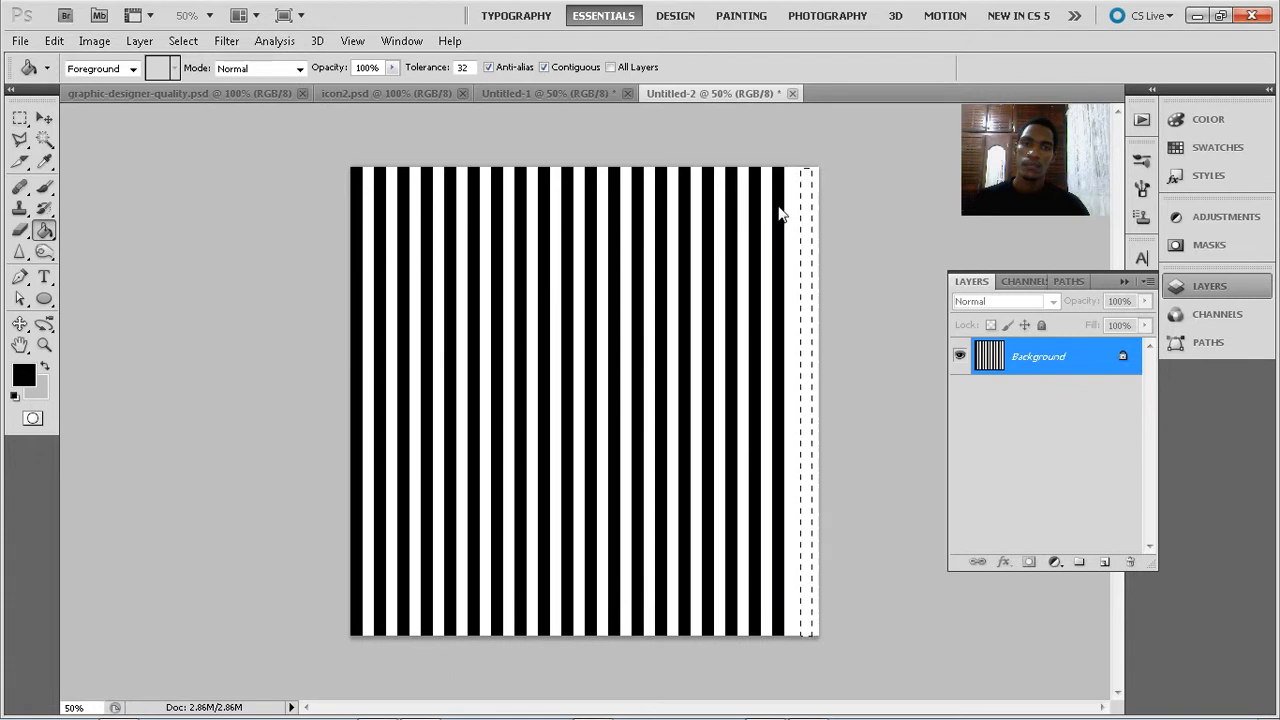
{"action": "left_click", "coordinate": [806, 211]}
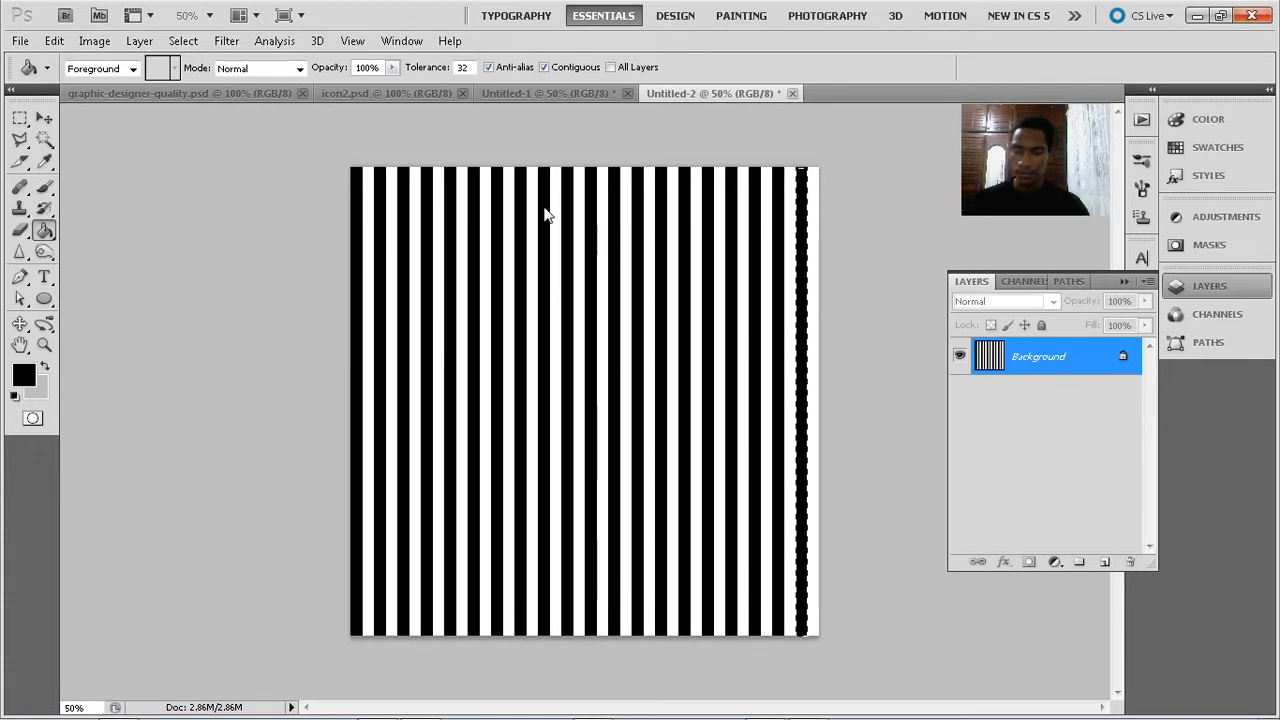
{"action": "key", "text": "ctrl+d"}
Turn the whole striped canvas into radiating rays with the Polar Coordinates filter set to Rectangular to Polar, and clear the selection
{"action": "left_click", "coordinate": [44, 118]}
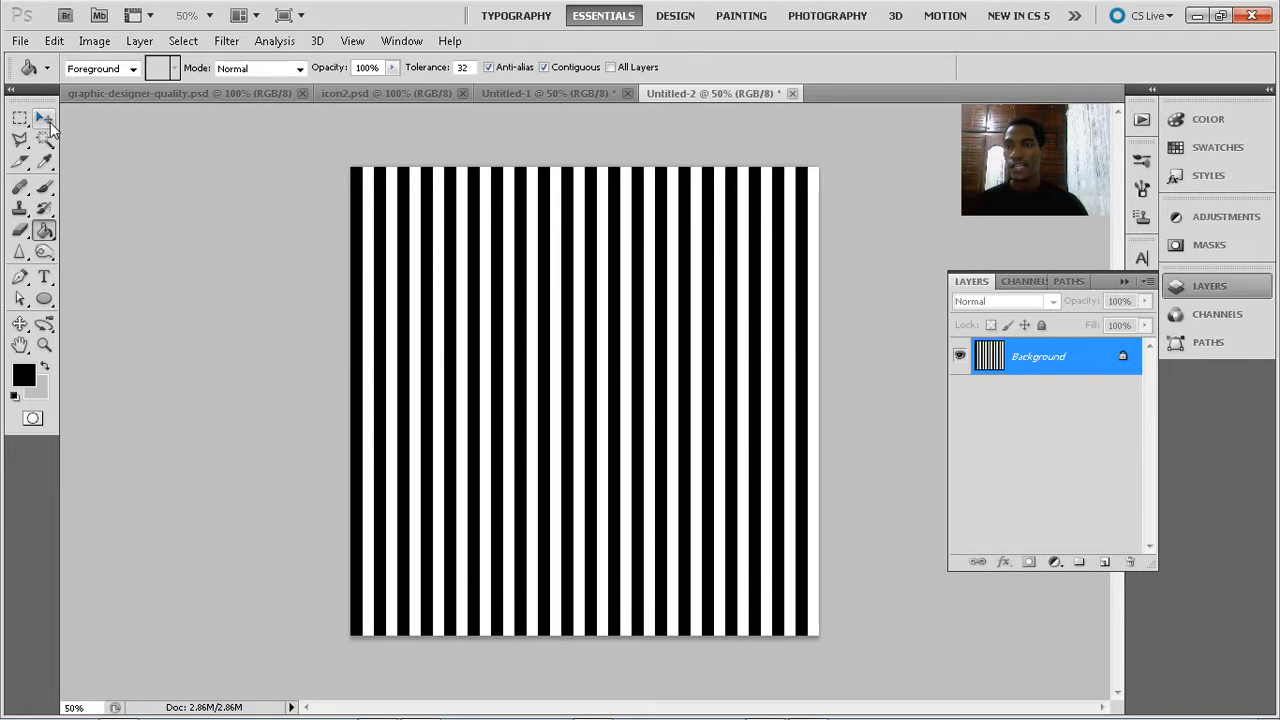
{"action": "key", "text": "ctrl+a"}
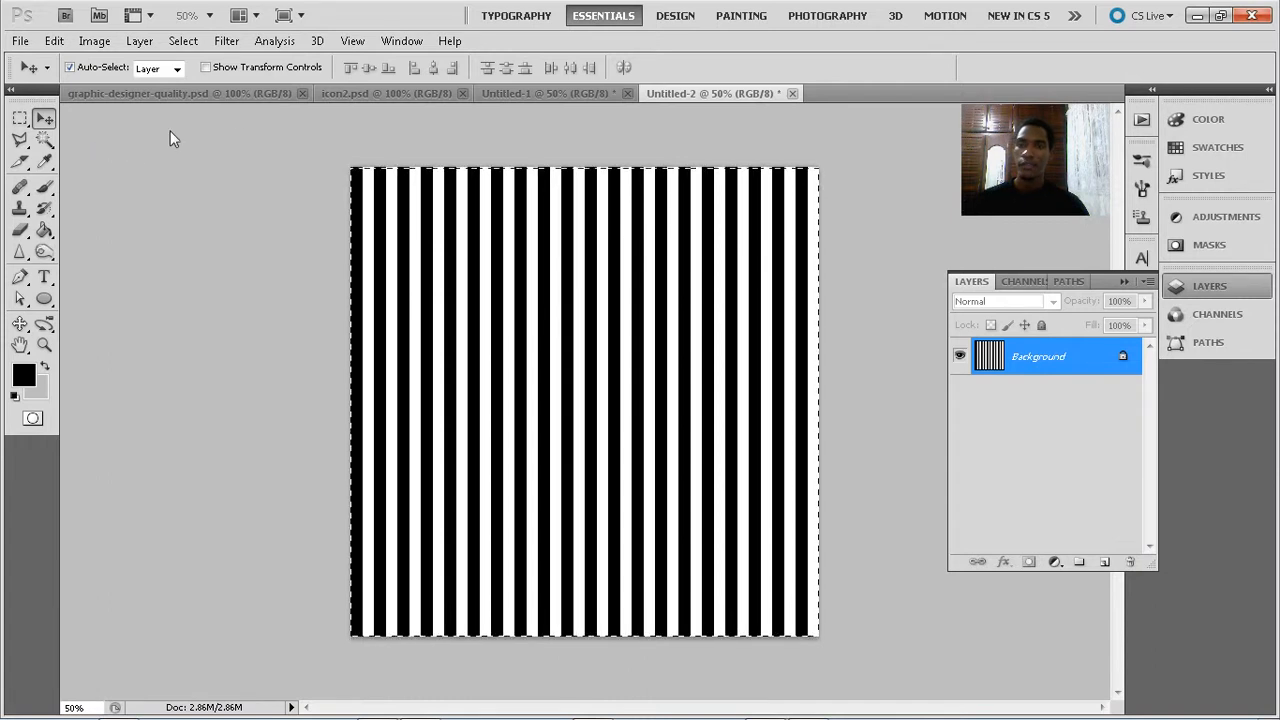
{"action": "left_click", "coordinate": [229, 46]}
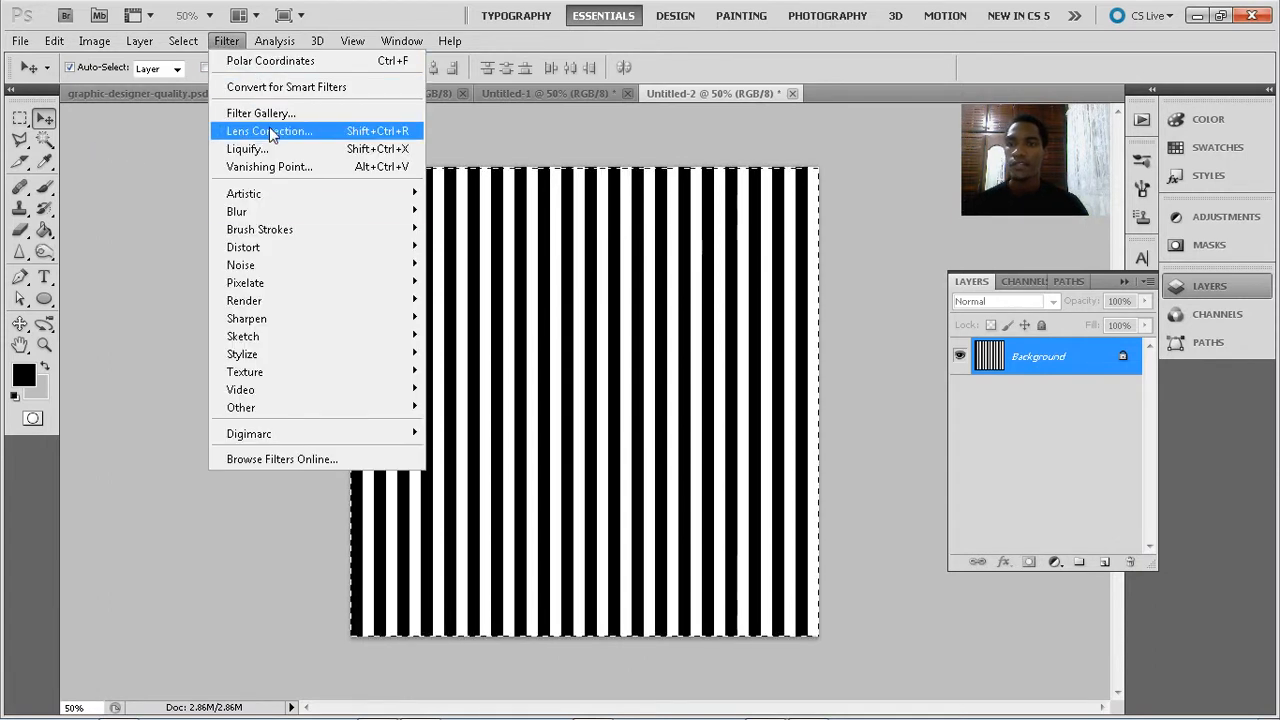
{"action": "left_click", "coordinate": [146, 335]}
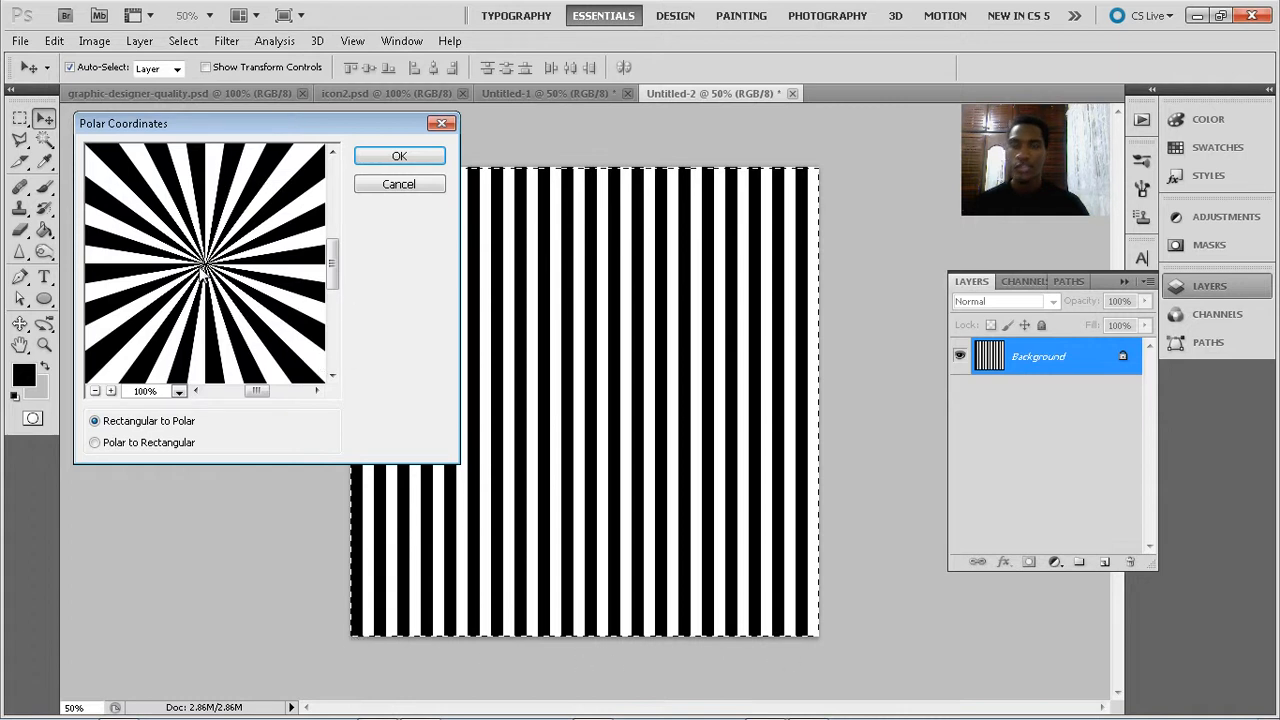
{"action": "left_click", "coordinate": [383, 160]}
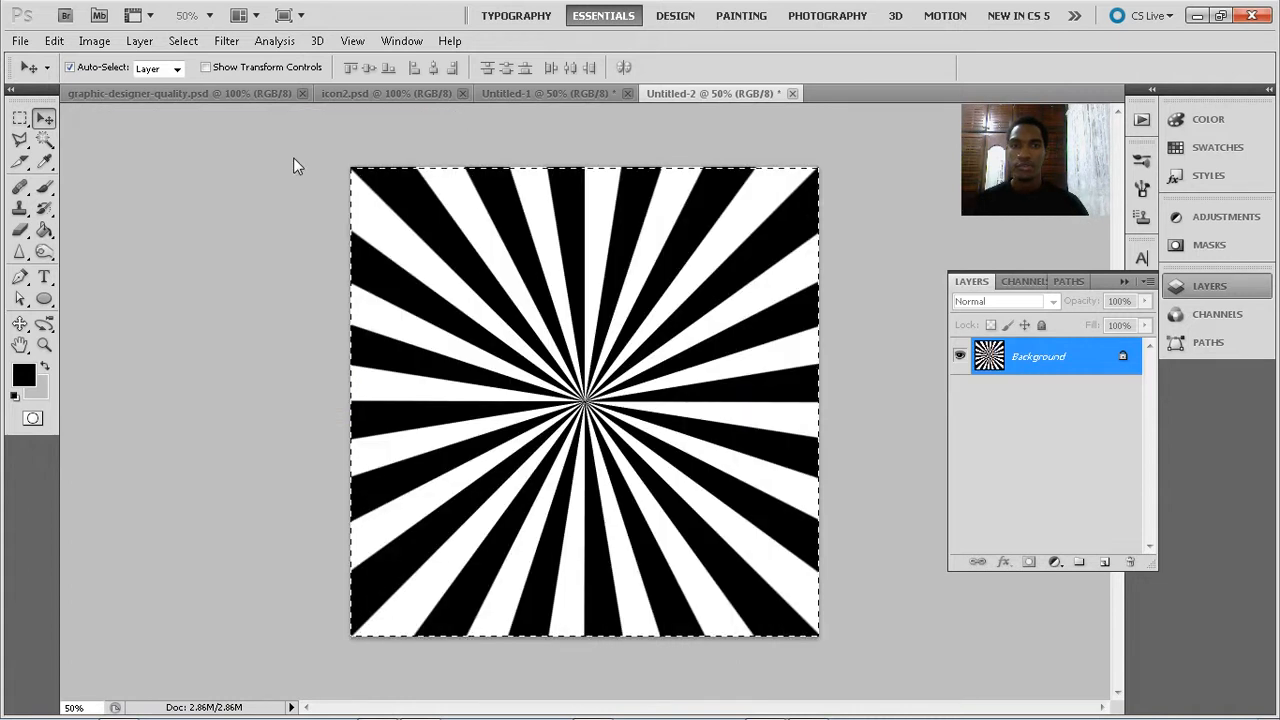
{"action": "key", "text": "ctrl+d"}
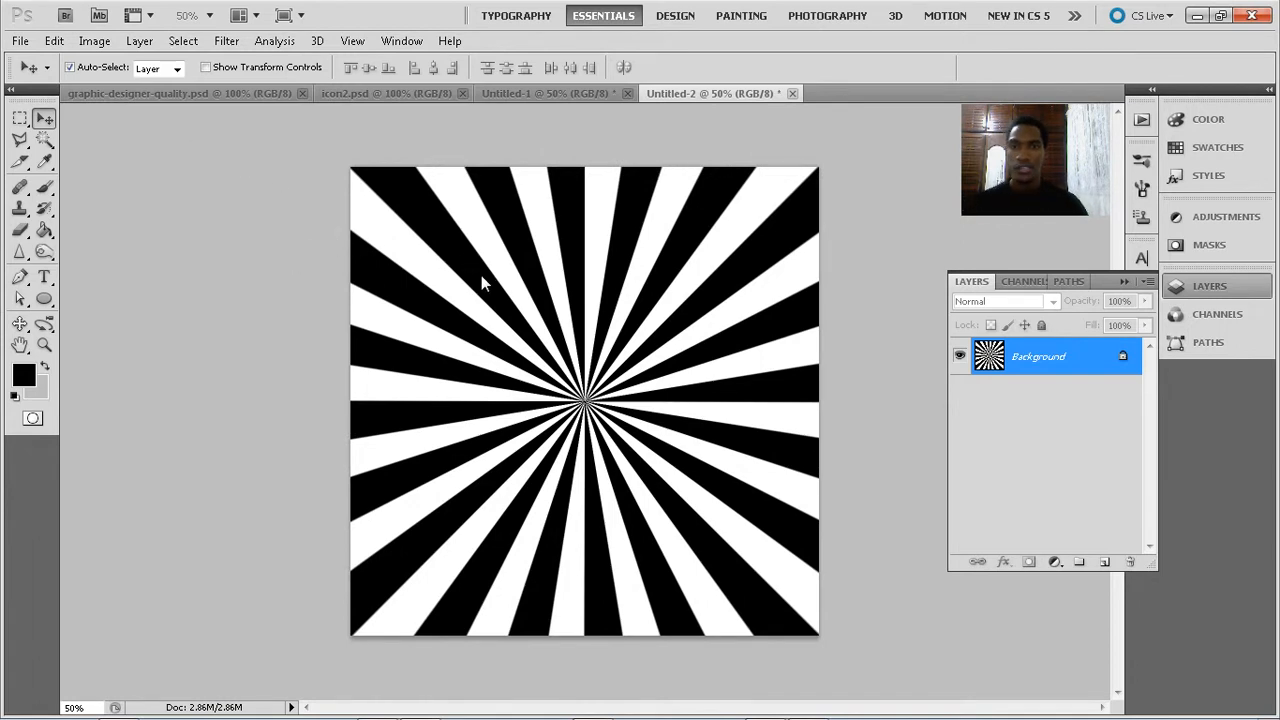
Copy the ray pattern into the Untitled-1 icon document as a new layer and align it with the canvas
{"action": "left_click", "coordinate": [507, 96]}
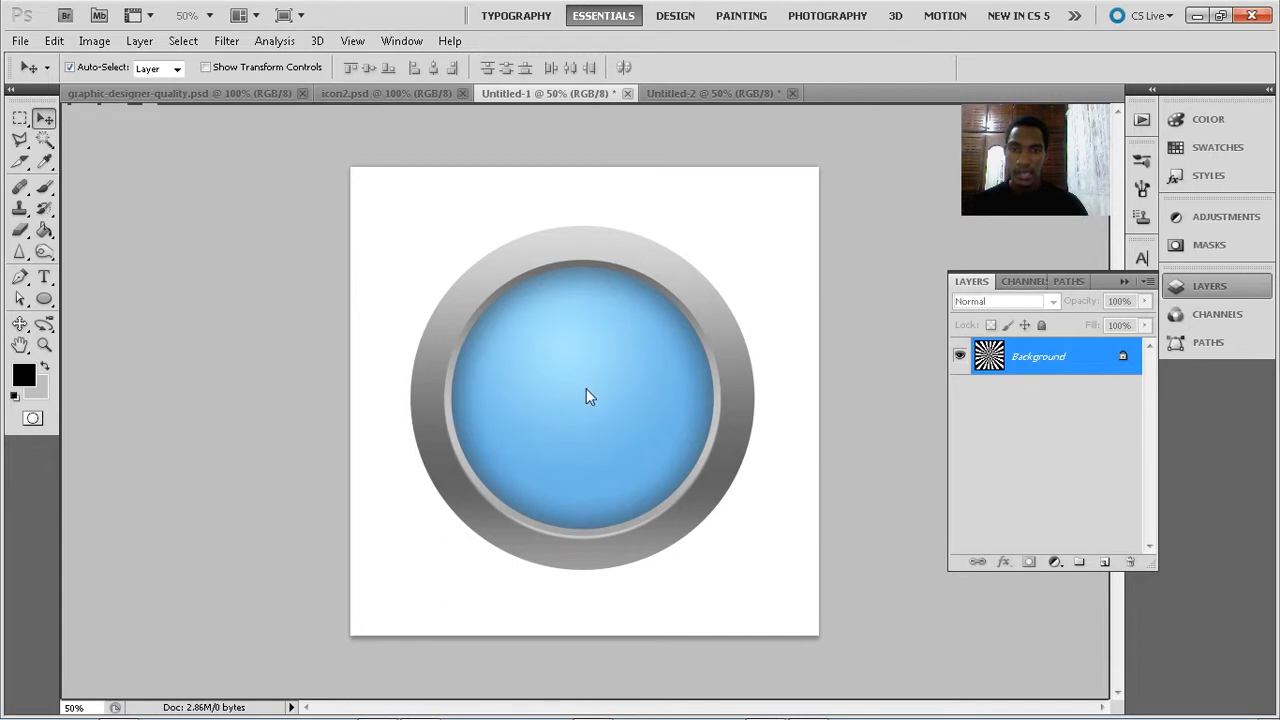
{"action": "left_click_drag", "start_coordinate": [586, 388], "coordinate": [523, 347]}
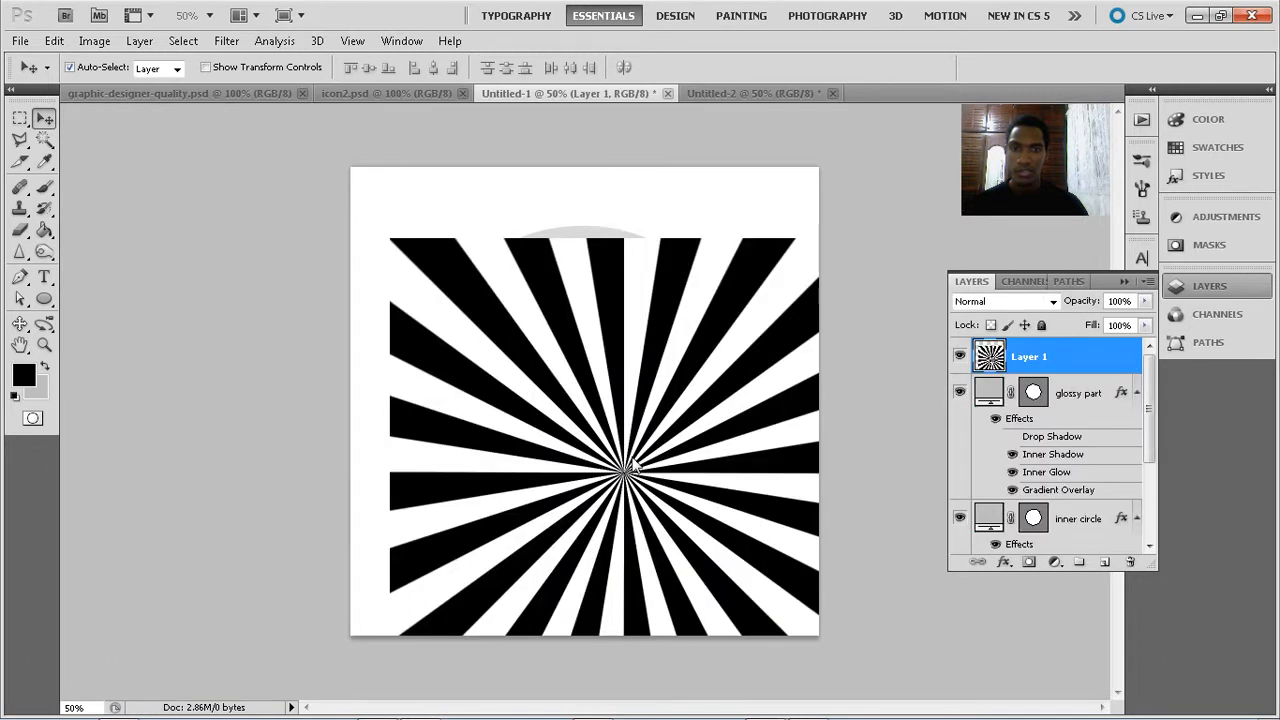
{"action": "left_click_drag", "start_coordinate": [632, 462], "coordinate": [591, 403]}
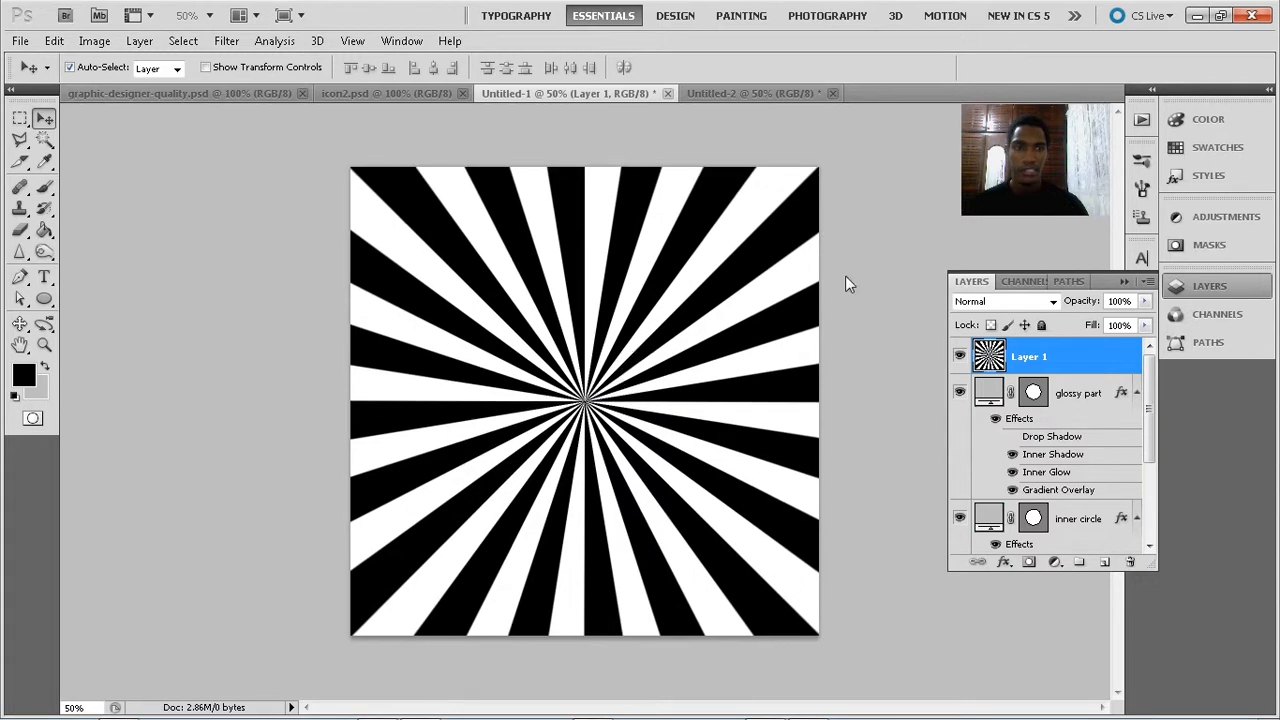
Lower Layer 1's opacity to 36% and shift the rays so their center meets the middle of the blue circle
{"action": "left_click", "coordinate": [1145, 301]}
{"action": "left_click_drag", "start_coordinate": [1143, 323], "coordinate": [1042, 329]}
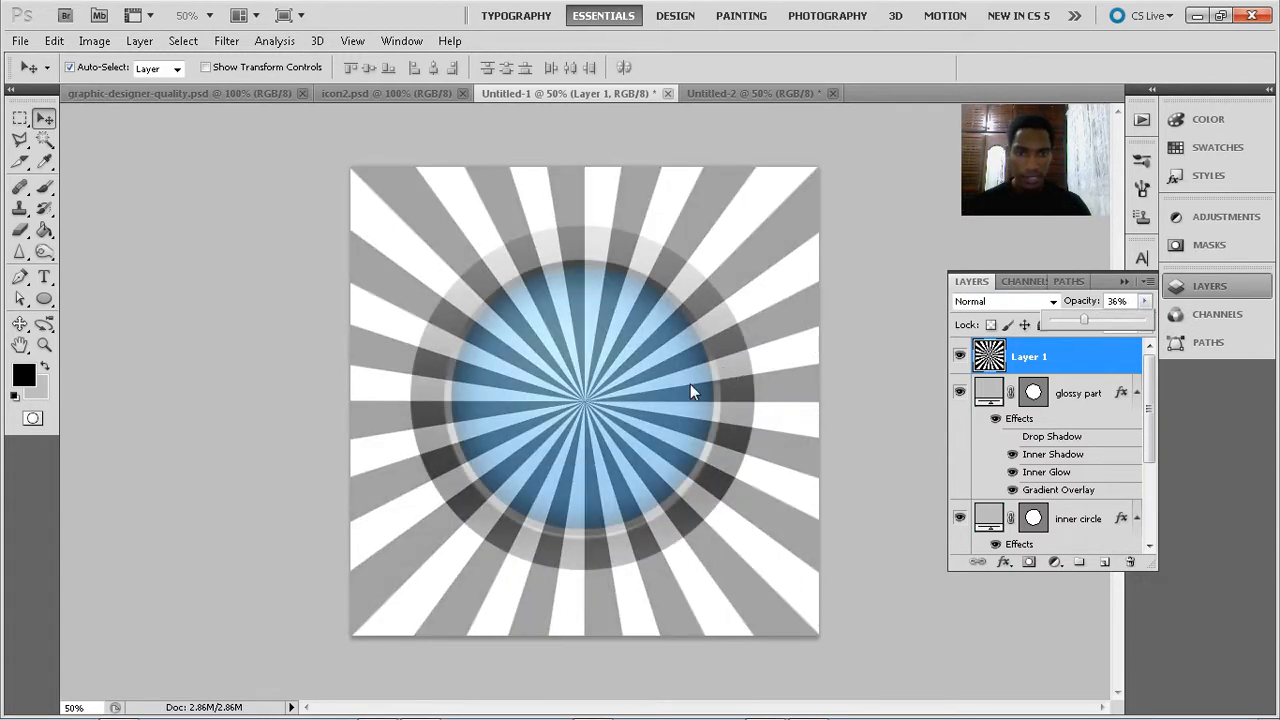
{"action": "left_click_drag", "start_coordinate": [690, 384], "coordinate": [701, 360]}
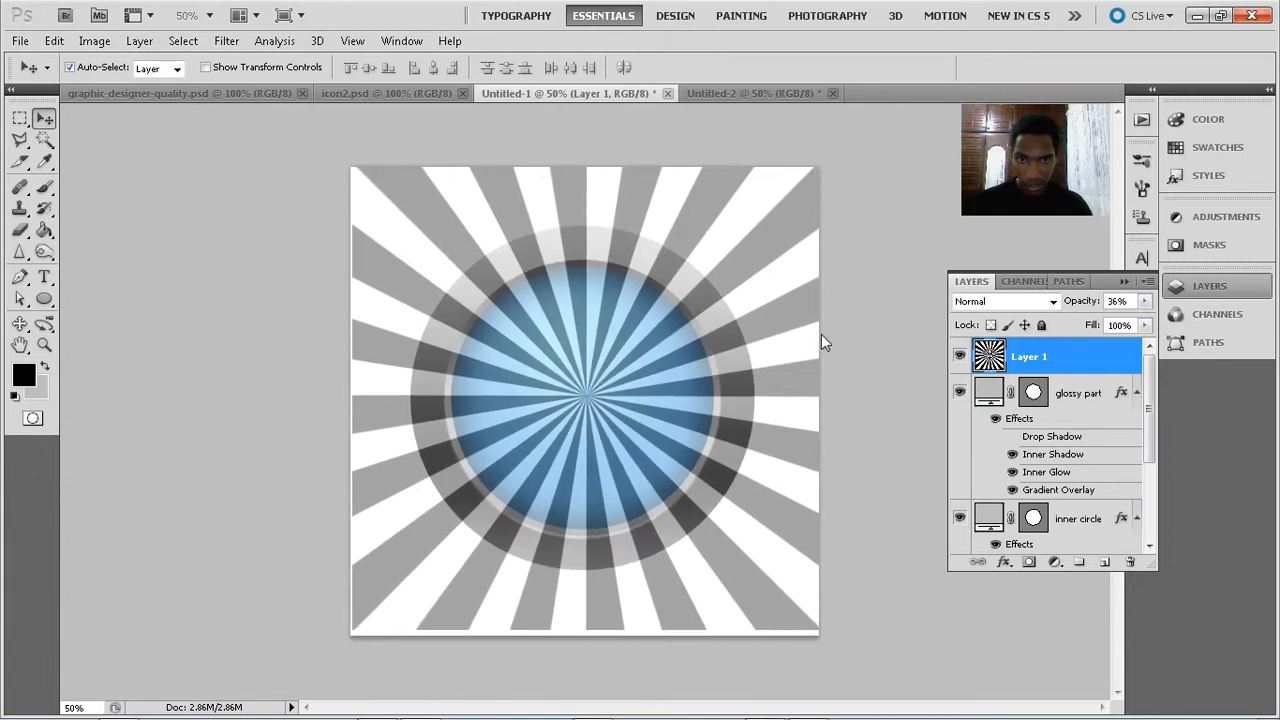
{"action": "key", "text": "Right"}
{"action": "key", "text": "Right"}
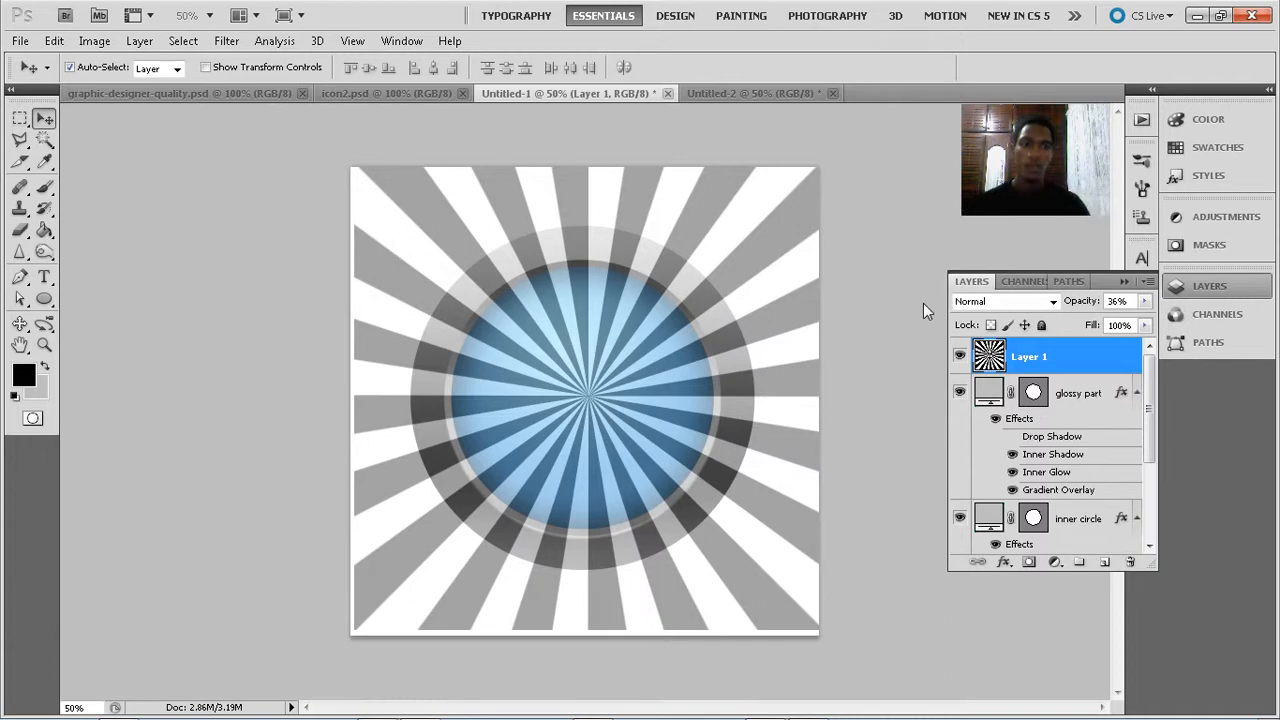
Restore Layer 1's opacity to 100% and mask the rays to the outline of the glossy part's circle
{"action": "left_click", "coordinate": [1145, 301]}
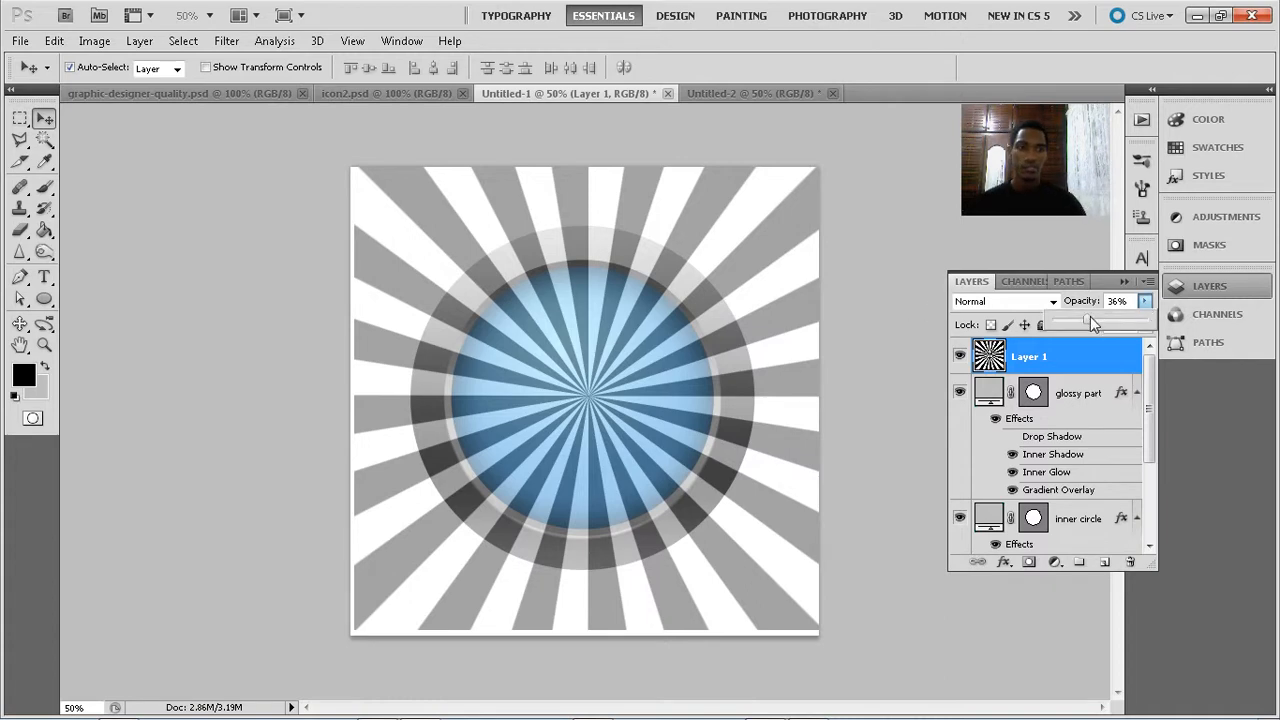
{"action": "left_click", "coordinate": [960, 356]}
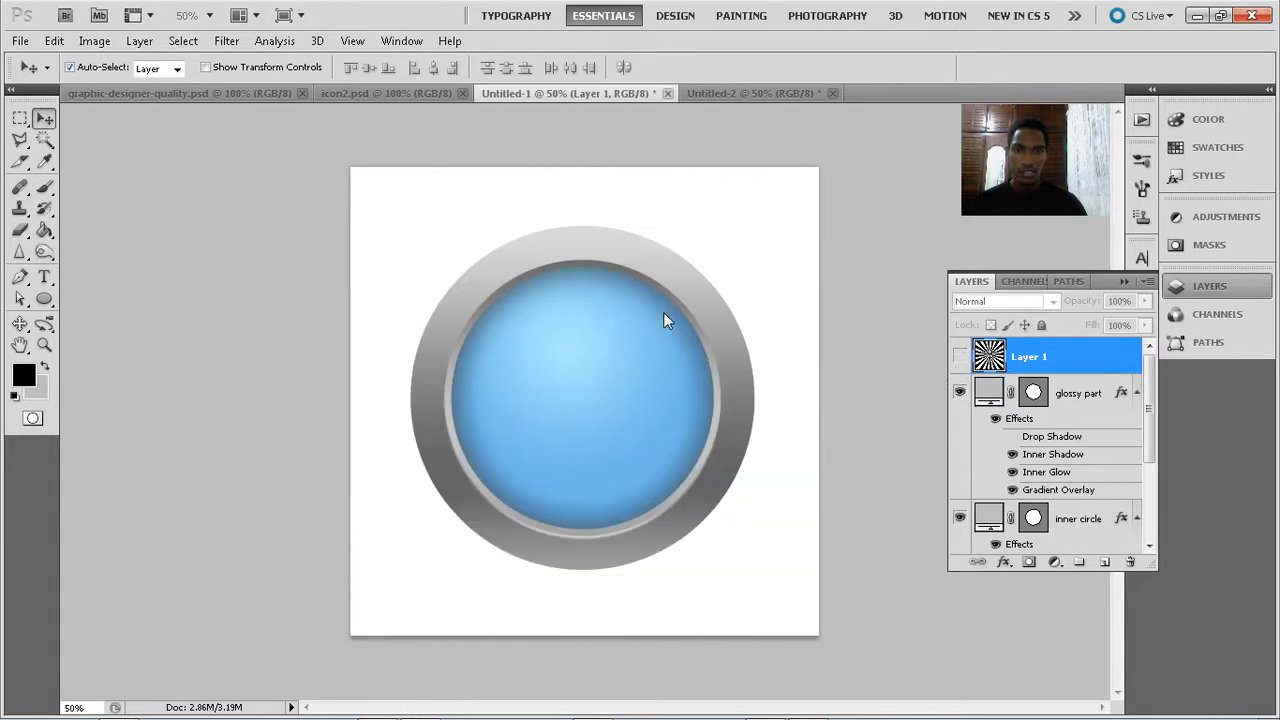
{"action": "left_click", "coordinate": [1044, 397]}
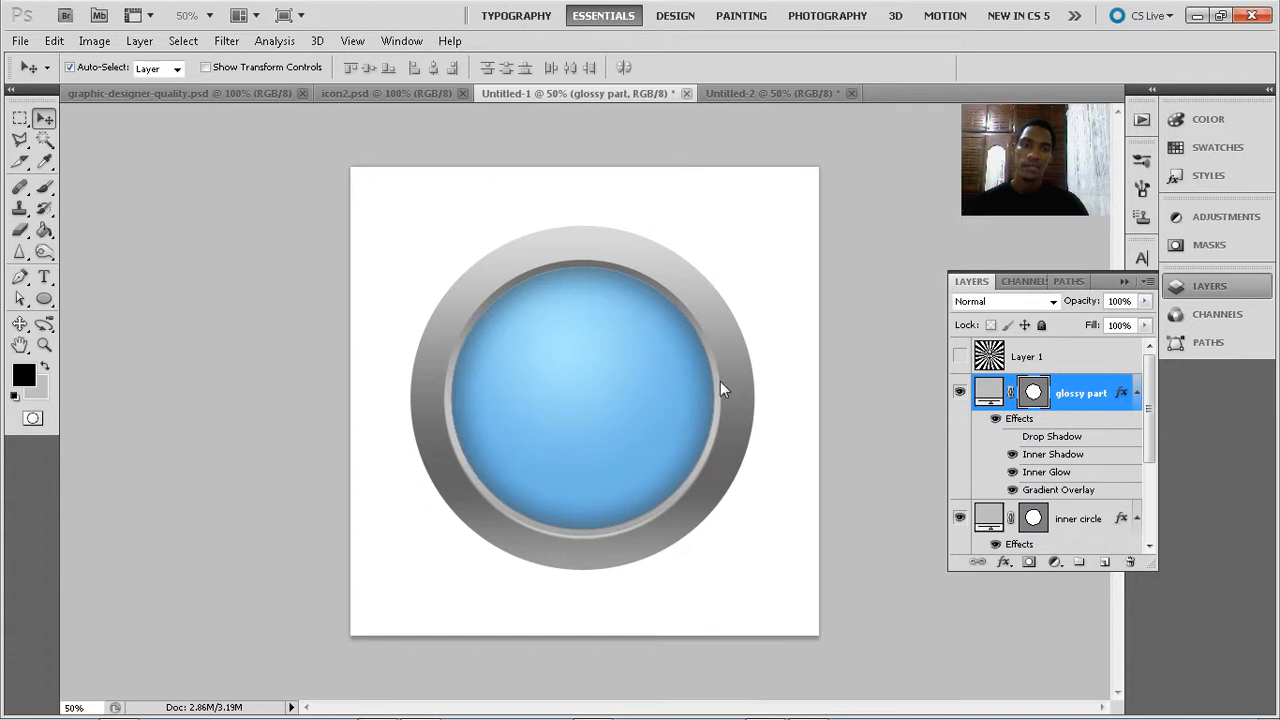
{"action": "left_click", "coordinate": [1035, 393], "text": "ctrl"}
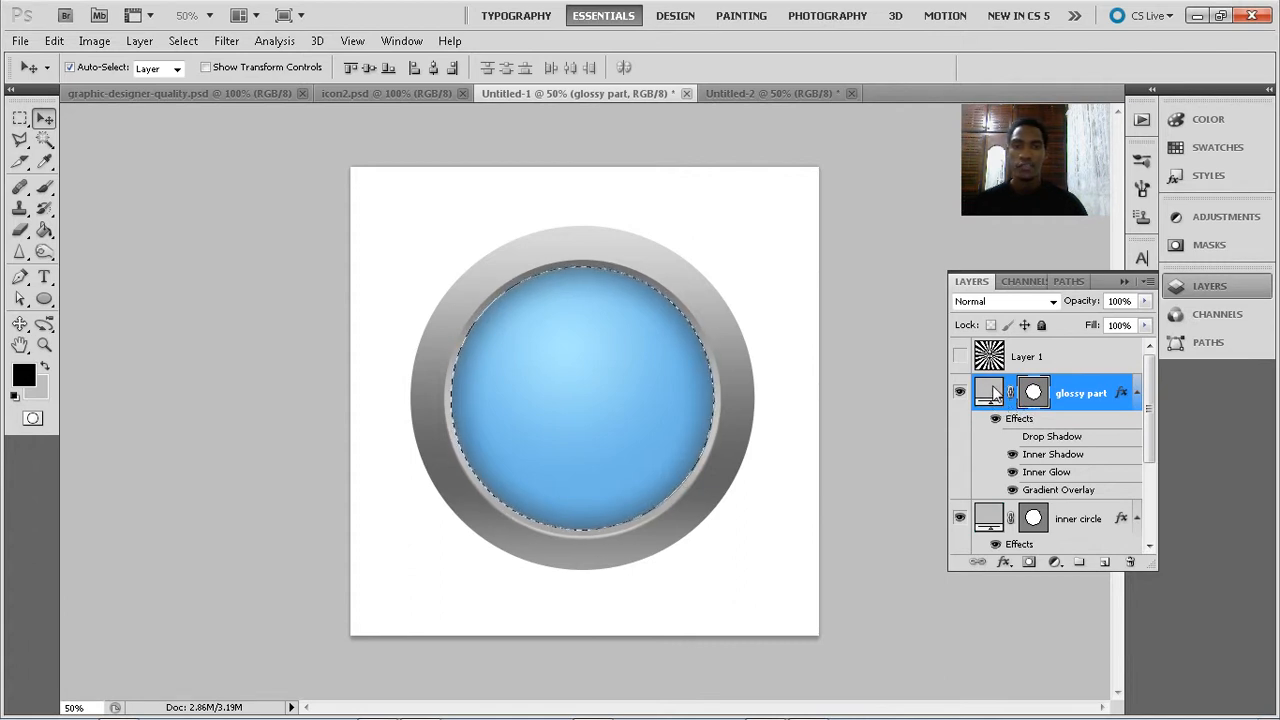
{"action": "left_click", "coordinate": [1045, 355]}
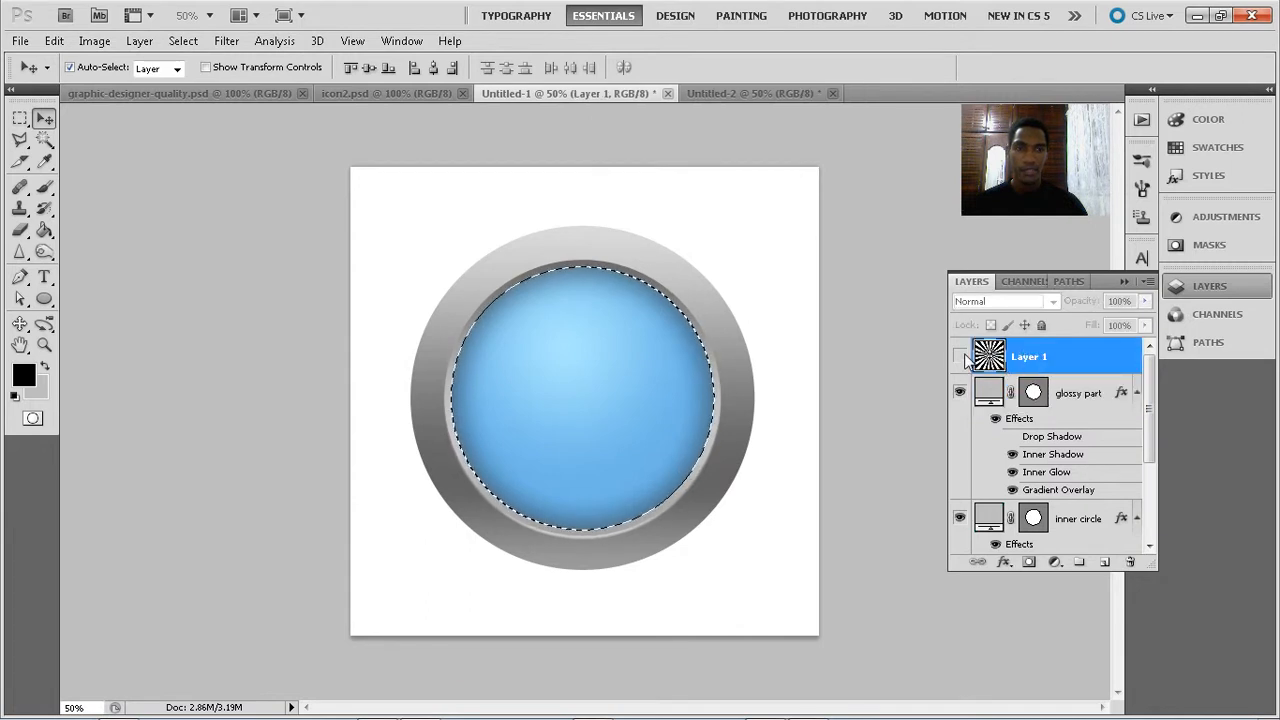
{"action": "left_click", "coordinate": [961, 357]}
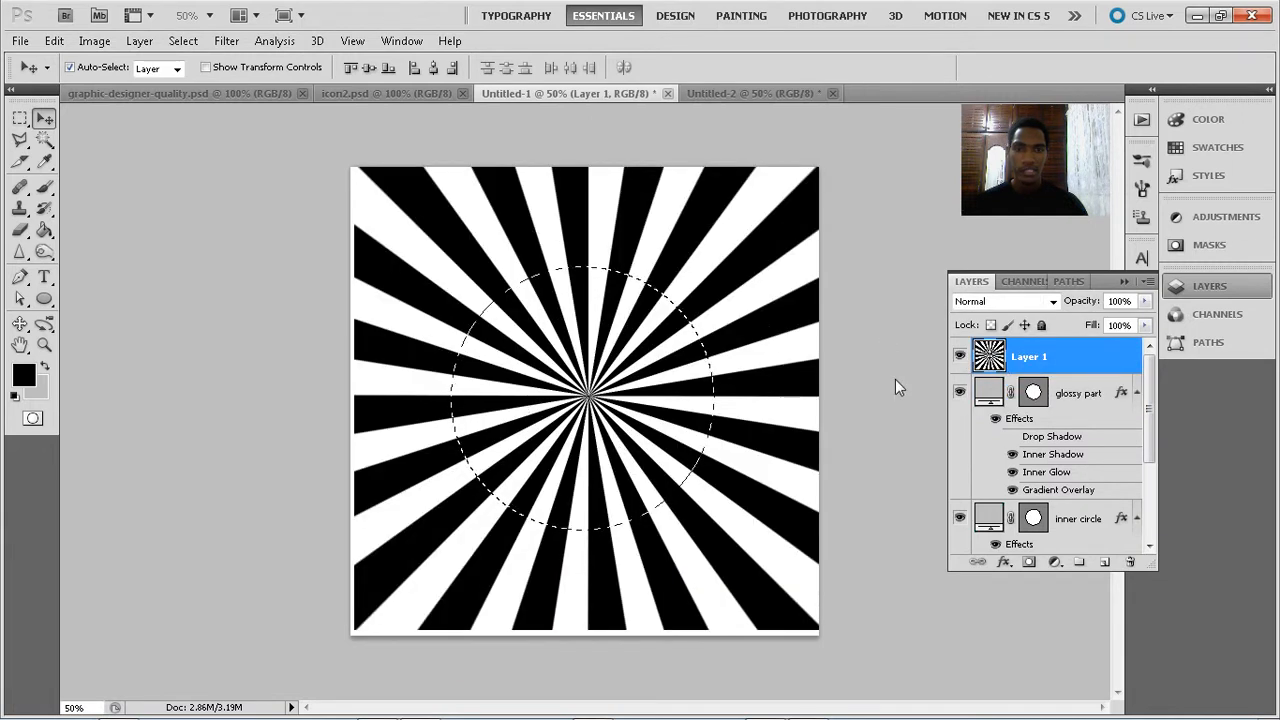
{"action": "left_click", "coordinate": [1029, 562]}
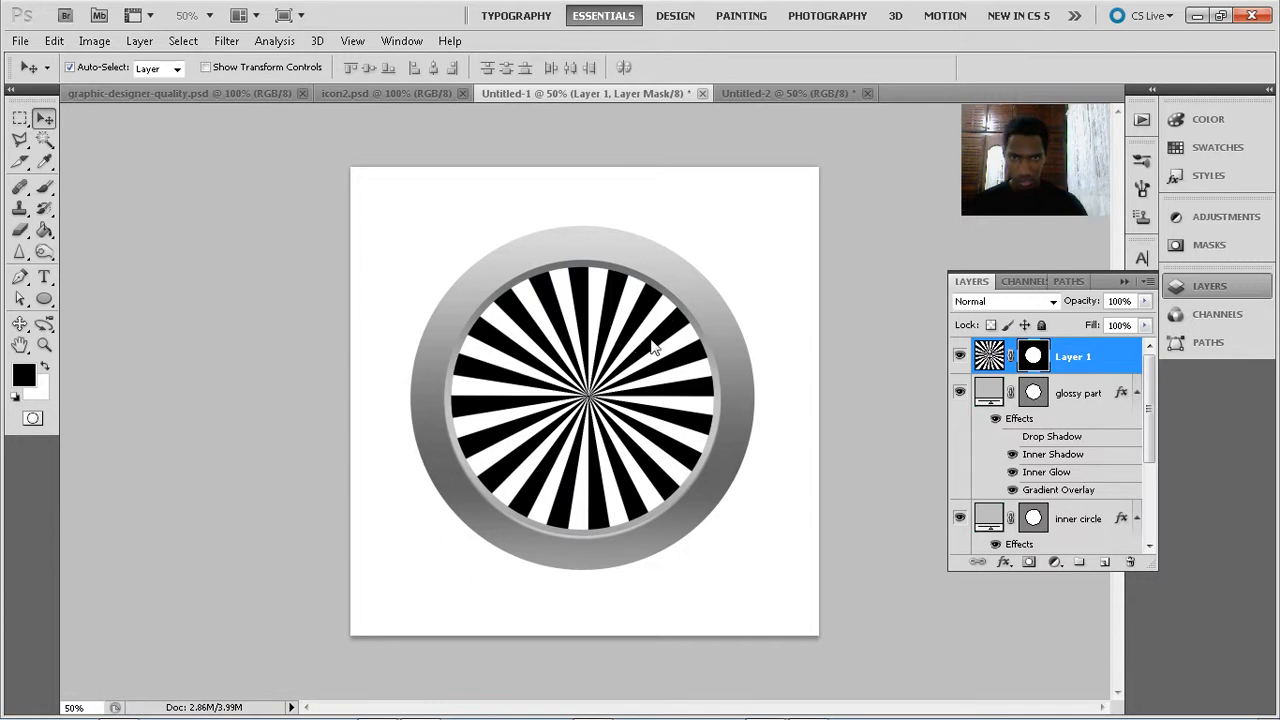
{"action": "left_click", "coordinate": [43, 120]}
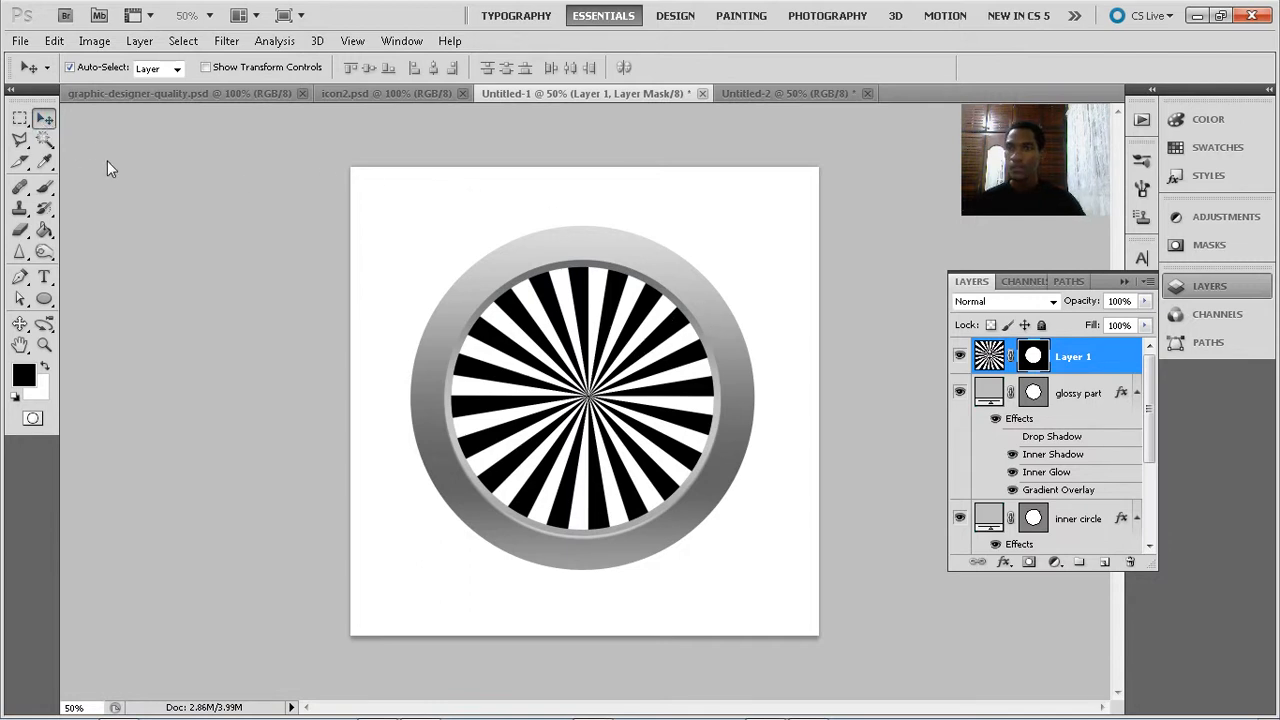
{"action": "left_click", "coordinate": [127, 176]}
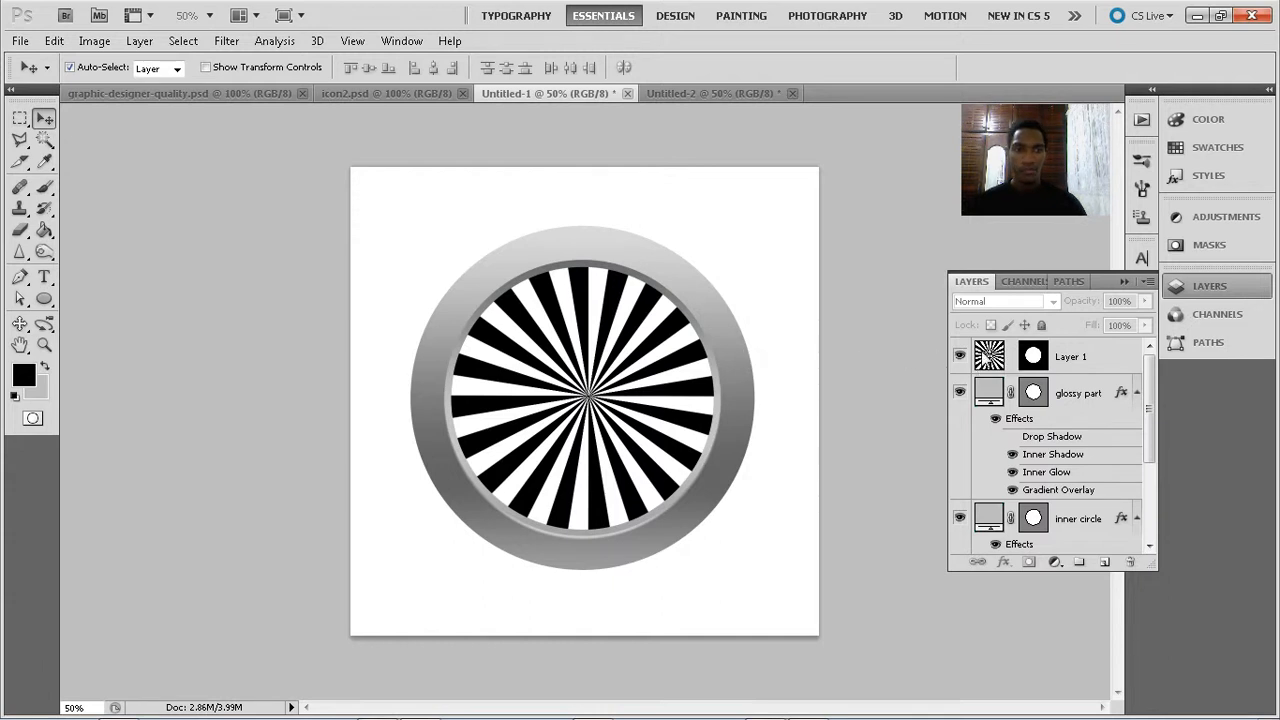
{"action": "left_click", "coordinate": [985, 360]}
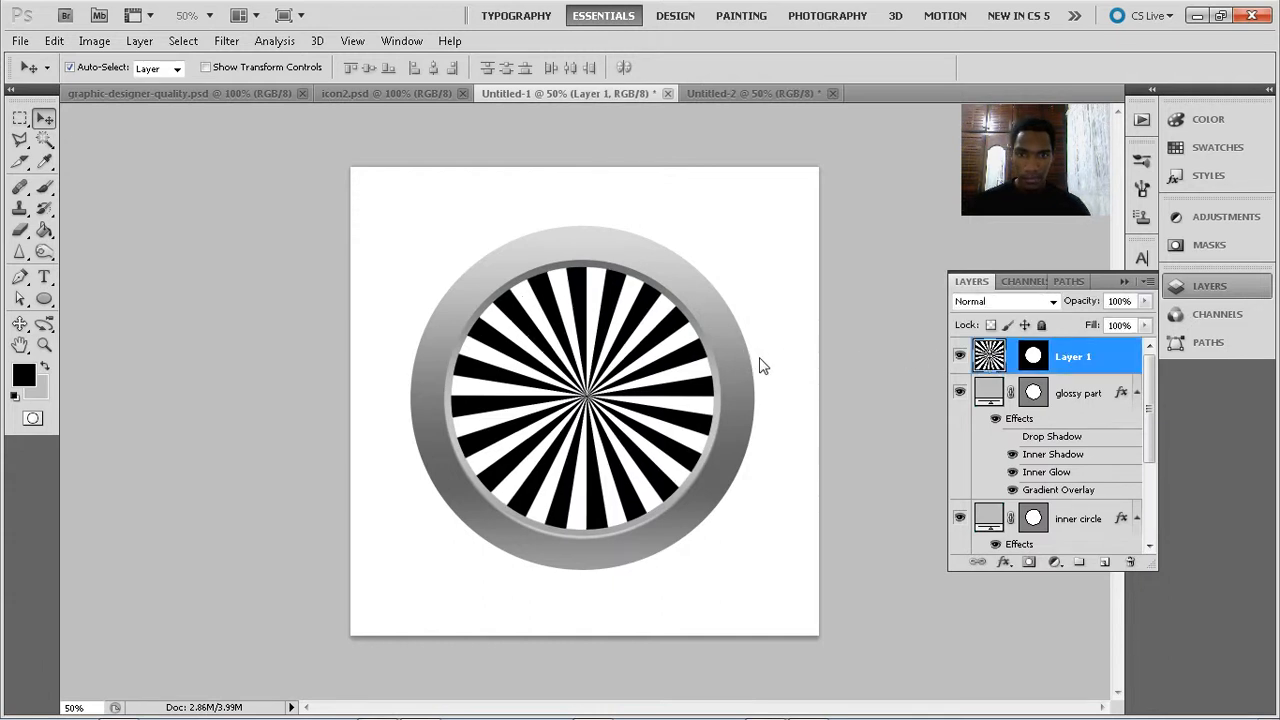
{"action": "left_click", "coordinate": [1012, 358]}
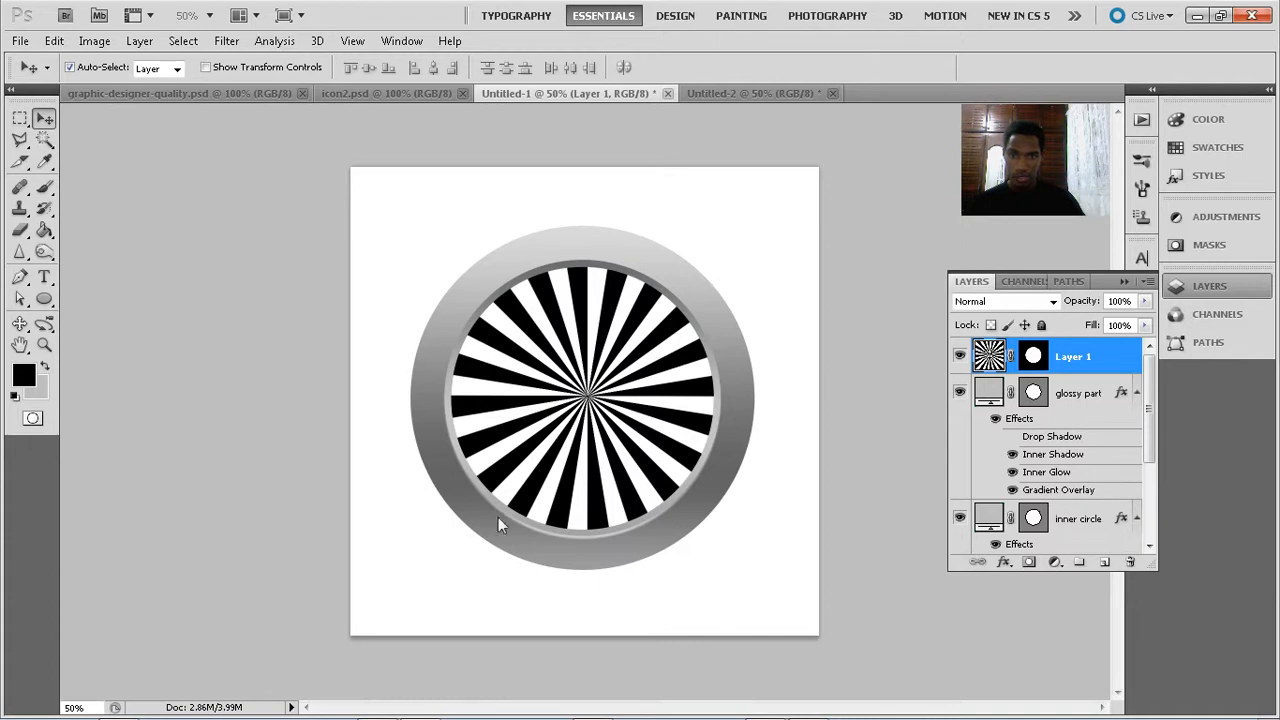
Check the icon2.psd reference and fade out the center of the rays on Layer 1's mask with a soft 300 px black brush
{"action": "left_click", "coordinate": [394, 95]}
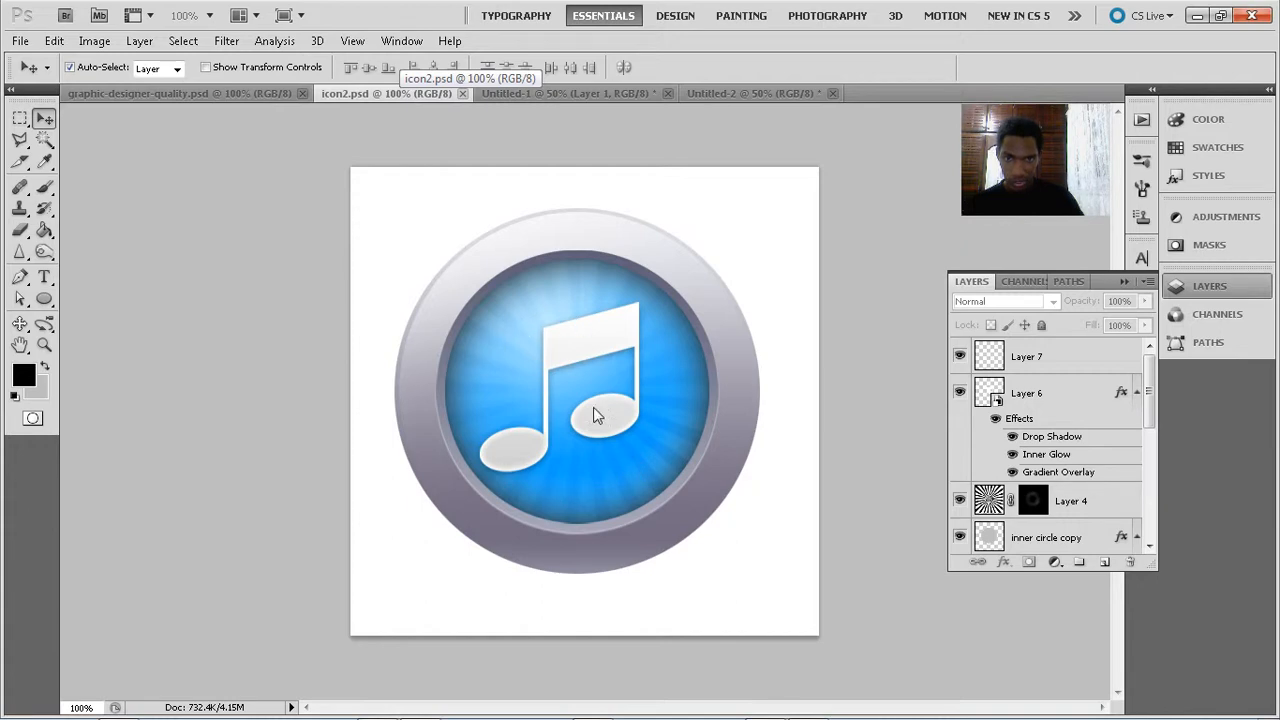
{"action": "left_click", "coordinate": [598, 93]}
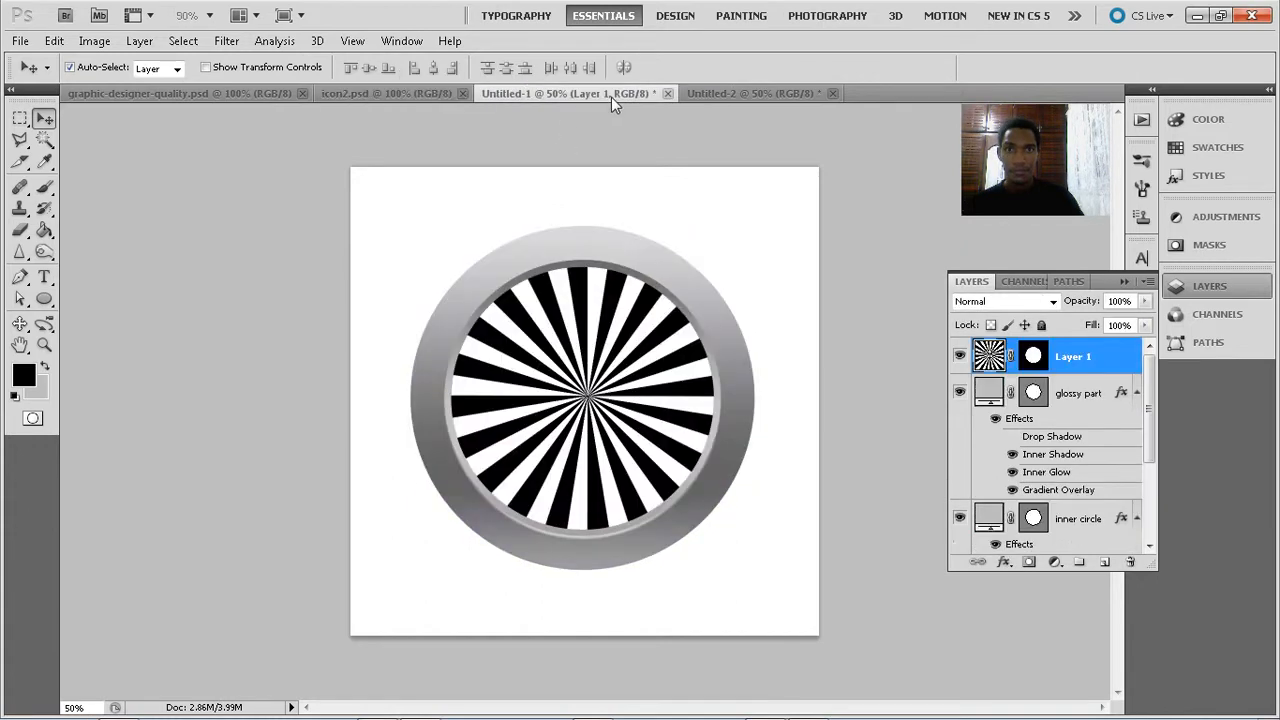
{"action": "left_click", "coordinate": [1036, 361]}
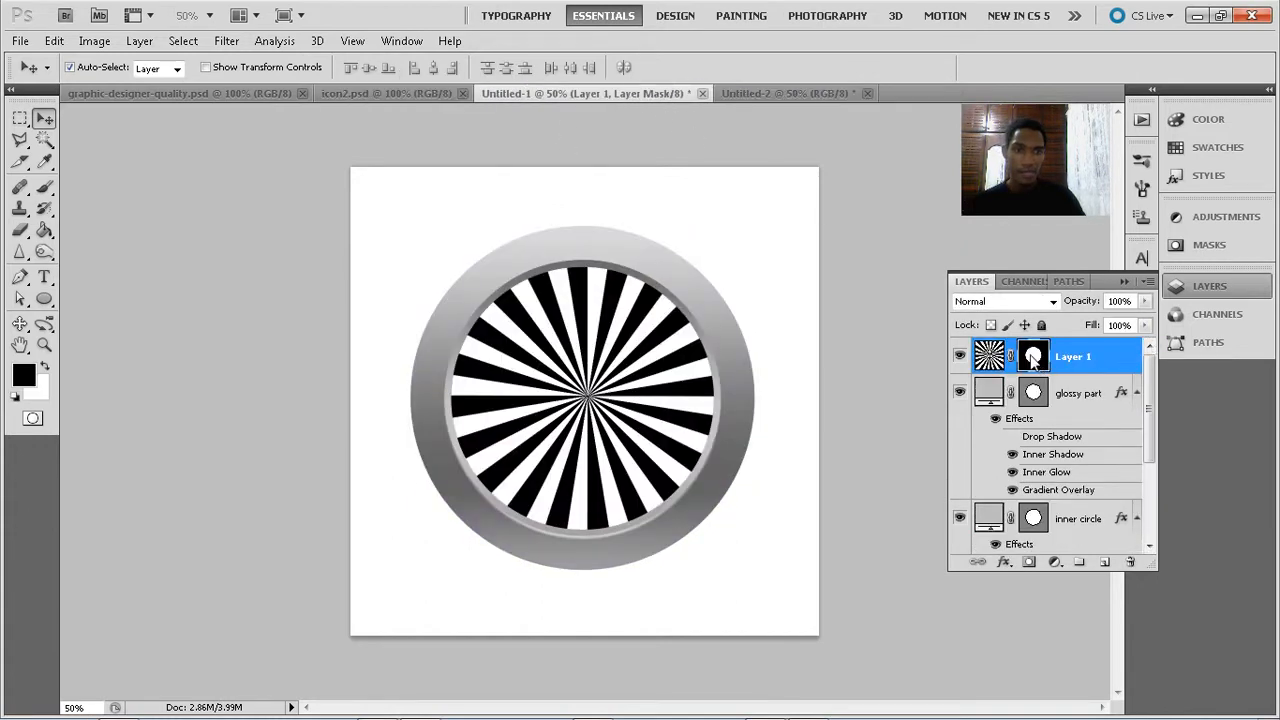
{"action": "left_click", "coordinate": [44, 188]}
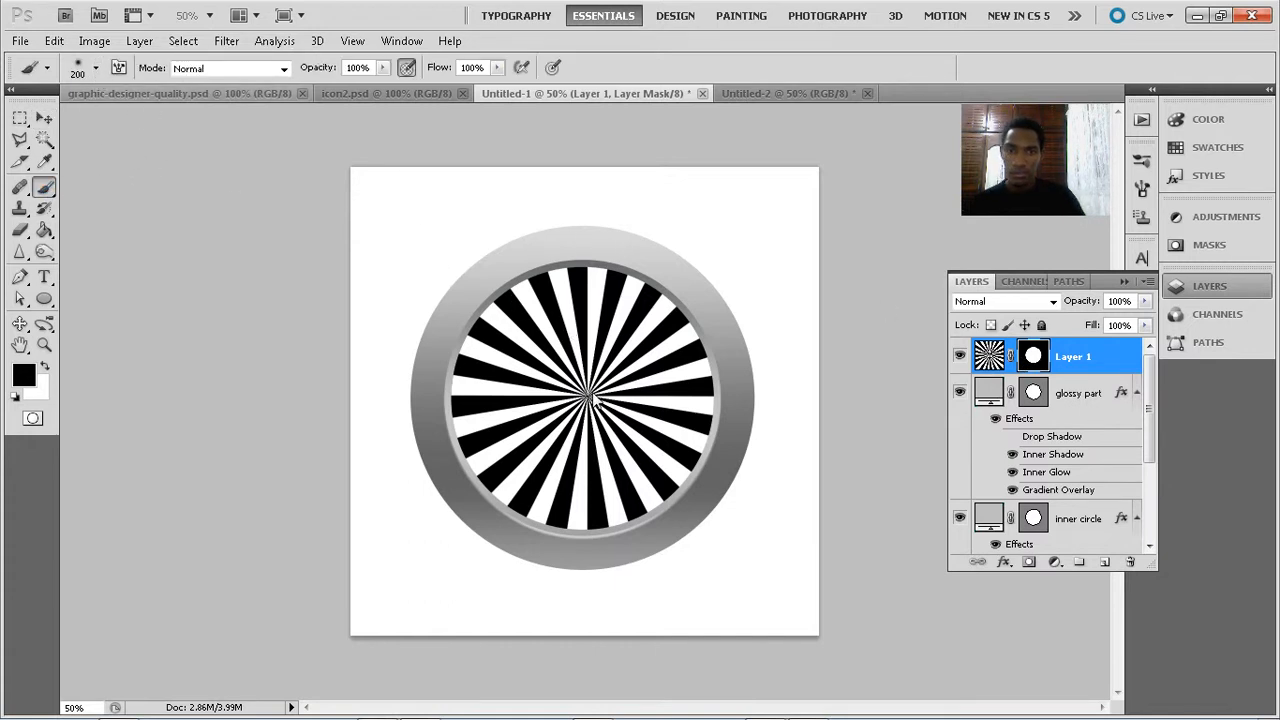
{"action": "key", "text": "bracketright"}
{"action": "key", "text": "bracketright"}
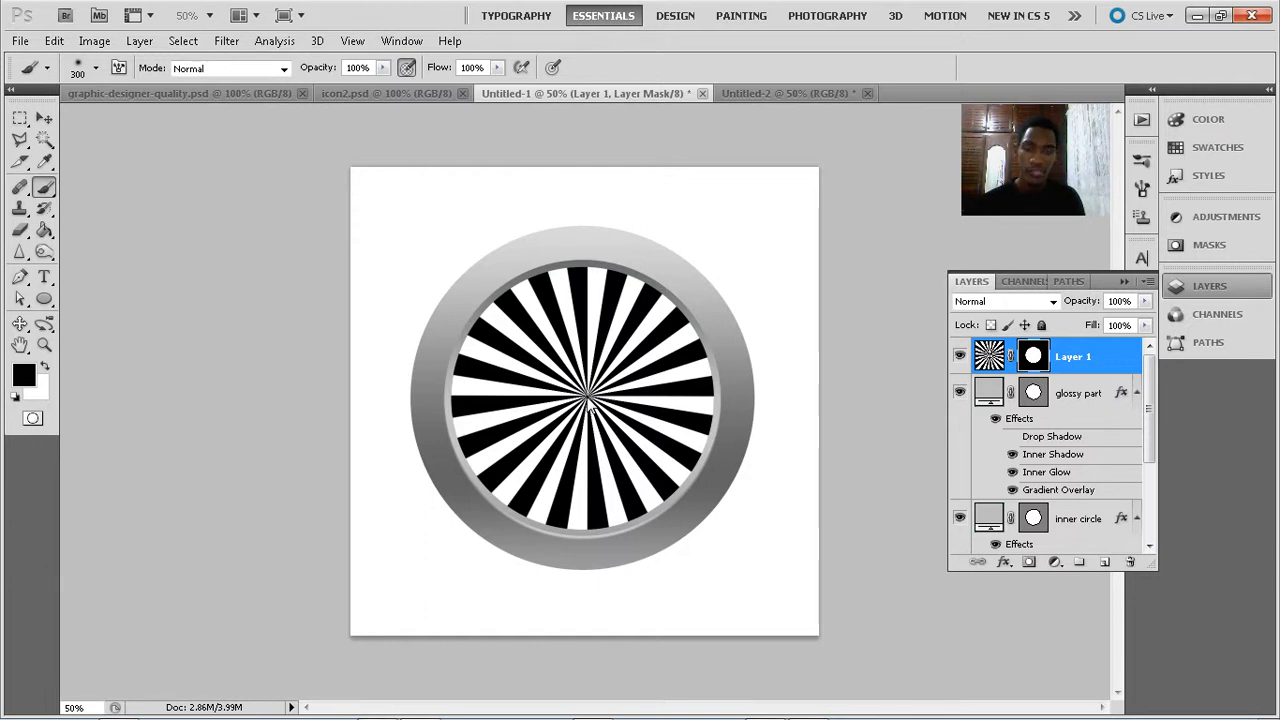
{"action": "left_click", "coordinate": [587, 397]}
{"action": "left_click", "coordinate": [587, 397]}
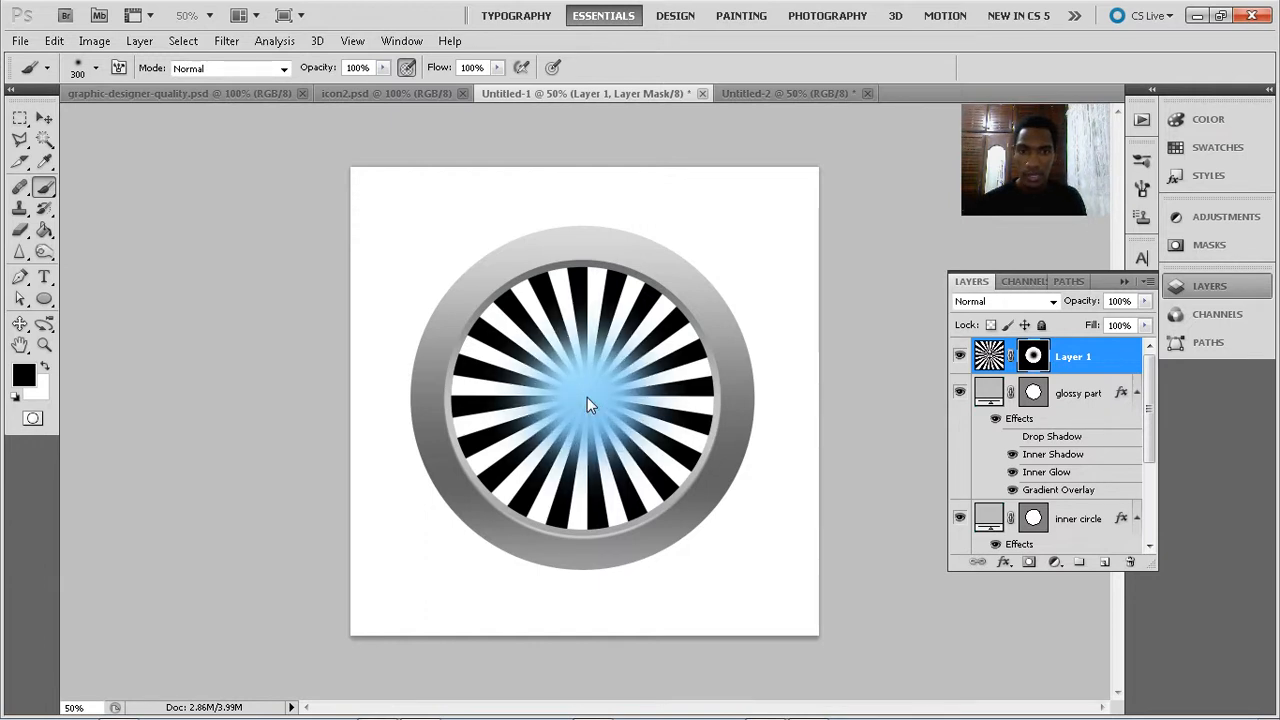
{"action": "left_click", "coordinate": [587, 397]}
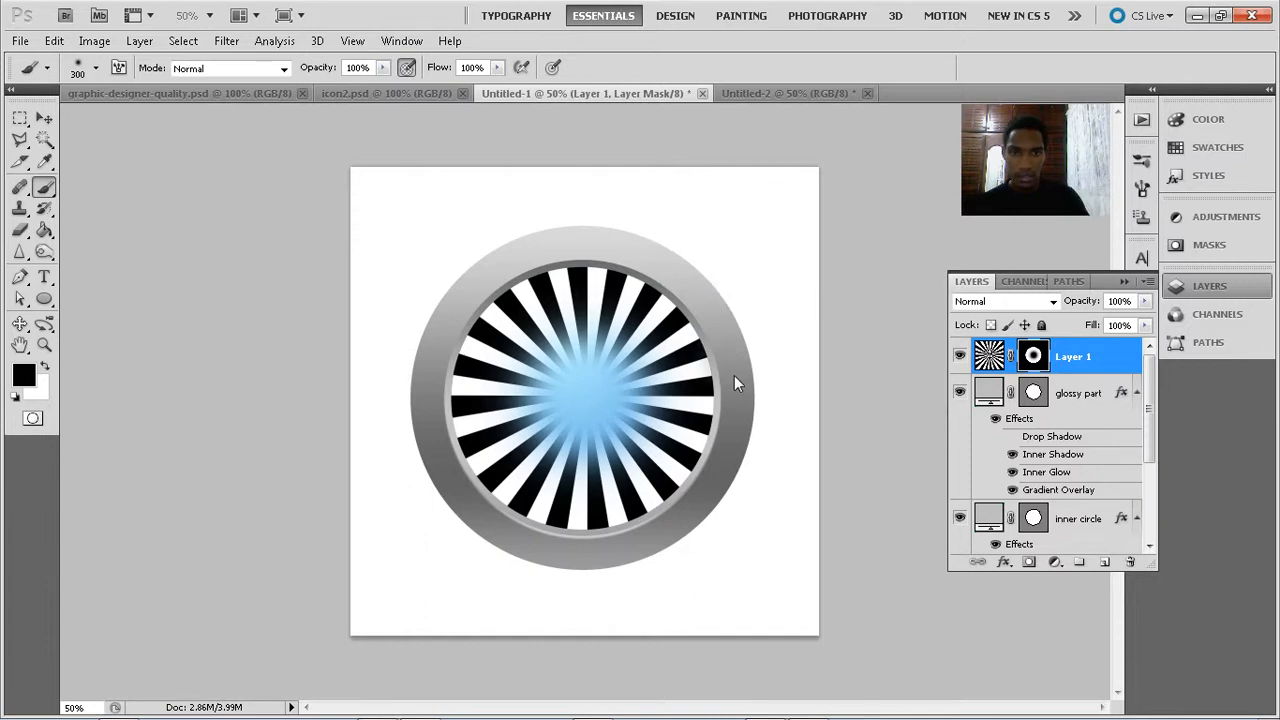
Soften the outer ends of the rays all around the circle's rim by painting black on Layer 1's mask
{"action": "left_click_drag", "start_coordinate": [697, 477], "coordinate": [601, 528]}
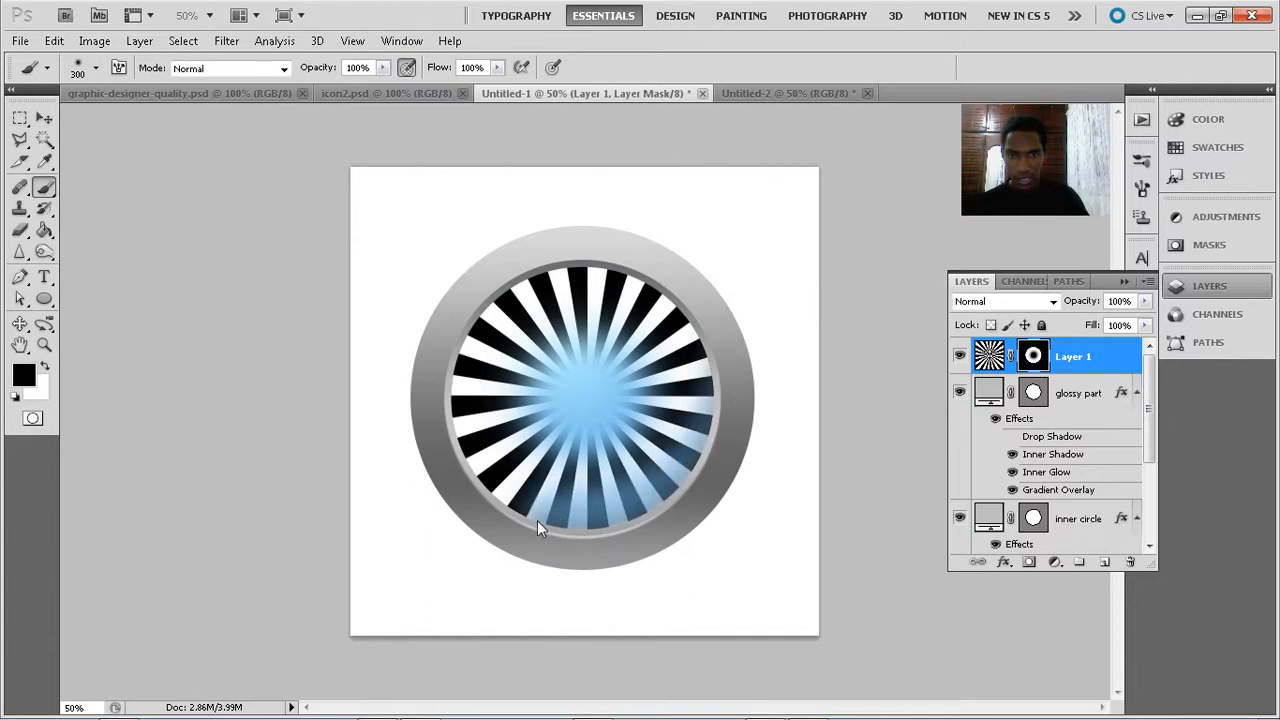
{"action": "mouse_move", "coordinate": [485, 492]}
{"action": "left_mouse_down"}
{"action": "mouse_move", "coordinate": [450, 399]}
{"action": "mouse_move", "coordinate": [466, 321]}
{"action": "mouse_move", "coordinate": [572, 262]}
{"action": "mouse_move", "coordinate": [642, 265]}
{"action": "mouse_move", "coordinate": [713, 351]}
{"action": "mouse_move", "coordinate": [678, 462]}
{"action": "mouse_move", "coordinate": [597, 538]}
{"action": "mouse_move", "coordinate": [505, 519]}
{"action": "mouse_move", "coordinate": [452, 468]}
{"action": "mouse_move", "coordinate": [431, 331]}
{"action": "mouse_move", "coordinate": [563, 266]}
{"action": "mouse_move", "coordinate": [640, 269]}
{"action": "mouse_move", "coordinate": [720, 380]}
{"action": "mouse_move", "coordinate": [636, 518]}
{"action": "left_mouse_up"}
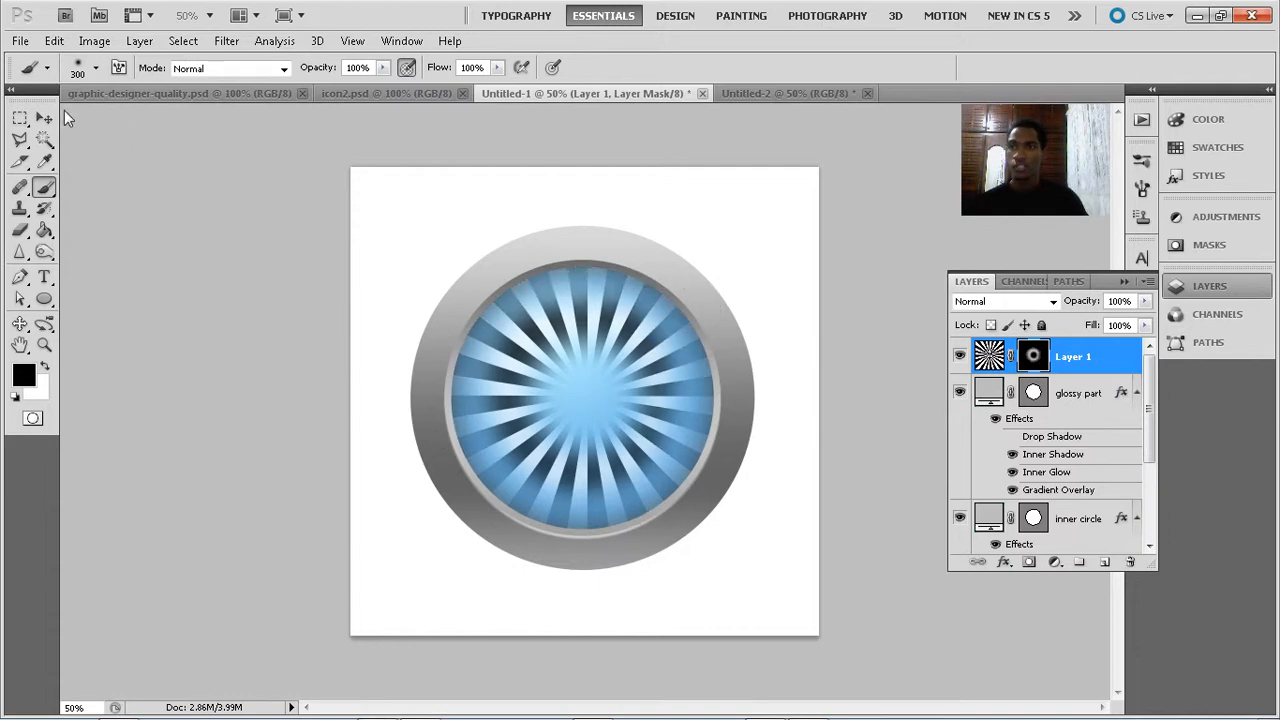
{"action": "key", "text": "v"}
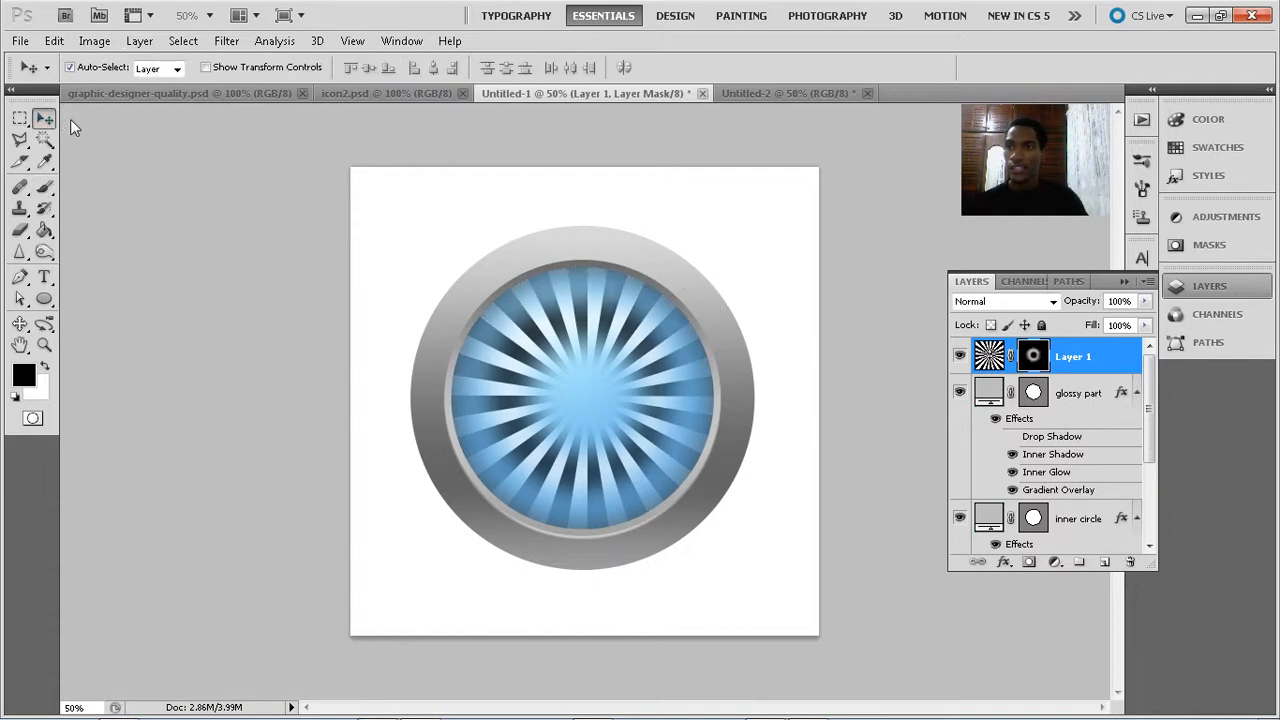
Try the Overlay, Lighter Color and Darker Color blend modes on the rays of Layer 1
{"action": "left_click", "coordinate": [1086, 354]}
{"action": "left_click", "coordinate": [1044, 300]}
{"action": "left_click", "coordinate": [971, 245]}
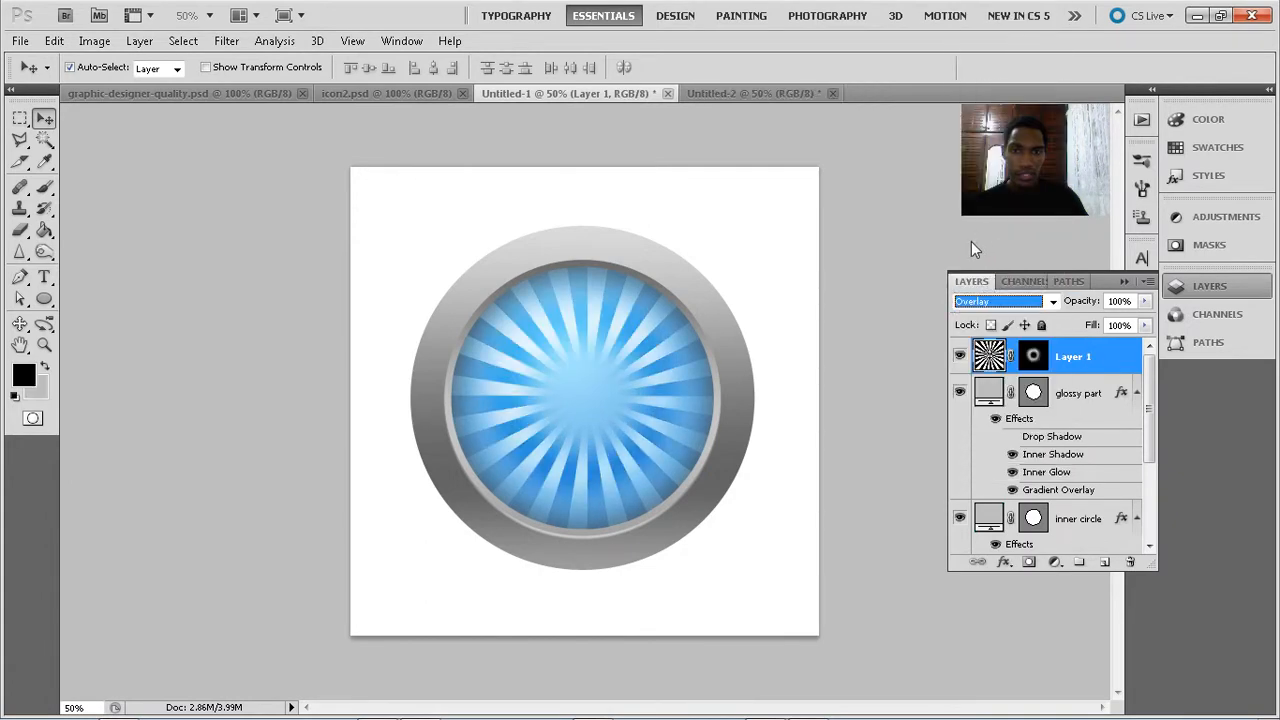
{"action": "key", "text": "Up"}
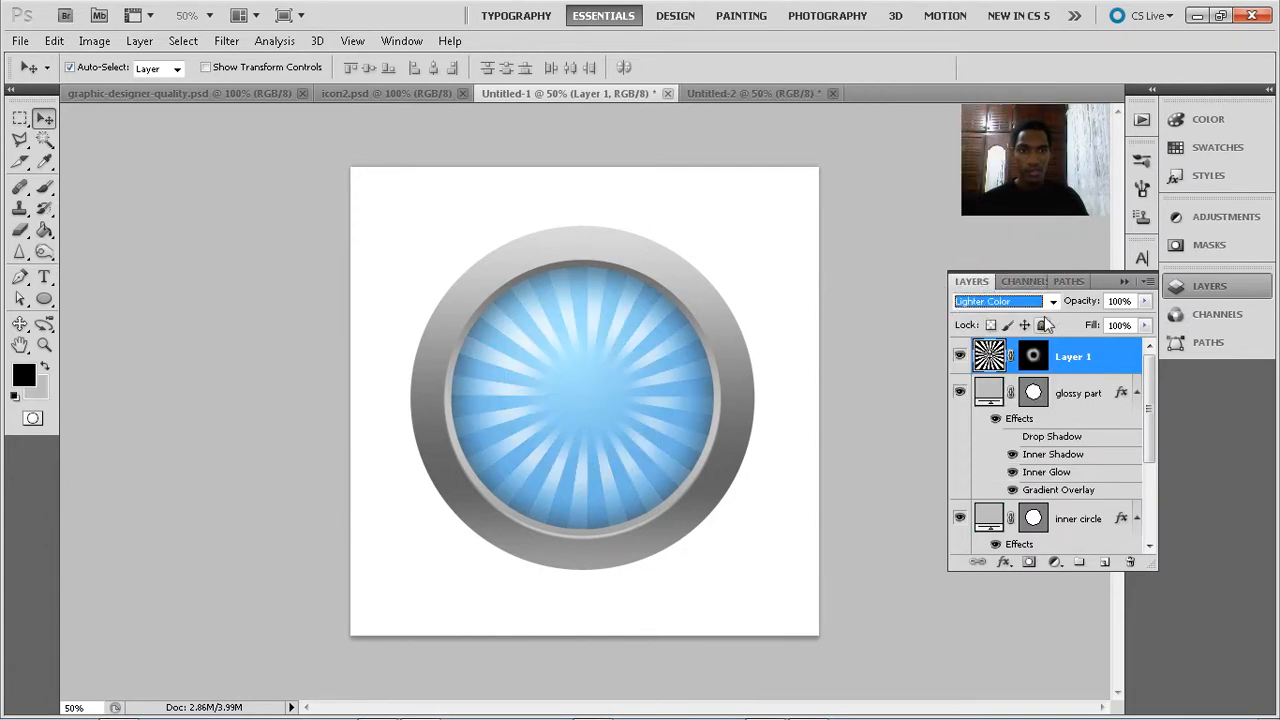
{"action": "key", "text": "Up"}
{"action": "key", "text": "Up"}
{"action": "key", "text": "Up"}
{"action": "key", "text": "Up"}
{"action": "key", "text": "Up"}
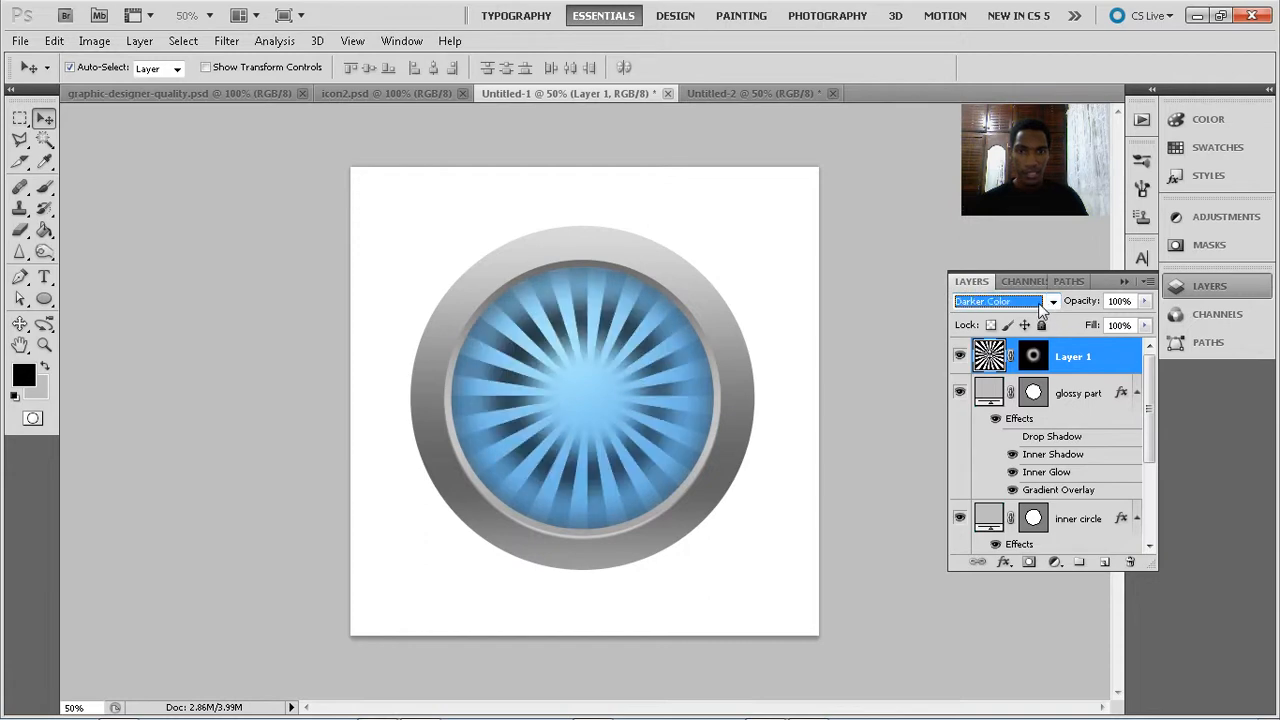
Set Layer 1's blend mode to Soft Light and reduce its opacity so the rays look fainter
{"action": "left_click", "coordinate": [1044, 302]}
{"action": "left_click", "coordinate": [1002, 251]}
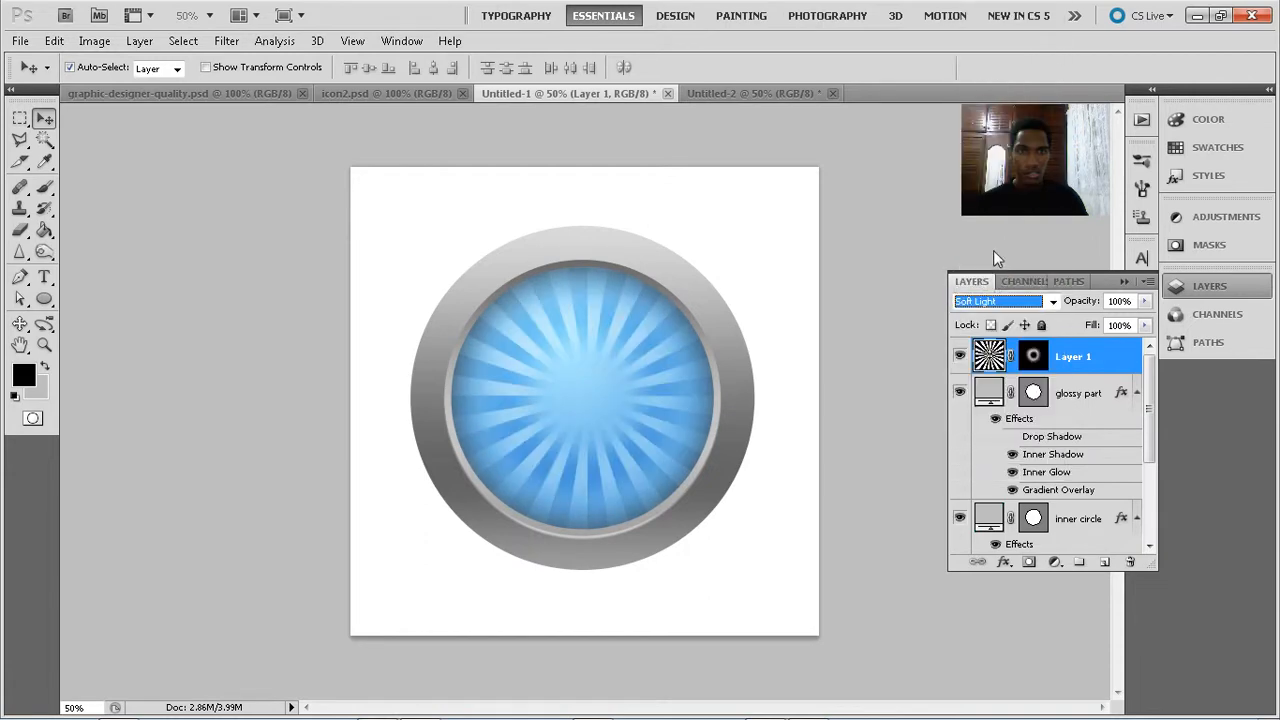
{"action": "left_click_drag", "start_coordinate": [1145, 301], "coordinate": [1094, 328]}
{"action": "left_click", "coordinate": [867, 353]}
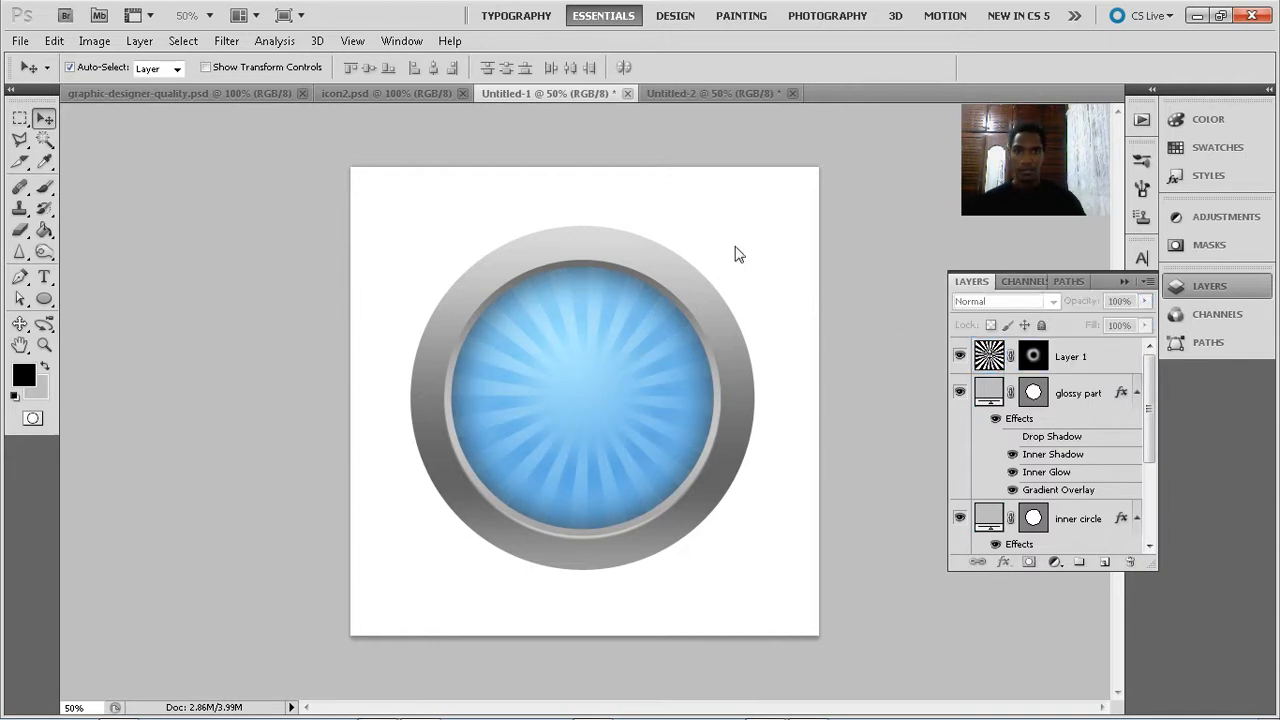
Check the icon2.psd reference, close the Untitled-2 rays document and return to Untitled-1
{"action": "left_click", "coordinate": [410, 96]}
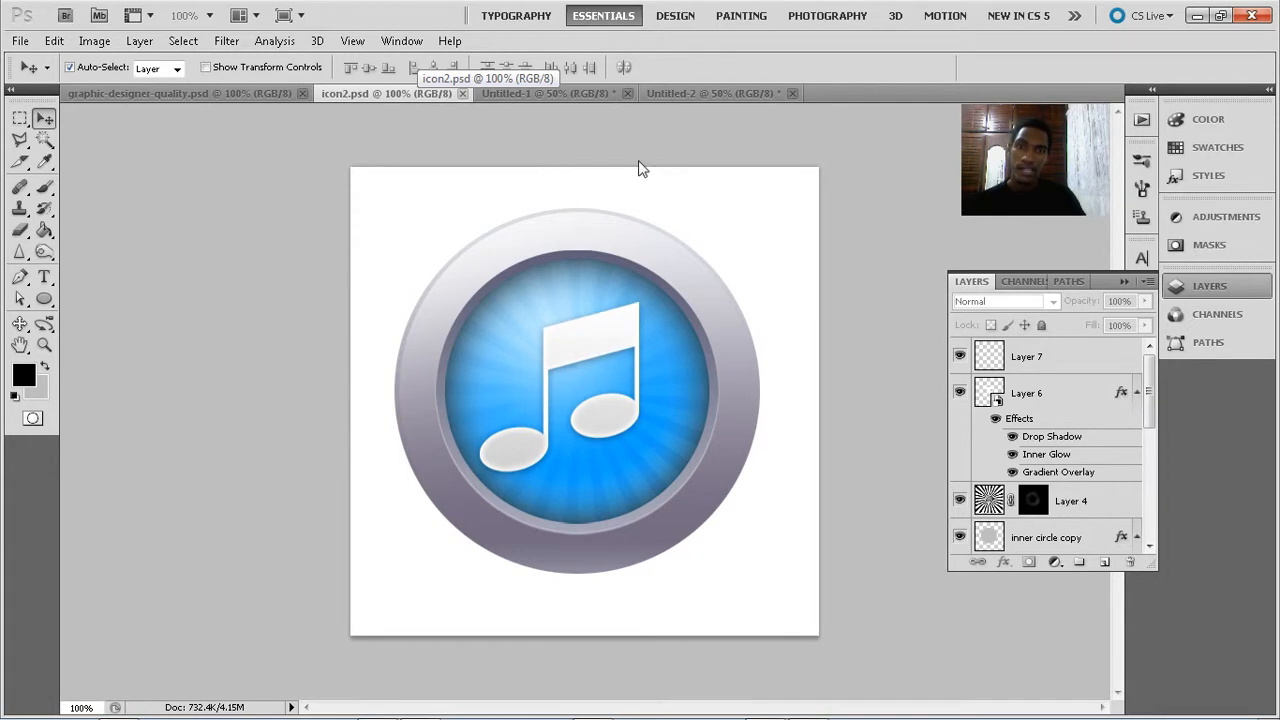
{"action": "left_click", "coordinate": [678, 94]}
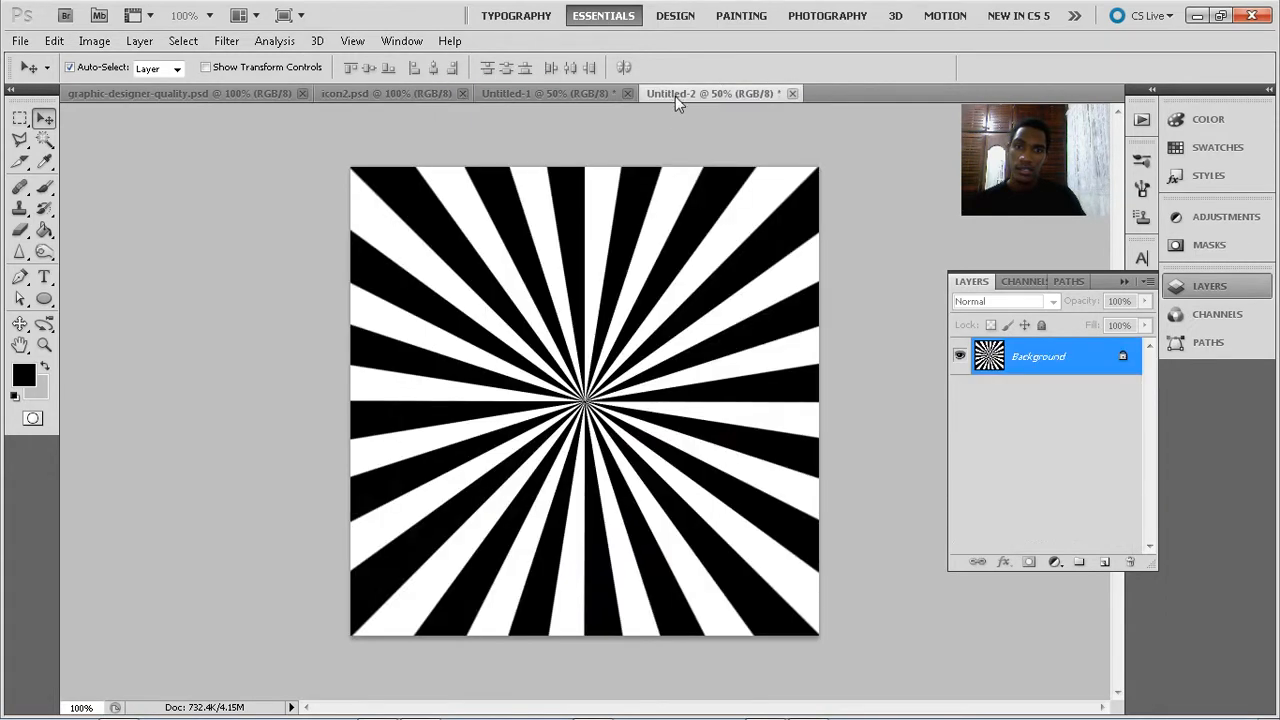
{"action": "left_click", "coordinate": [793, 94]}
{"action": "left_click", "coordinate": [652, 289]}
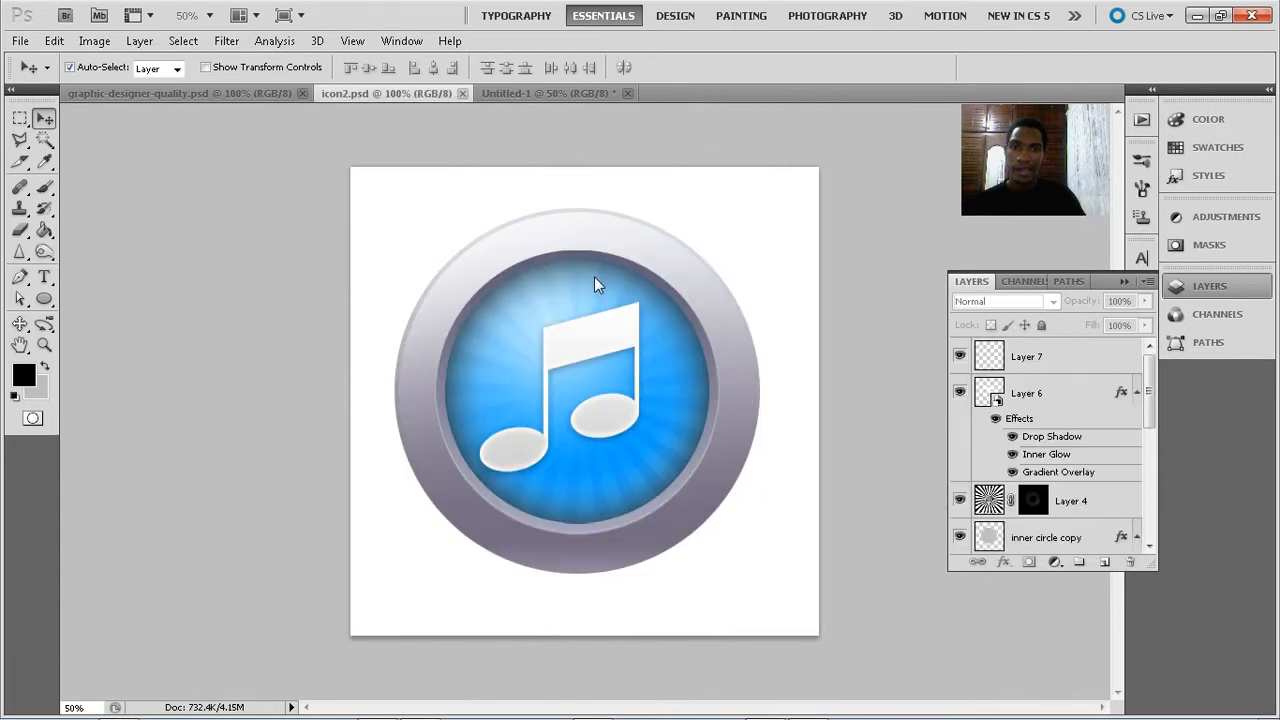
{"action": "left_click", "coordinate": [526, 94]}
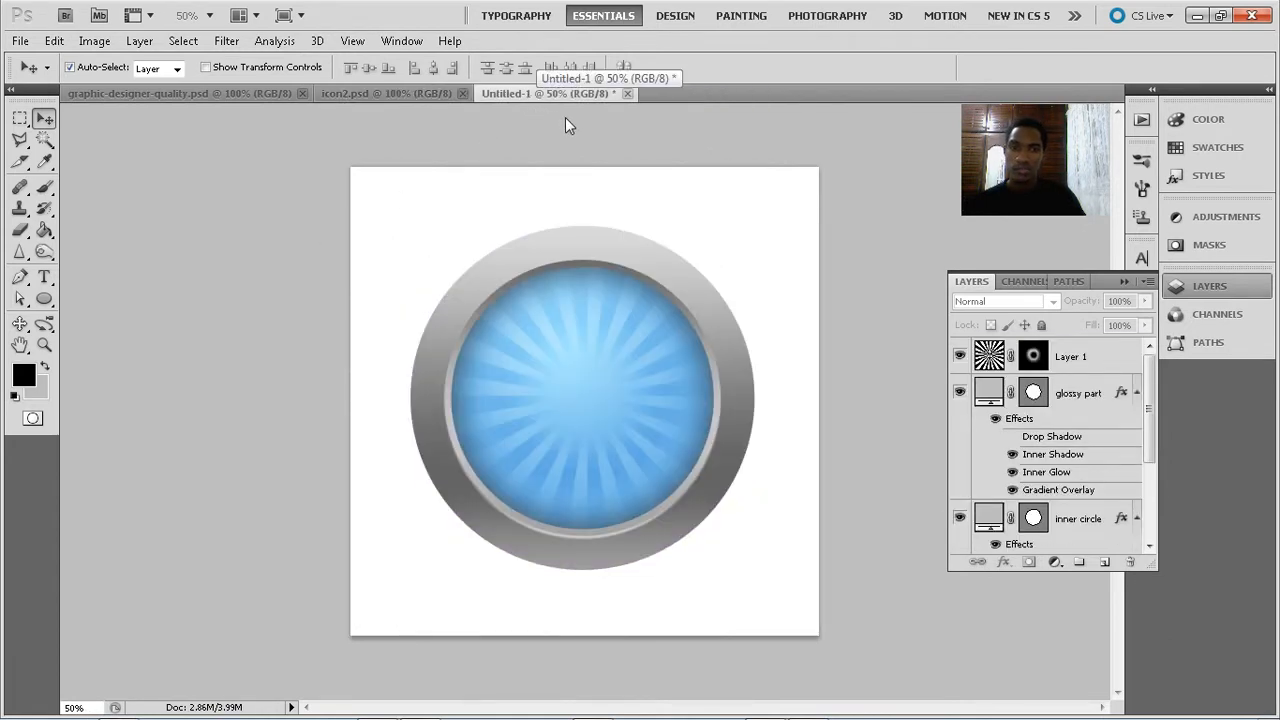
Add a new layer above Layer 1 and set the foreground color to white (ffffff) for an elliptical shape
{"action": "left_click", "coordinate": [1123, 354]}
{"action": "left_click", "coordinate": [1105, 562]}
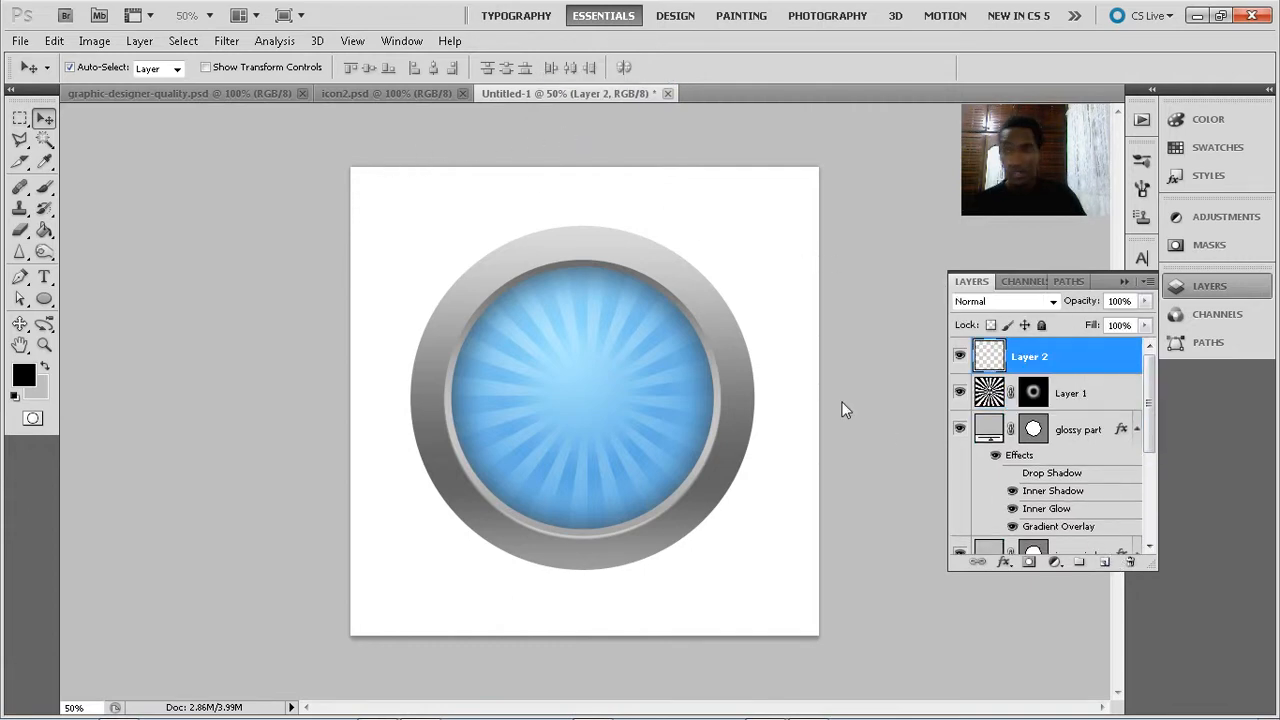
{"action": "left_click_drag", "start_coordinate": [20, 118], "coordinate": [62, 122]}
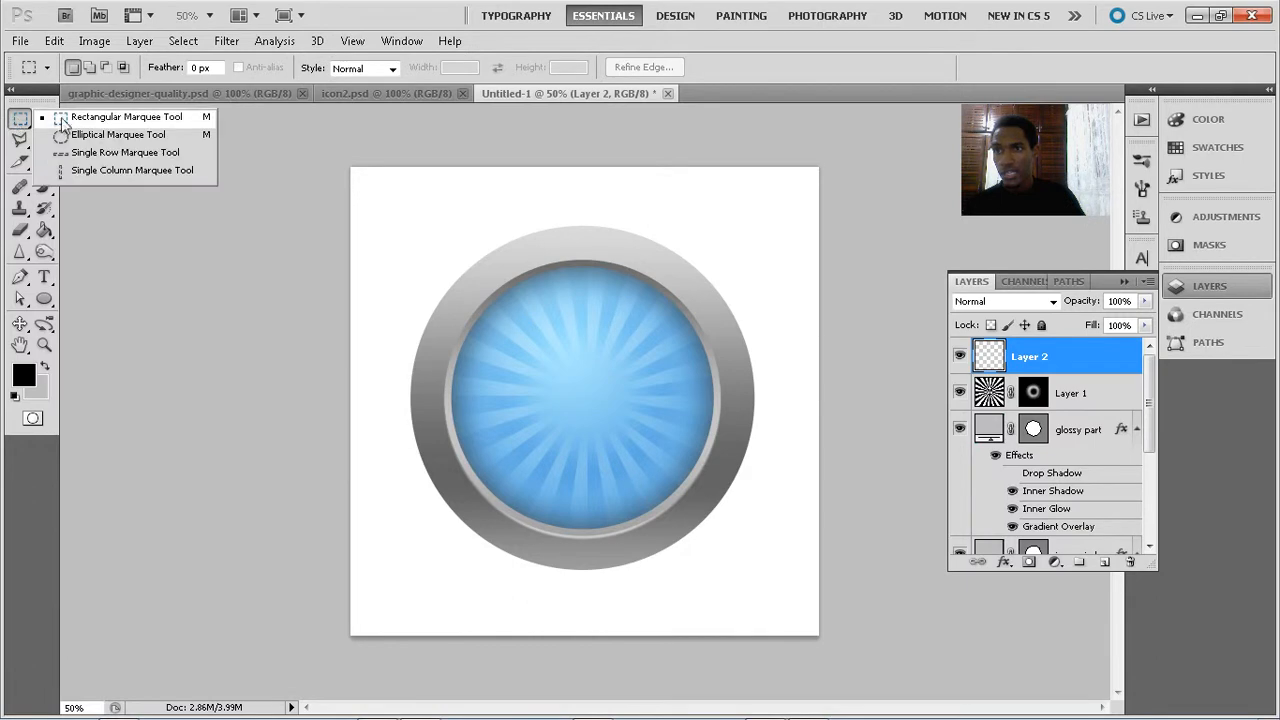
{"action": "left_click", "coordinate": [92, 139]}
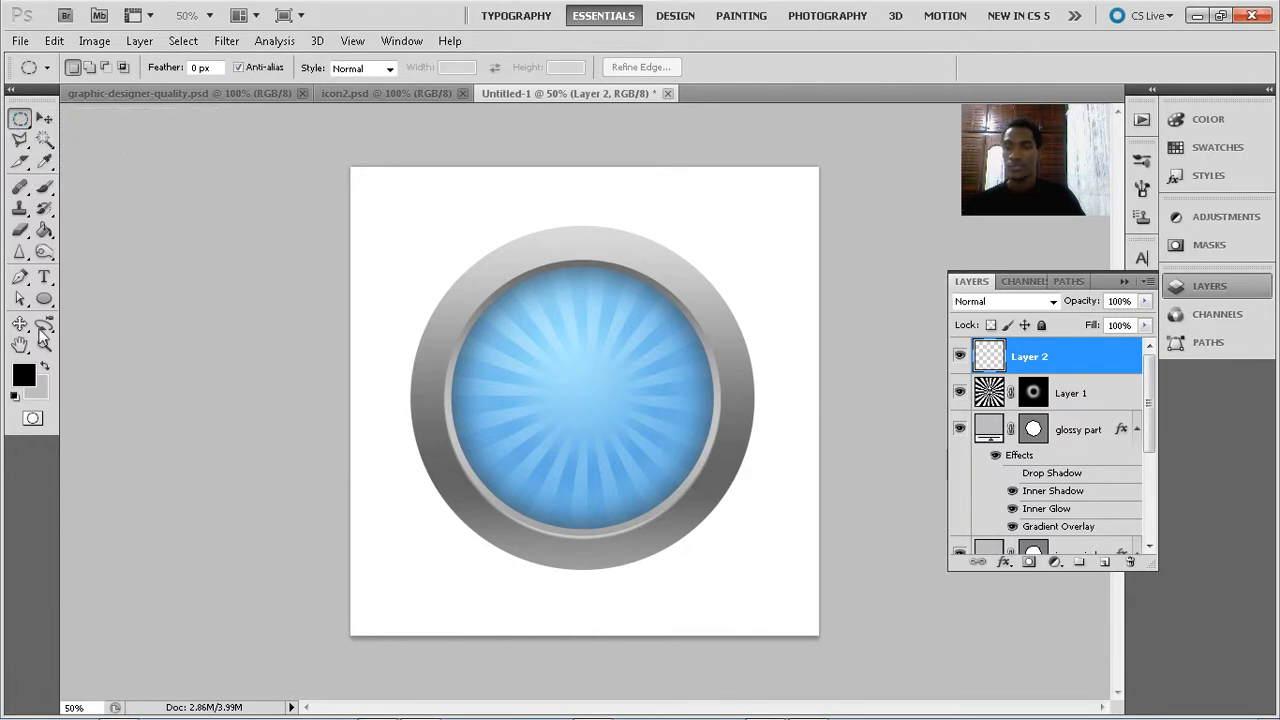
{"action": "left_click", "coordinate": [27, 368]}
{"action": "left_click", "coordinate": [381, 369]}
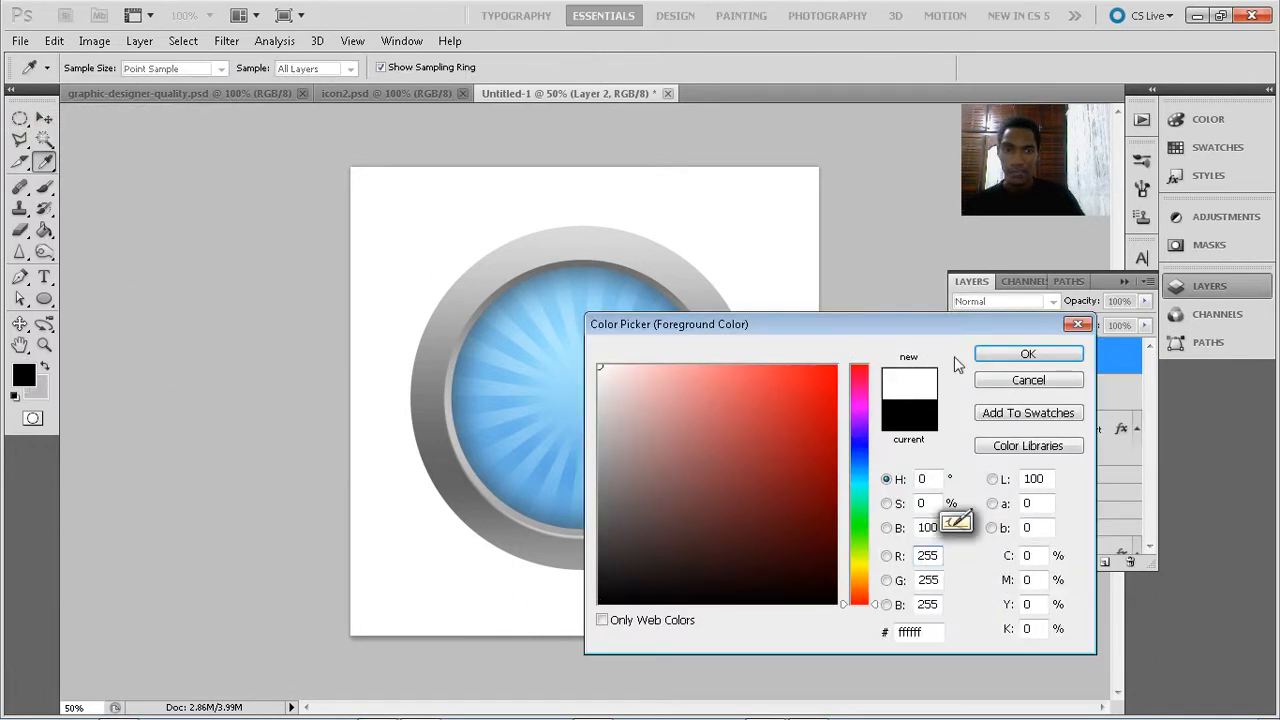
{"action": "key", "text": "Return"}
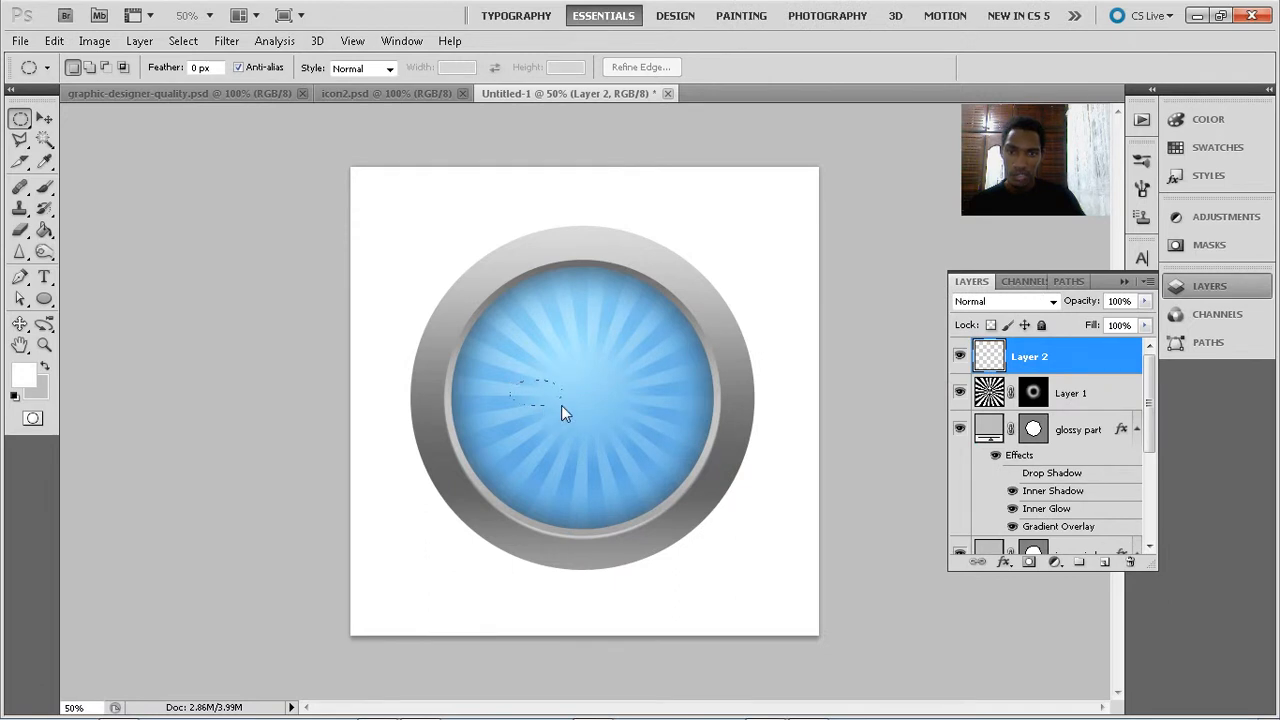
Make a small horizontal elliptical selection left of the blue circle's center, fill it with white and deselect it
{"action": "left_click_drag", "start_coordinate": [565, 416], "coordinate": [571, 416]}
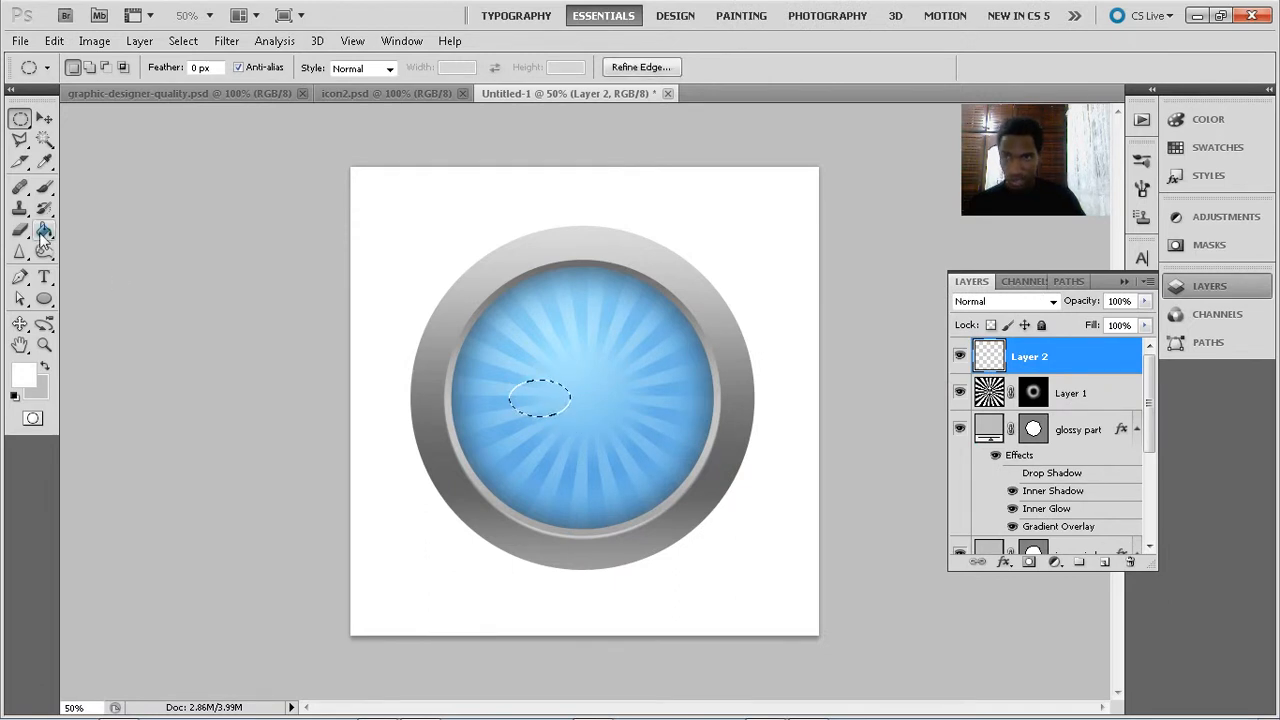
{"action": "left_click", "coordinate": [44, 230]}
{"action": "left_click", "coordinate": [539, 402]}
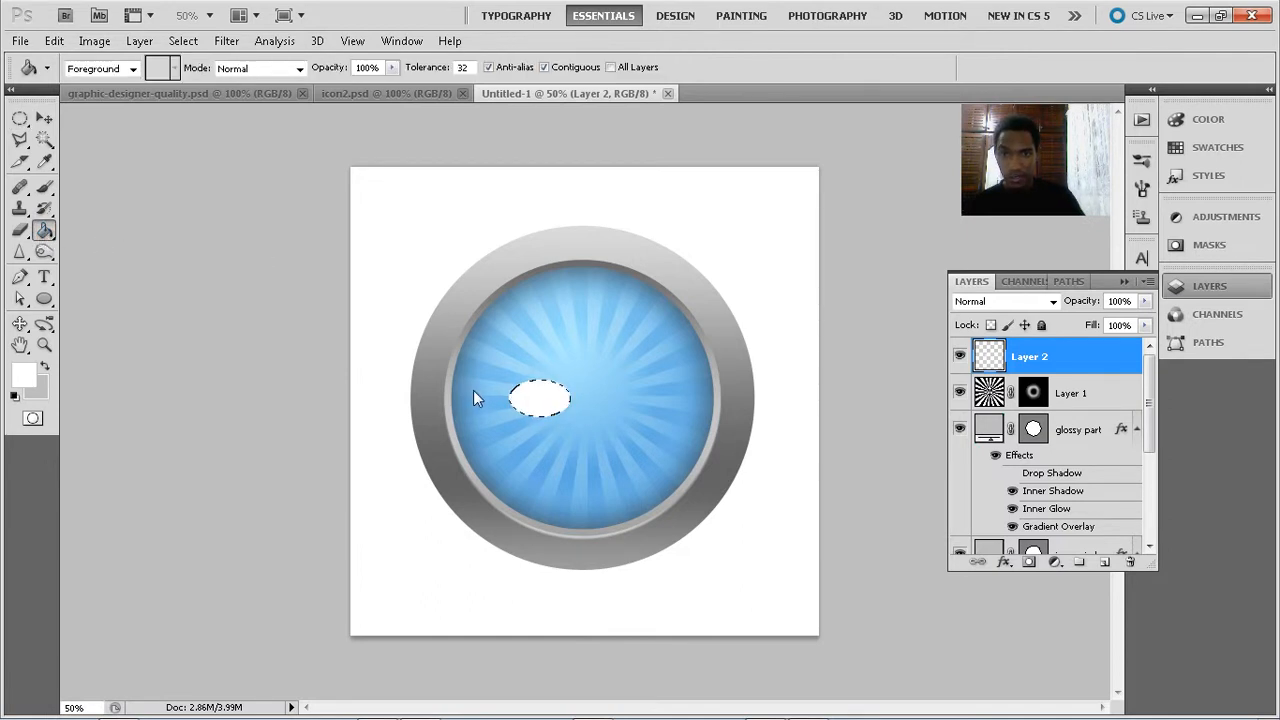
{"action": "left_click", "coordinate": [45, 140]}
{"action": "key", "text": "ctrl+d"}
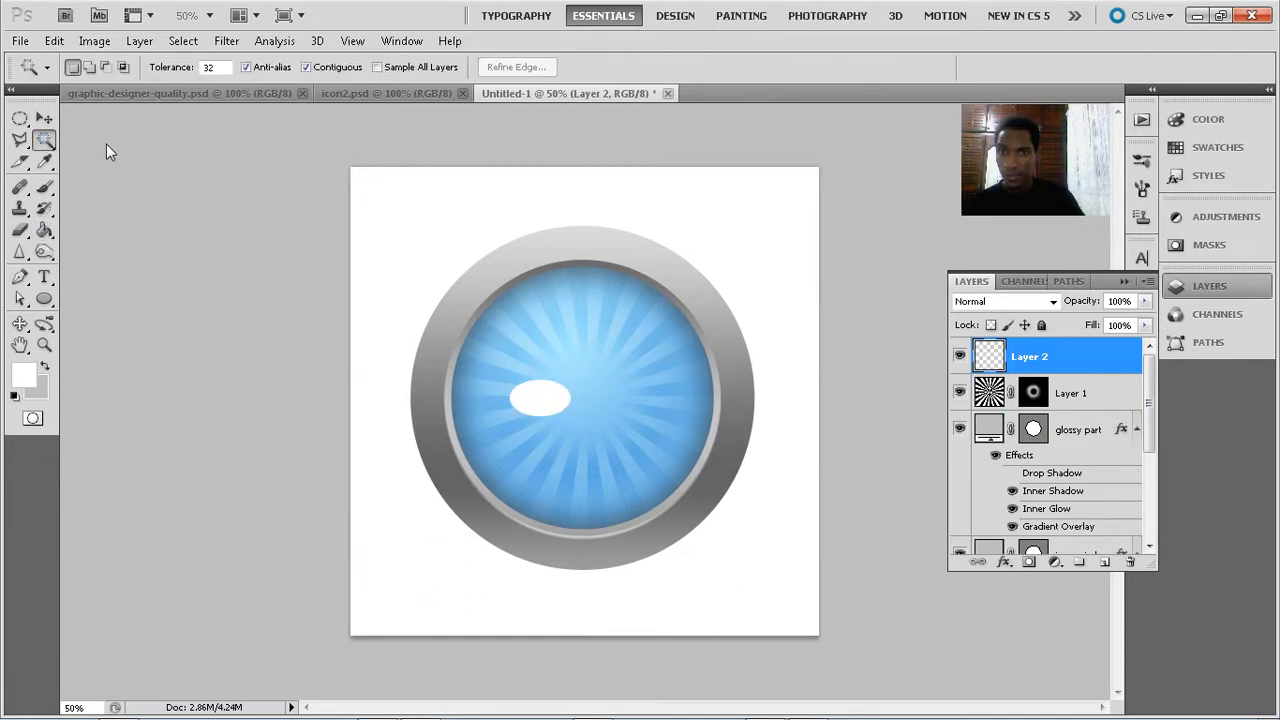
Move the white ellipse slightly down and left, and compare it with the note head in icon2.psd
{"action": "key", "text": "ctrl+plus"}
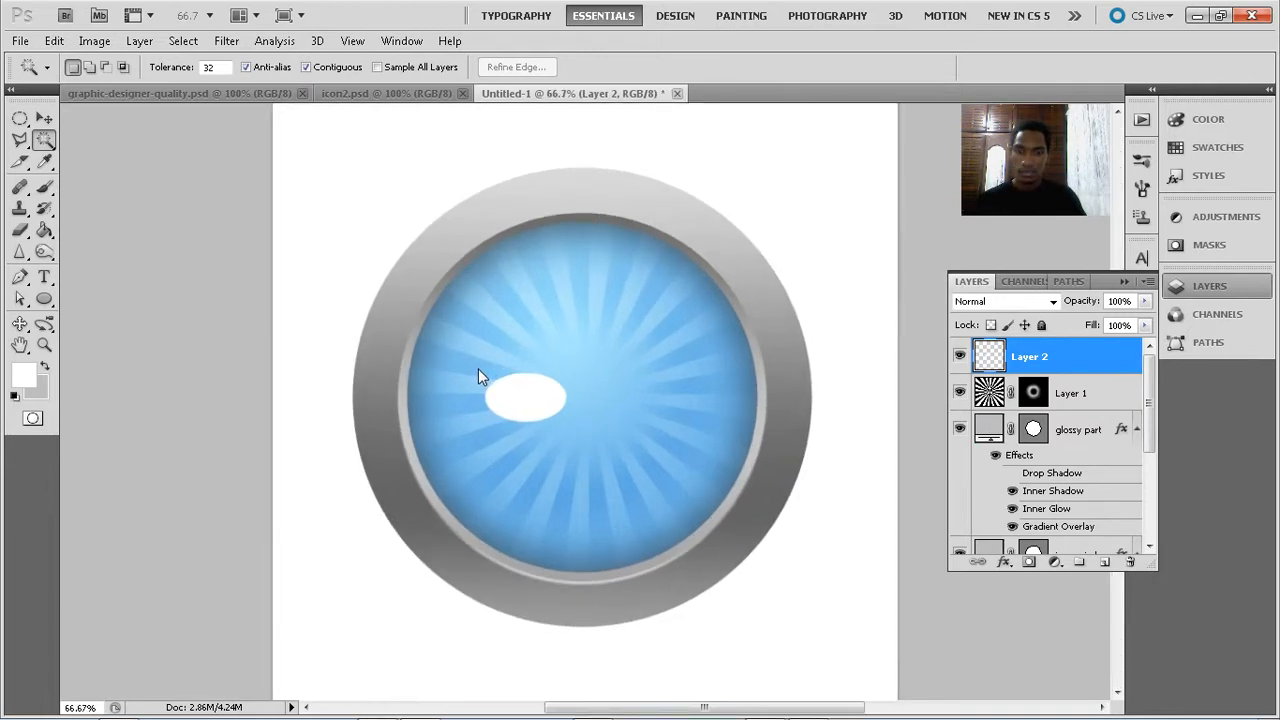
{"action": "key", "text": "v"}
{"action": "left_click_drag", "start_coordinate": [526, 401], "coordinate": [506, 426]}
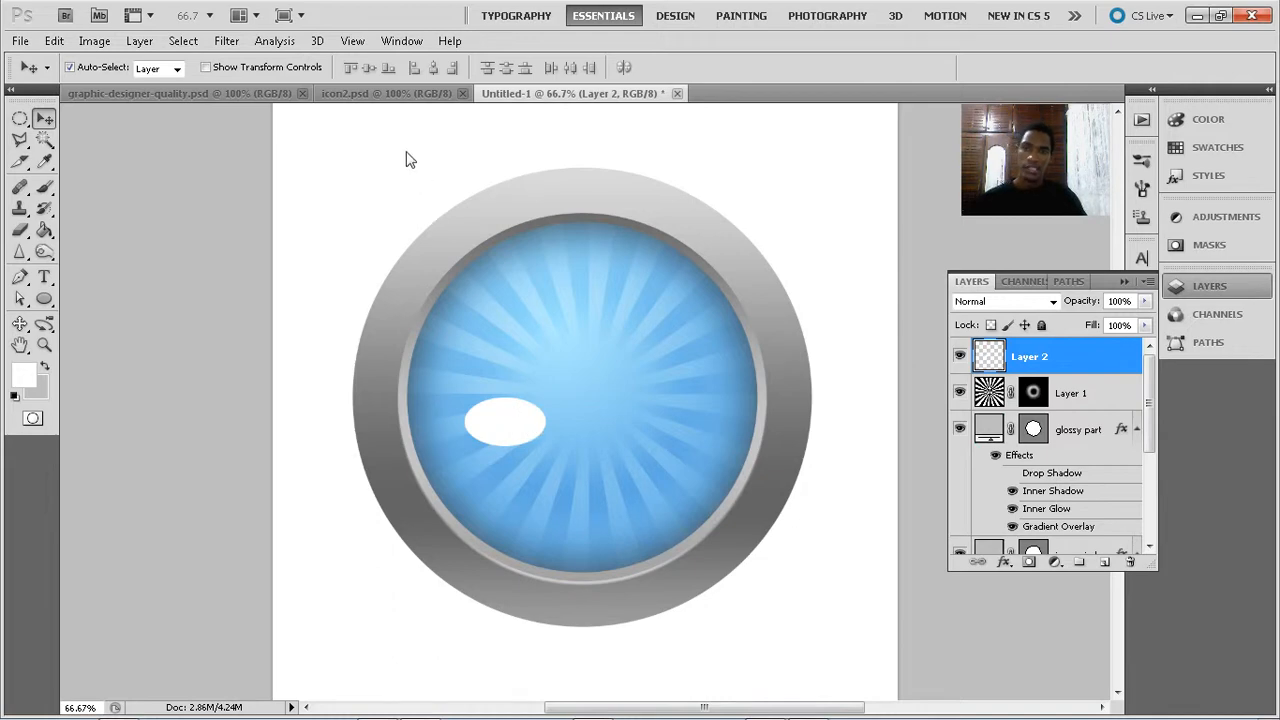
{"action": "left_click", "coordinate": [388, 95]}
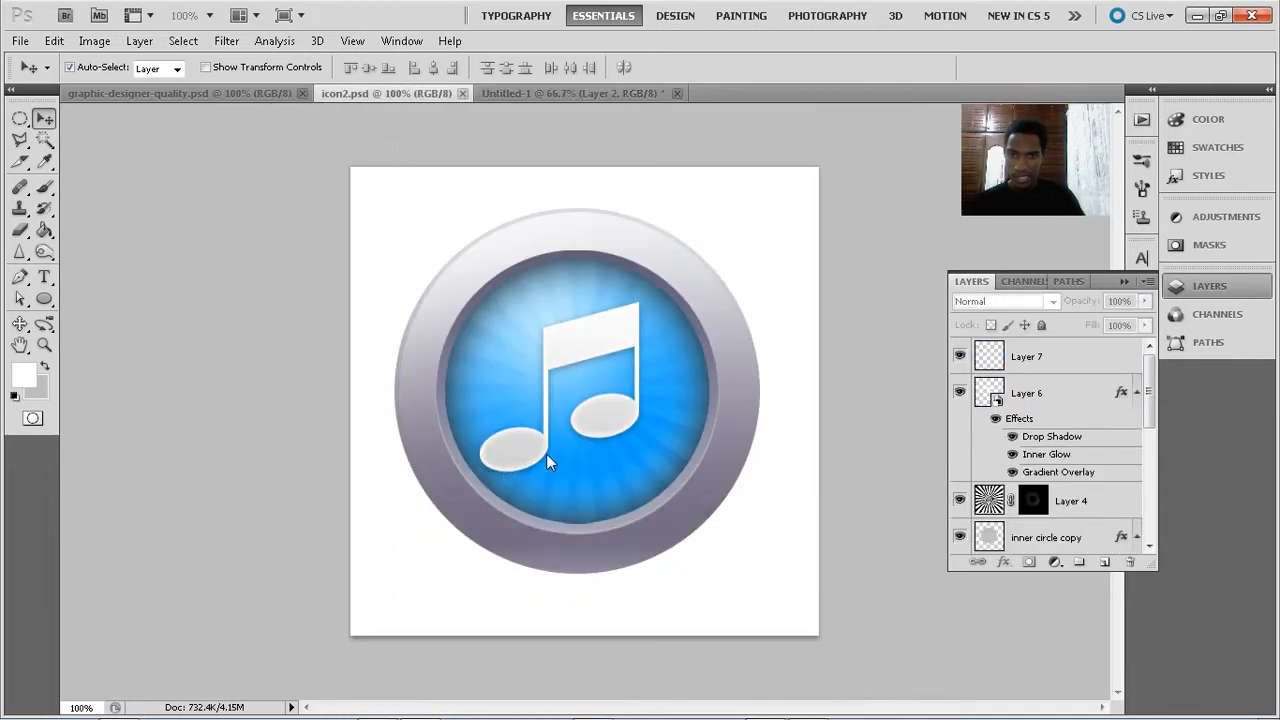
{"action": "left_click", "coordinate": [533, 94]}
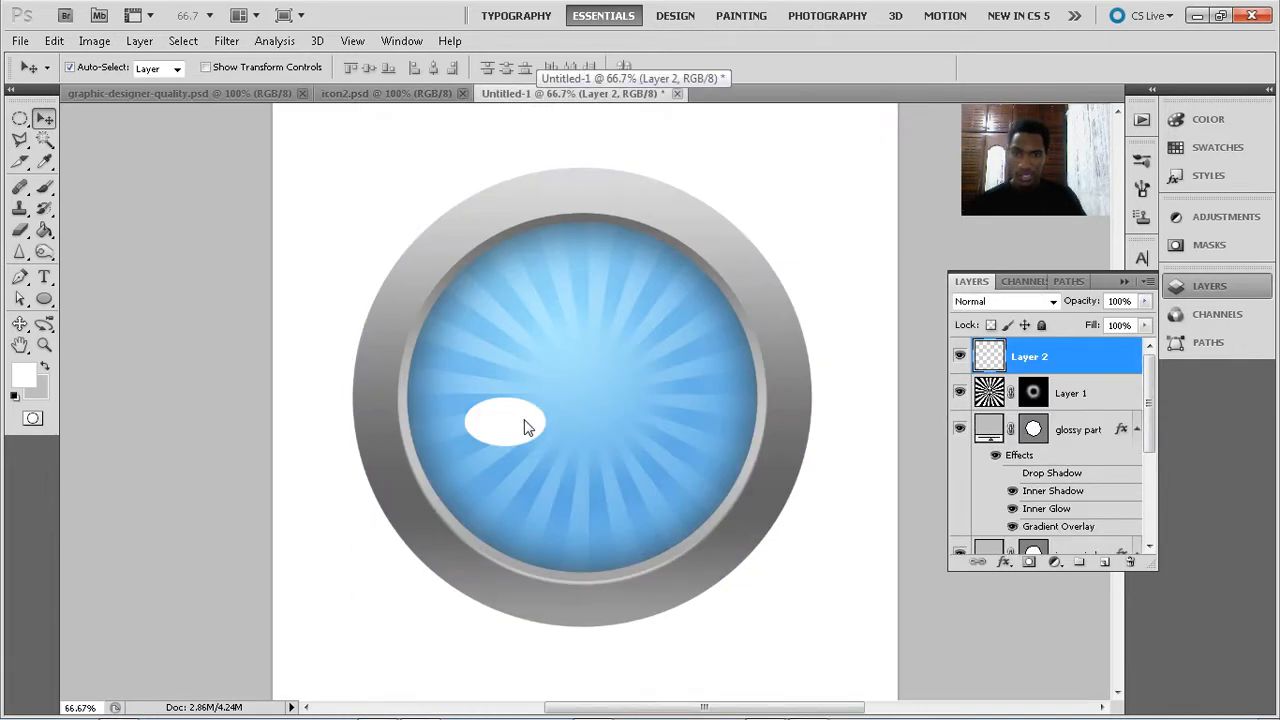
Skew the white ellipse vertically by about 9 degrees so its right end rises like a note head
{"action": "key", "text": "ctrl+t"}
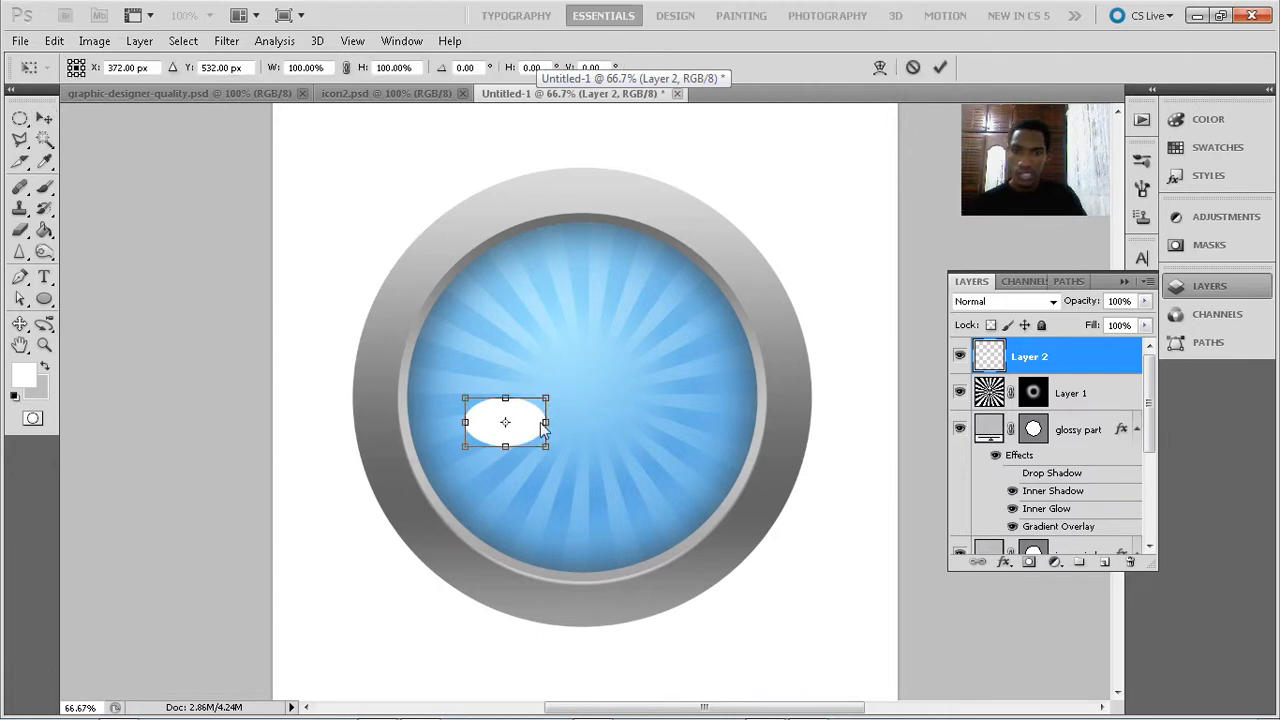
{"action": "right_click", "coordinate": [528, 418]}
{"action": "left_click", "coordinate": [562, 472]}
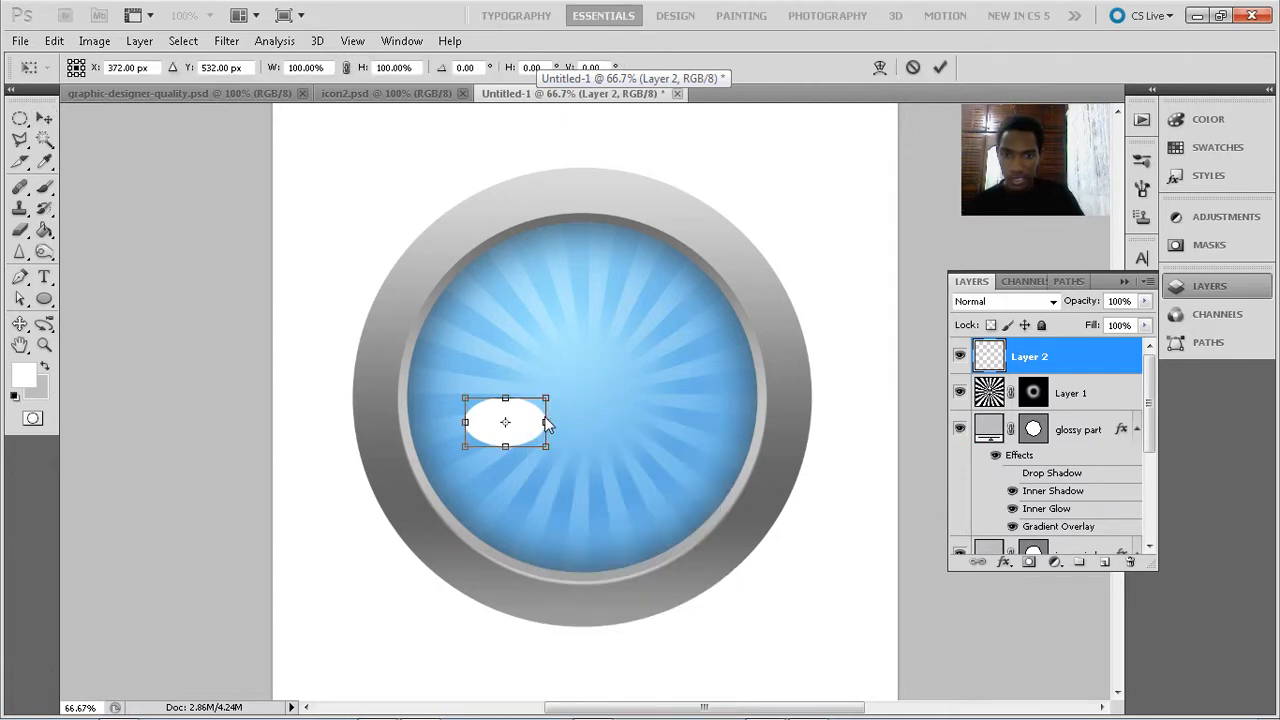
{"action": "left_click_drag", "start_coordinate": [547, 427], "coordinate": [548, 416]}
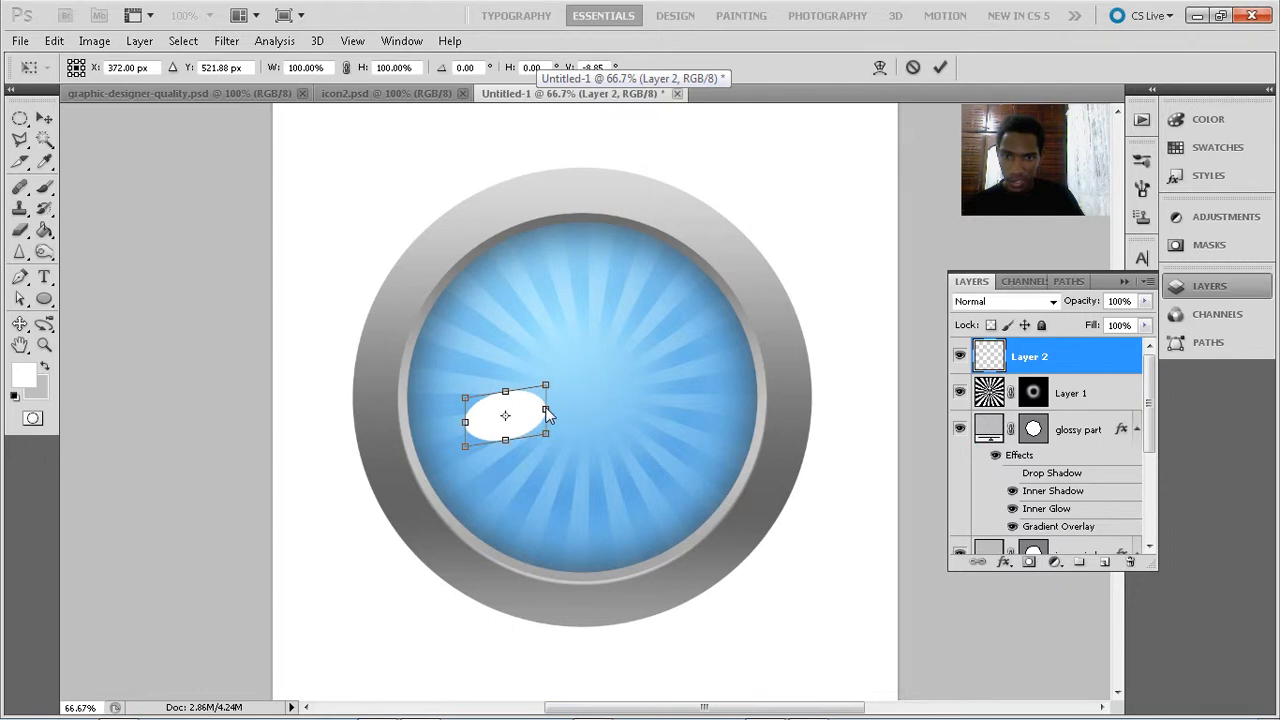
{"action": "left_click", "coordinate": [940, 67]}
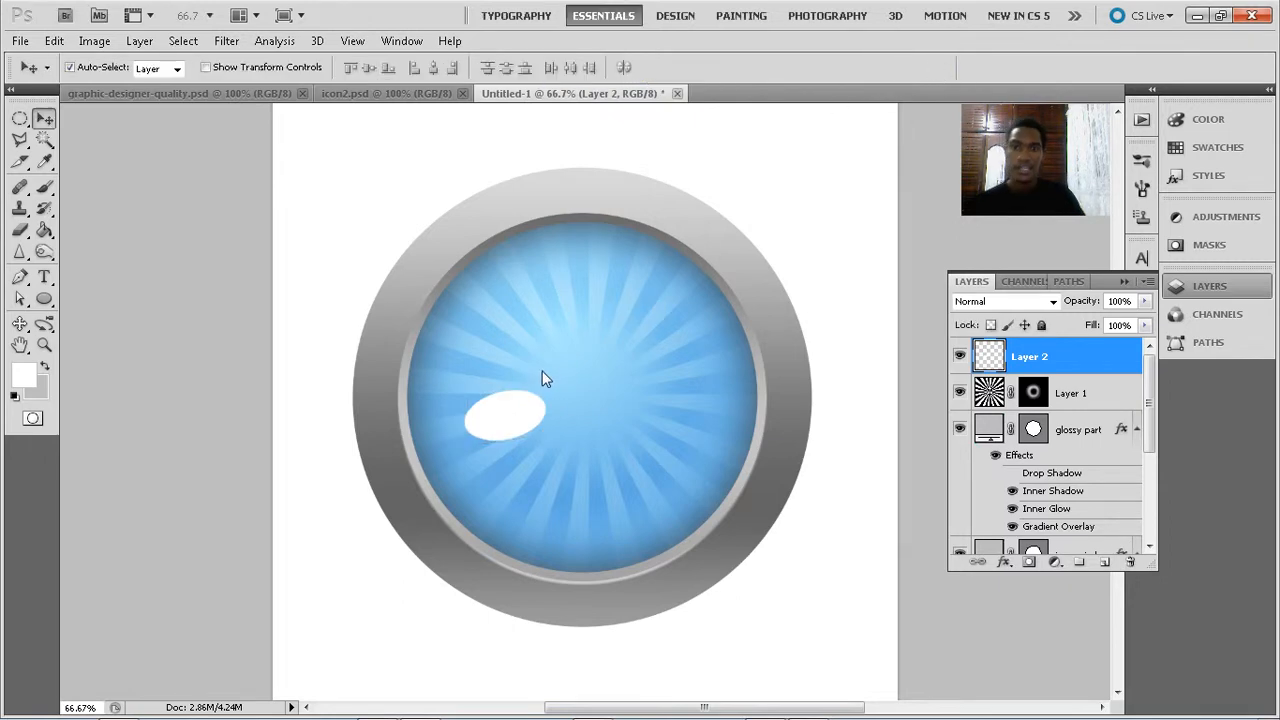
Draw the note's stem on a new layer as a thin white vertical rectangle rising from the note head's right edge
{"action": "left_click", "coordinate": [44, 298]}
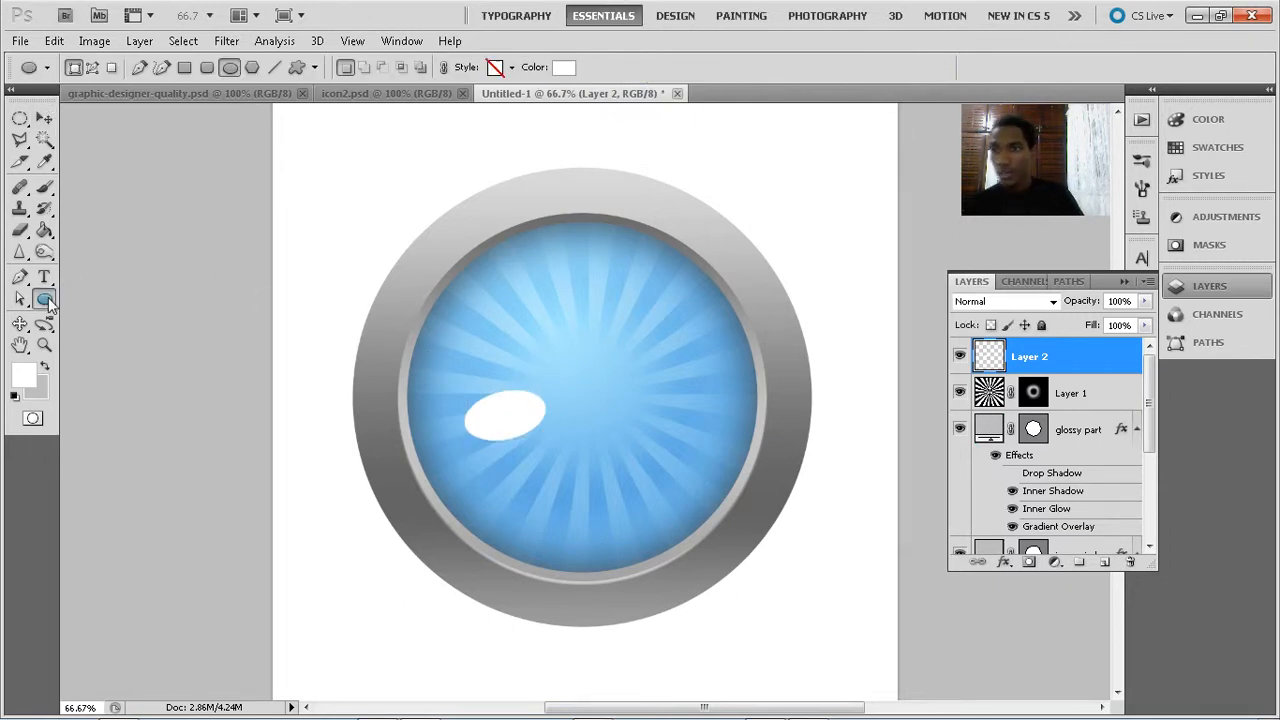
{"action": "left_click", "coordinate": [20, 118]}
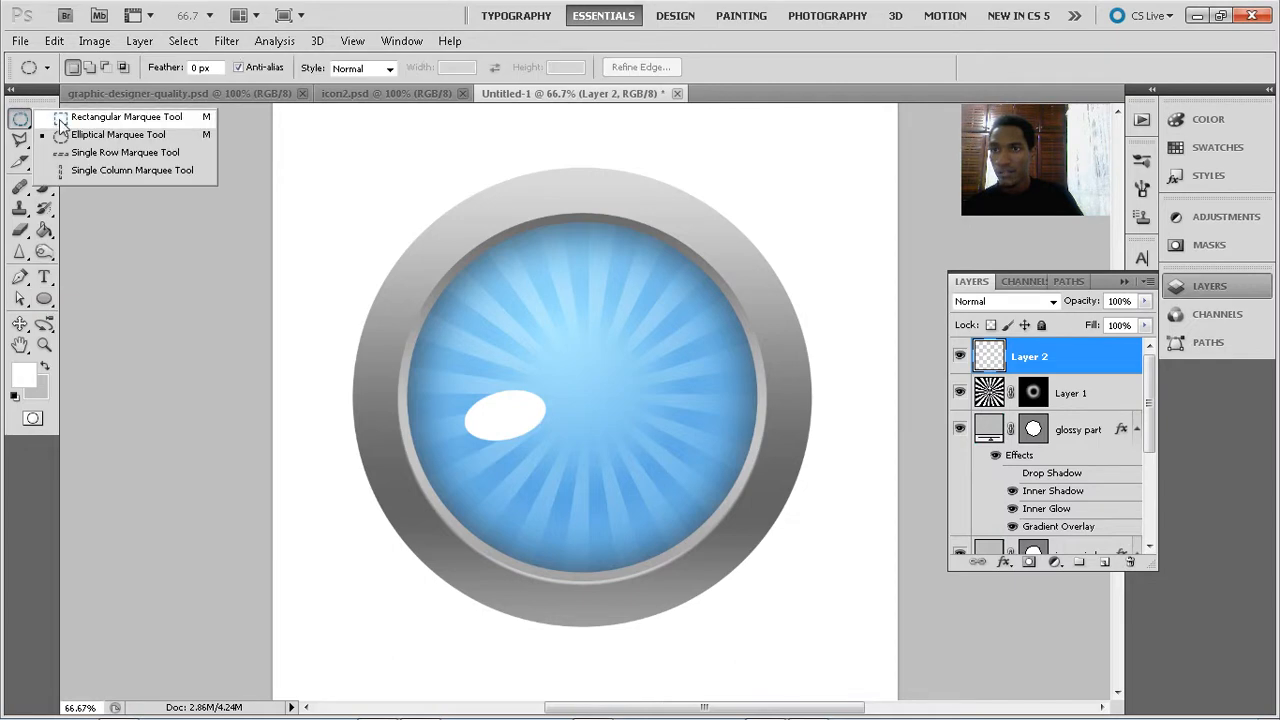
{"action": "left_click", "coordinate": [62, 118]}
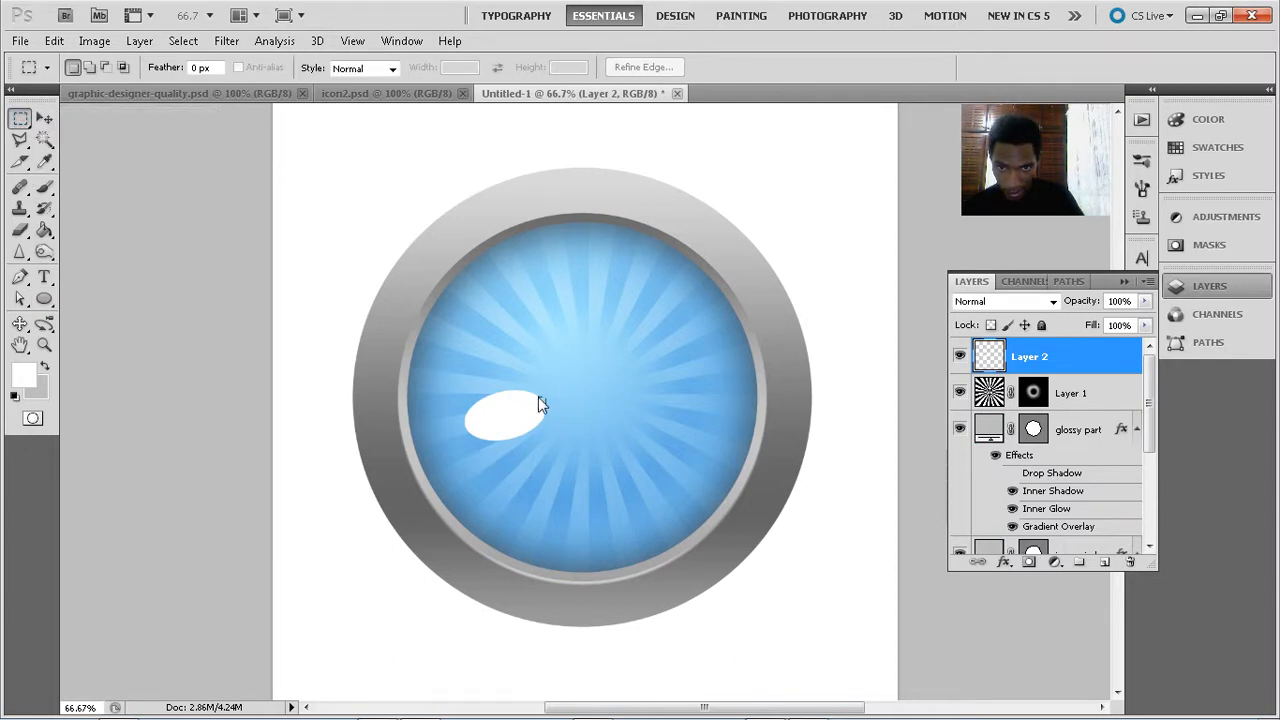
{"action": "left_click_drag", "start_coordinate": [540, 404], "coordinate": [543, 300]}
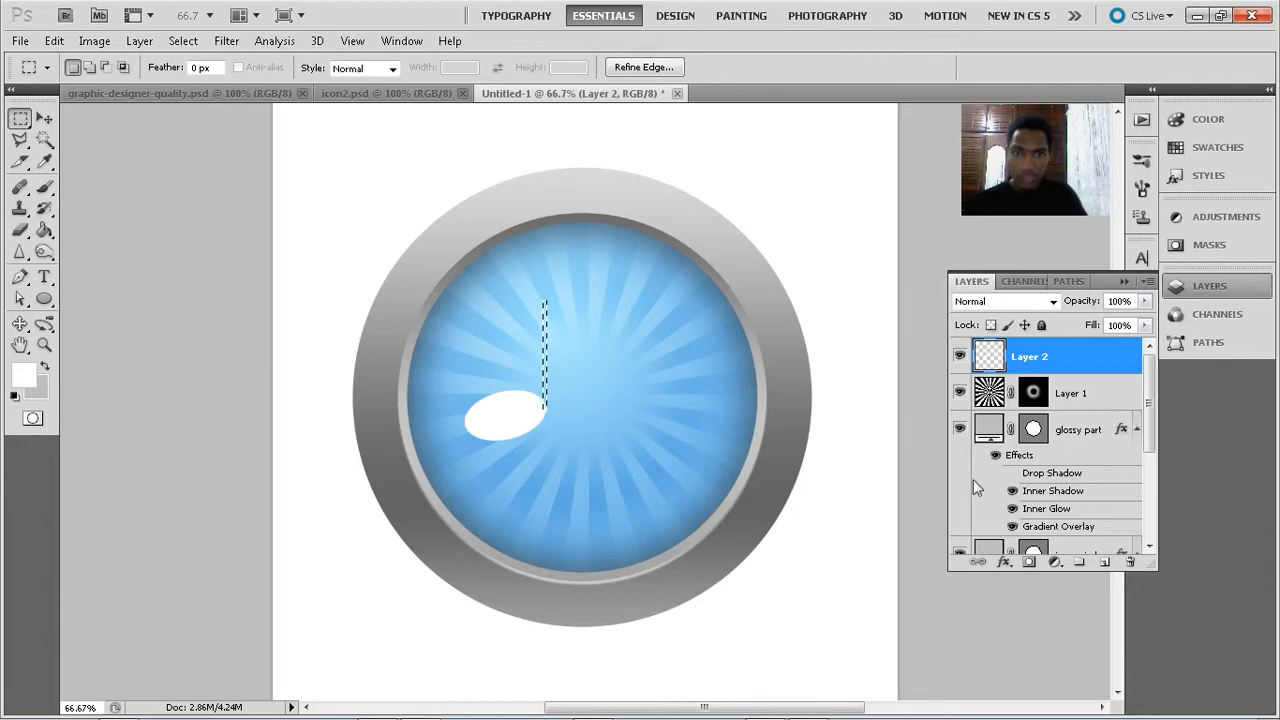
{"action": "left_click", "coordinate": [1104, 561]}
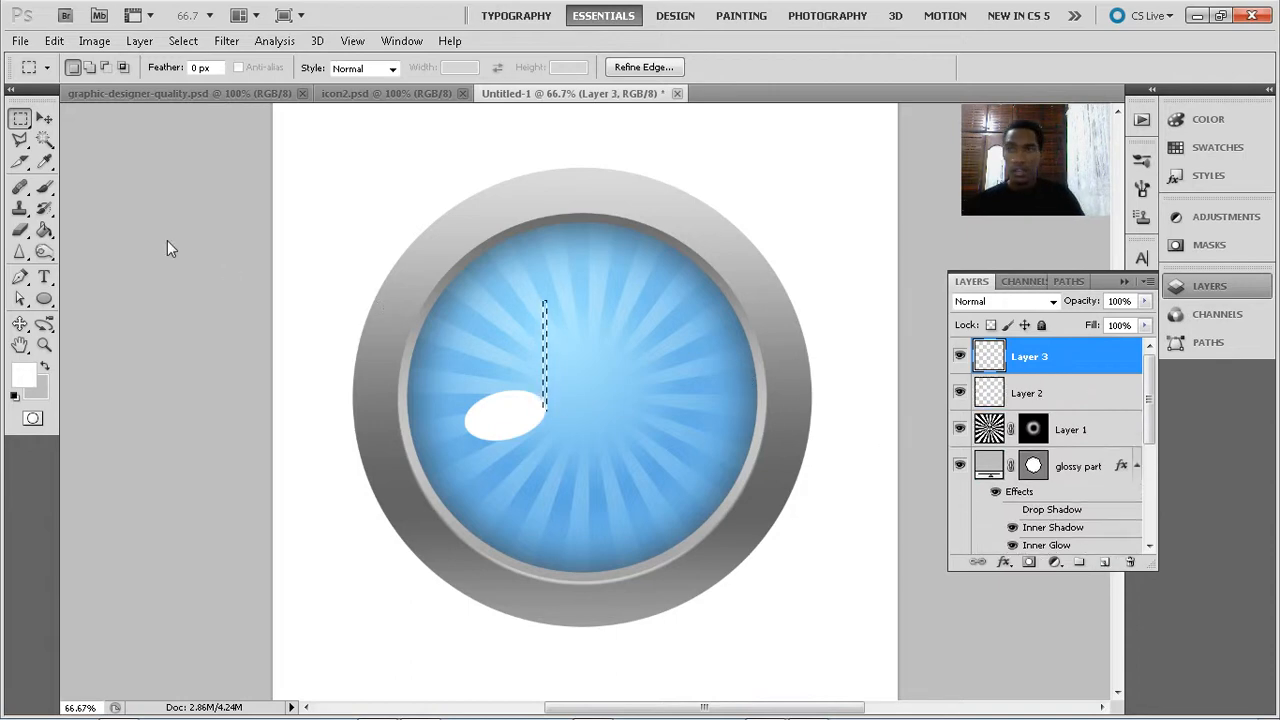
{"action": "key", "text": "g"}
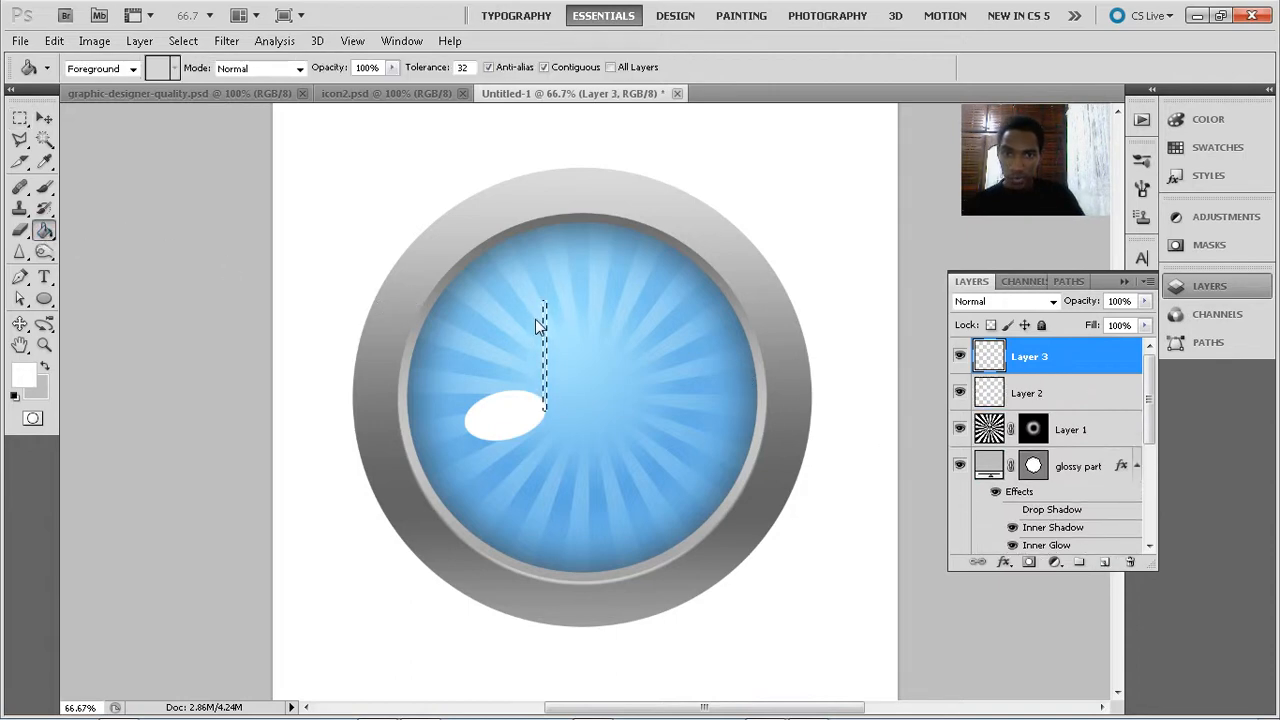
{"action": "left_click", "coordinate": [44, 140]}
{"action": "key", "text": "ctrl+d"}
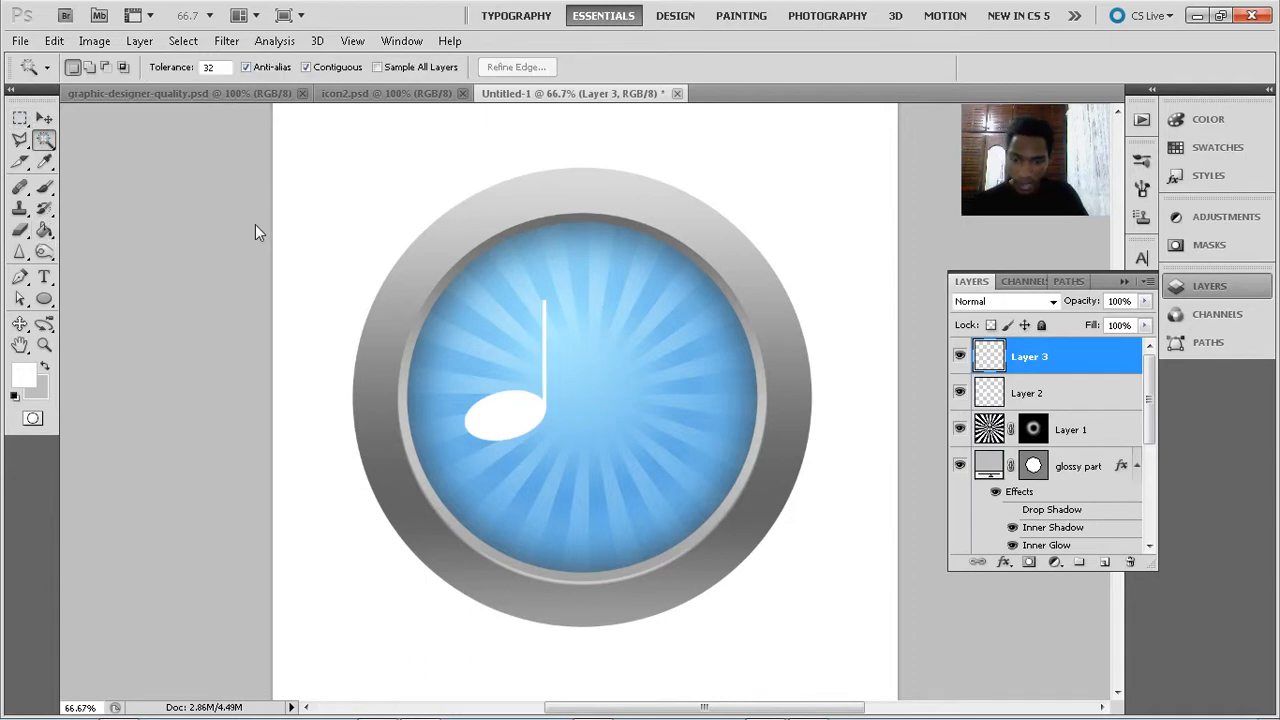
Combine the stem and note head layers, Layer 3 and Layer 2, into one smart object
{"action": "key", "text": "v"}
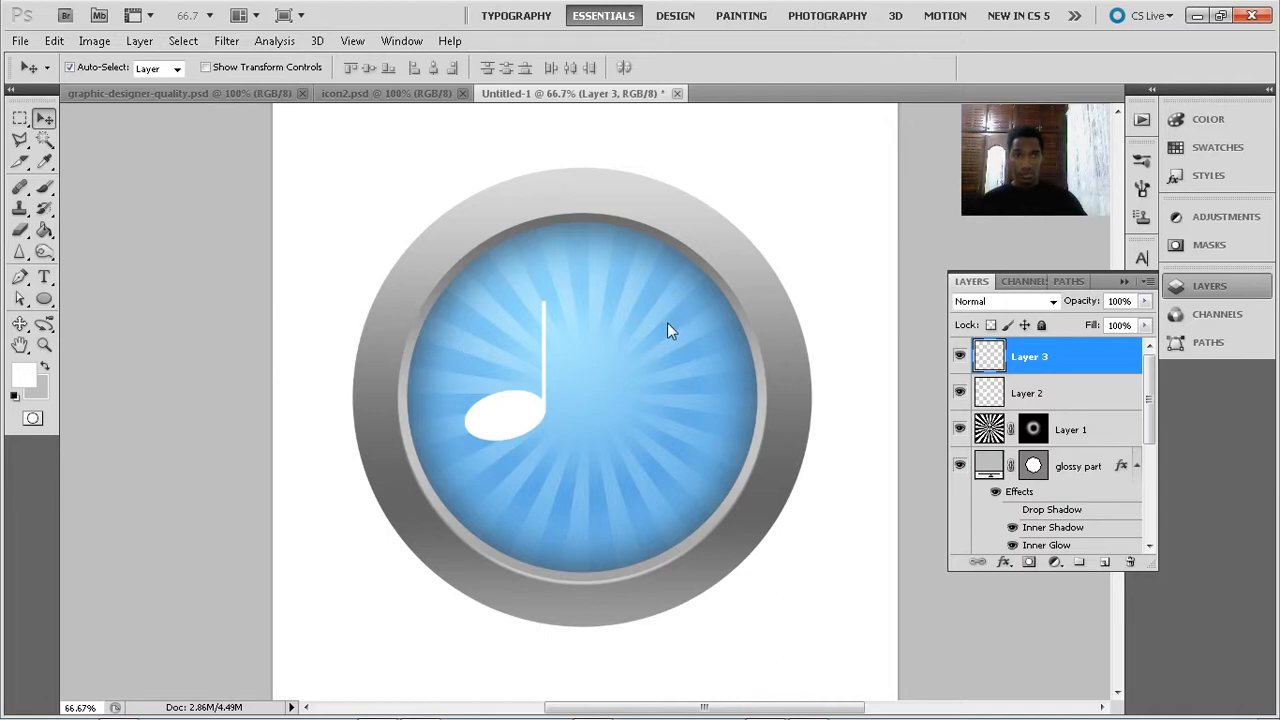
{"action": "left_click", "coordinate": [1092, 390], "text": "shift"}
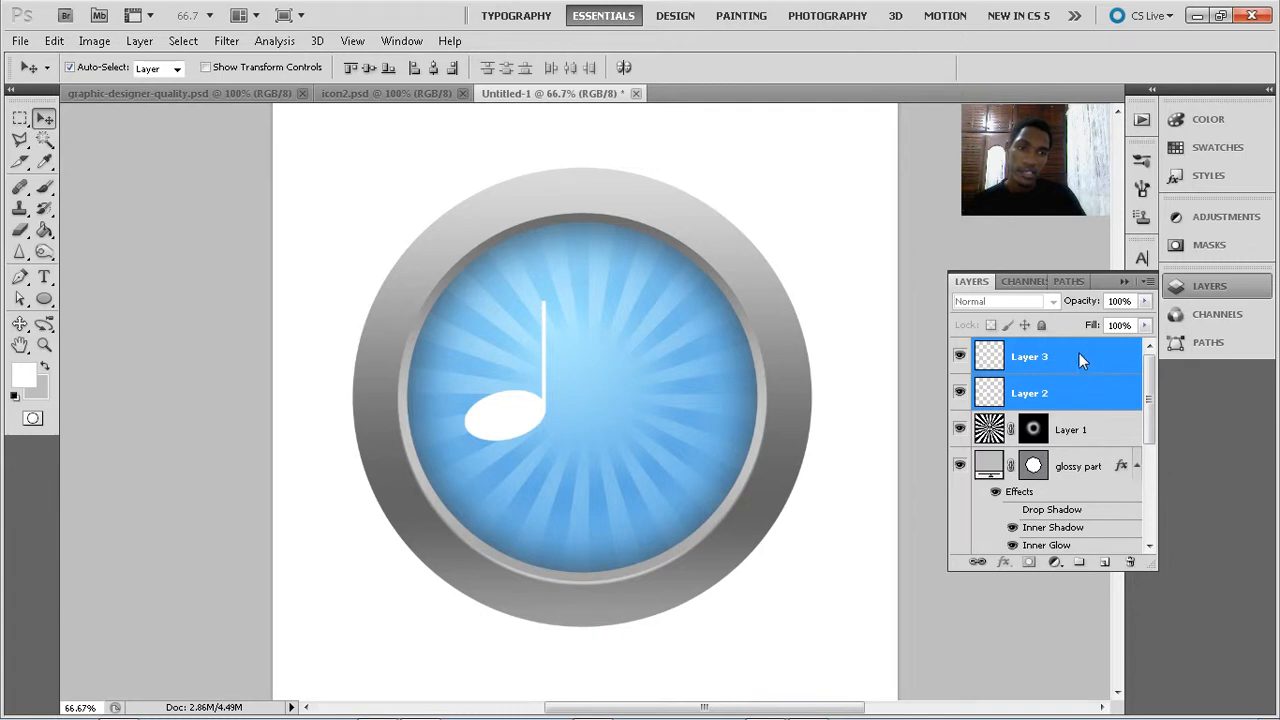
{"action": "right_click", "coordinate": [1085, 365]}
{"action": "left_click", "coordinate": [1015, 392]}
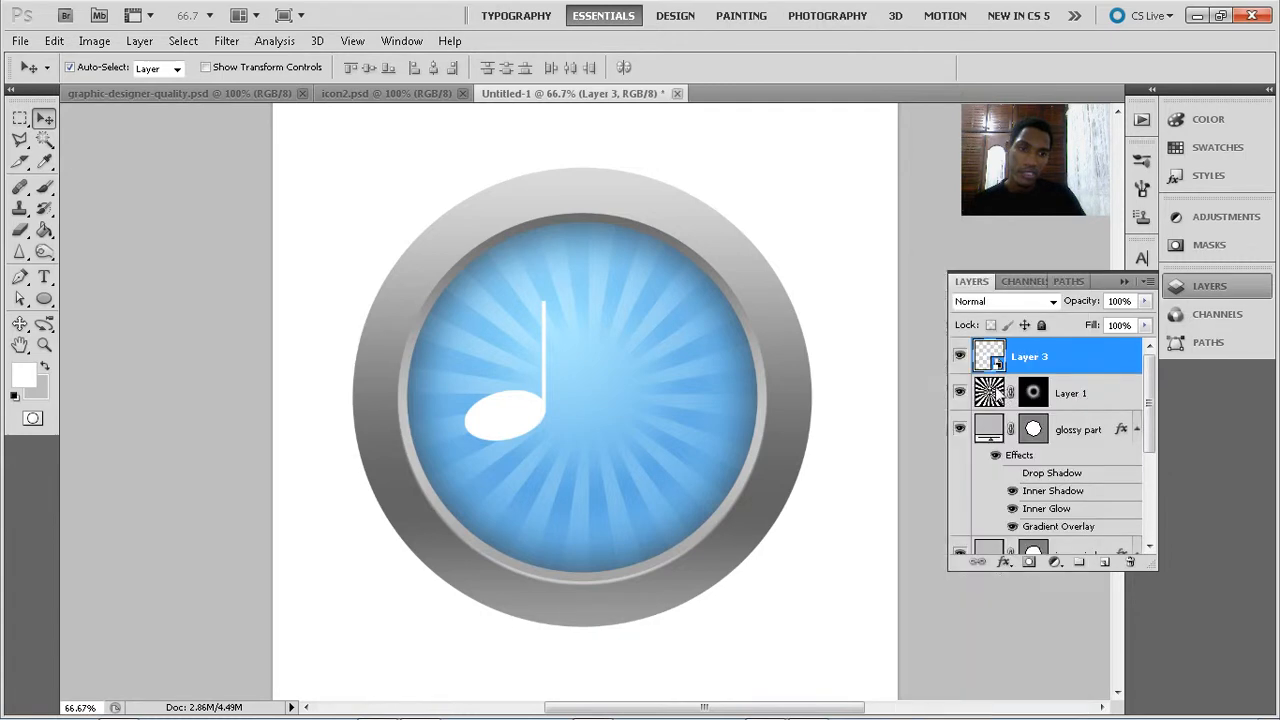
Move the note slightly down in the blue center, and inspect the layers inside its smart object
{"action": "left_click_drag", "start_coordinate": [511, 423], "coordinate": [511, 461]}
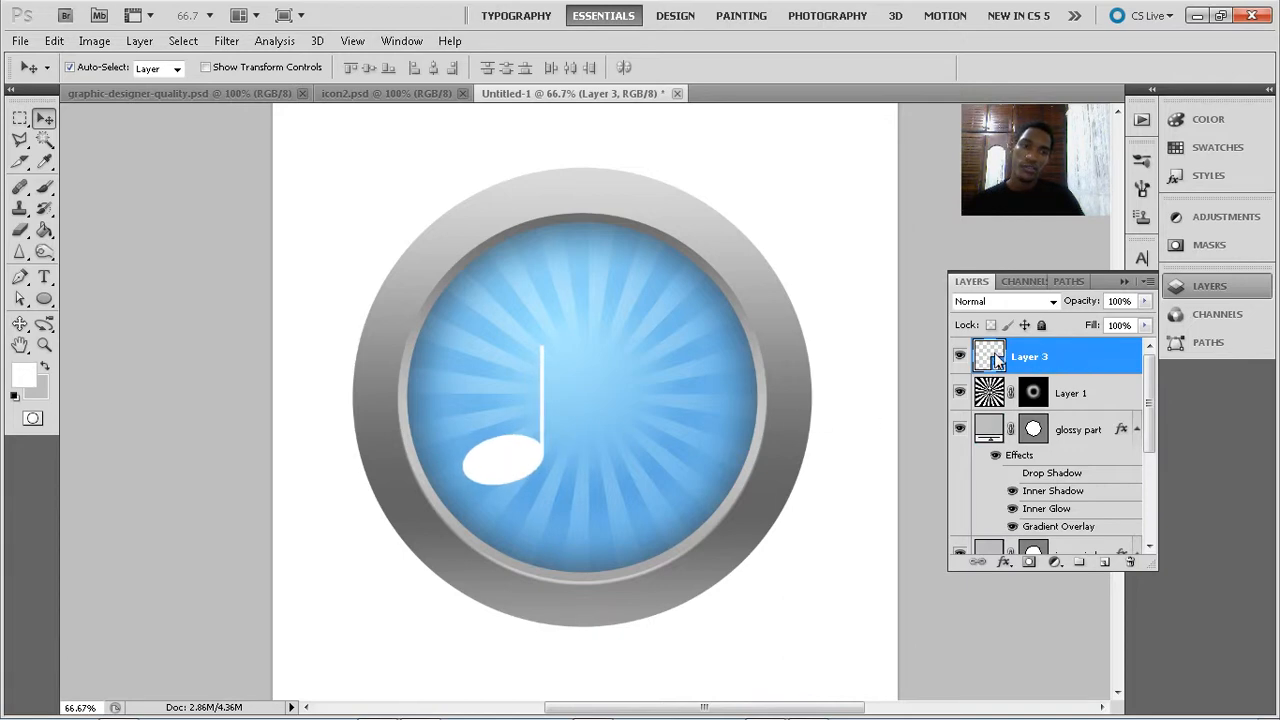
{"action": "double_click", "coordinate": [997, 358]}
{"action": "left_click", "coordinate": [724, 320]}
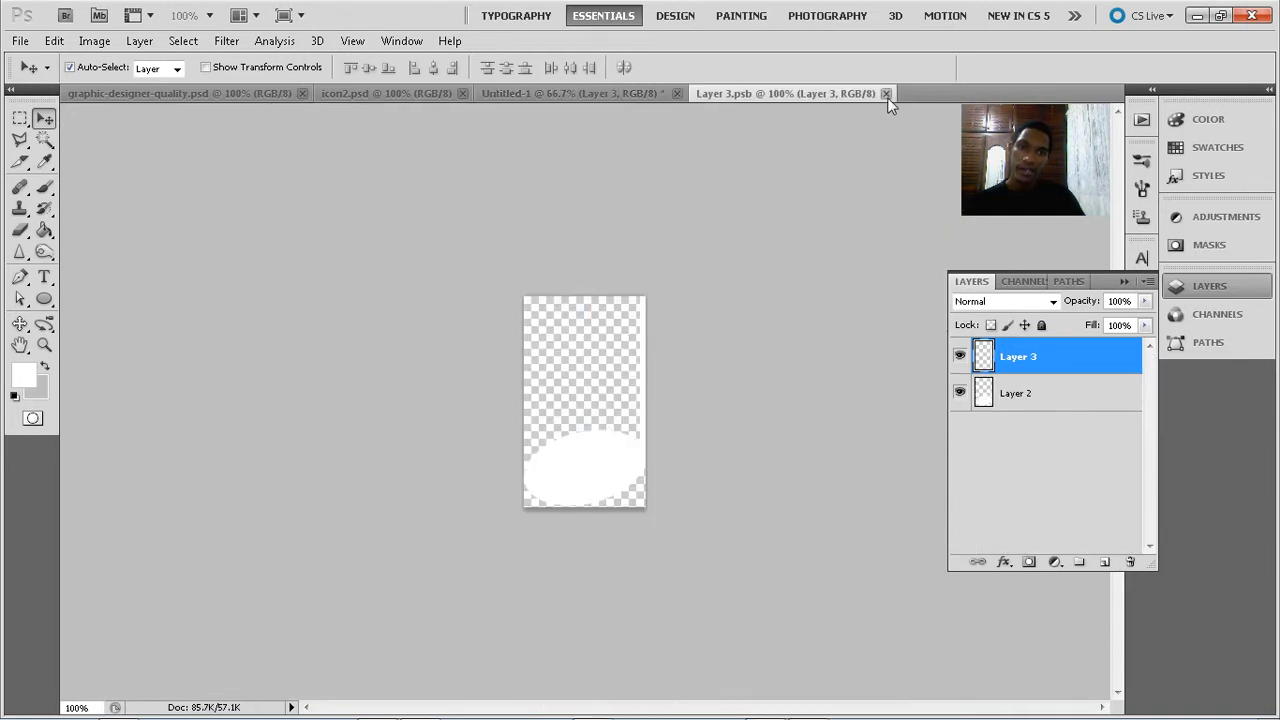
{"action": "left_click", "coordinate": [886, 93]}
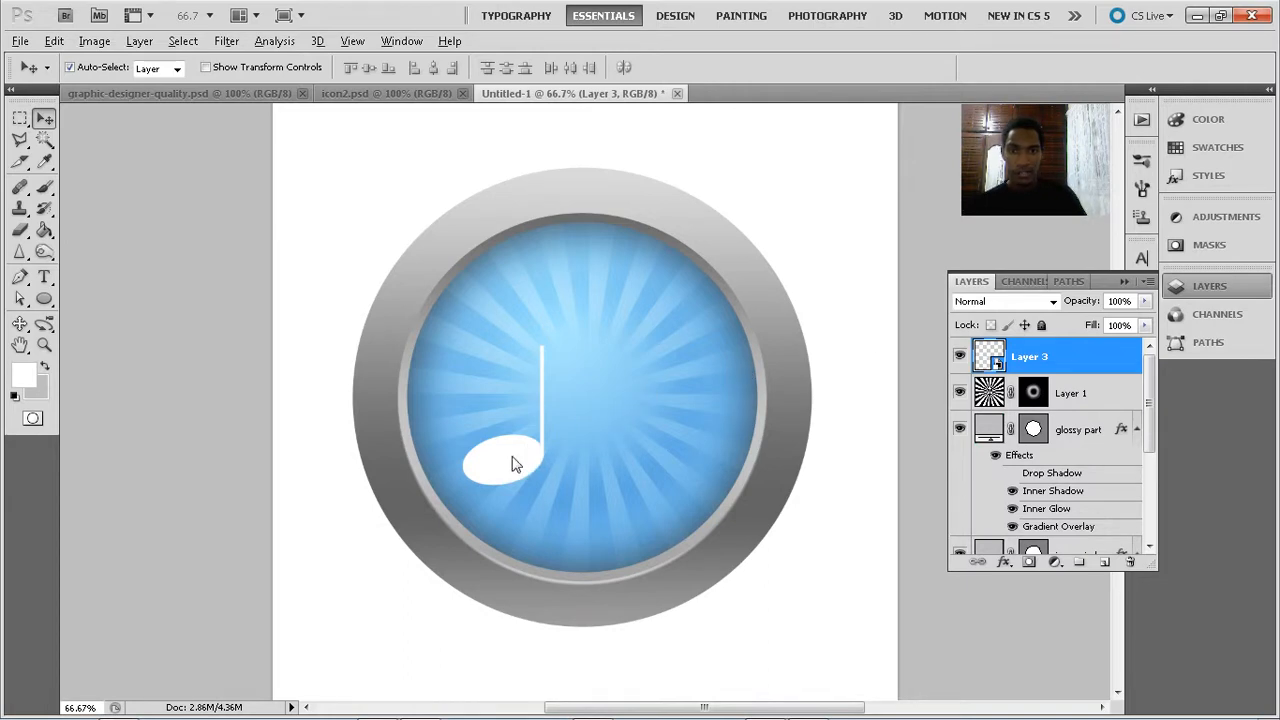
Duplicate the note to the right of the original and raise the copy so it sits higher
{"action": "left_click_drag", "start_coordinate": [514, 460], "coordinate": [608, 440]}
{"action": "key", "text": "Up"}
{"action": "key", "text": "Up"}
{"action": "key", "text": "Up"}
{"action": "key", "text": "Up"}
{"action": "key", "text": "Up"}
{"action": "key", "text": "Up"}
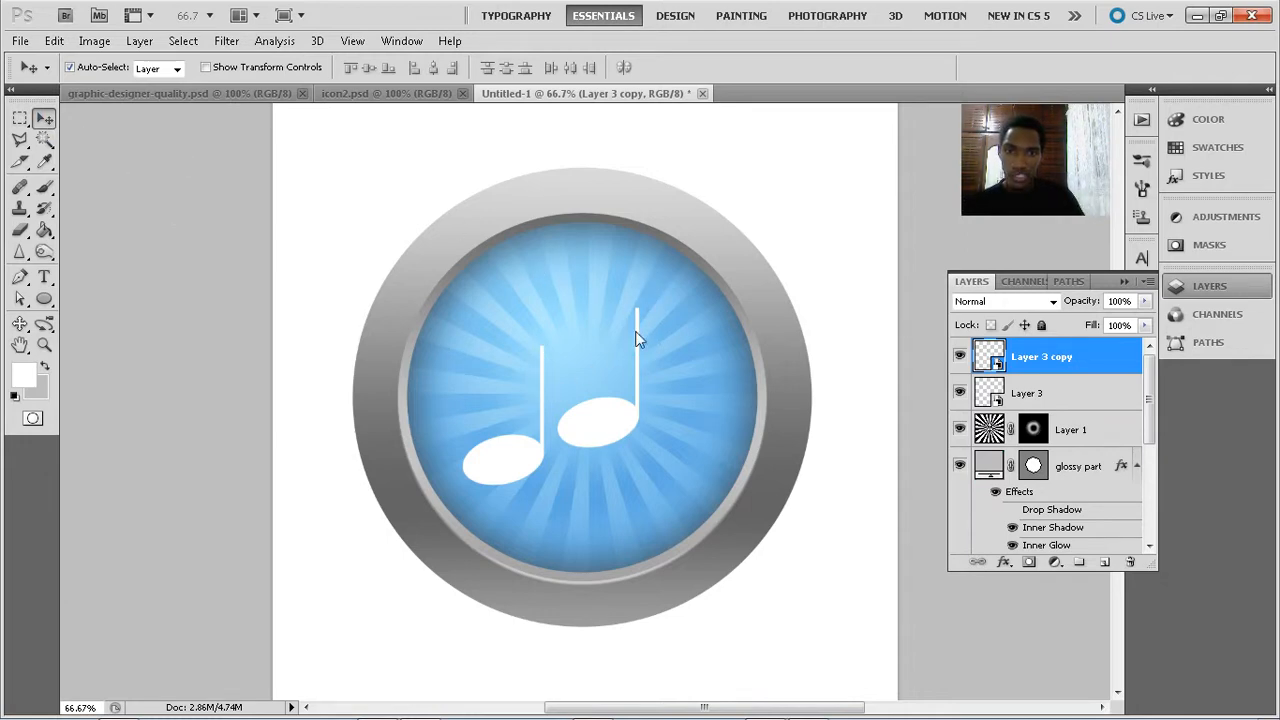
{"action": "key", "text": "shift+Up"}
{"action": "key", "text": "shift+Up"}
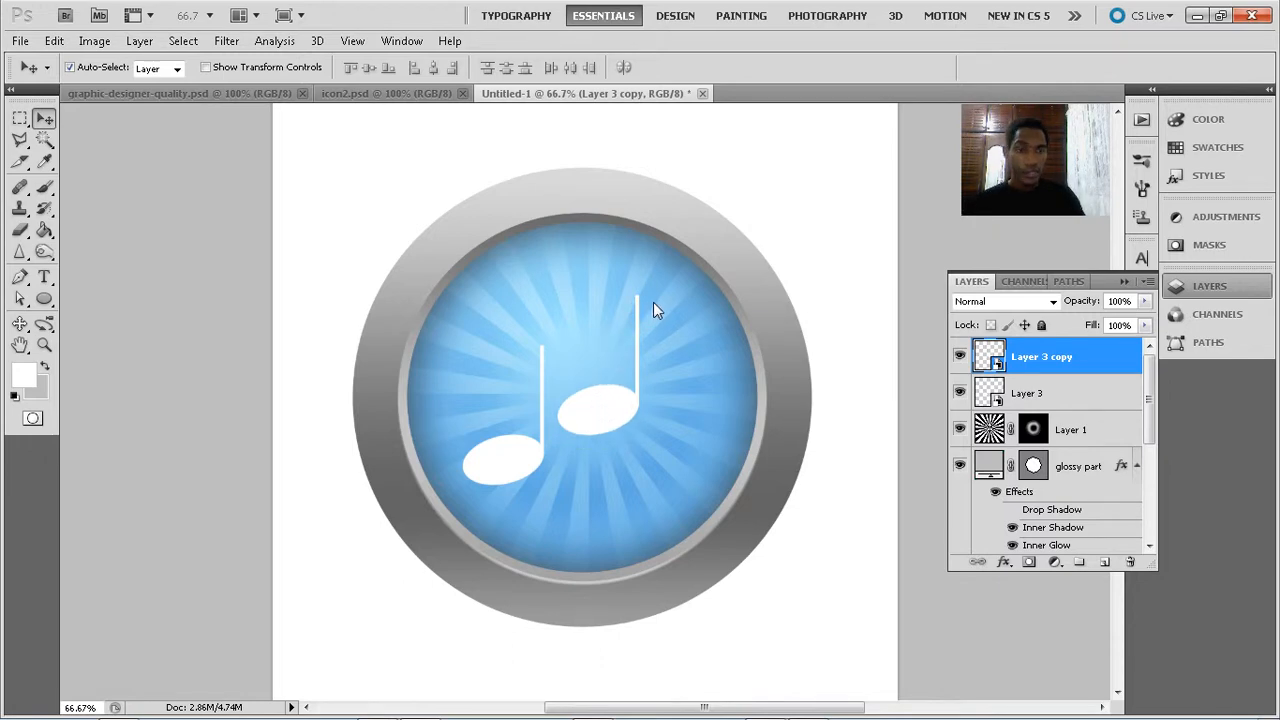
Add a new top layer, show the rulers, and place vertical guides at the outer edges of the two note stems
{"action": "left_click", "coordinate": [1104, 562]}
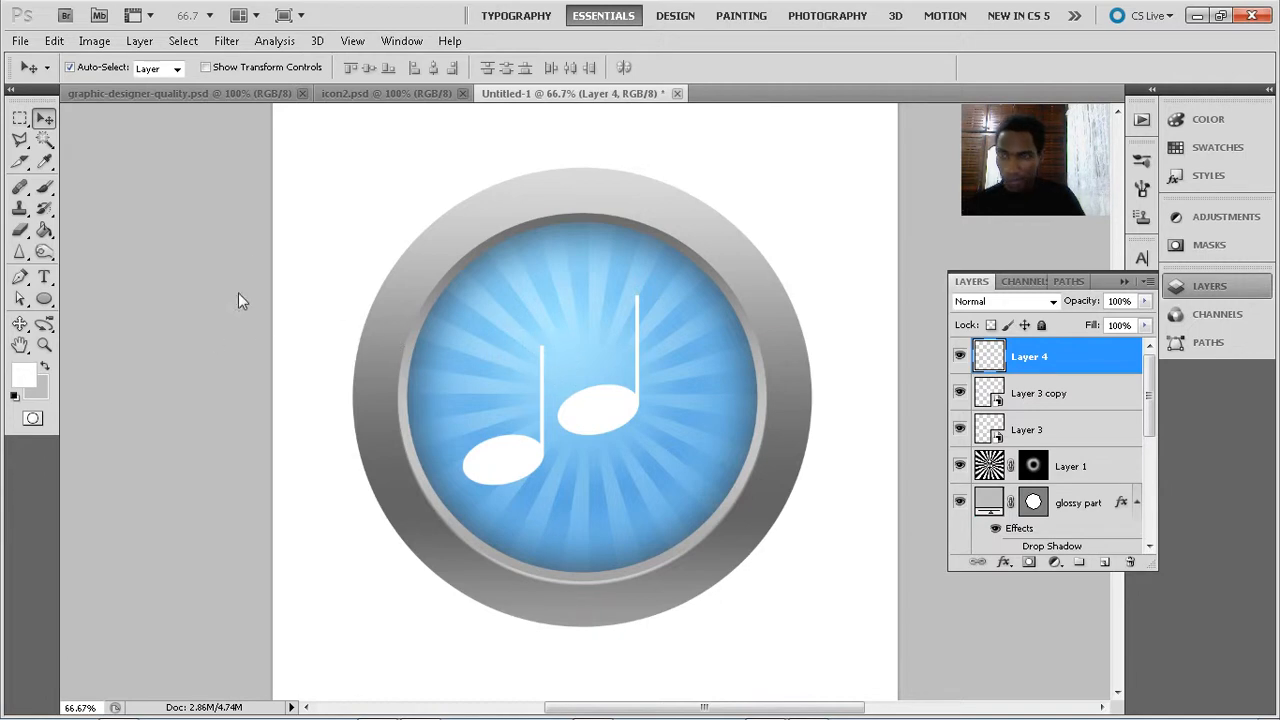
{"action": "left_click", "coordinate": [353, 41]}
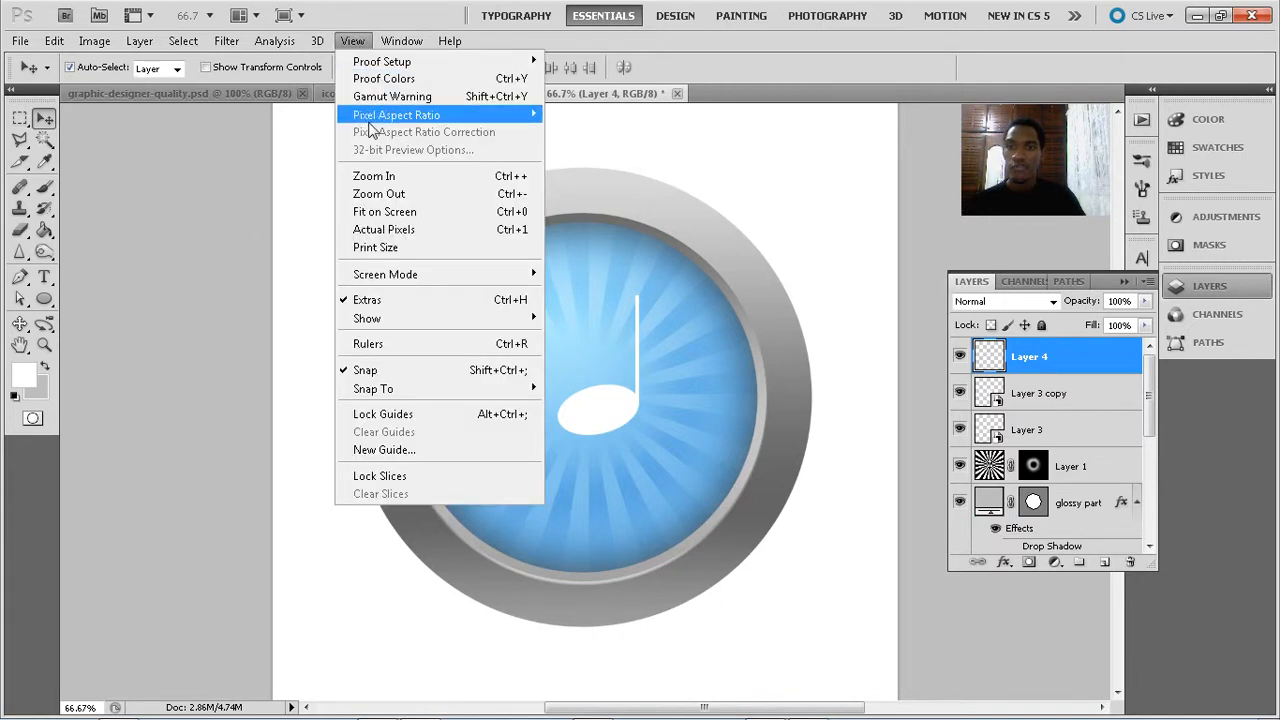
{"action": "left_click", "coordinate": [381, 344]}
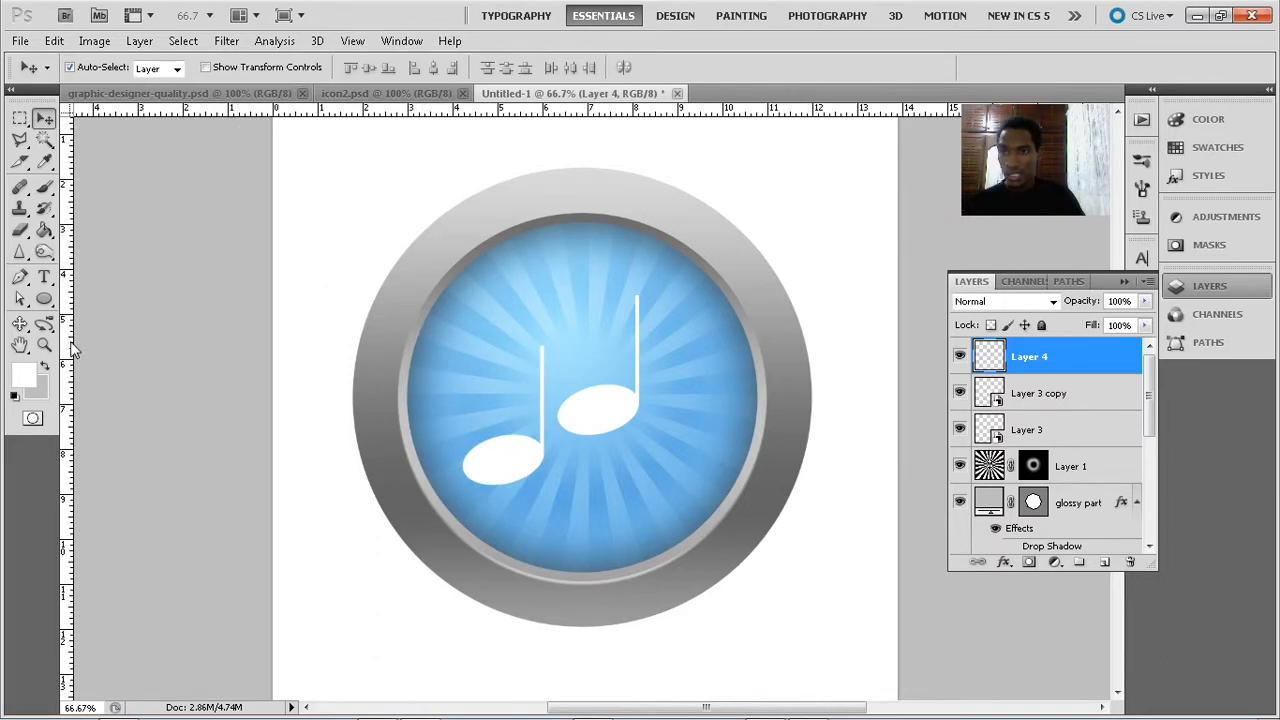
{"action": "left_click_drag", "start_coordinate": [72, 348], "coordinate": [540, 341]}
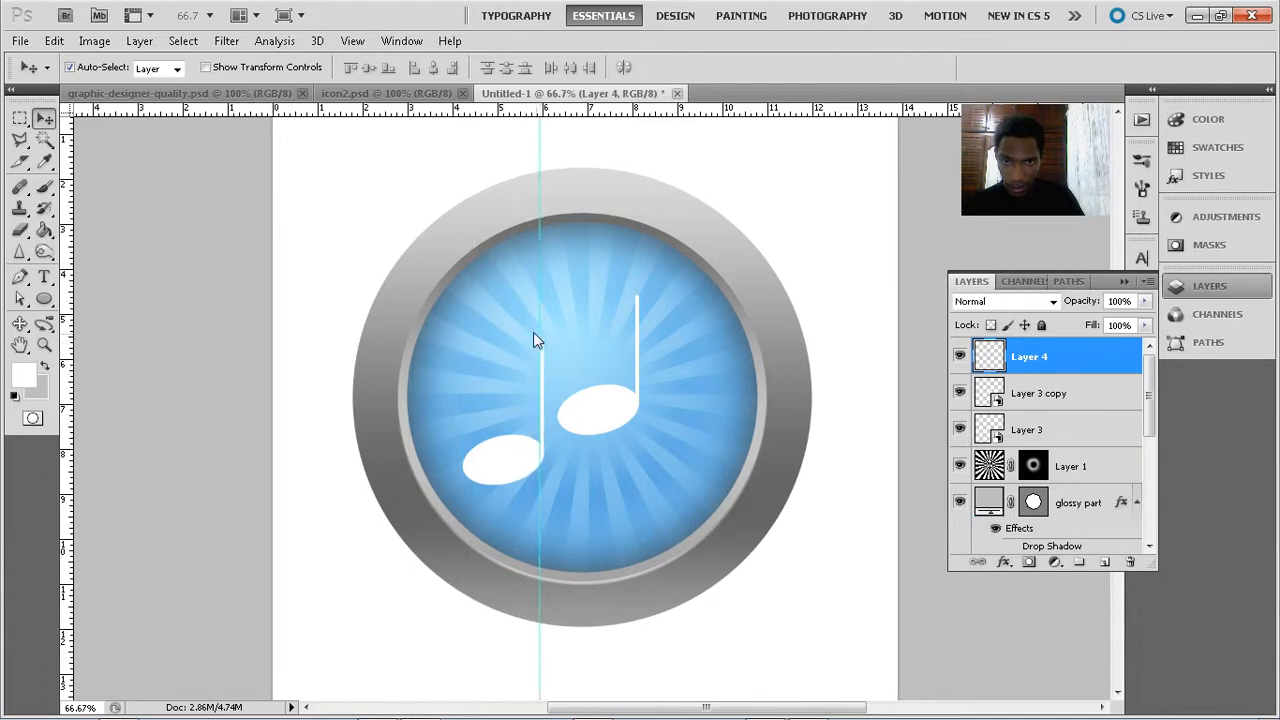
{"action": "left_click", "coordinate": [352, 40]}
{"action": "mouse_move", "coordinate": [401, 40]}
{"action": "mouse_move", "coordinate": [352, 40]}
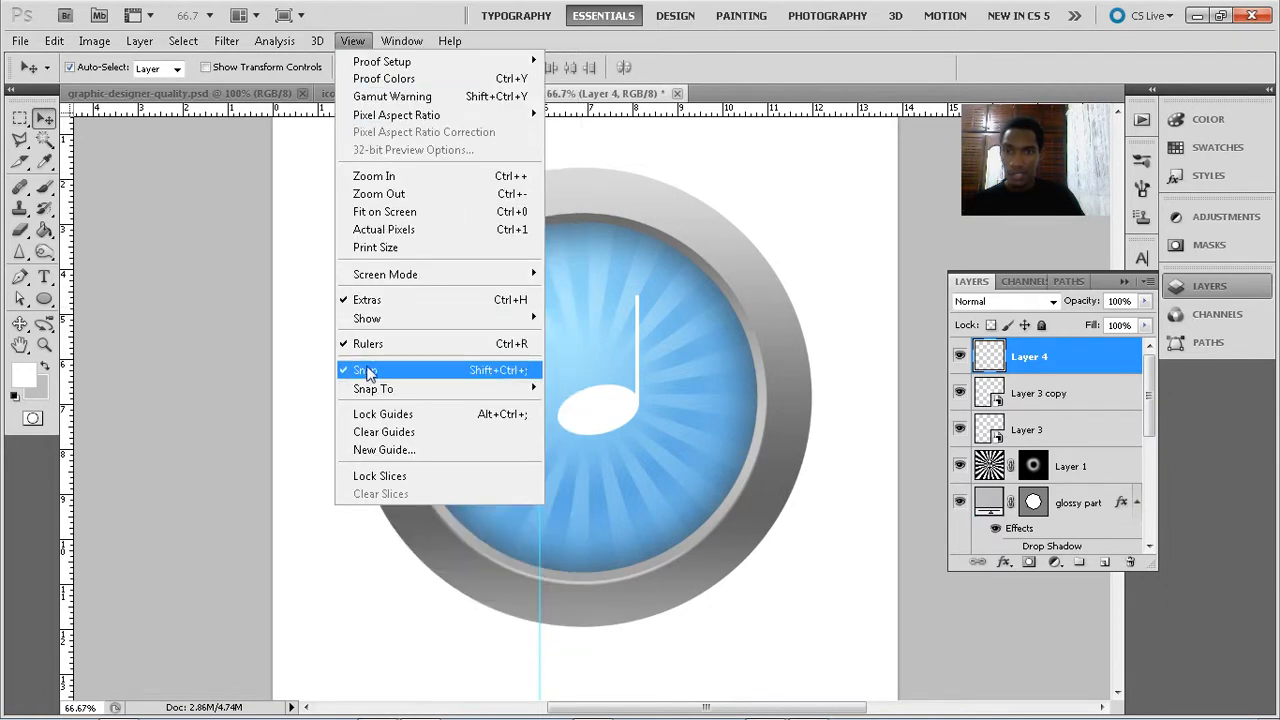
{"action": "left_click", "coordinate": [157, 364]}
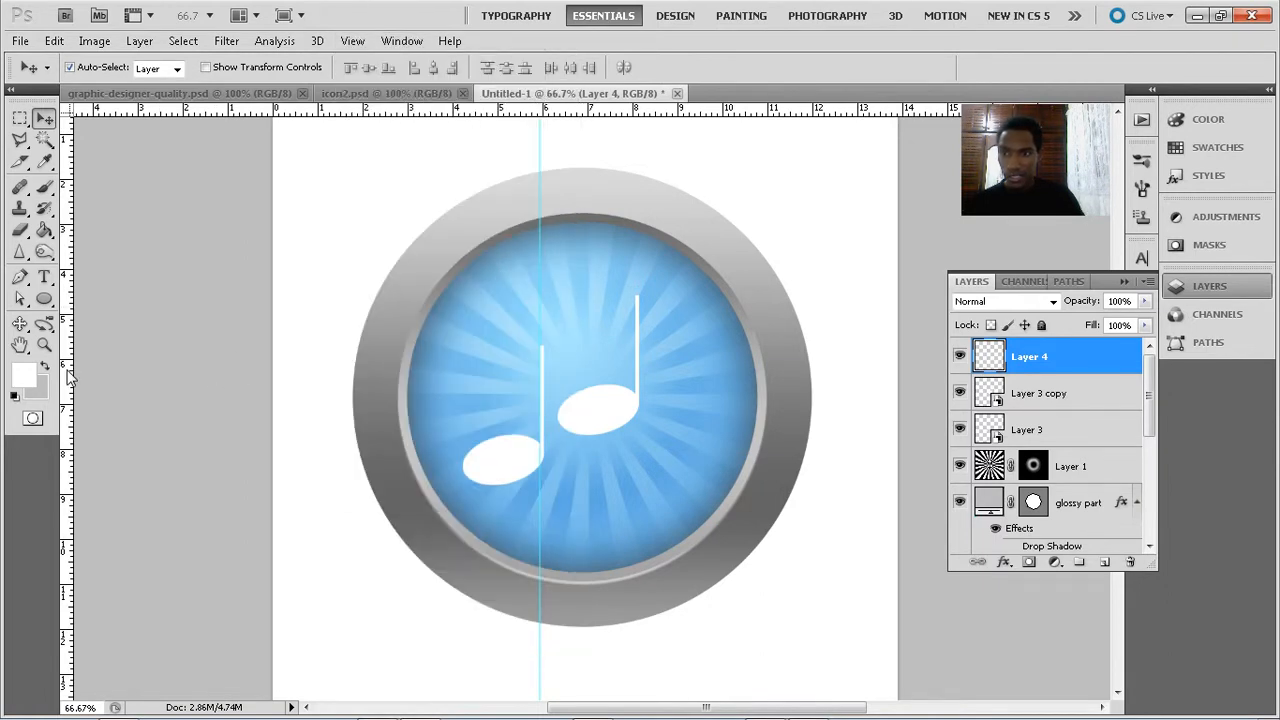
{"action": "left_click_drag", "start_coordinate": [70, 375], "coordinate": [639, 370]}
Fill a rectangular selection between the two guides with white on Layer 4 to form the note's beam, and deselect it
{"action": "left_click", "coordinate": [20, 119]}
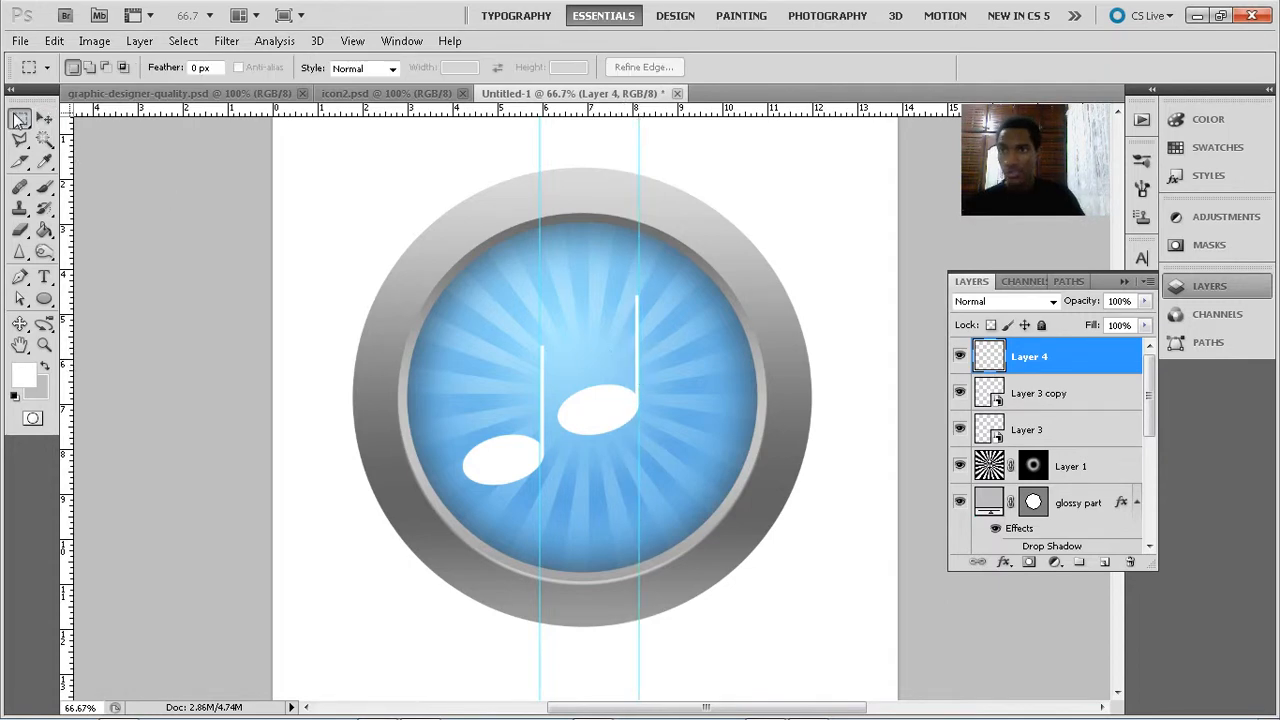
{"action": "right_click", "coordinate": [17, 118]}
{"action": "left_click", "coordinate": [74, 118]}
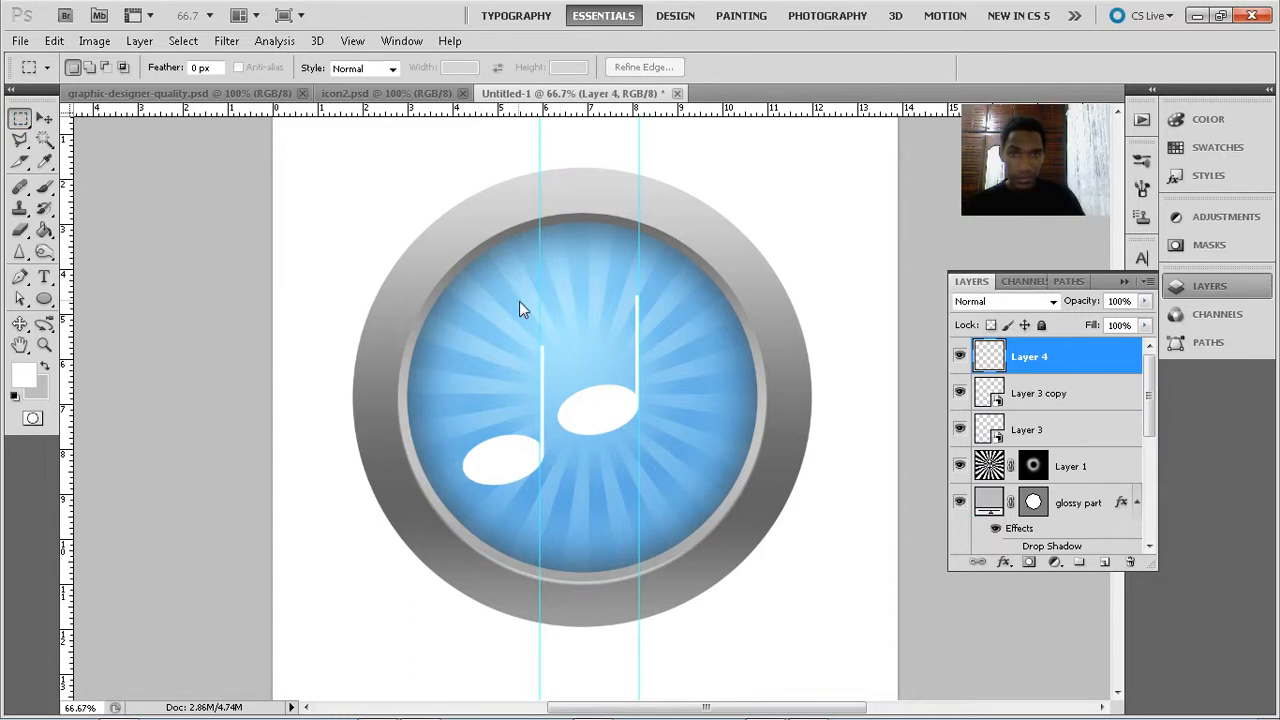
{"action": "left_click_drag", "start_coordinate": [539, 300], "coordinate": [641, 345]}
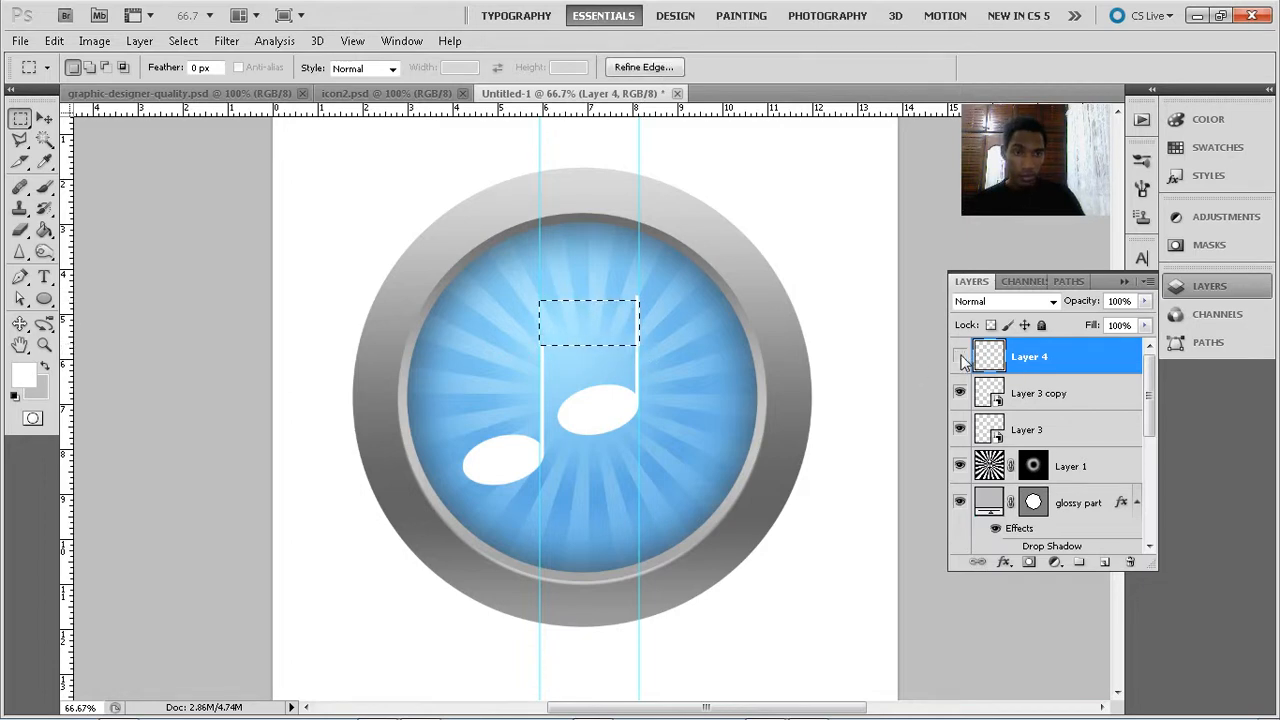
{"action": "left_click", "coordinate": [46, 231]}
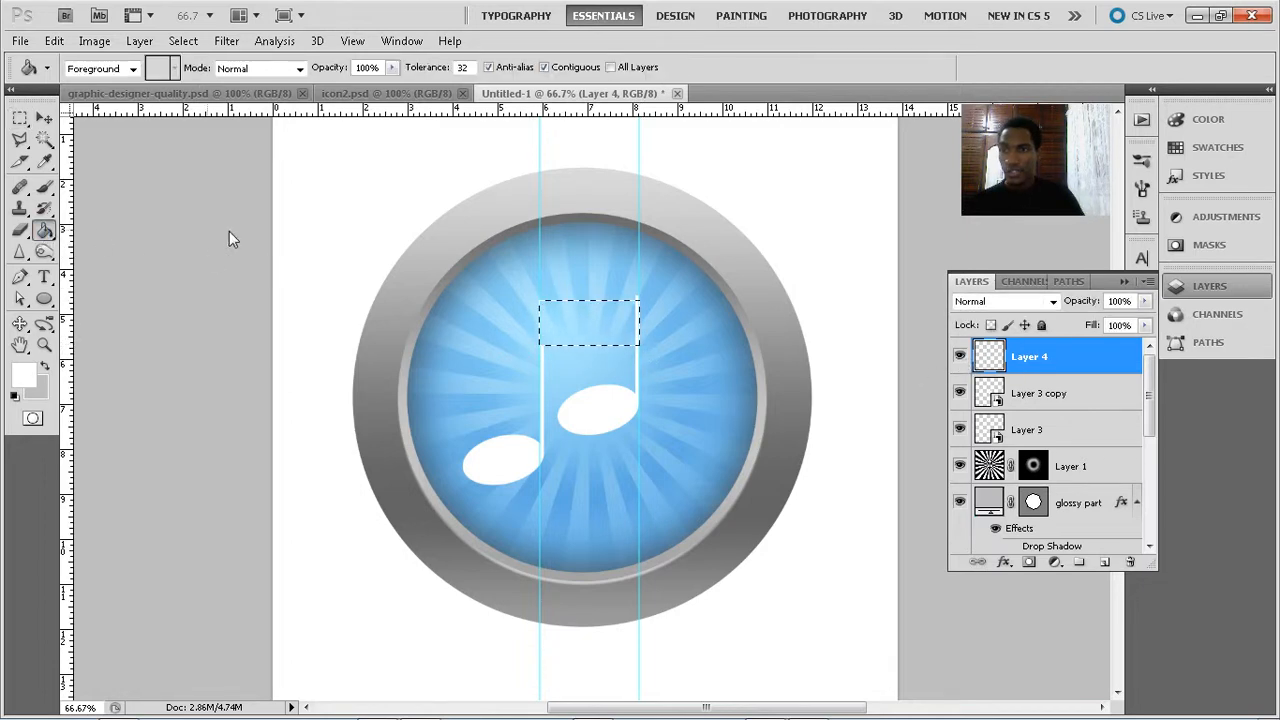
{"action": "left_click", "coordinate": [585, 315]}
{"action": "left_click", "coordinate": [44, 140]}
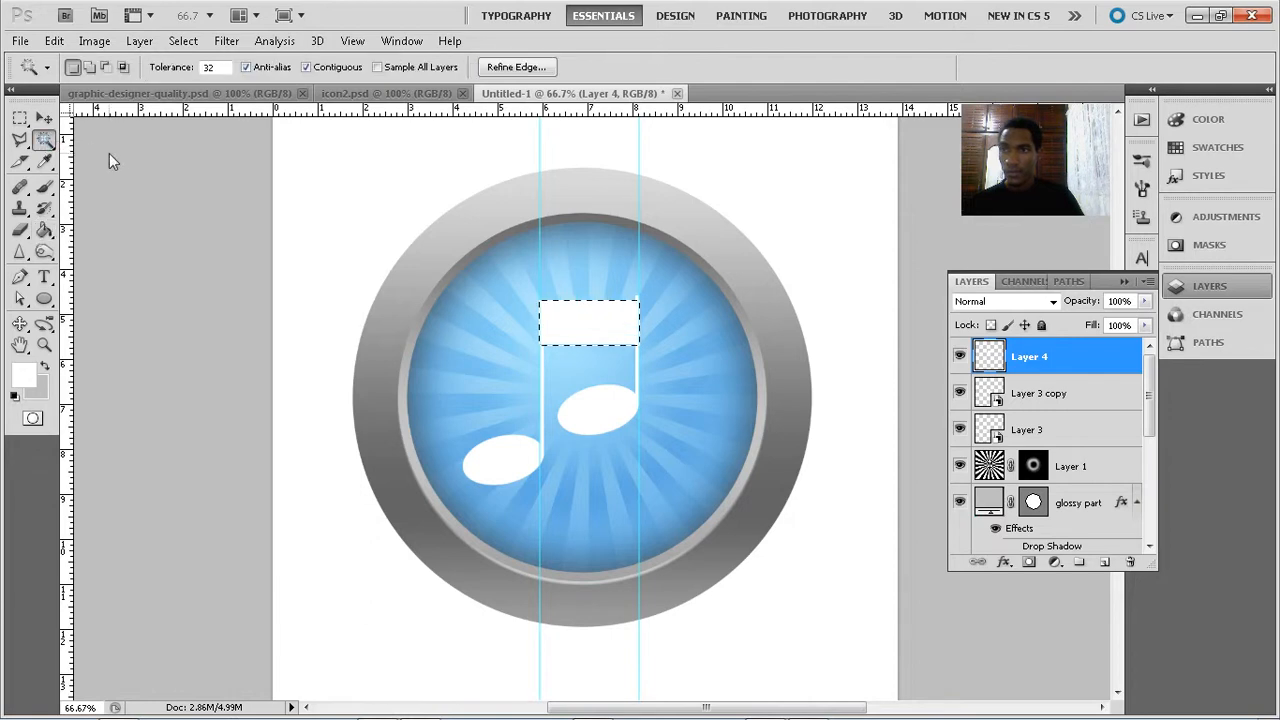
{"action": "key", "text": "ctrl+d"}
Nudge the white beam up until its upper edge covers the tip of the taller stem
{"action": "key", "text": "v"}
{"action": "key", "text": "Up"}
{"action": "key", "text": "Up"}
{"action": "key", "text": "Up"}
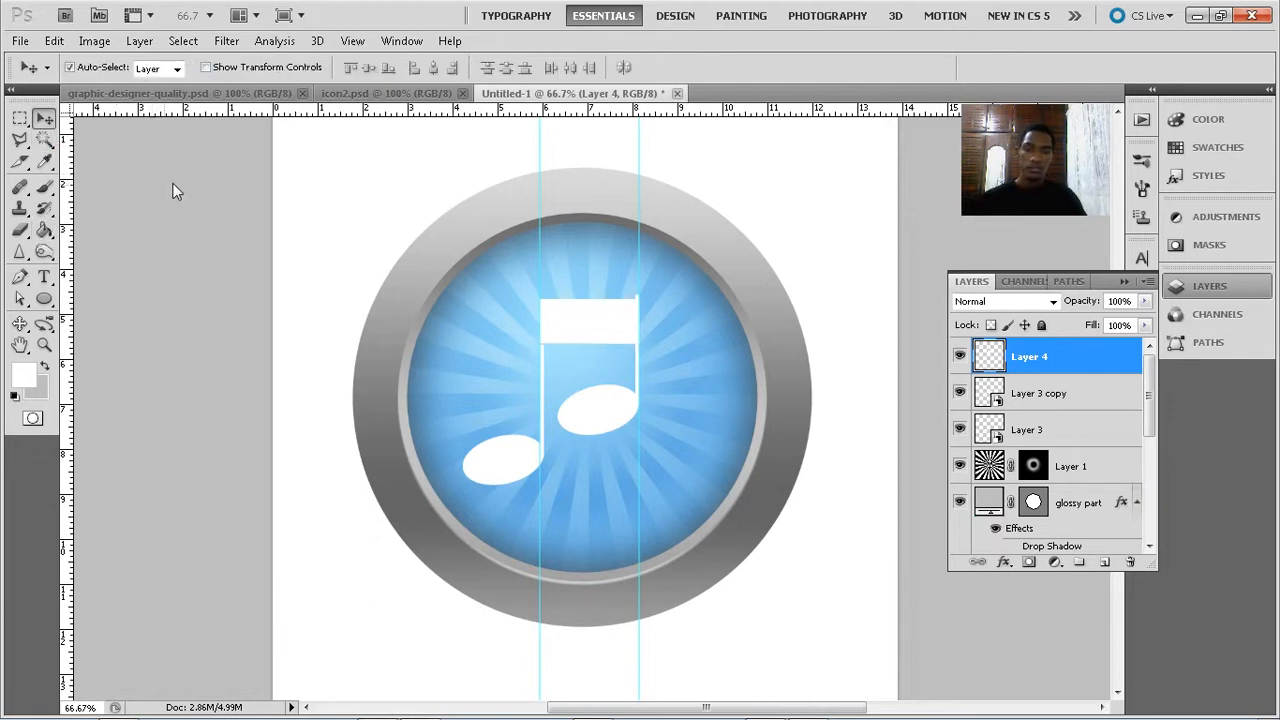
{"action": "key", "text": "Up"}
{"action": "key", "text": "Up"}
{"action": "key", "text": "Up"}
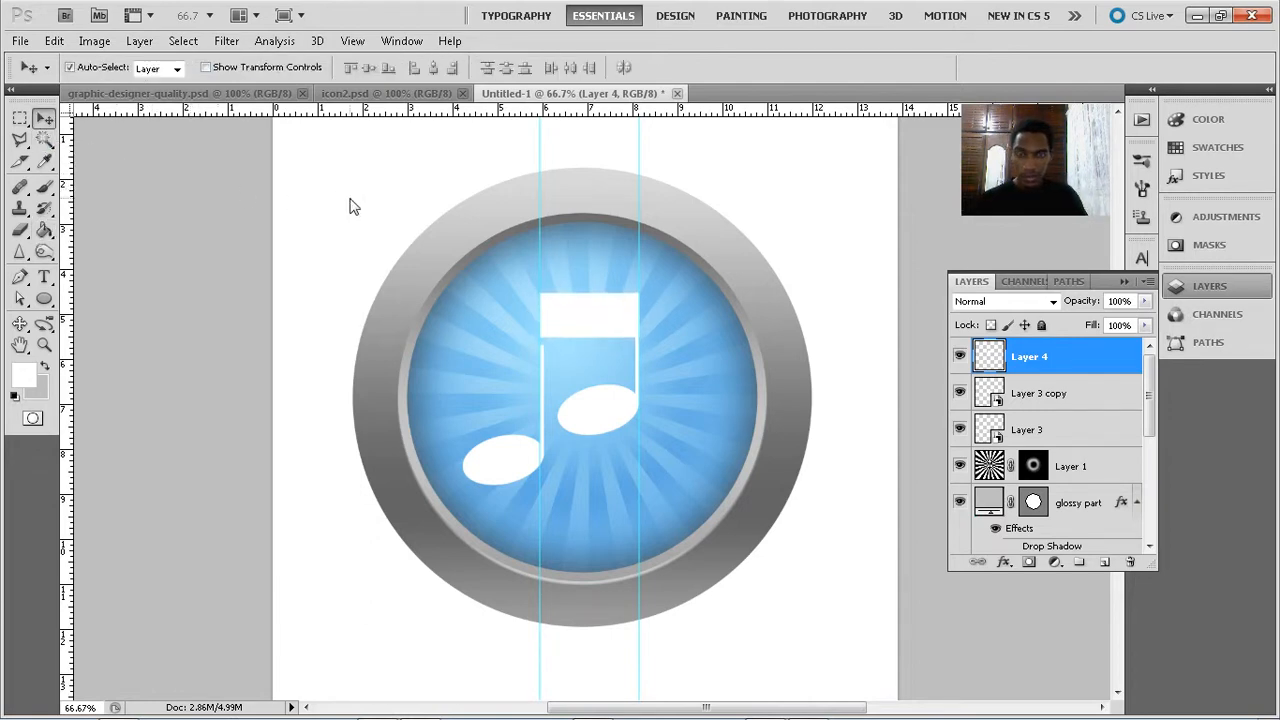
Skew the beam vertically by about 20 degrees so it slopes up to the right, and raise it 30 px to join both stems
{"action": "key", "text": "ctrl+t"}
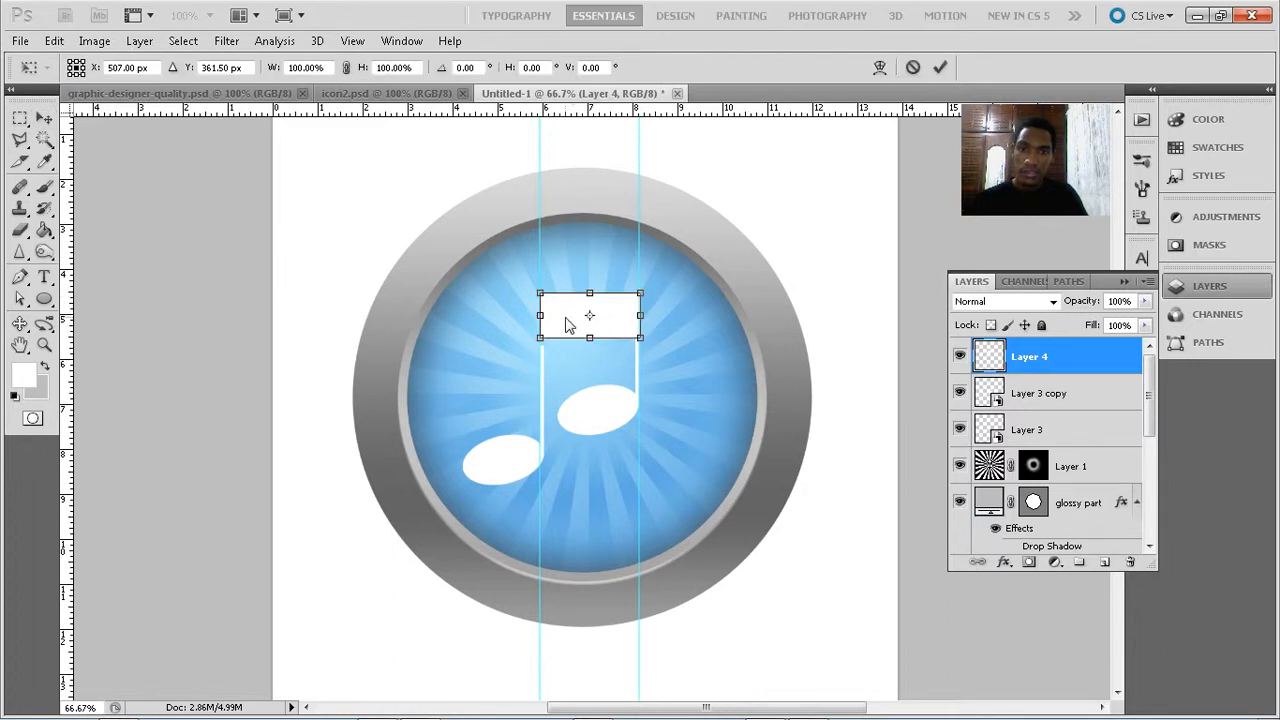
{"action": "right_click", "coordinate": [552, 313]}
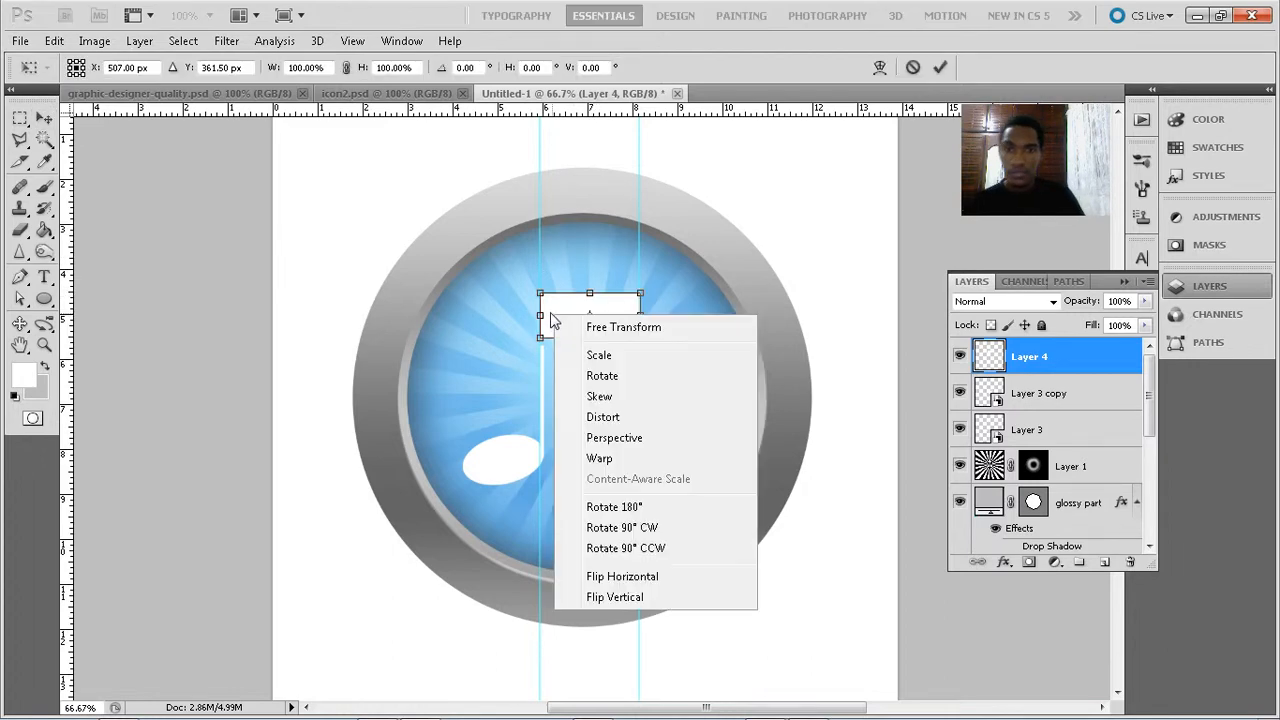
{"action": "left_click", "coordinate": [600, 396]}
{"action": "left_click_drag", "start_coordinate": [541, 316], "coordinate": [537, 353]}
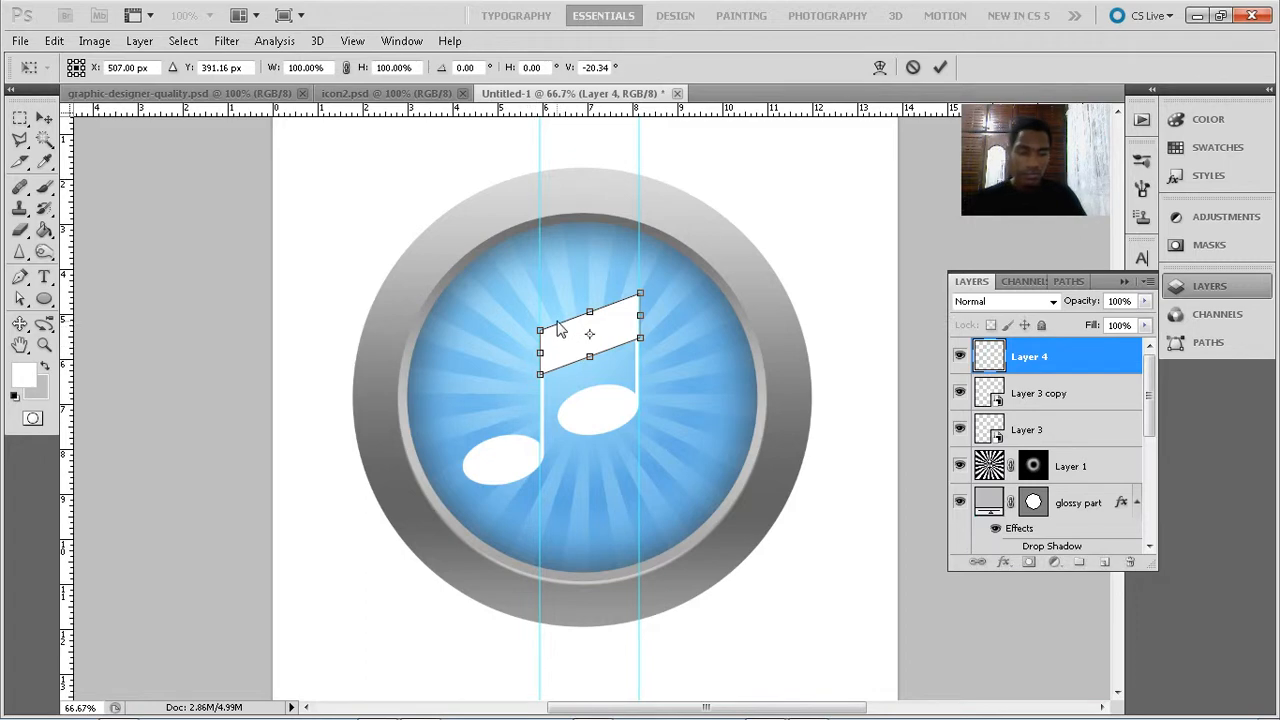
{"action": "key", "text": "shift+Up"}
{"action": "key", "text": "shift+Up"}
{"action": "key", "text": "shift+Up"}
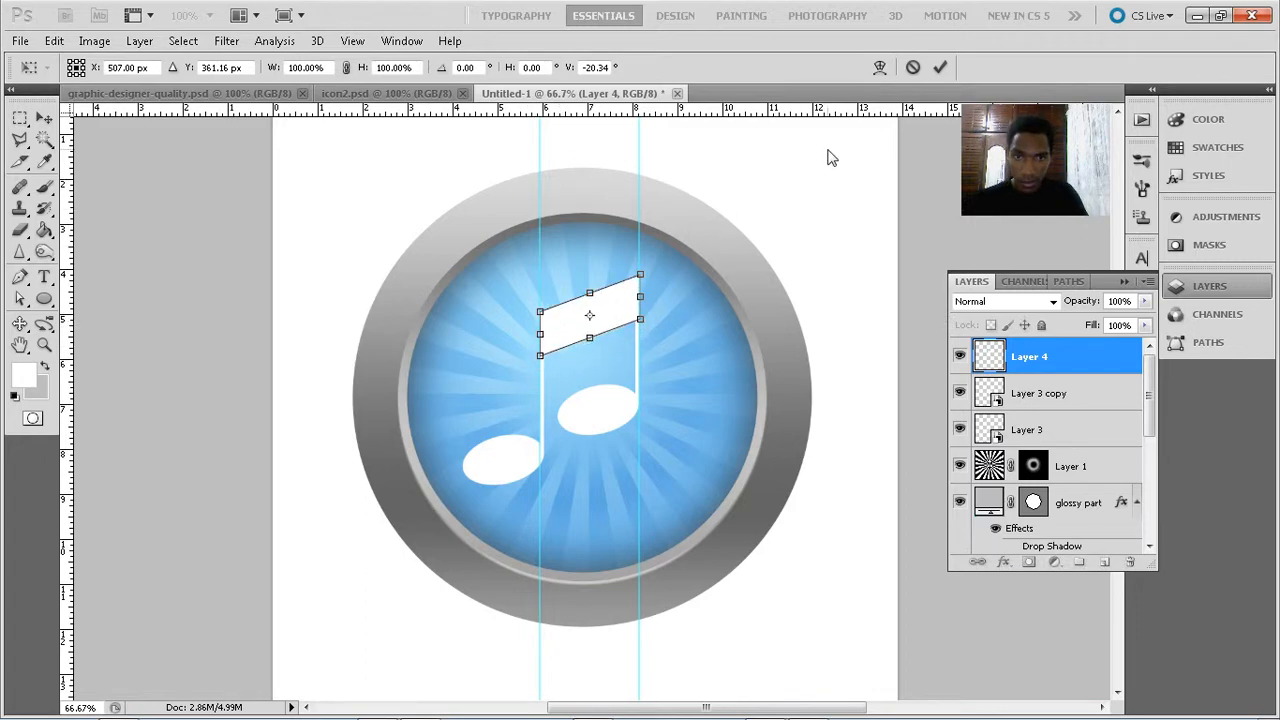
{"action": "left_click", "coordinate": [940, 67]}
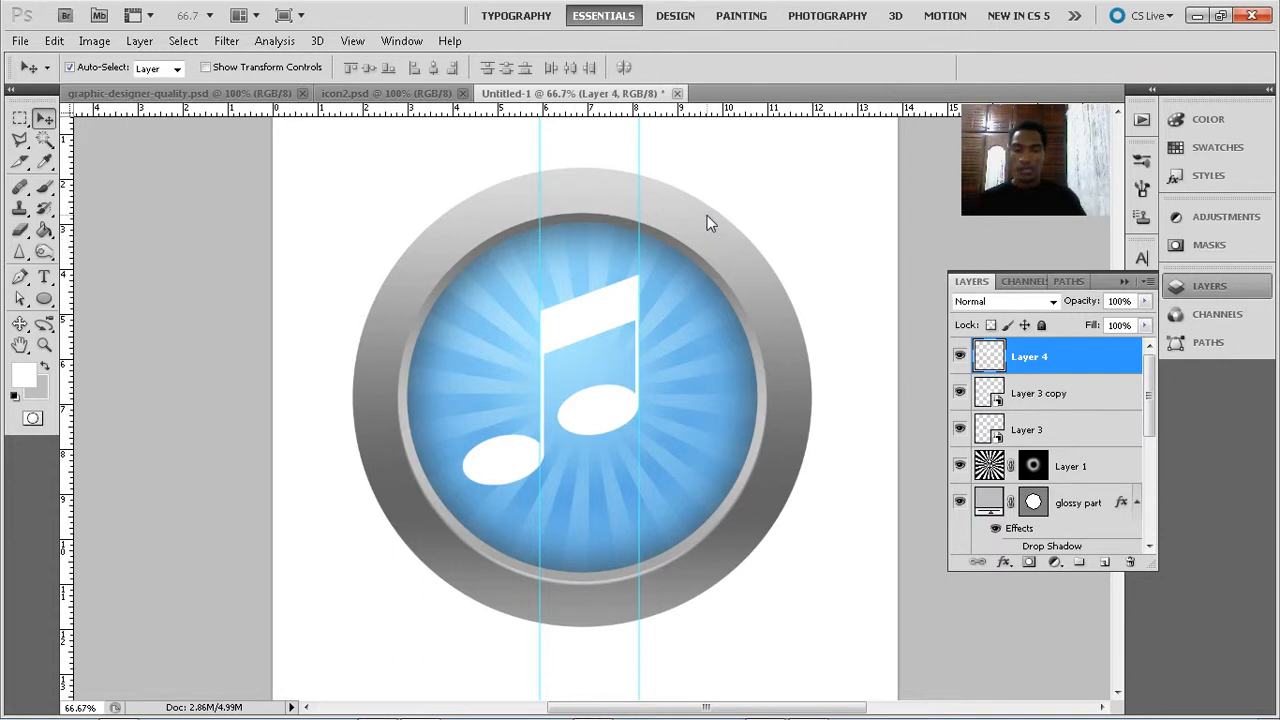
Hide the guides, combine Layer 4, Layer 3 copy and Layer 3 into one smart object, and shift it slightly right and down
{"action": "key", "text": "ctrl+h"}
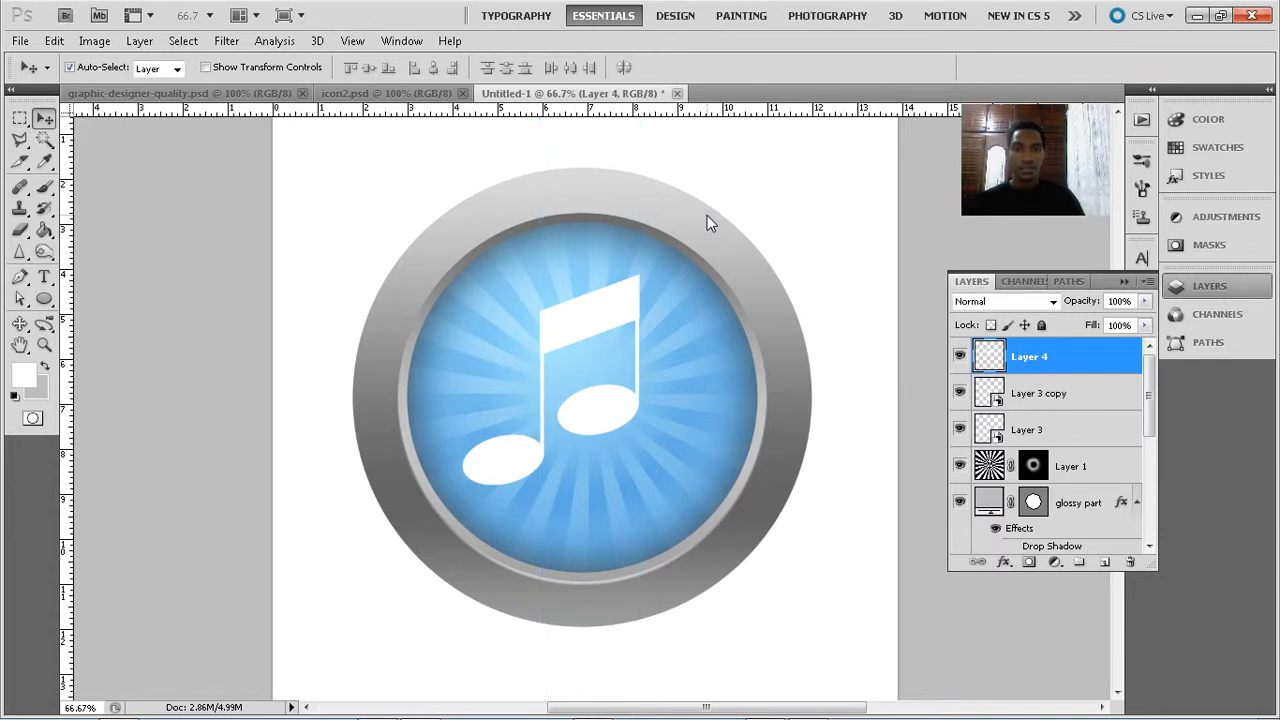
{"action": "left_click", "coordinate": [1080, 423], "text": "shift"}
{"action": "right_click", "coordinate": [1081, 388]}
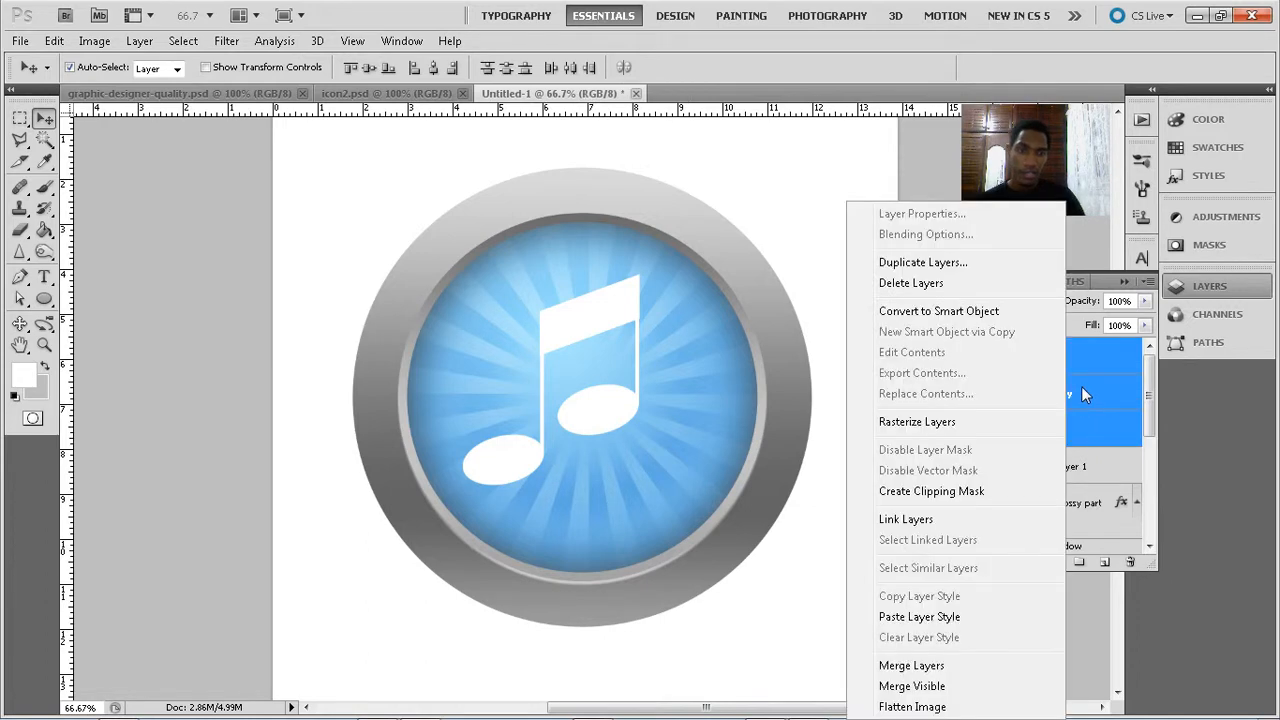
{"action": "left_click", "coordinate": [1017, 314]}
{"action": "left_click_drag", "start_coordinate": [585, 330], "coordinate": [596, 344]}
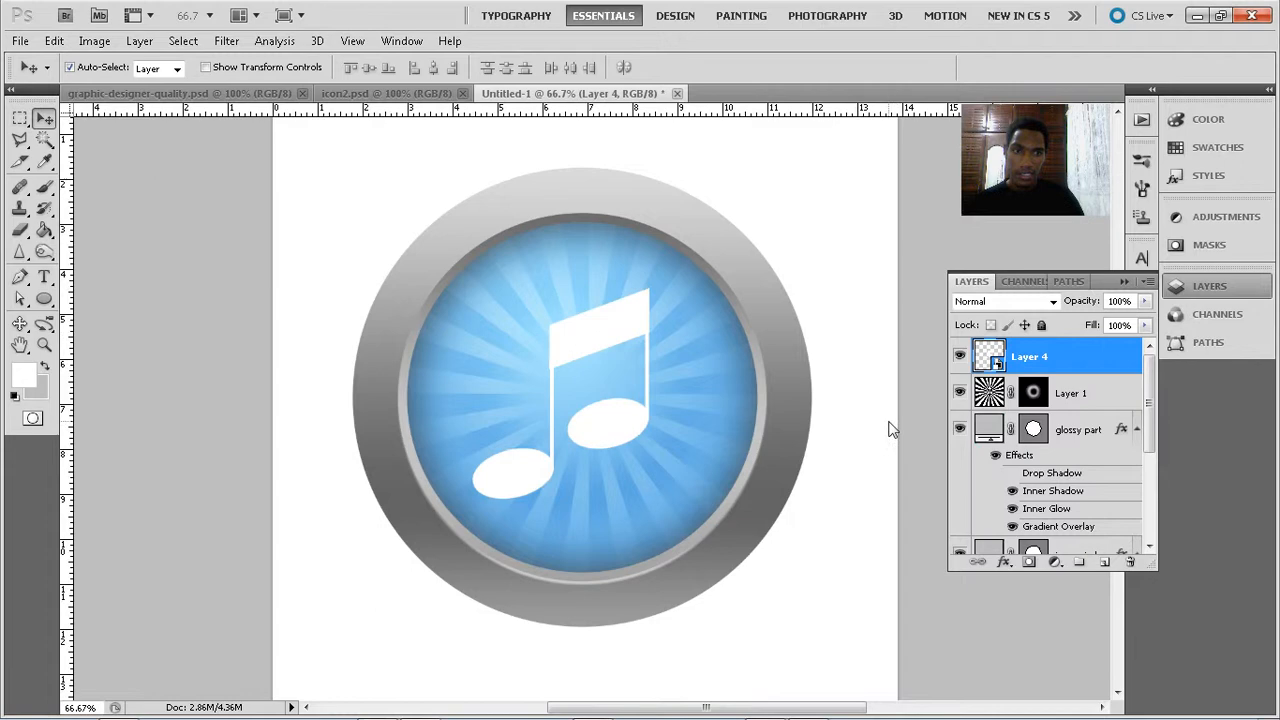
Add a drop shadow to the music note with a size of 9 px and an opacity of 24%
{"action": "left_click", "coordinate": [1006, 562]}
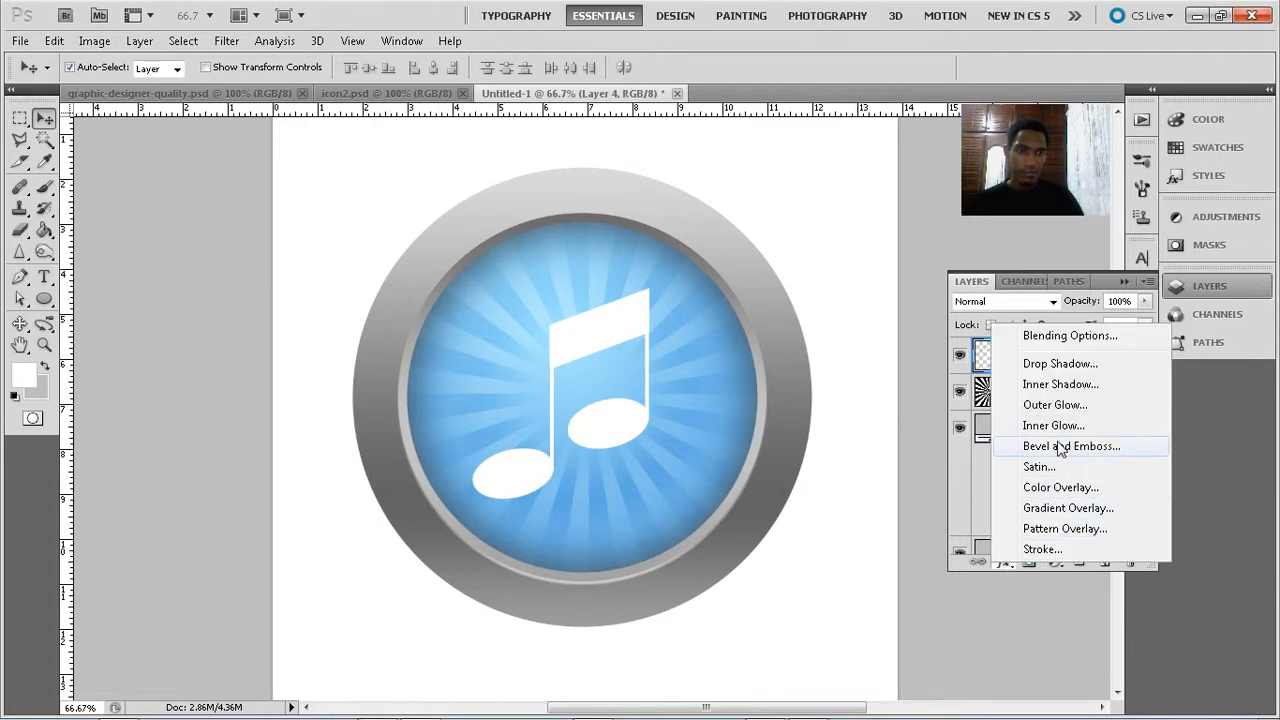
{"action": "left_click", "coordinate": [1060, 366]}
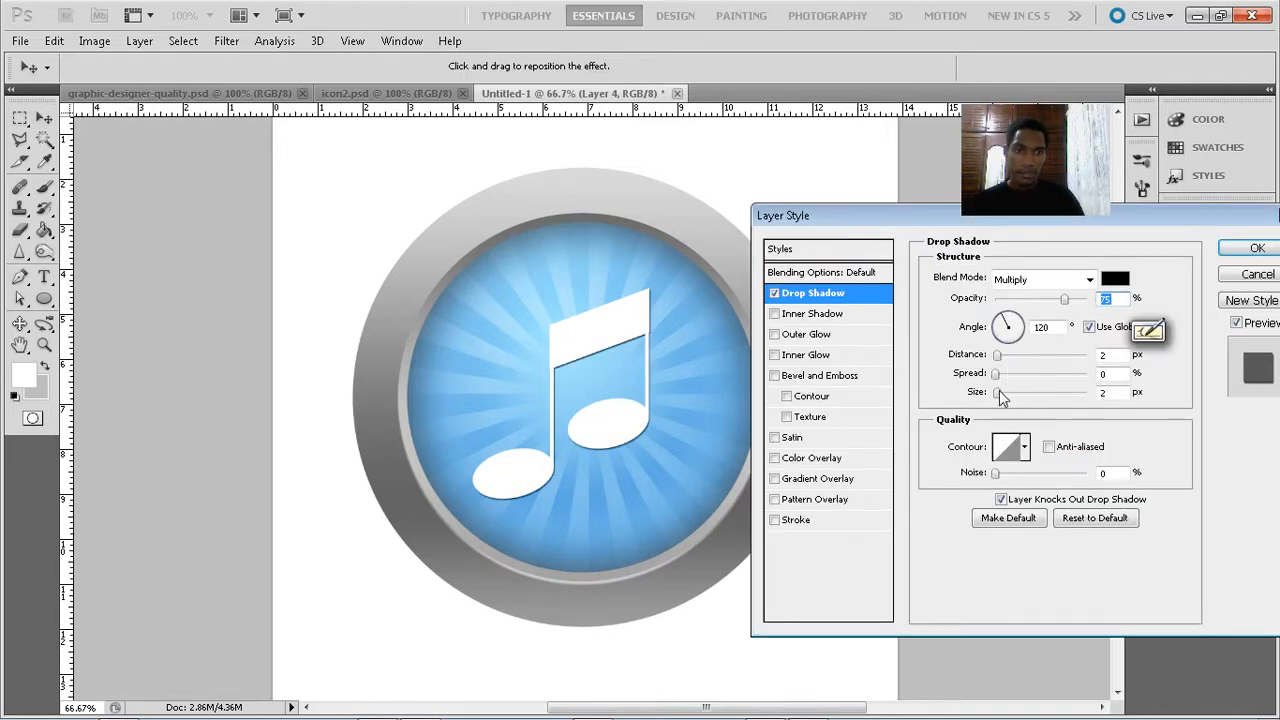
{"action": "left_click_drag", "start_coordinate": [1002, 396], "coordinate": [1004, 398]}
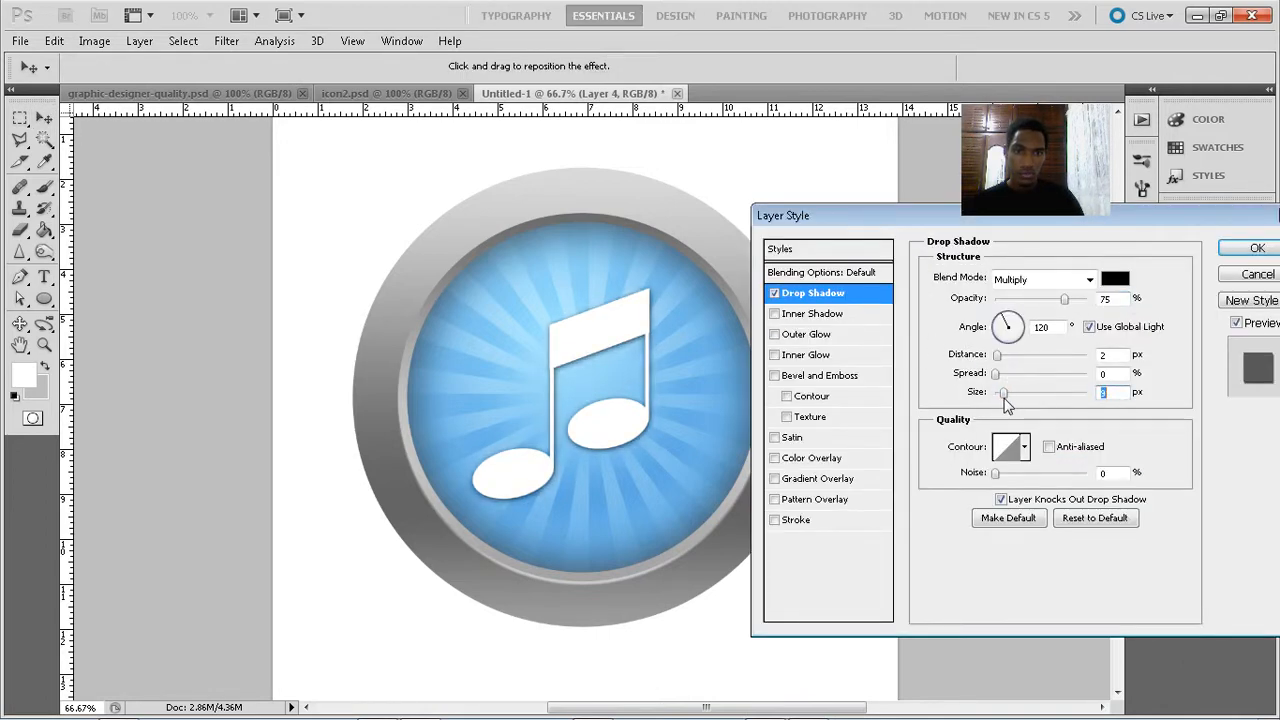
{"action": "left_click_drag", "start_coordinate": [1066, 300], "coordinate": [1020, 316]}
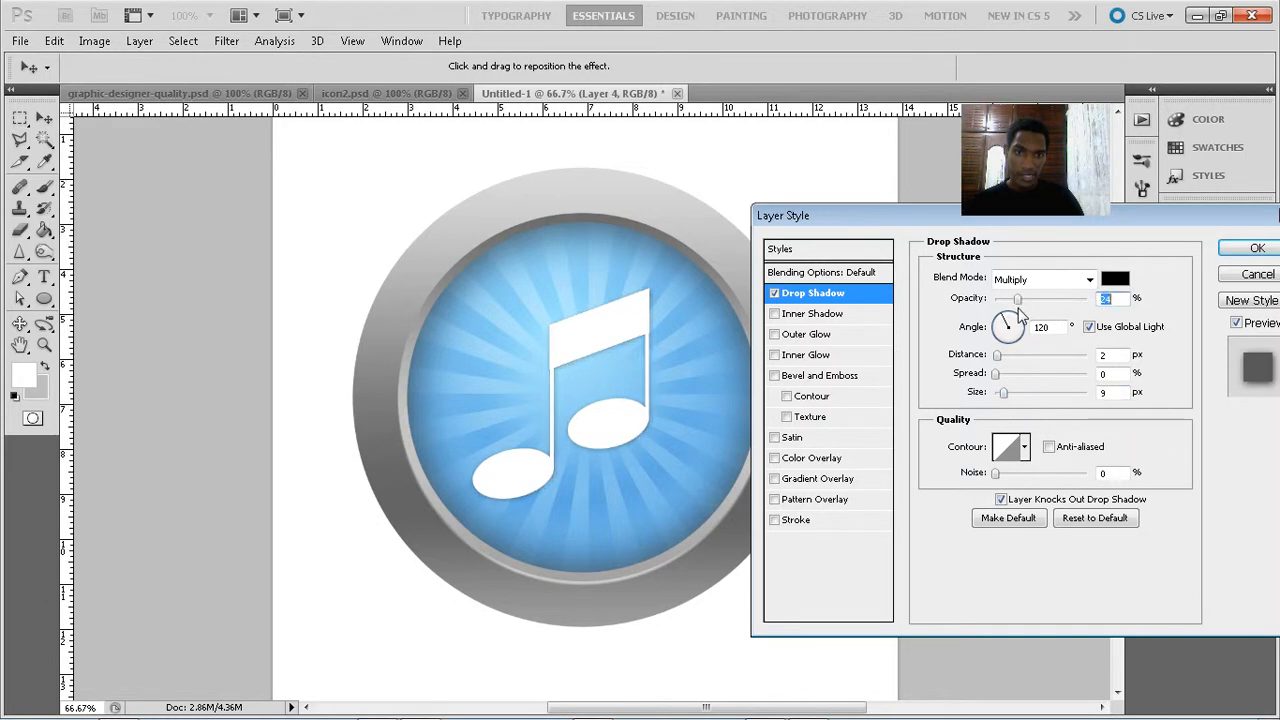
Add a linear black-to-white gradient overlay to the note at 15% opacity and 104% scale
{"action": "left_click", "coordinate": [820, 478]}
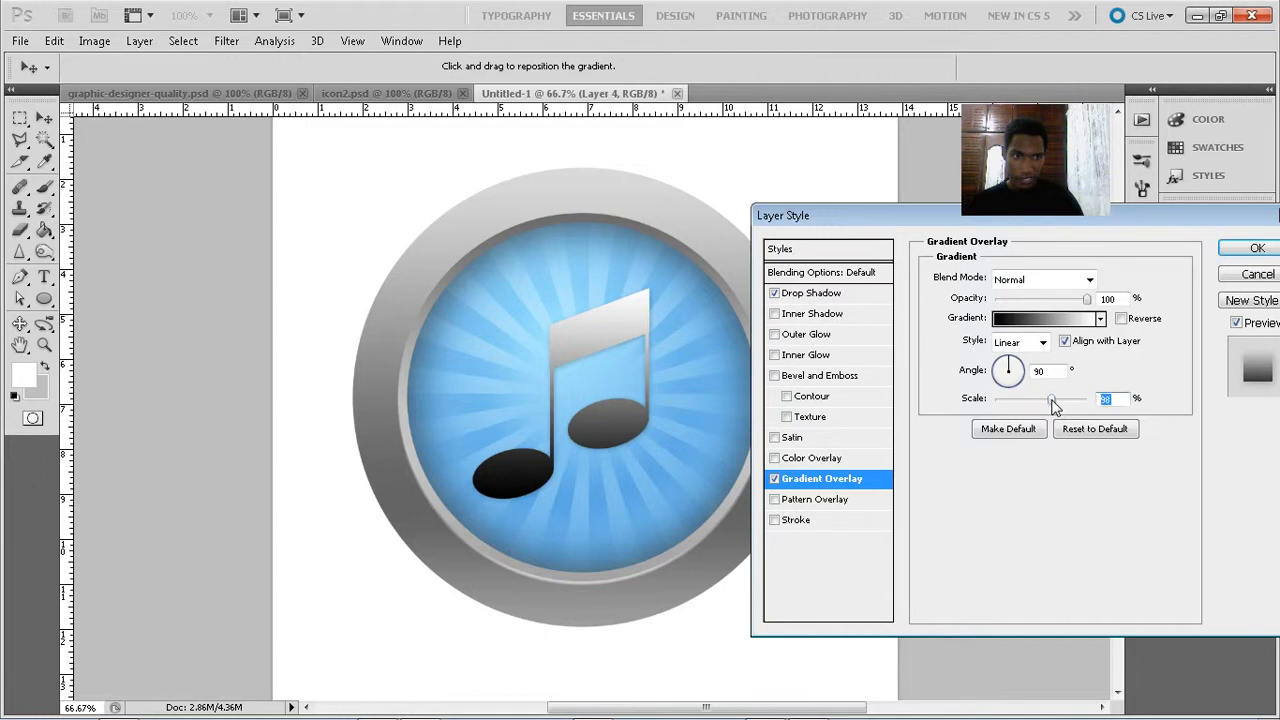
{"action": "left_click_drag", "start_coordinate": [1053, 405], "coordinate": [1057, 400]}
{"action": "left_click_drag", "start_coordinate": [1087, 300], "coordinate": [1010, 305]}
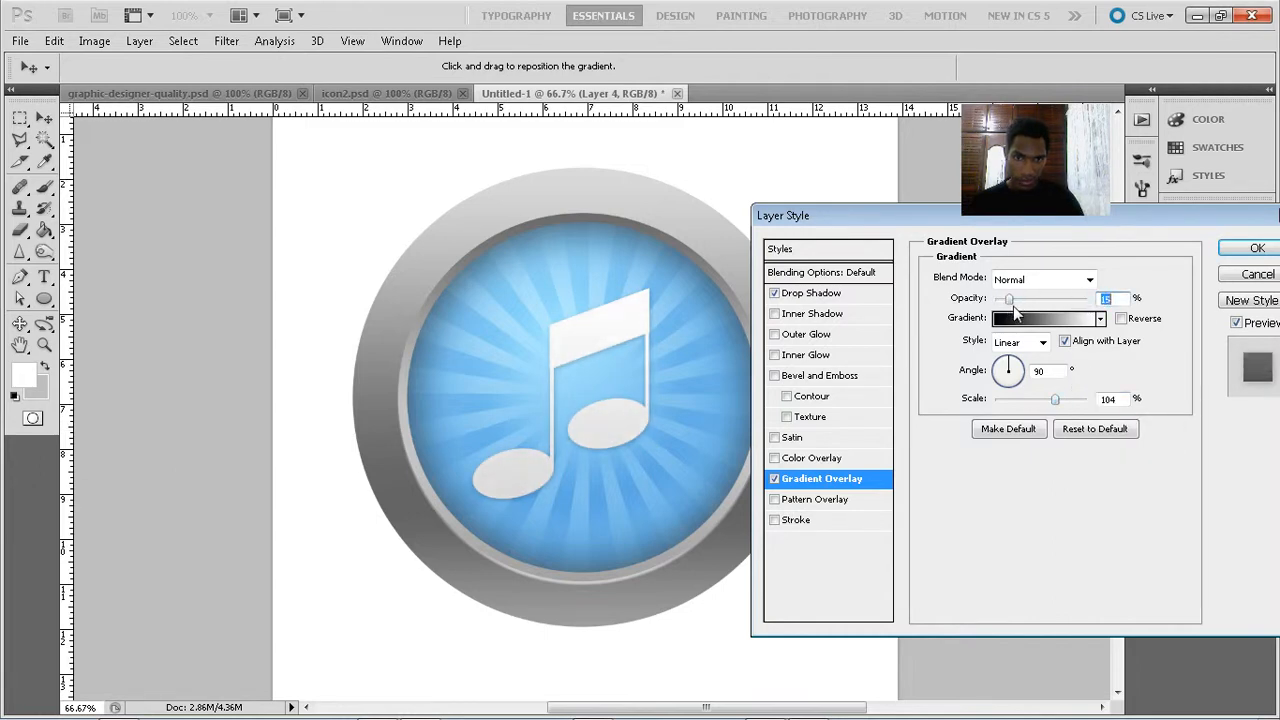
Enable an inner glow on the music note and set its color to white (ffffff)
{"action": "left_click", "coordinate": [806, 358]}
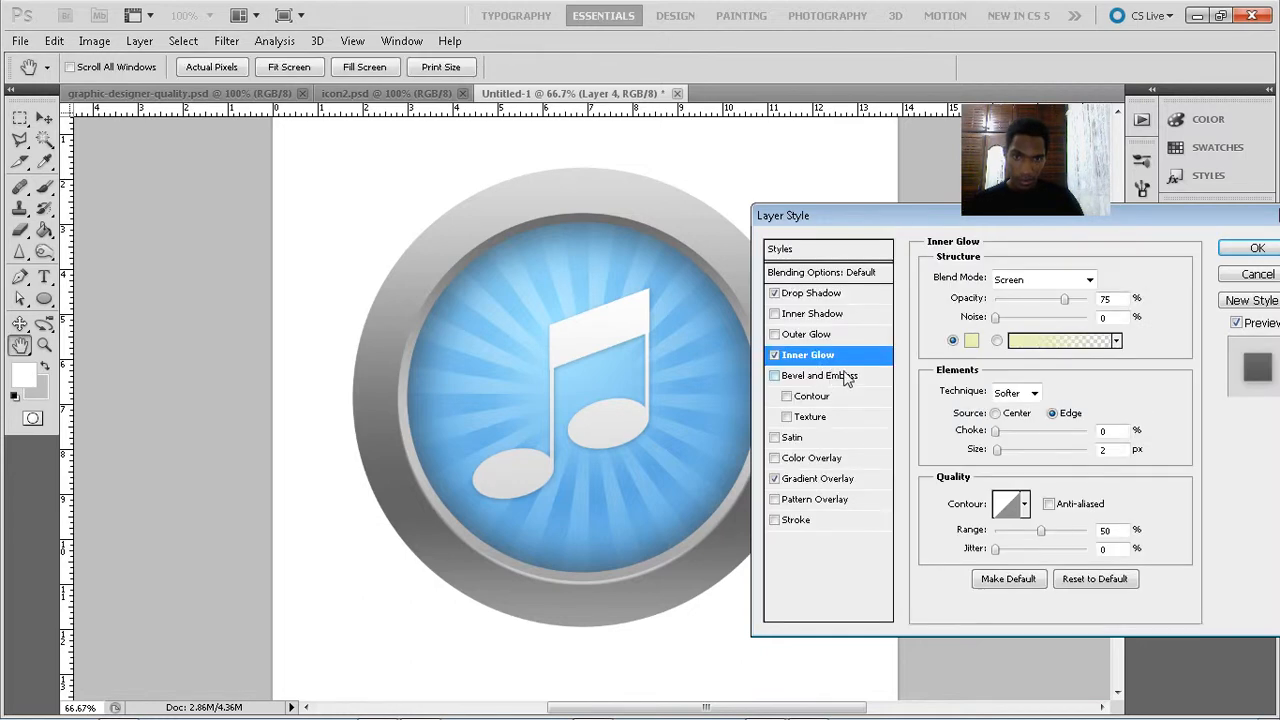
{"action": "left_click", "coordinate": [969, 341]}
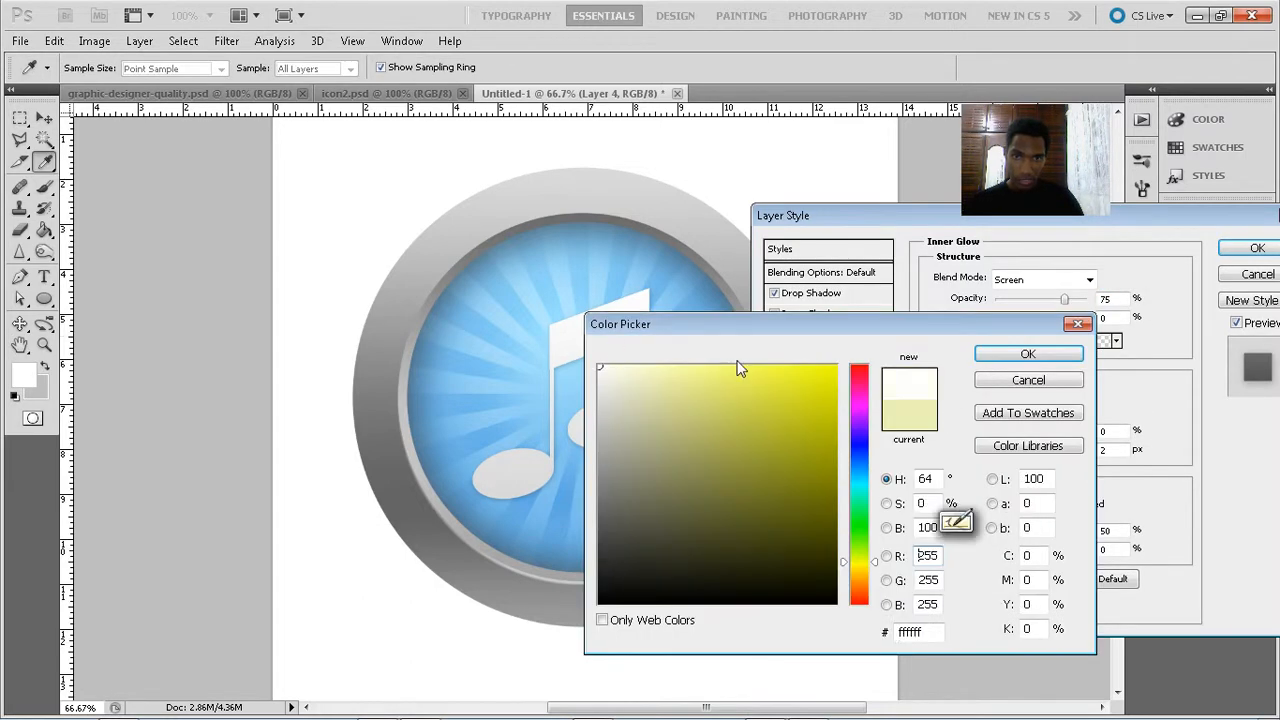
{"action": "left_click", "coordinate": [1012, 356]}
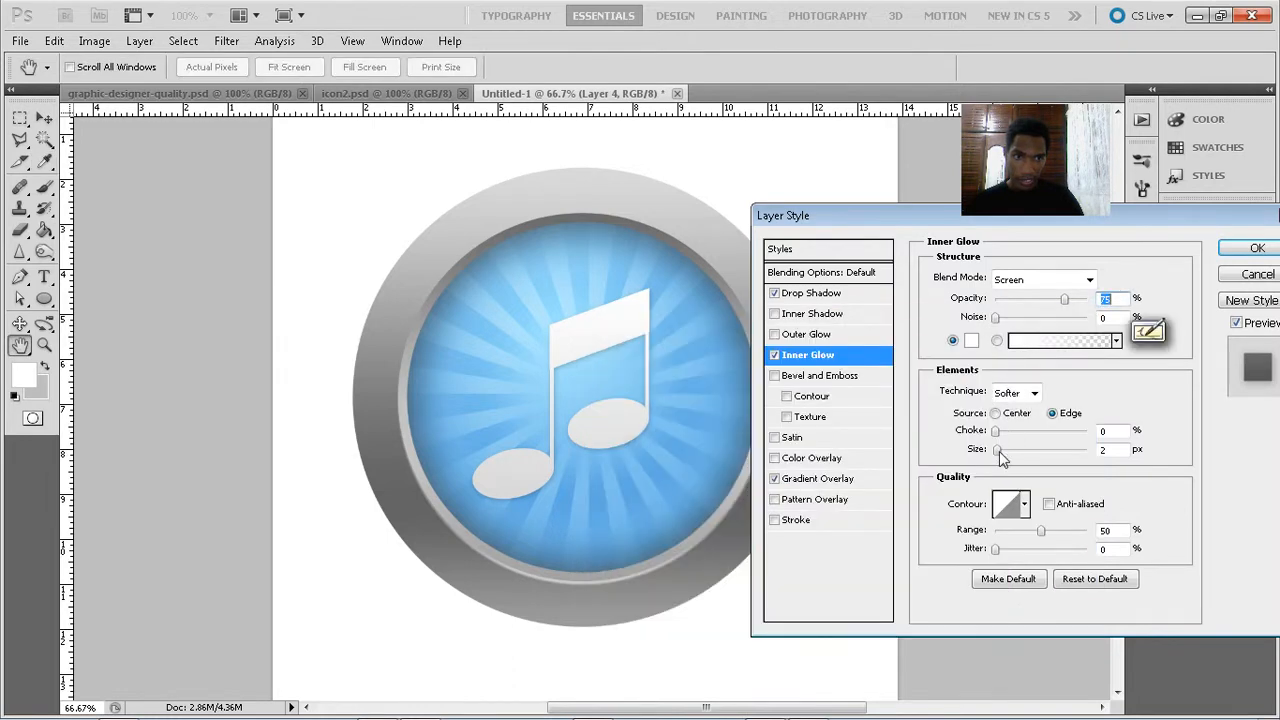
Set the music note's inner glow size to 10 px and apply the layer style
{"action": "left_click_drag", "start_coordinate": [996, 450], "coordinate": [1010, 456]}
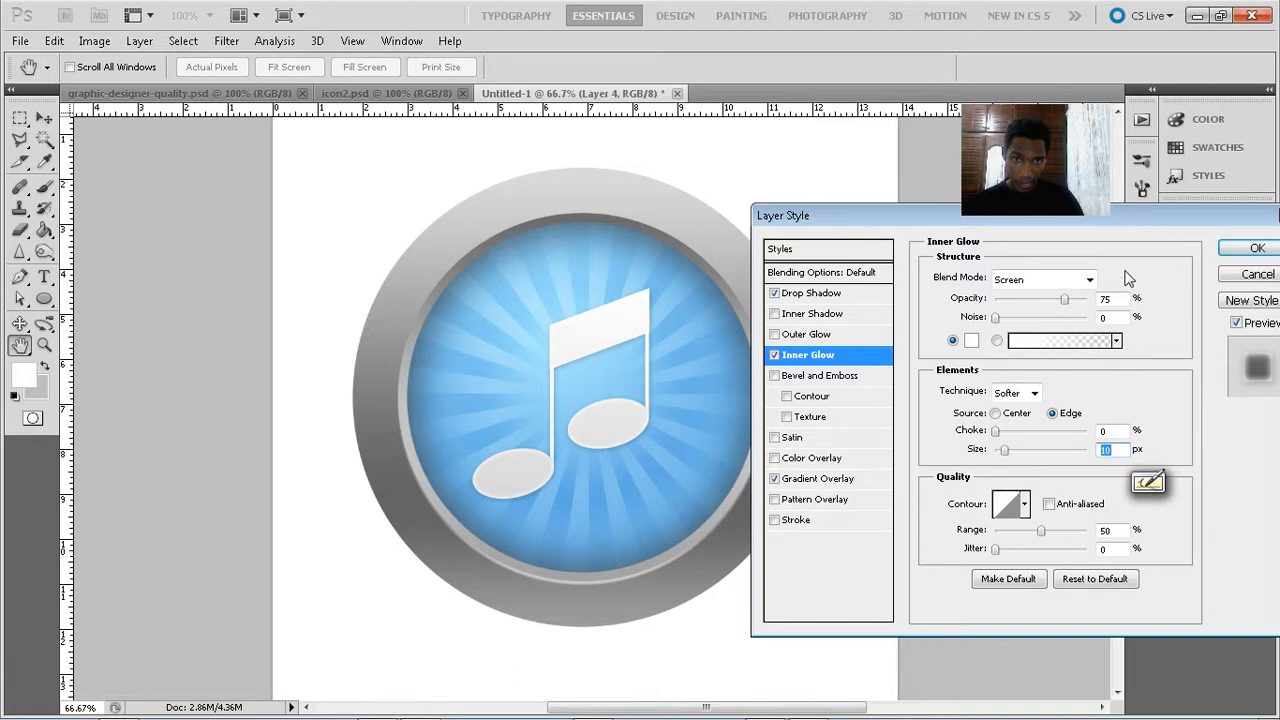
{"action": "left_click", "coordinate": [1257, 248]}
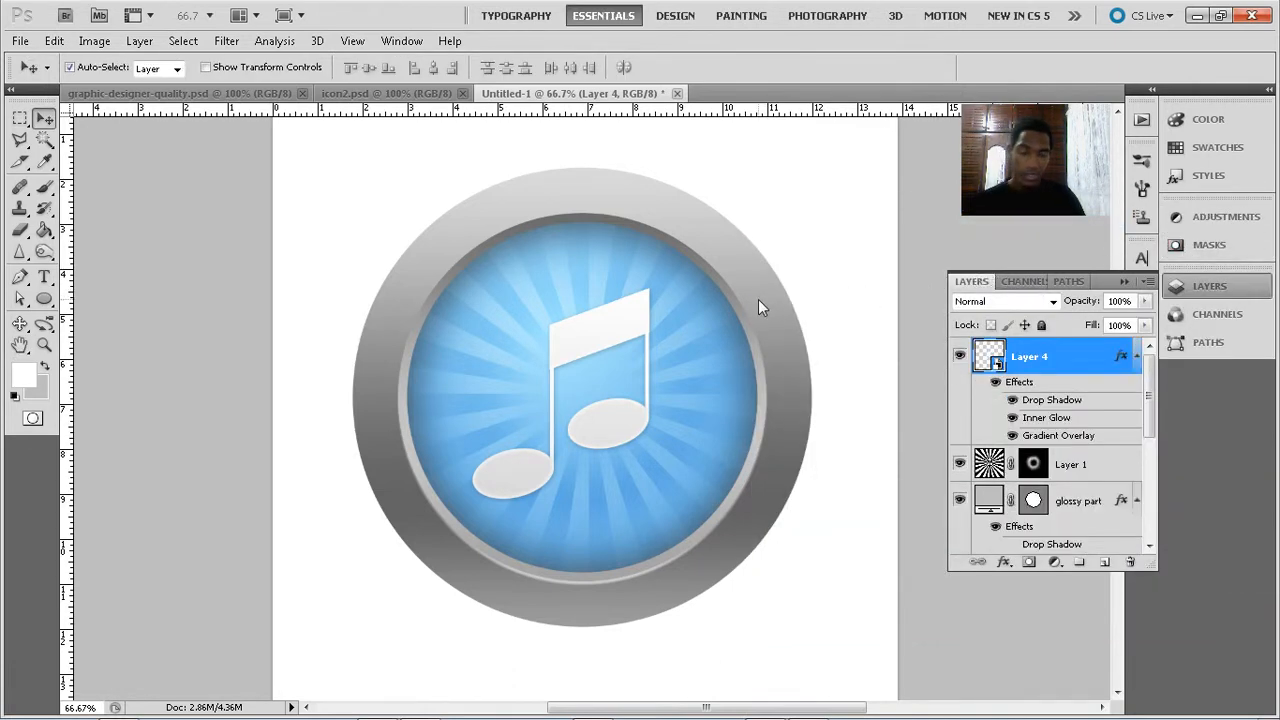
{"action": "key", "text": "ctrl+plus"}
{"action": "key", "text": "ctrl+plus"}
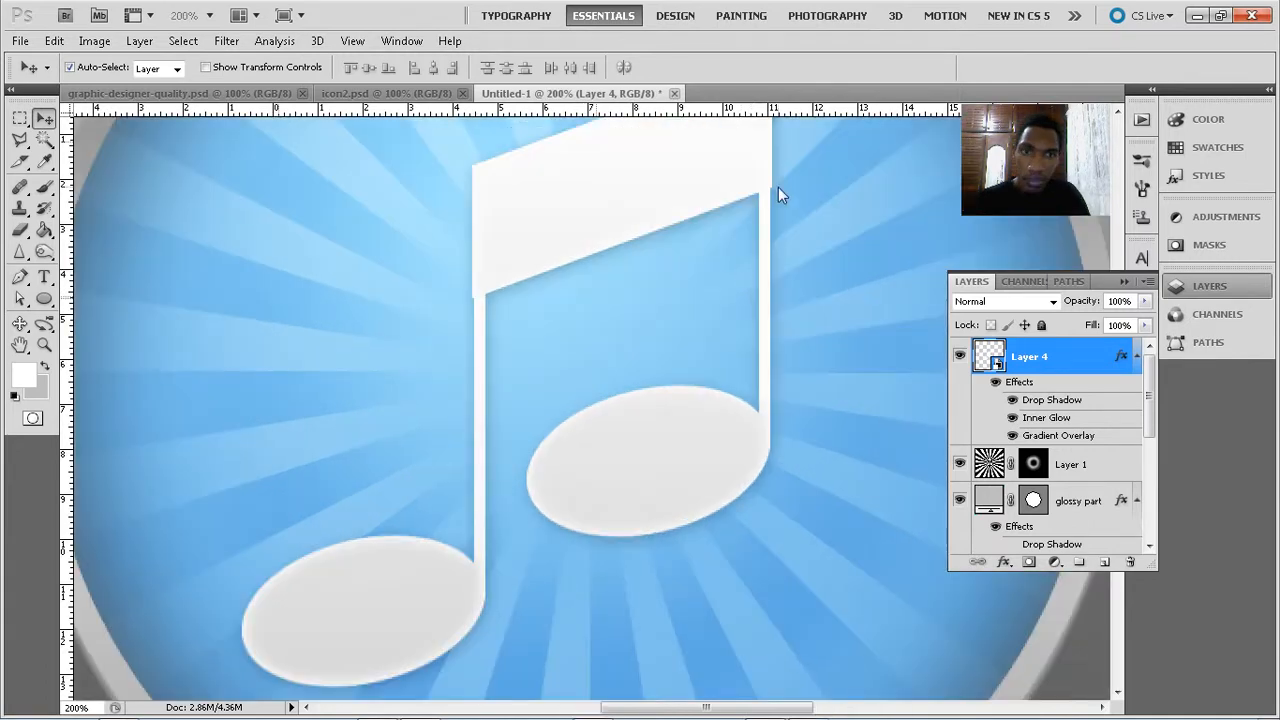
{"action": "key", "text": "ctrl+minus"}
{"action": "key", "text": "ctrl+minus"}
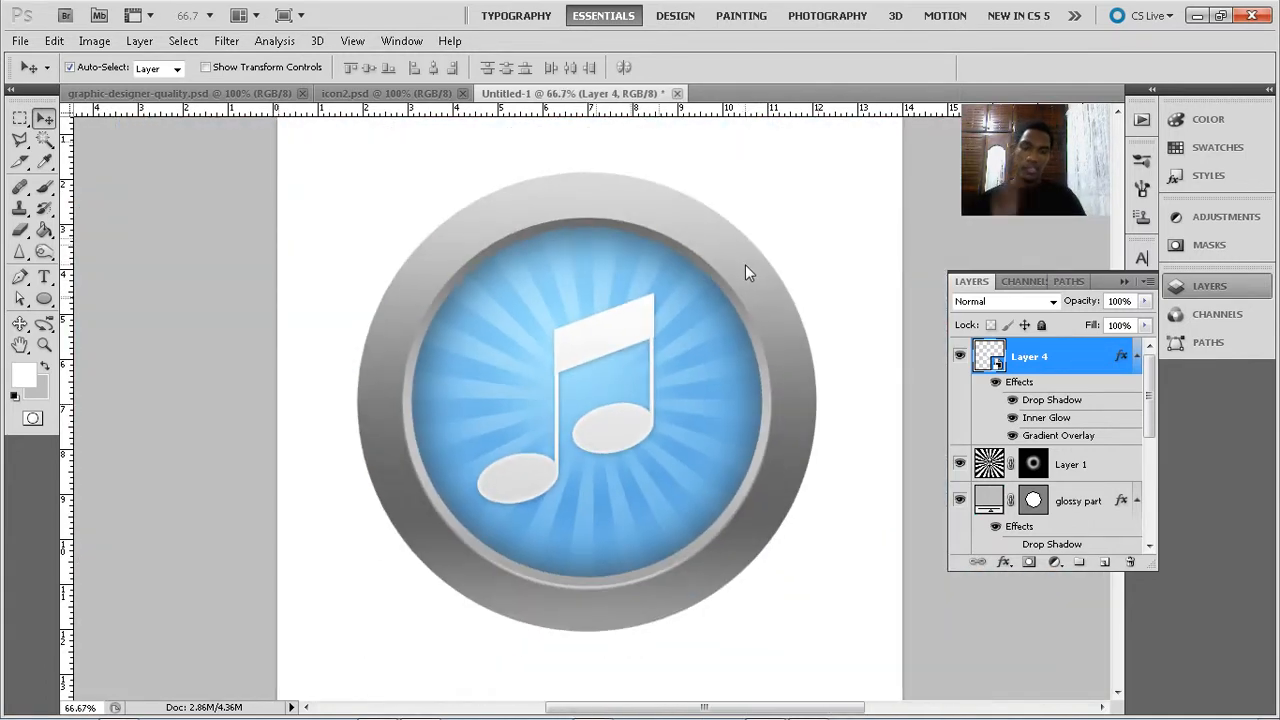
Shift the music note slightly left, deselect it and collapse the effects list of Layer 4
{"action": "left_click_drag", "start_coordinate": [622, 326], "coordinate": [619, 325]}
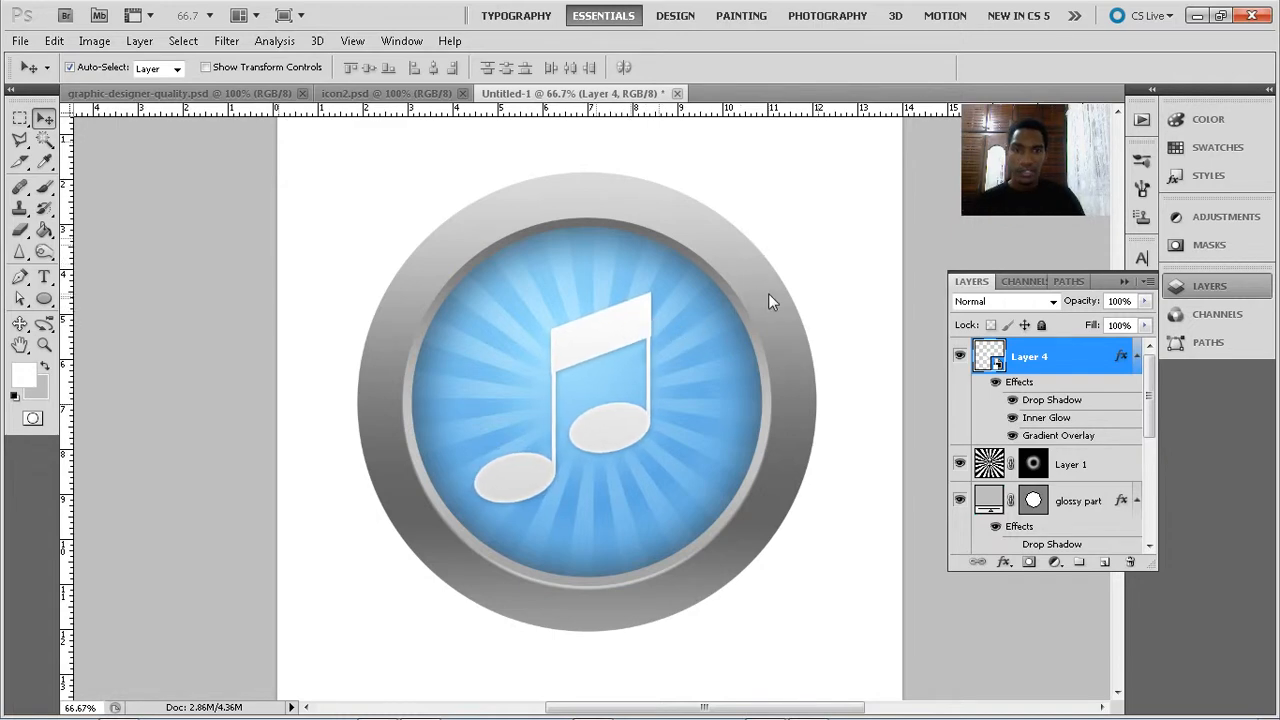
{"action": "left_click", "coordinate": [860, 265]}
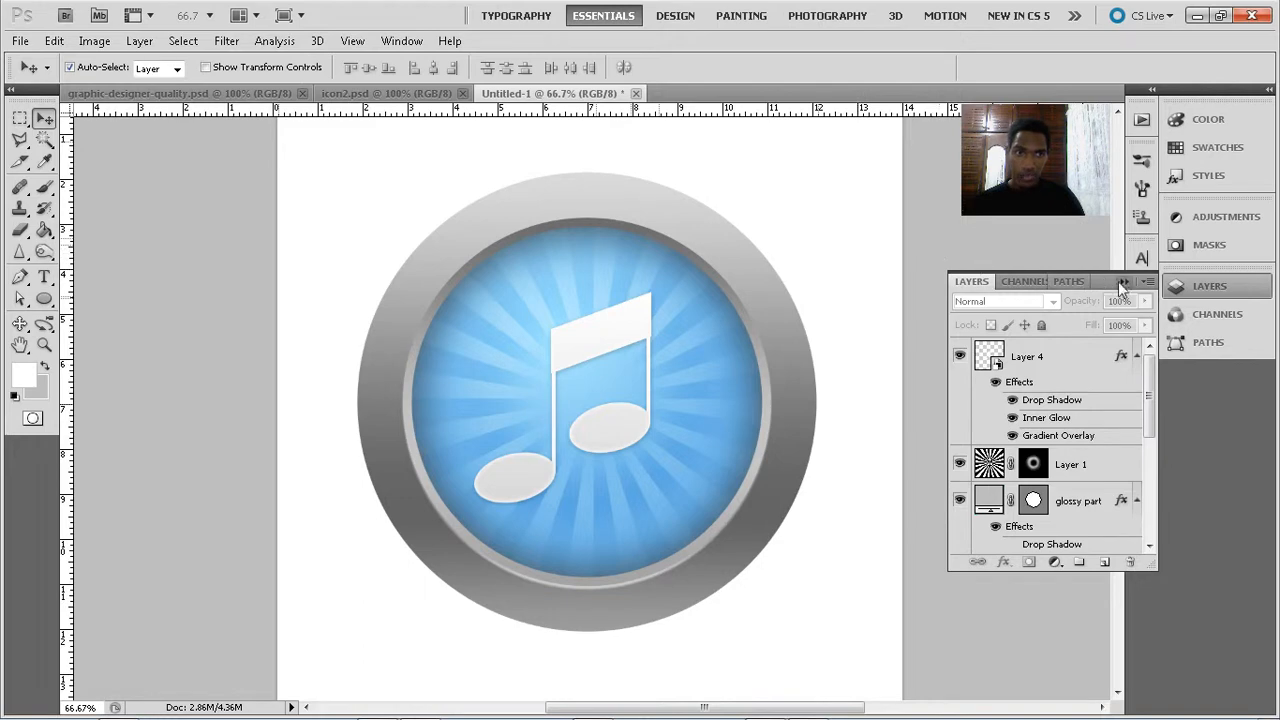
{"action": "left_click", "coordinate": [1137, 356]}
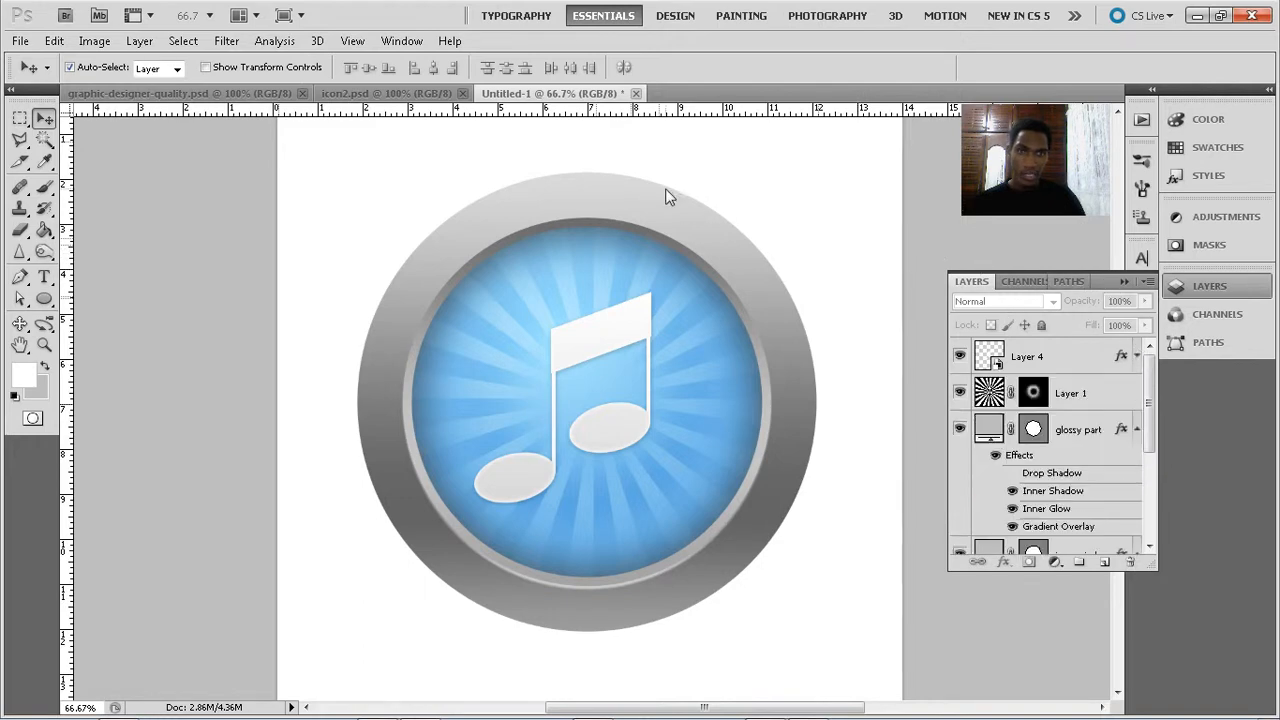
Compare the icon in Untitled-1 with the reference icon in icon2.psd
{"action": "left_click", "coordinate": [408, 93]}
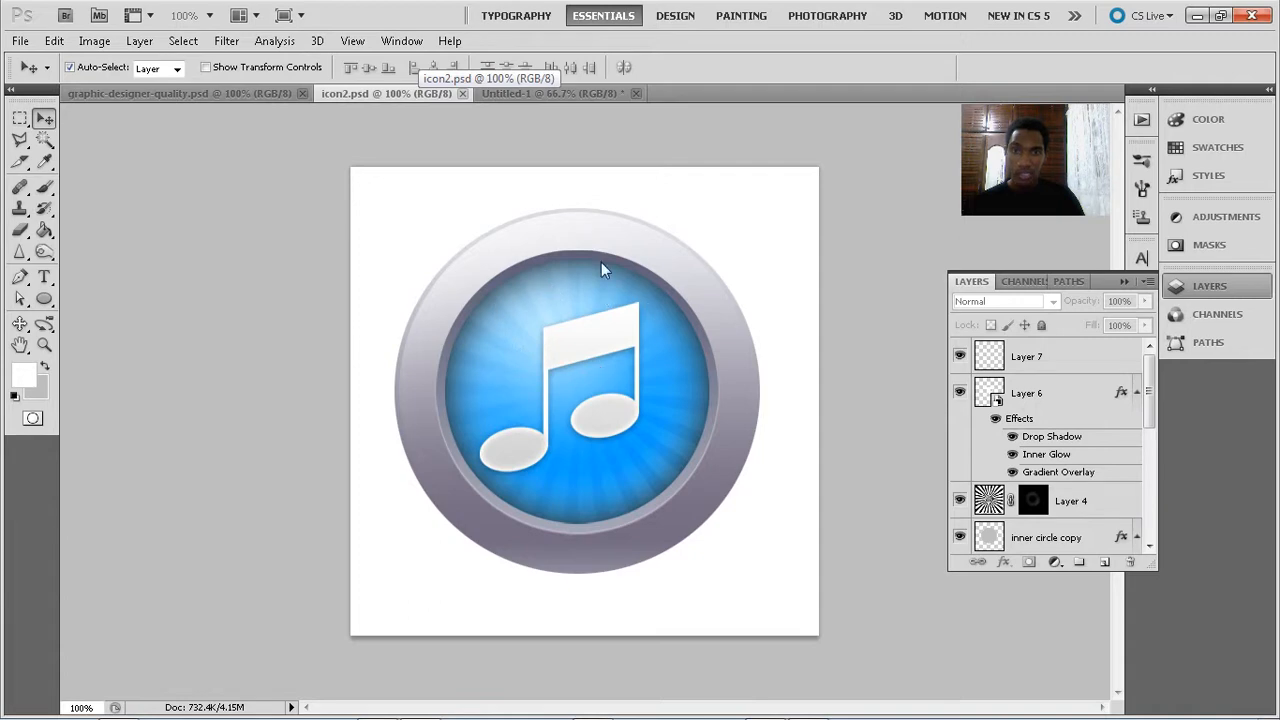
{"action": "left_click", "coordinate": [550, 94]}
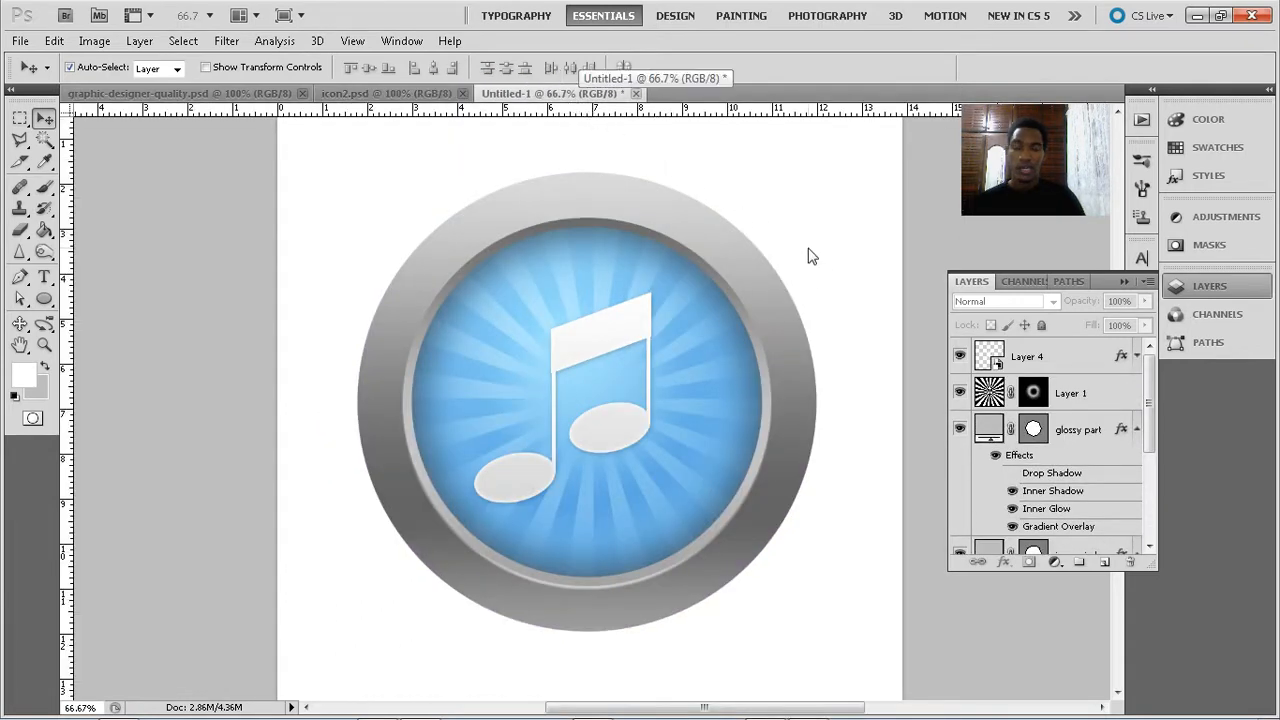
{"action": "left_click", "coordinate": [643, 321]}
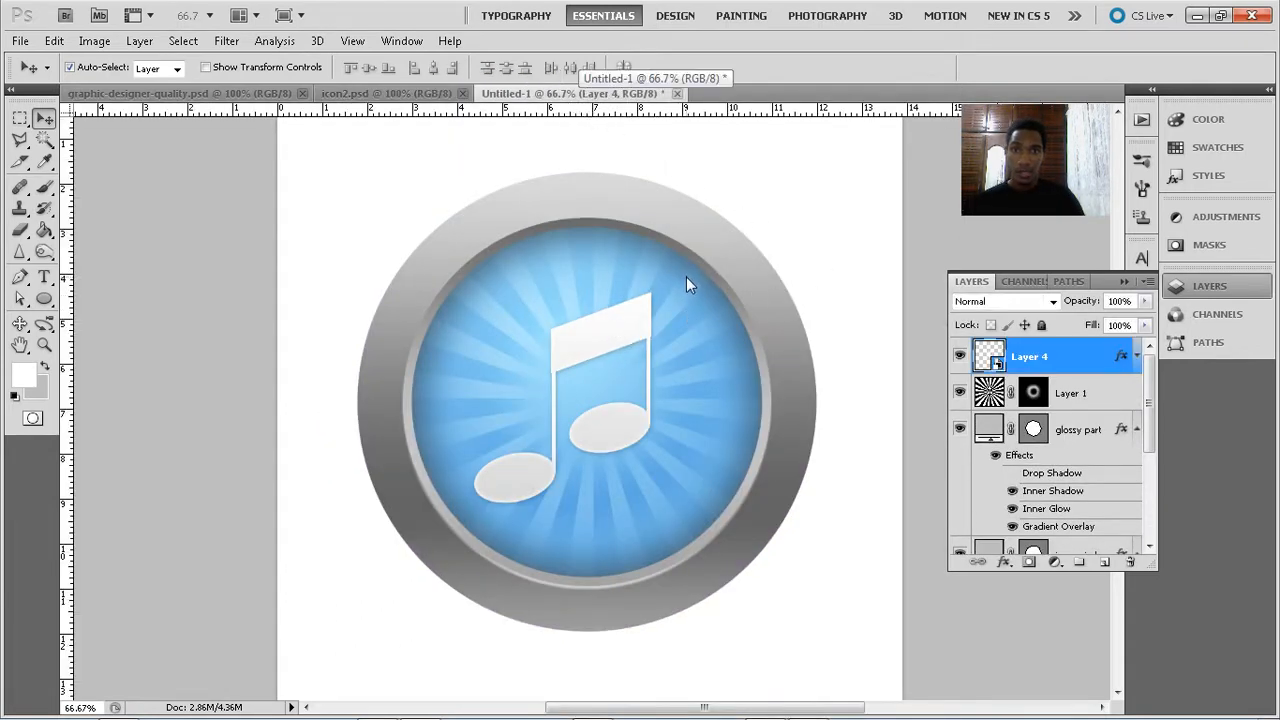
Duplicate the outer ring layer Shape 1 as Shape 1 copy in the same document
{"action": "left_click", "coordinate": [602, 204]}
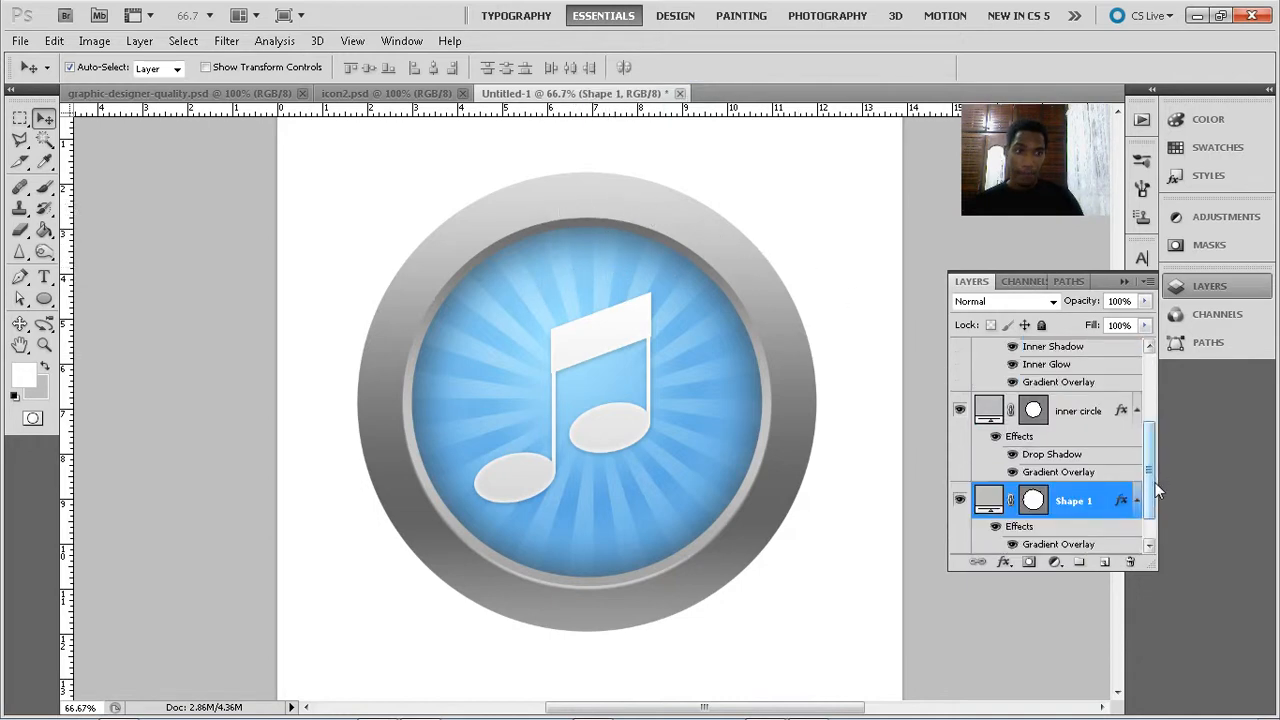
{"action": "right_click", "coordinate": [1105, 494]}
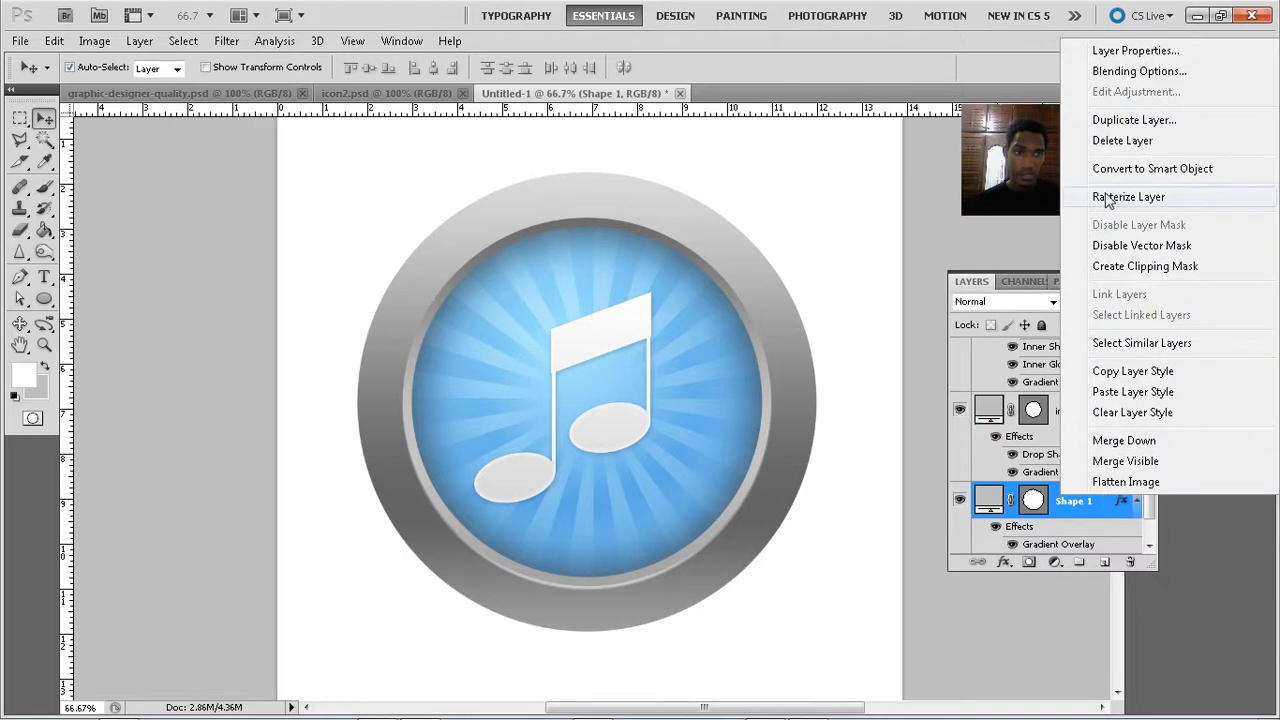
{"action": "left_click", "coordinate": [1101, 121]}
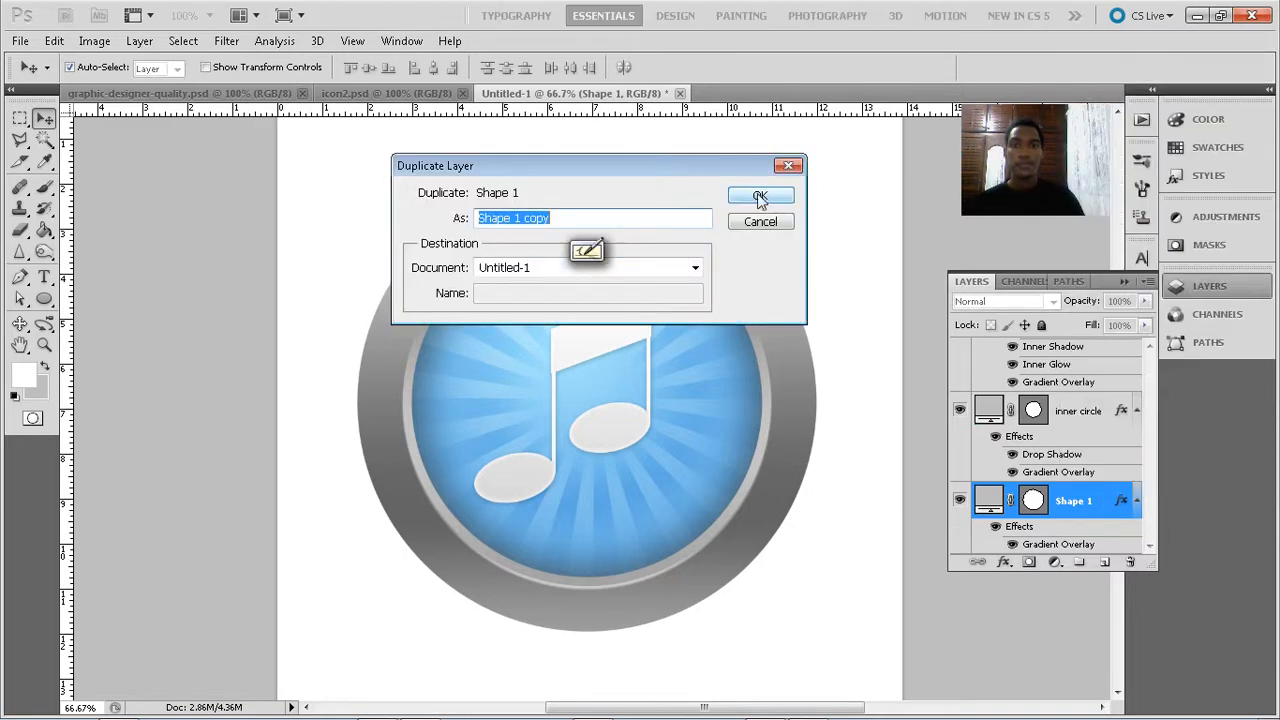
{"action": "left_click", "coordinate": [760, 198]}
{"action": "scroll", "coordinate": [1119, 488], "scroll_direction": "down", "scroll_amount": 3}
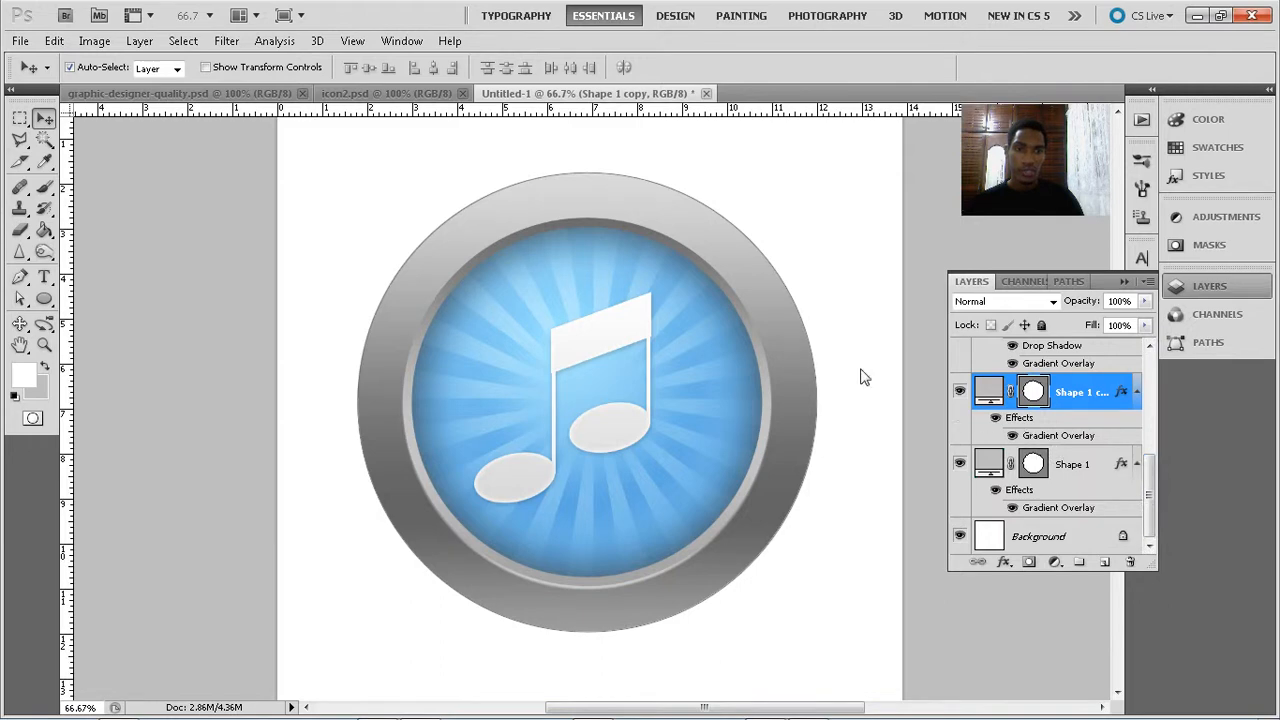
In Shape 1 copy's gradient overlay, remove the first color stop, move the middle one to 0% and make it white (ffffff)
{"action": "double_click", "coordinate": [1058, 435]}
{"action": "left_click", "coordinate": [1012, 320]}
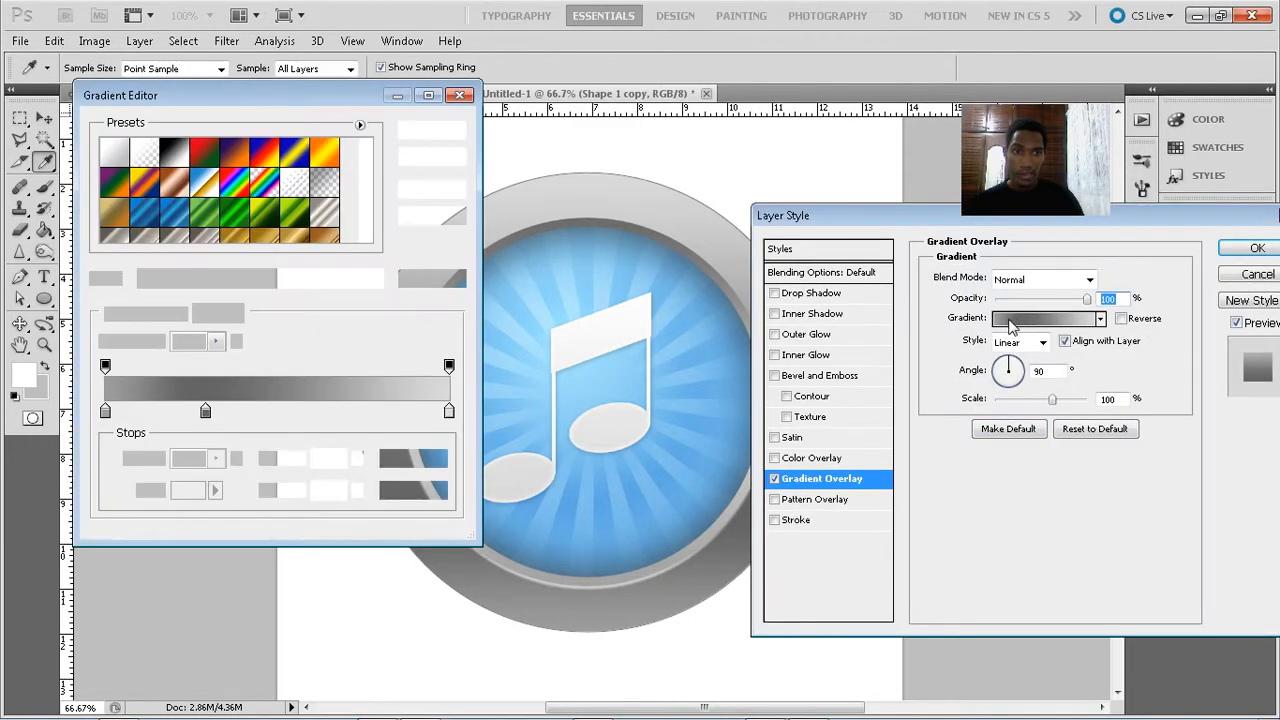
{"action": "left_click_drag", "start_coordinate": [105, 413], "coordinate": [126, 444]}
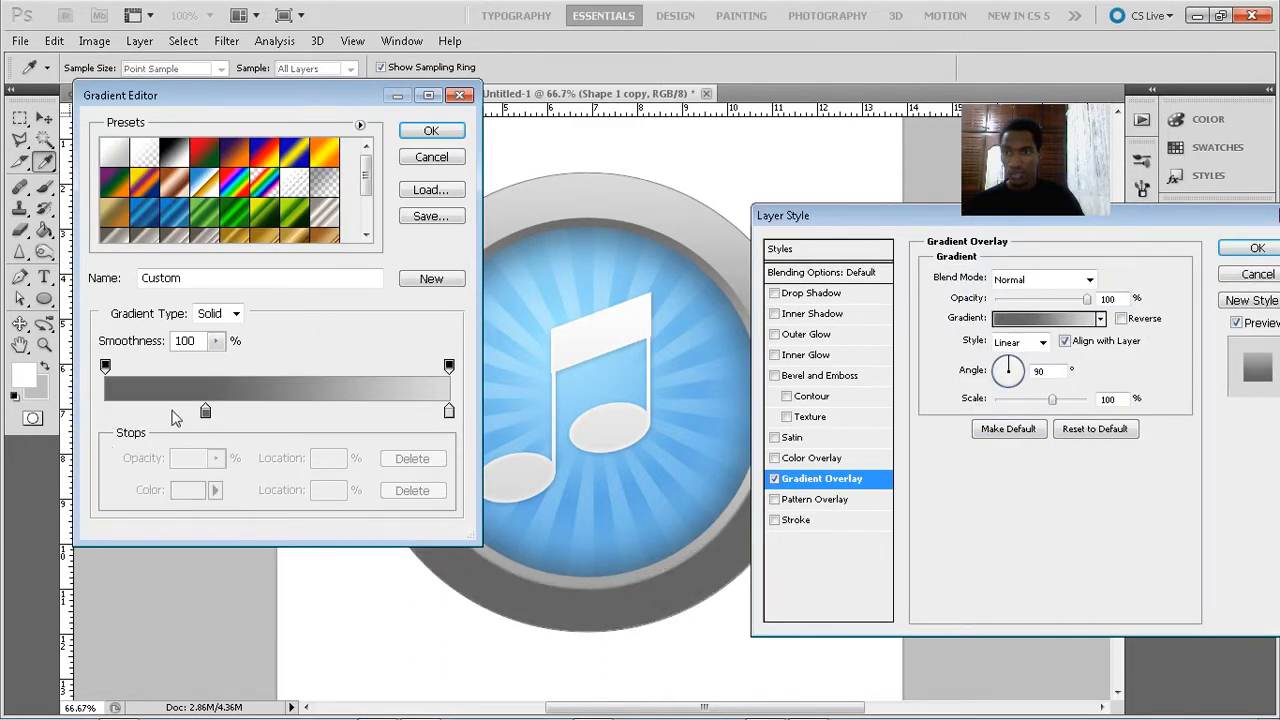
{"action": "left_click_drag", "start_coordinate": [205, 413], "coordinate": [103, 414]}
{"action": "left_click", "coordinate": [192, 490]}
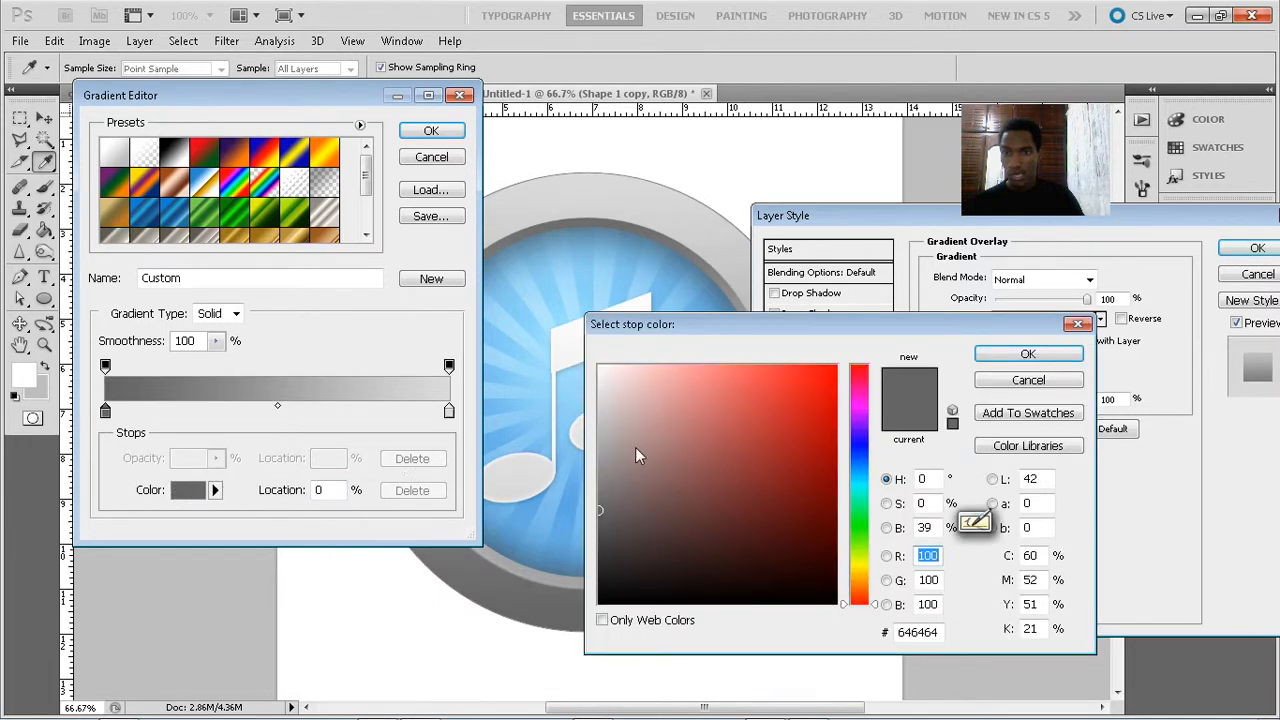
{"action": "left_click_drag", "start_coordinate": [635, 447], "coordinate": [567, 330]}
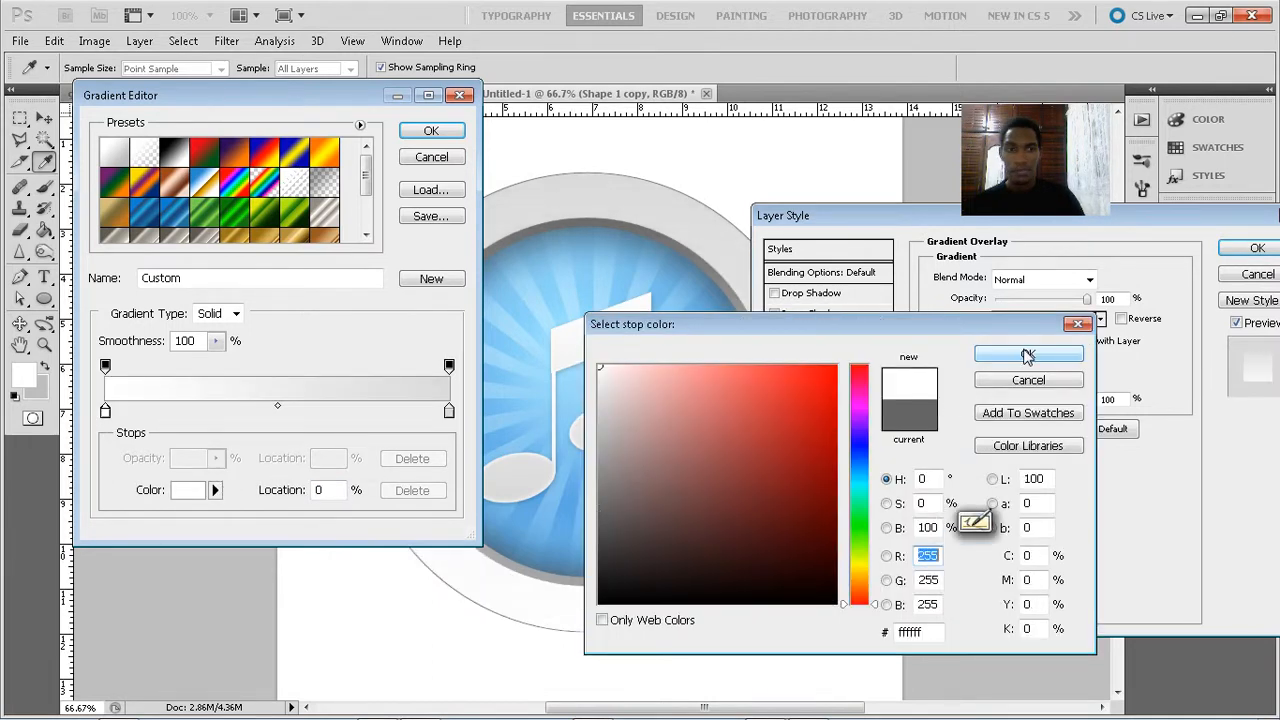
{"action": "left_click", "coordinate": [1028, 354]}
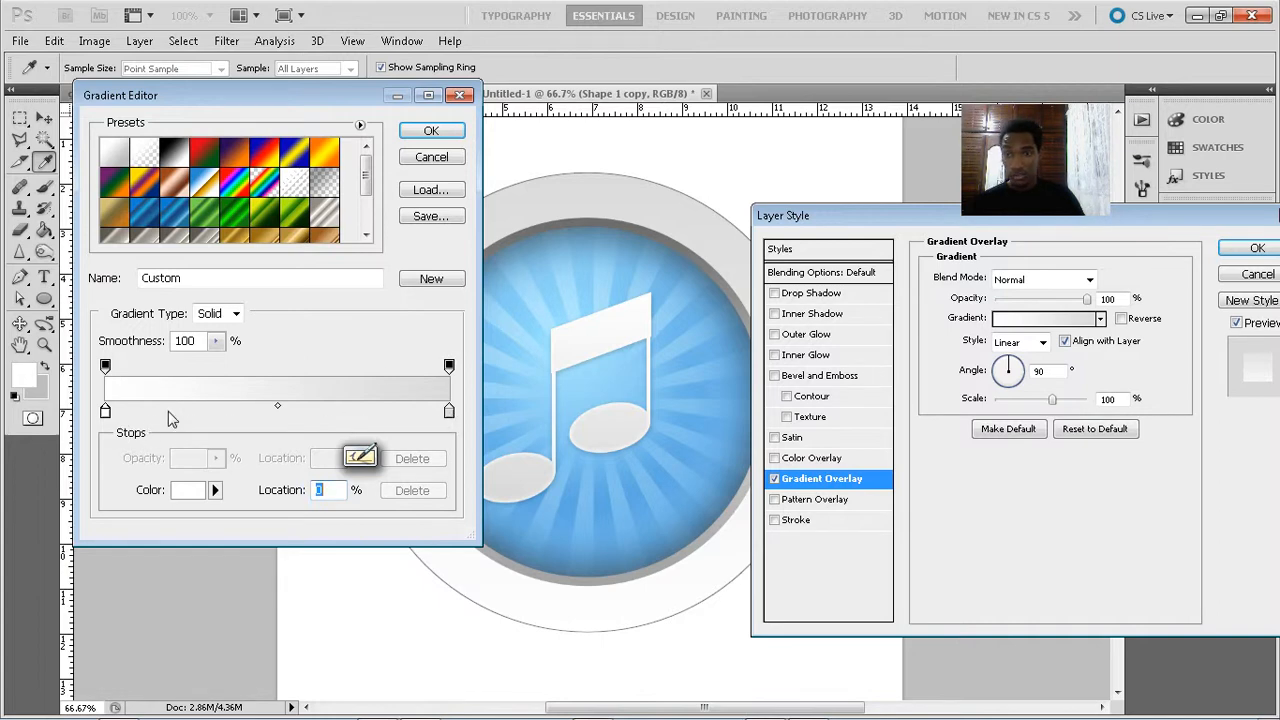
Make the gradient's end color stop white (ffffff) and its end opacity stop fully transparent, then accept the gradient
{"action": "left_click", "coordinate": [449, 411]}
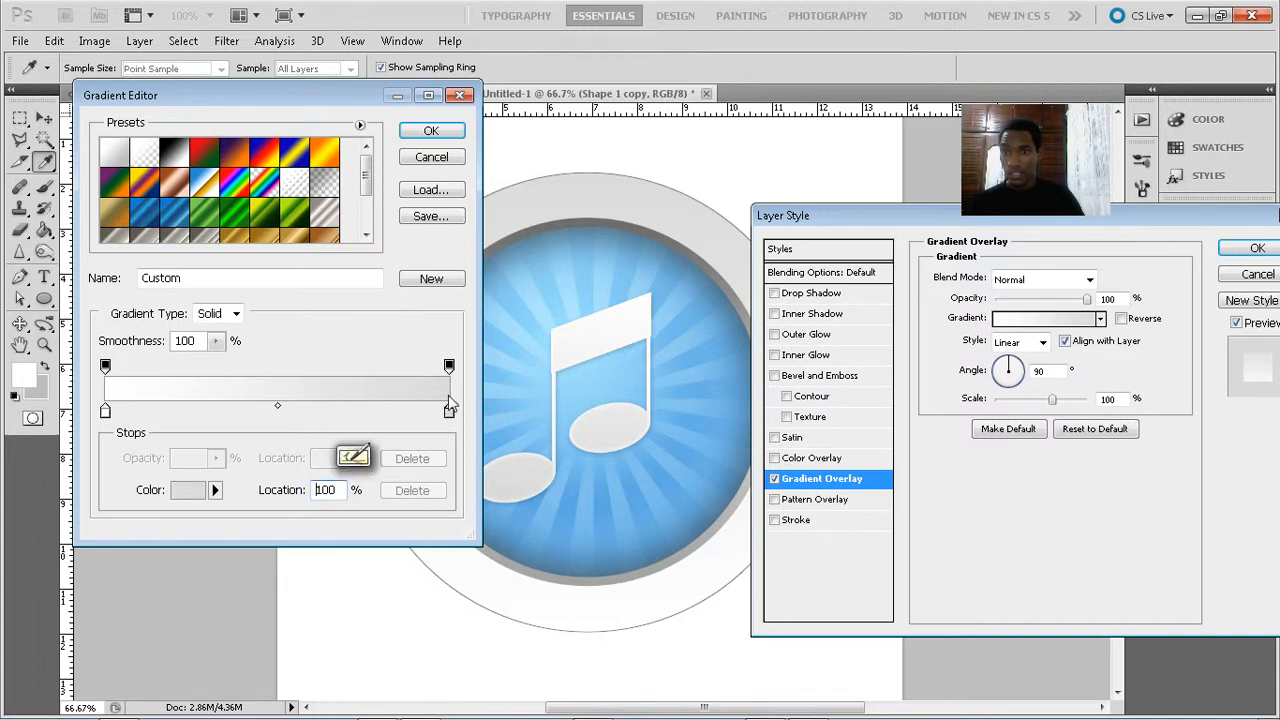
{"action": "left_click", "coordinate": [187, 492]}
{"action": "left_click_drag", "start_coordinate": [608, 394], "coordinate": [554, 340]}
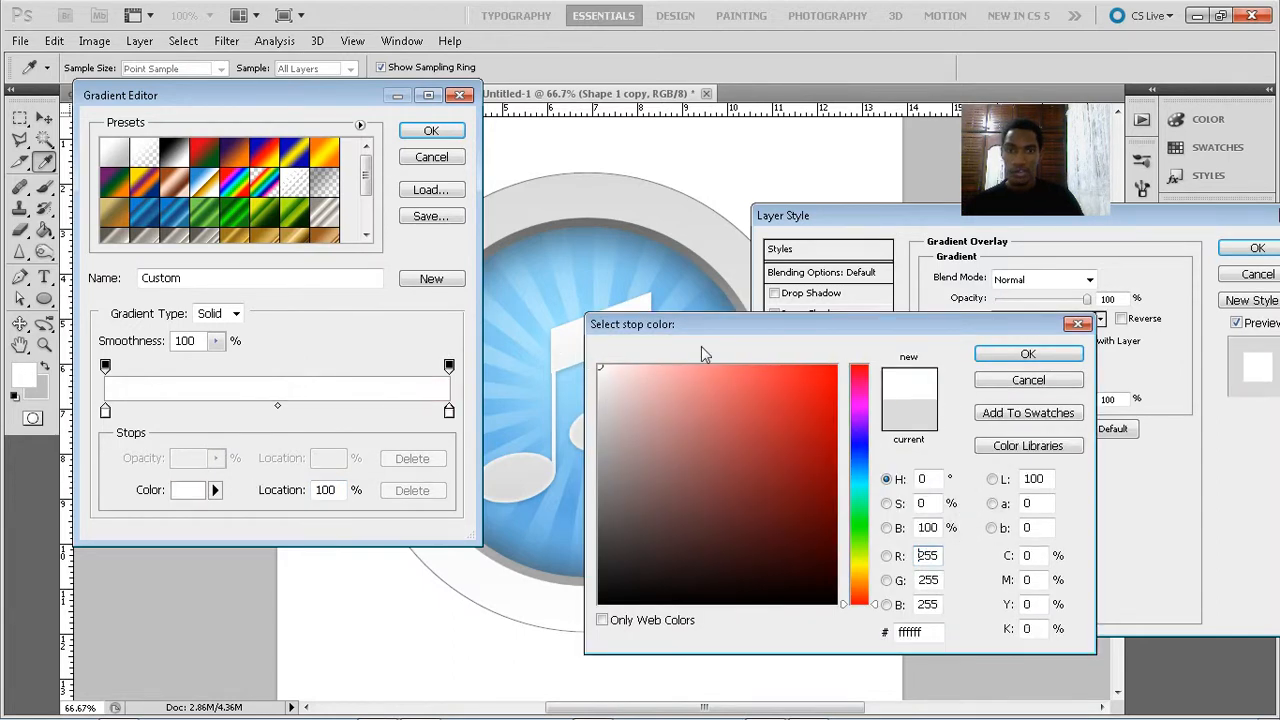
{"action": "left_click", "coordinate": [449, 366]}
{"action": "left_click", "coordinate": [215, 458]}
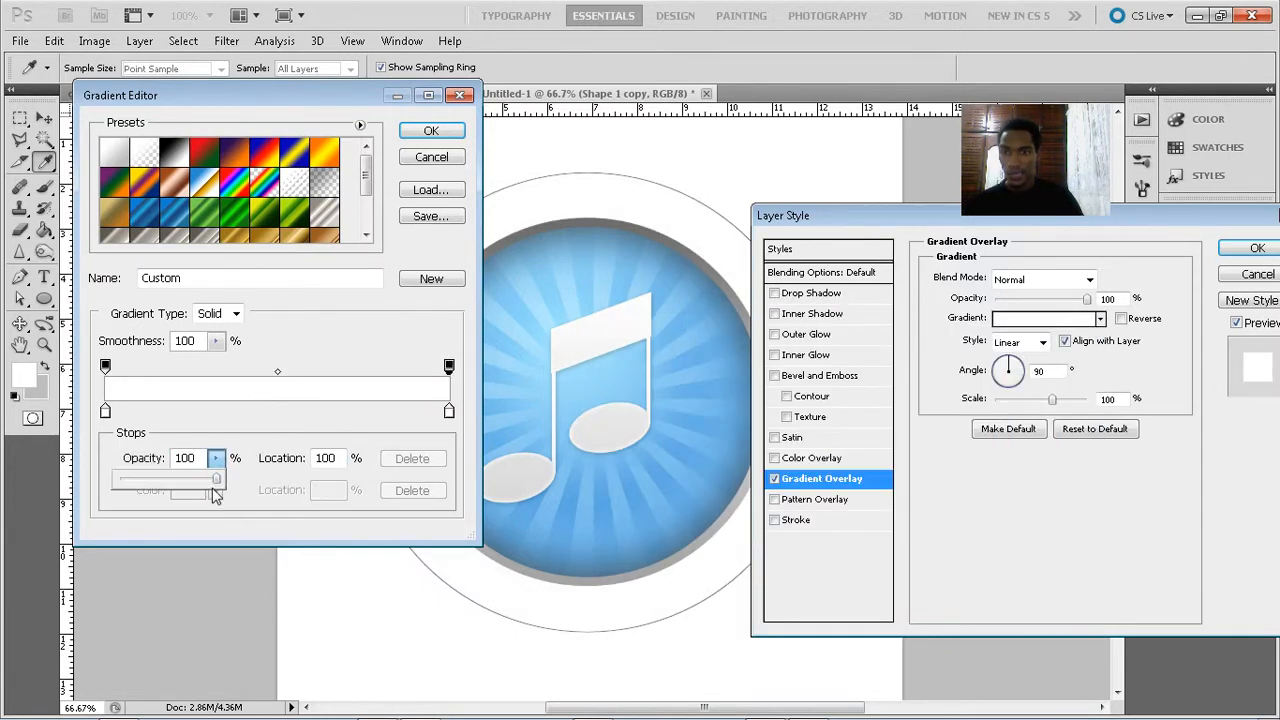
{"action": "left_click_drag", "start_coordinate": [217, 482], "coordinate": [97, 484]}
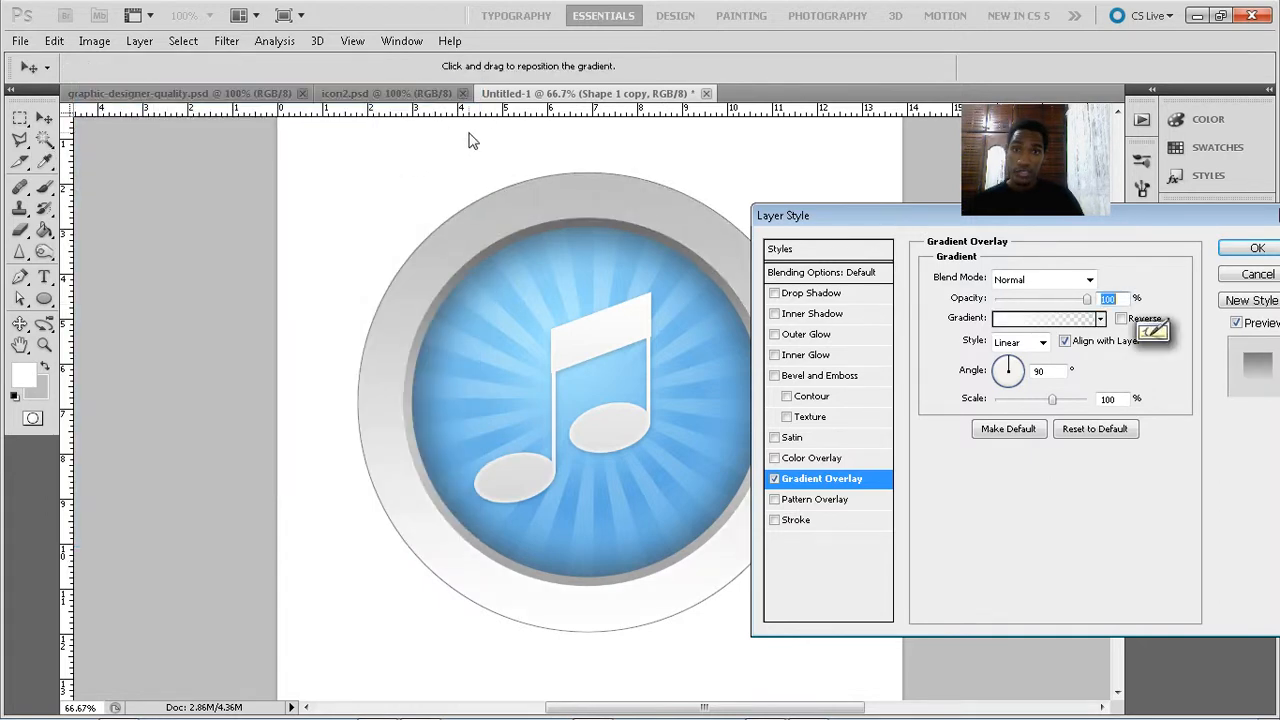
{"action": "left_click", "coordinate": [436, 131]}
Set the fill opacity of Shape 1 copy to 0%
{"action": "left_click", "coordinate": [839, 279]}
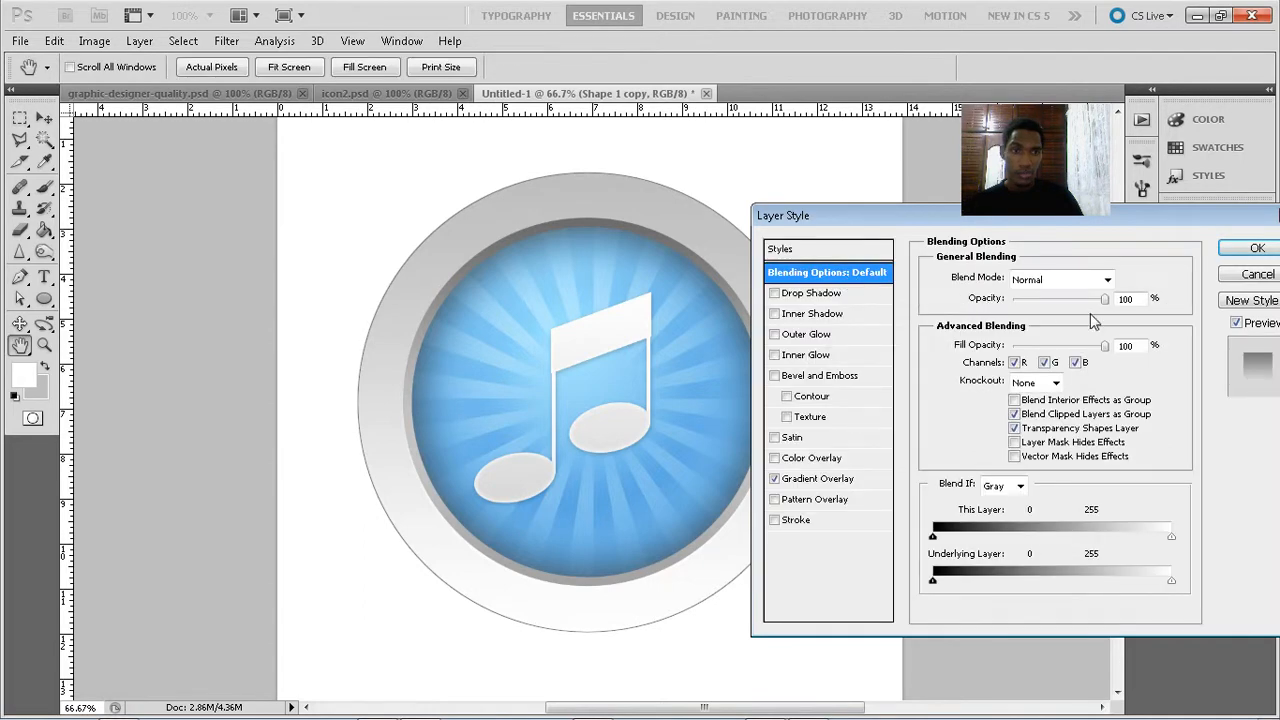
{"action": "left_click_drag", "start_coordinate": [1104, 346], "coordinate": [907, 338]}
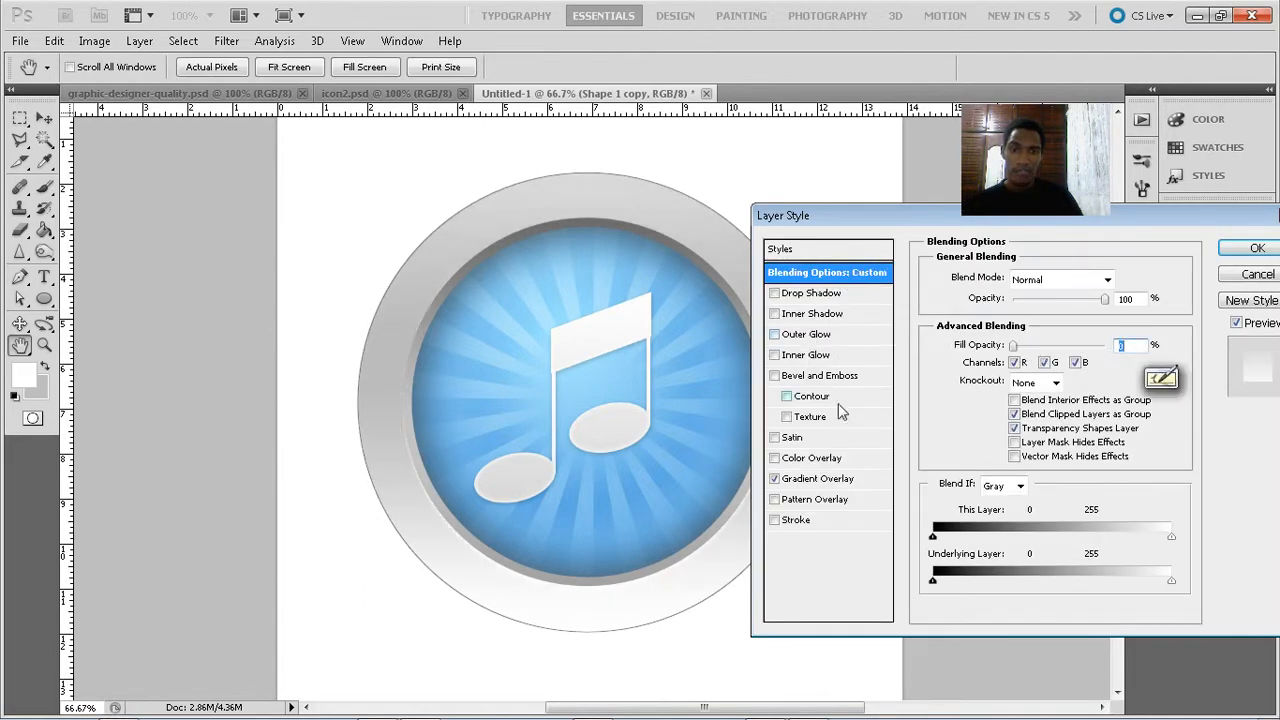
Reverse the gradient overlay on Shape 1 copy, set its opacity to 29% and its scale to about 29%, and apply the style
{"action": "left_click", "coordinate": [822, 478]}
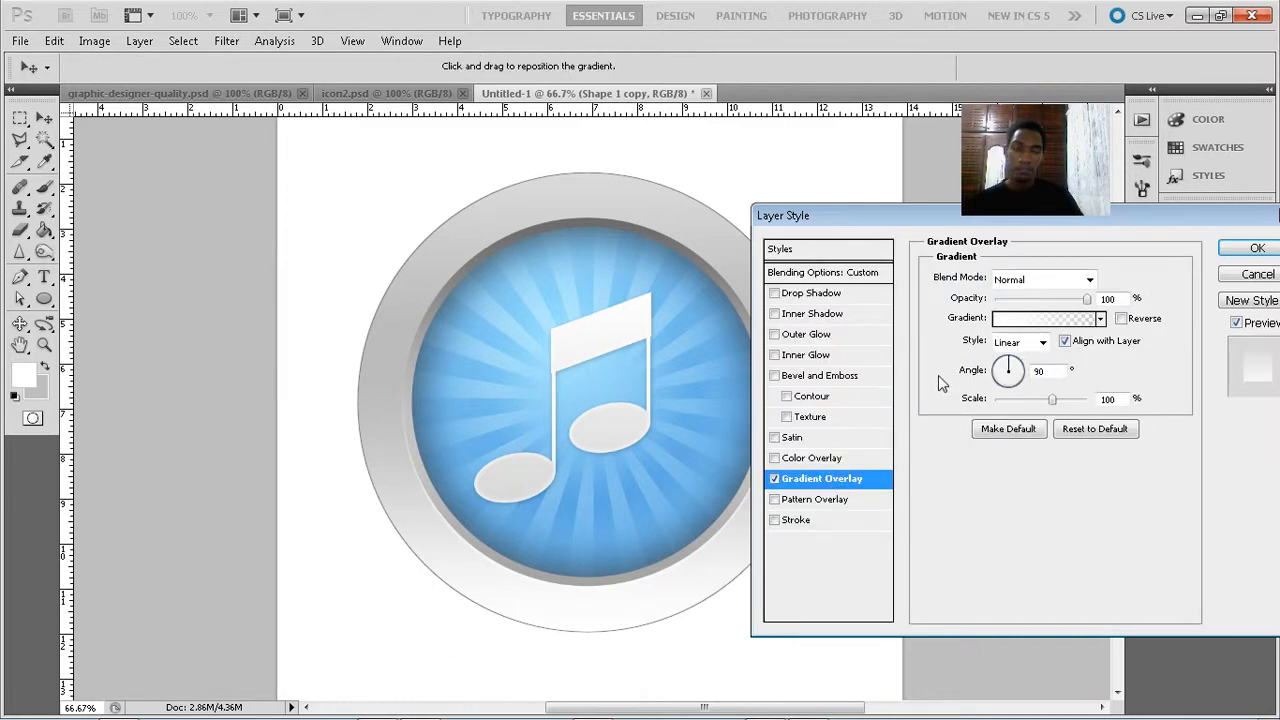
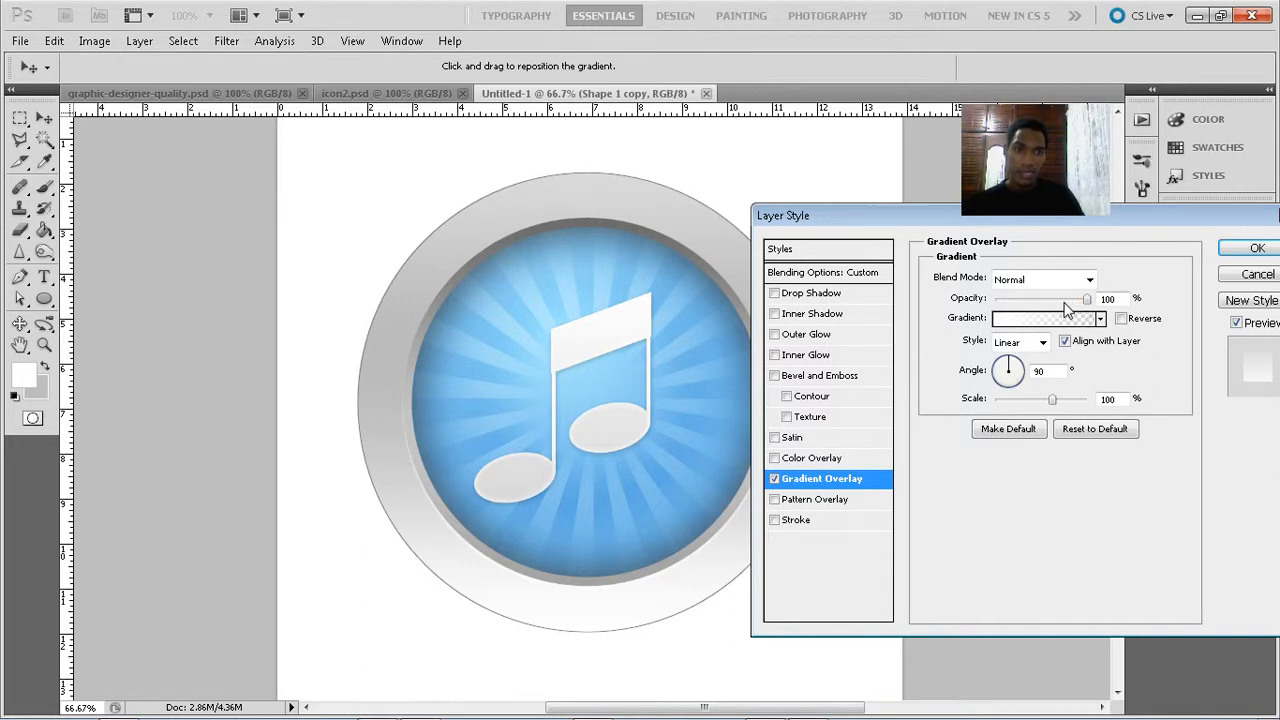
{"action": "left_click", "coordinate": [1121, 319]}
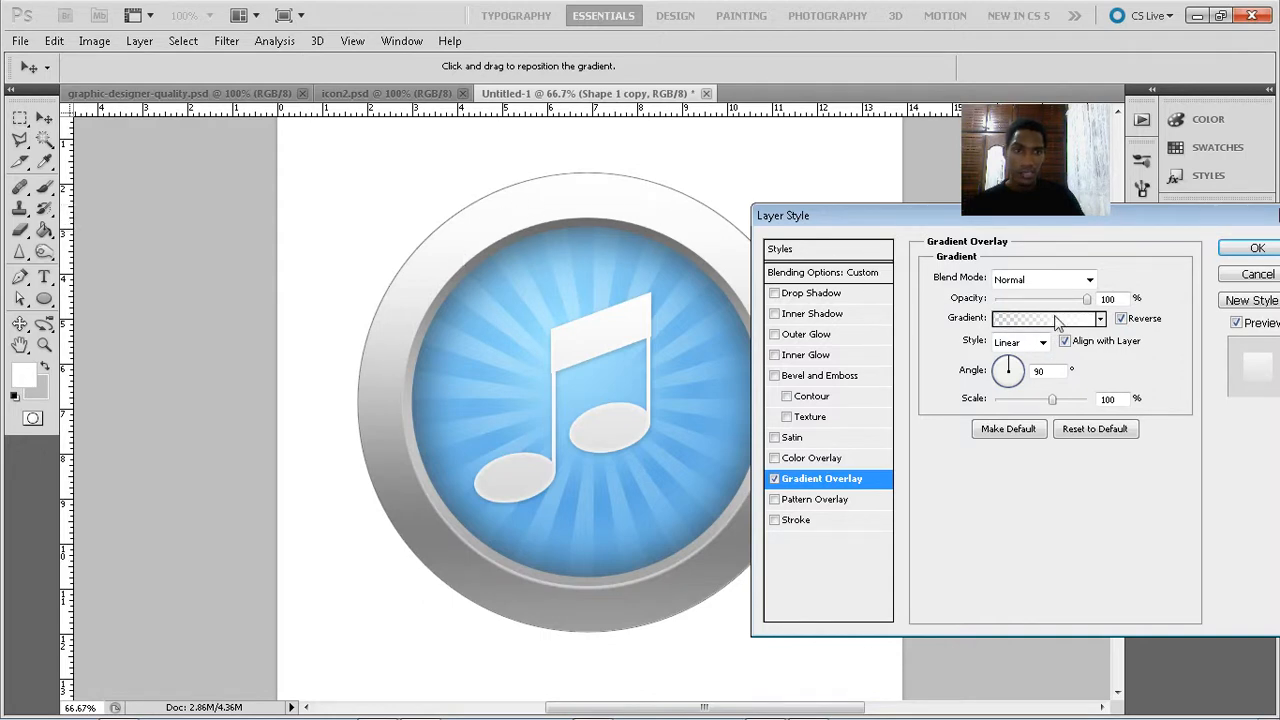
{"action": "left_click_drag", "start_coordinate": [1090, 304], "coordinate": [1024, 306]}
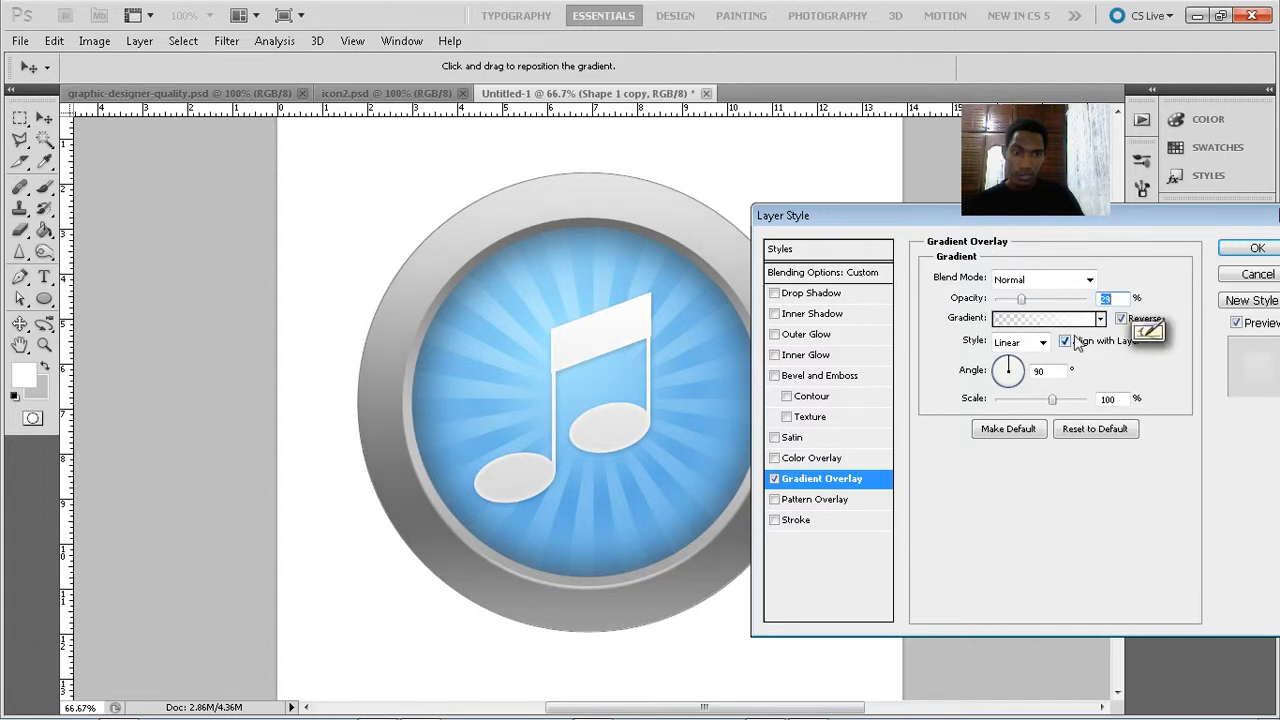
{"action": "left_click_drag", "start_coordinate": [1057, 410], "coordinate": [1008, 406]}
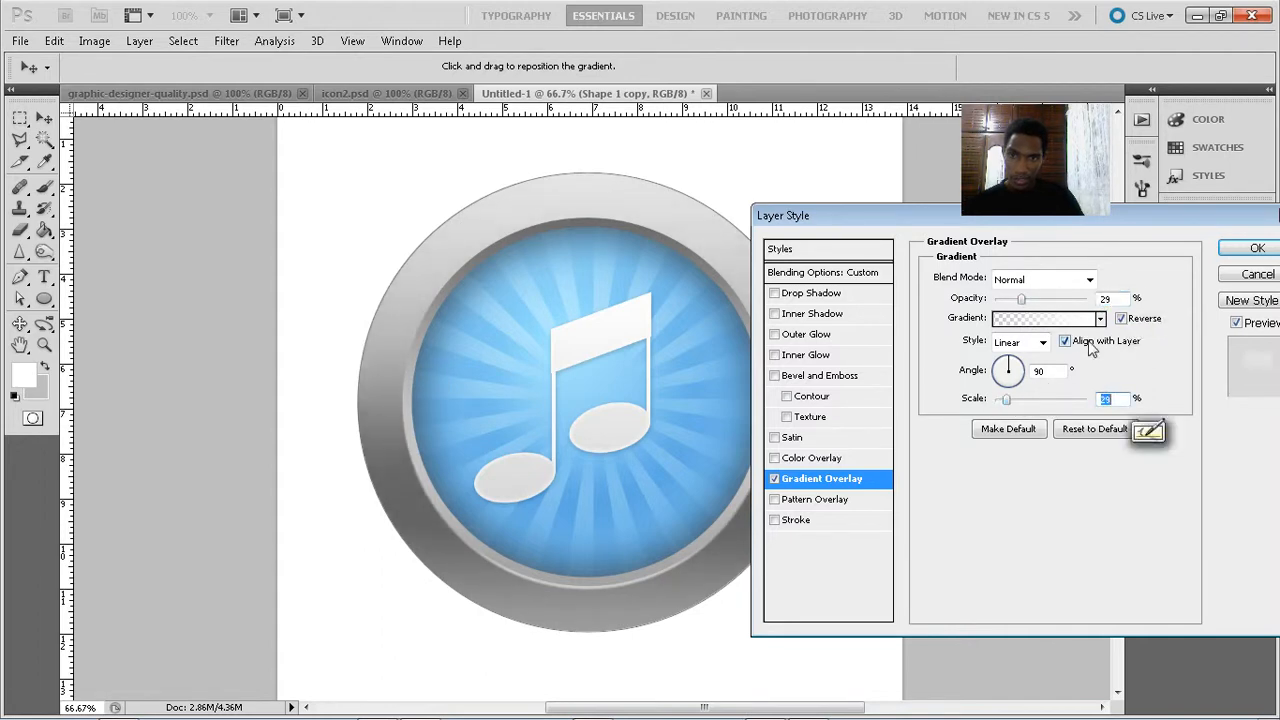
{"action": "left_click", "coordinate": [1254, 248]}
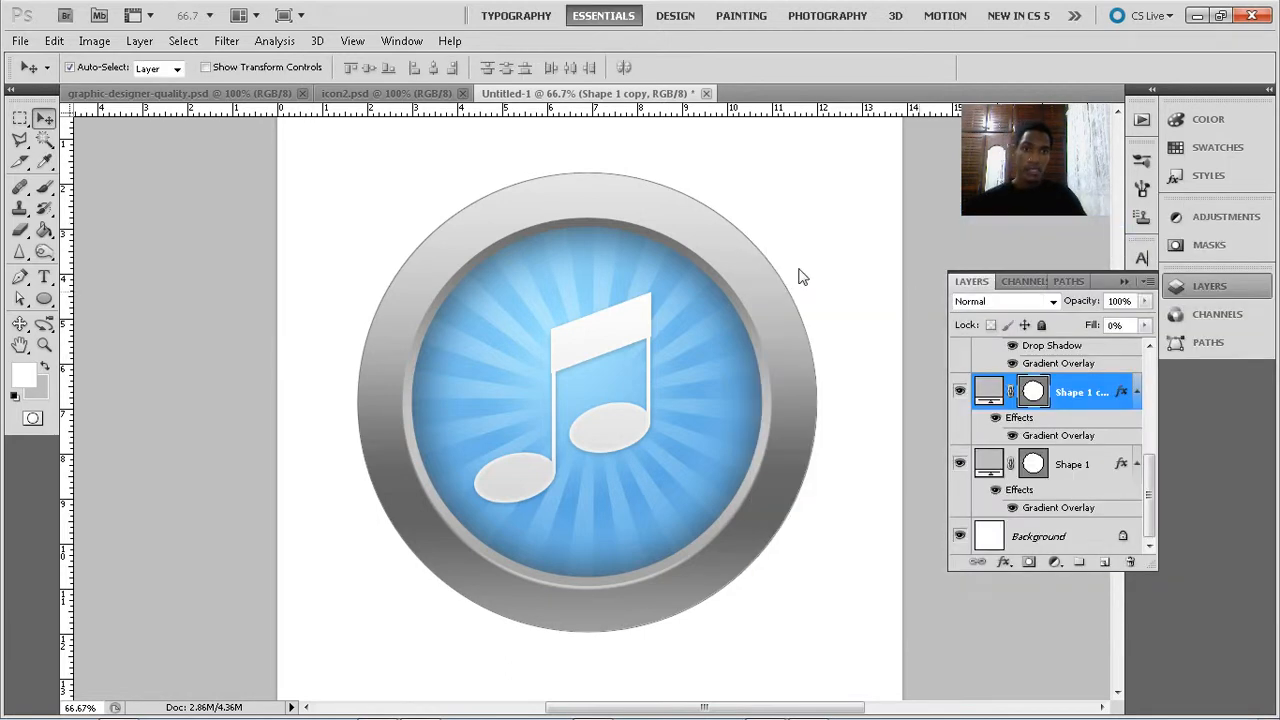
Scale Shape 1 copy down proportionally about its center to 97.61%
{"action": "key", "text": "ctrl+t"}
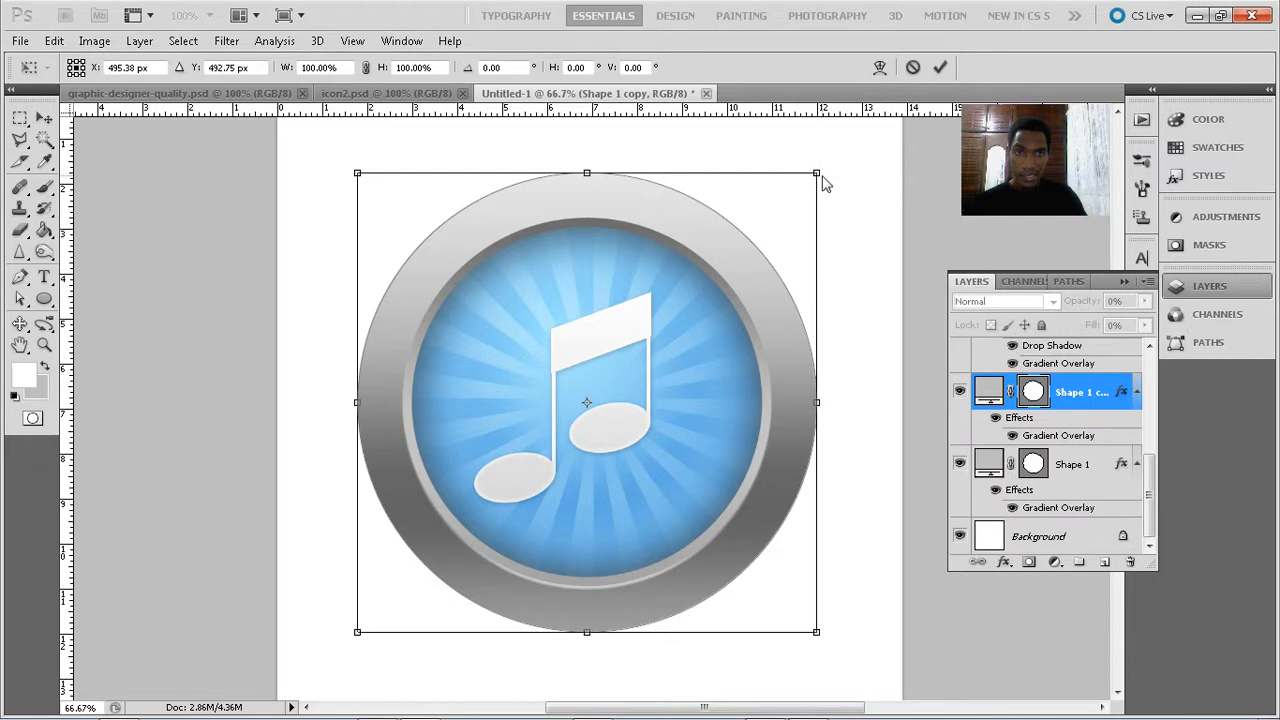
{"action": "left_click_drag", "start_coordinate": [823, 176], "coordinate": [811, 179]}
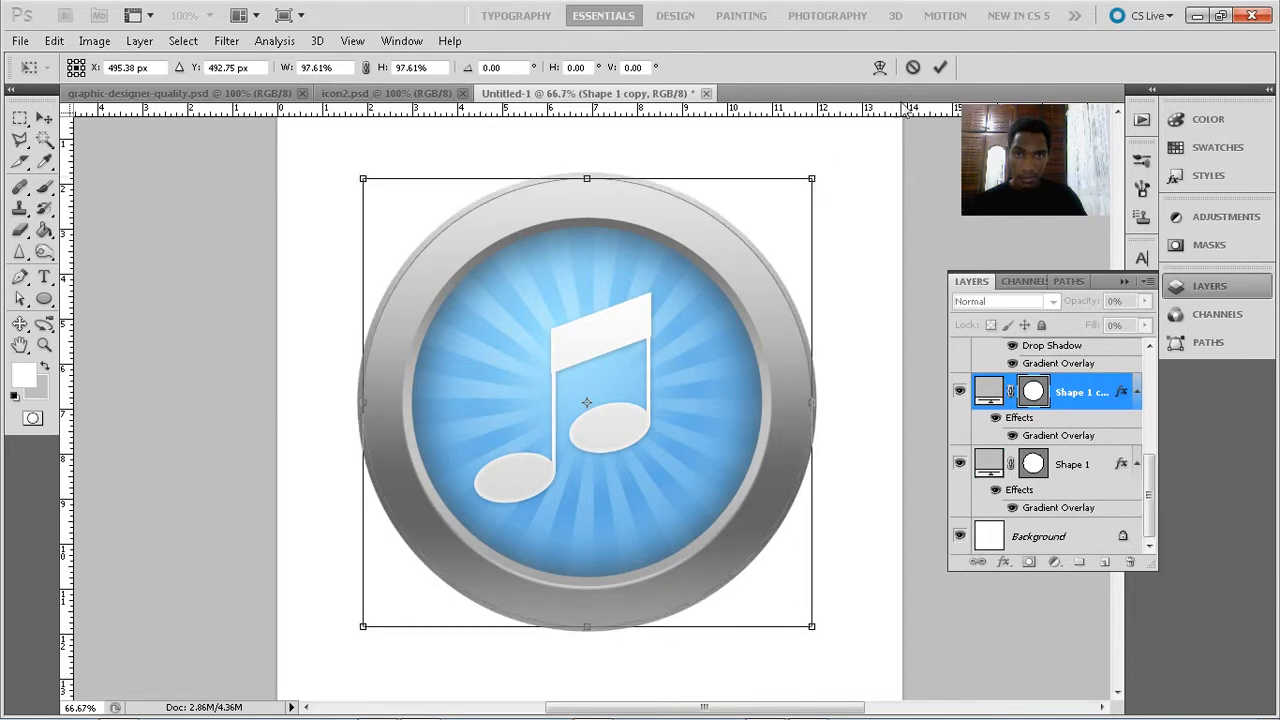
{"action": "left_click", "coordinate": [940, 68]}
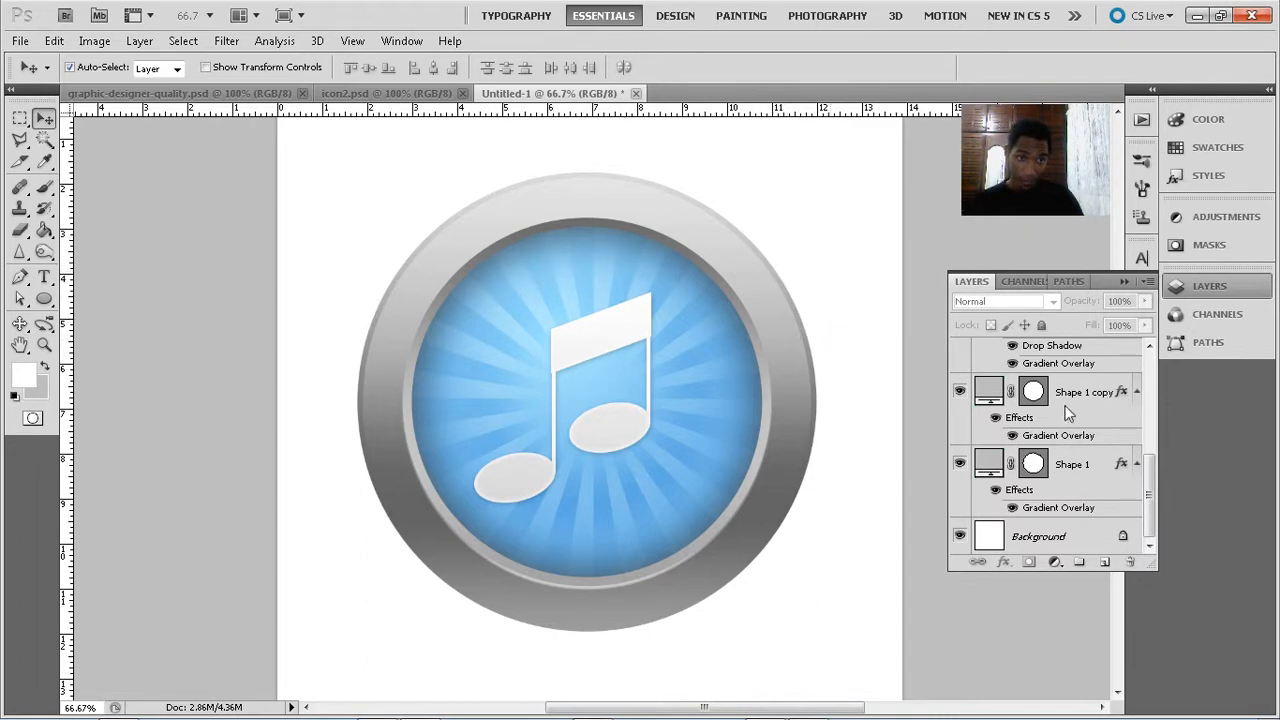
{"action": "left_click_drag", "start_coordinate": [1149, 495], "coordinate": [1166, 350]}
{"action": "scroll", "coordinate": [1090, 430], "scroll_direction": "down", "scroll_amount": 5}
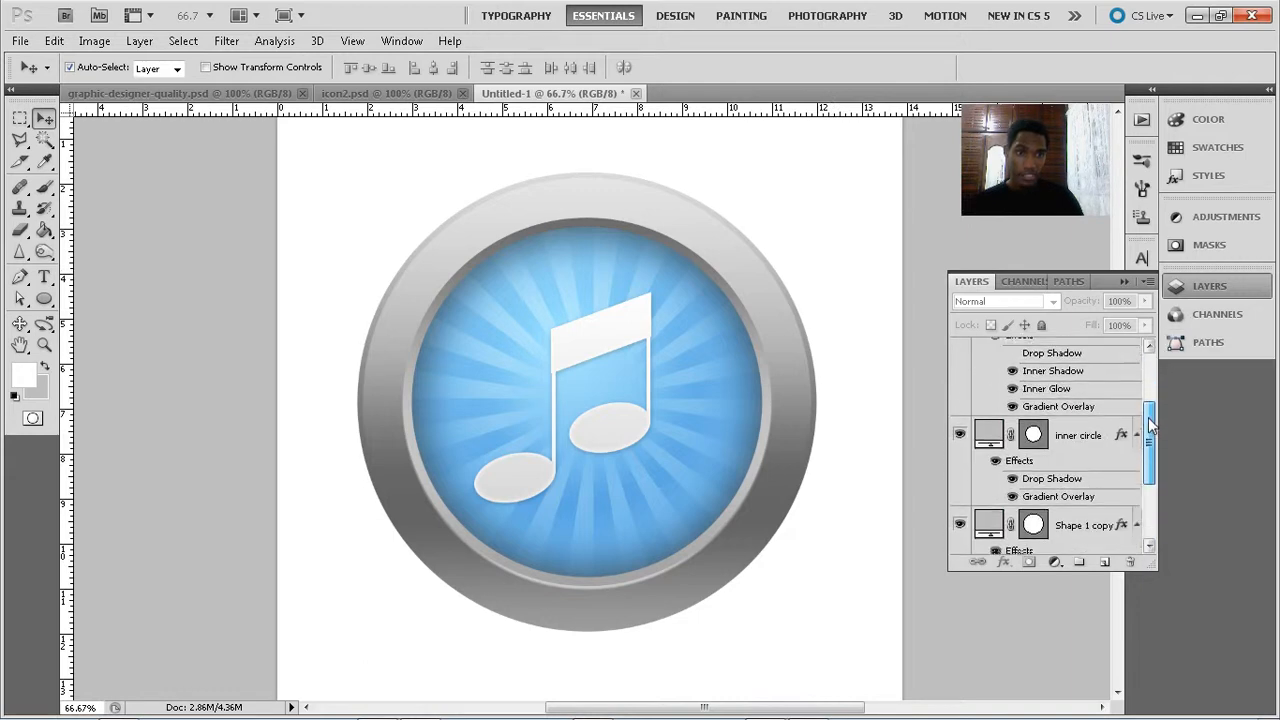
Copy the layer style of the Shape 1 copy layer
{"action": "left_click", "coordinate": [1082, 393]}
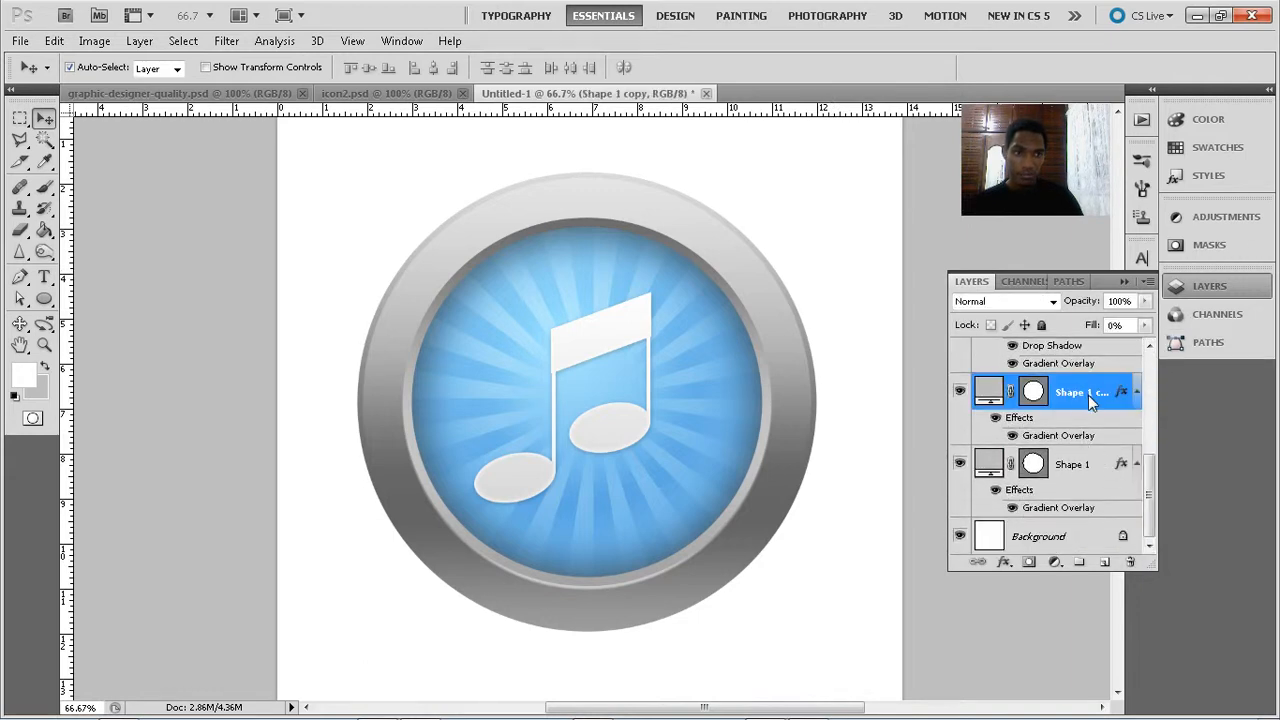
{"action": "right_click", "coordinate": [1088, 395]}
{"action": "left_click", "coordinate": [970, 597]}
Duplicate the glossy part layer and paste the copied layer style onto the duplicate
{"action": "left_click_drag", "start_coordinate": [1151, 515], "coordinate": [1150, 380]}
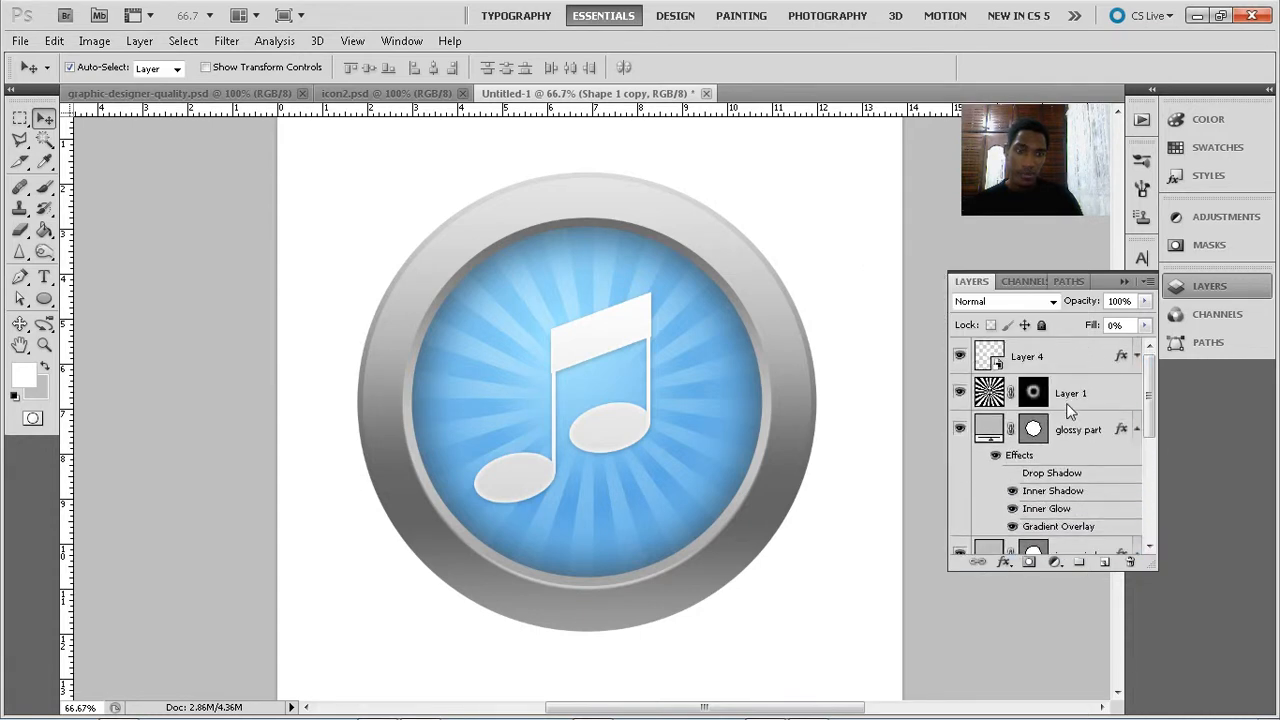
{"action": "left_click", "coordinate": [1085, 430]}
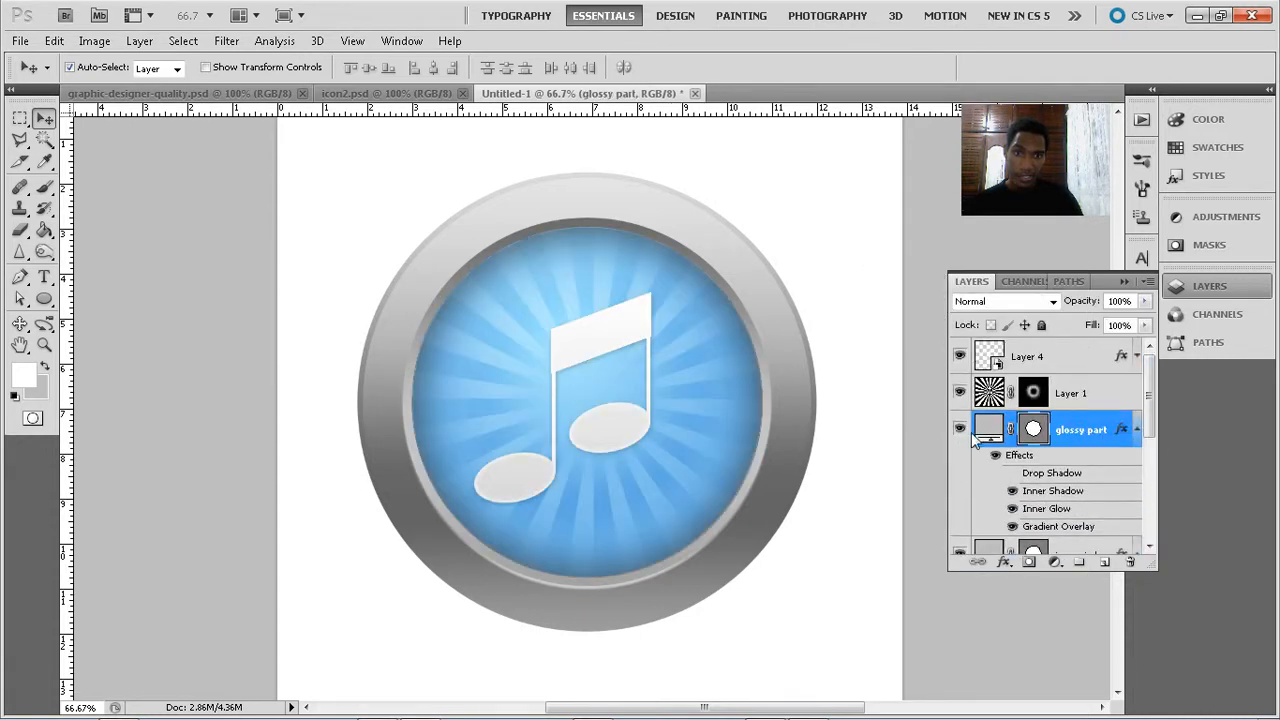
{"action": "key", "text": "ctrl+j"}
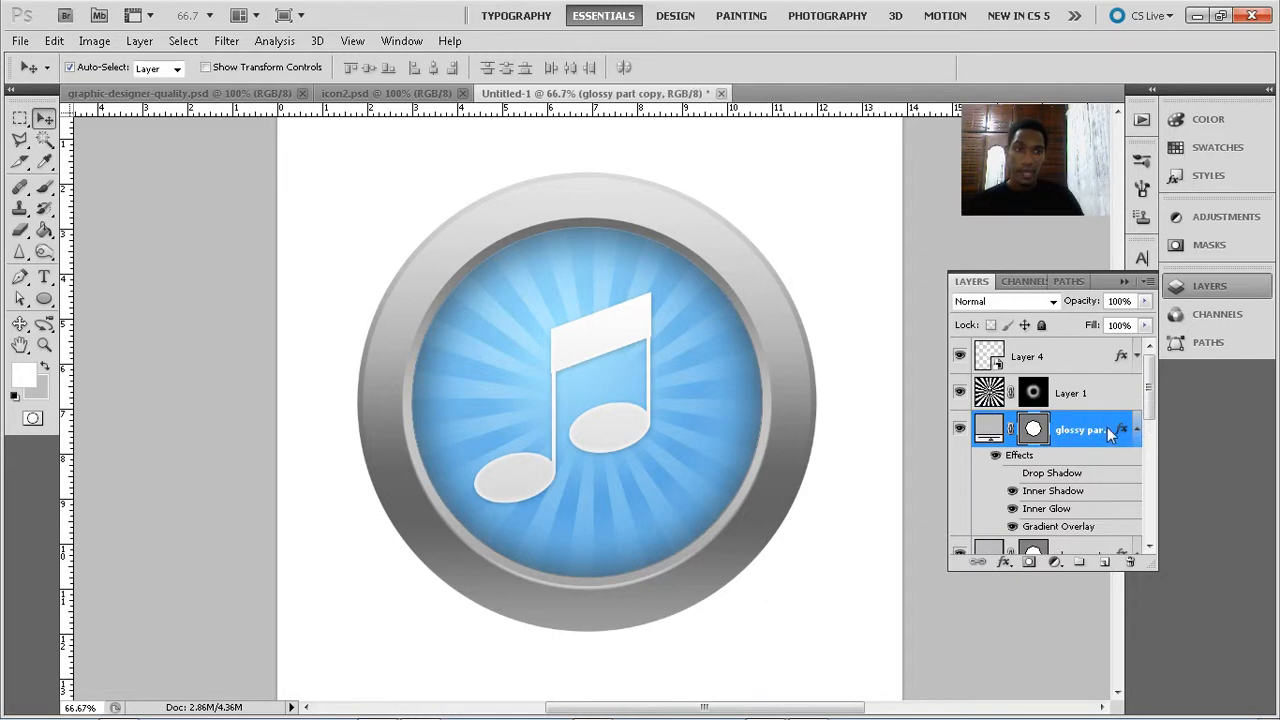
{"action": "right_click", "coordinate": [1107, 427]}
{"action": "left_click", "coordinate": [998, 593]}
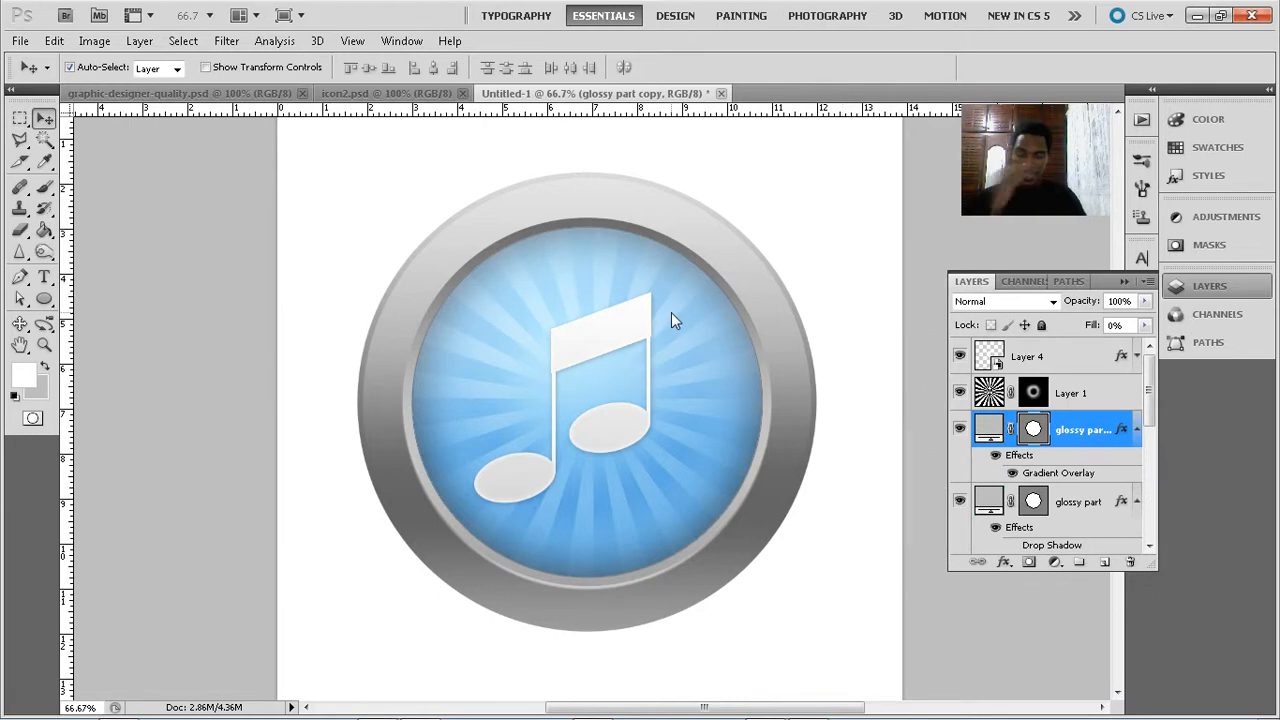
Scale the glossy part copy to 98.24% about its center, then narrow it horizontally into a slight ellipse inside the blue circle
{"action": "key", "text": "ctrl+t"}
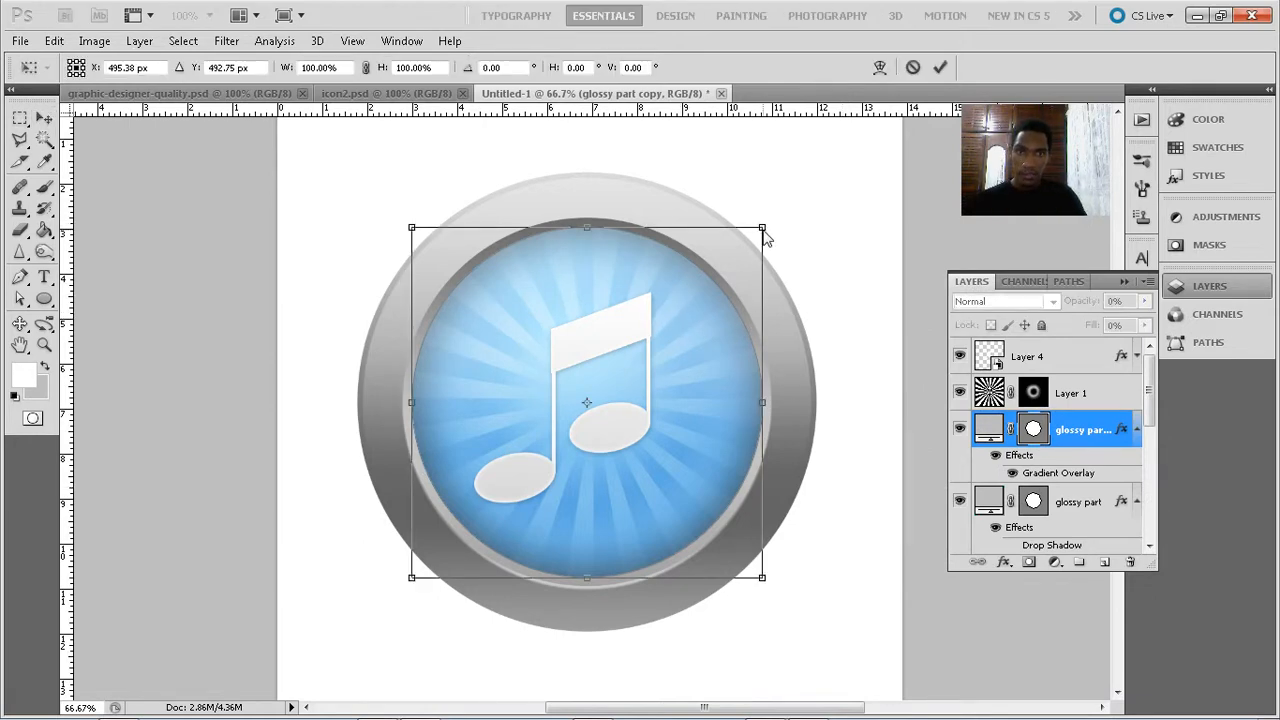
{"action": "left_click_drag", "start_coordinate": [761, 232], "coordinate": [759, 233]}
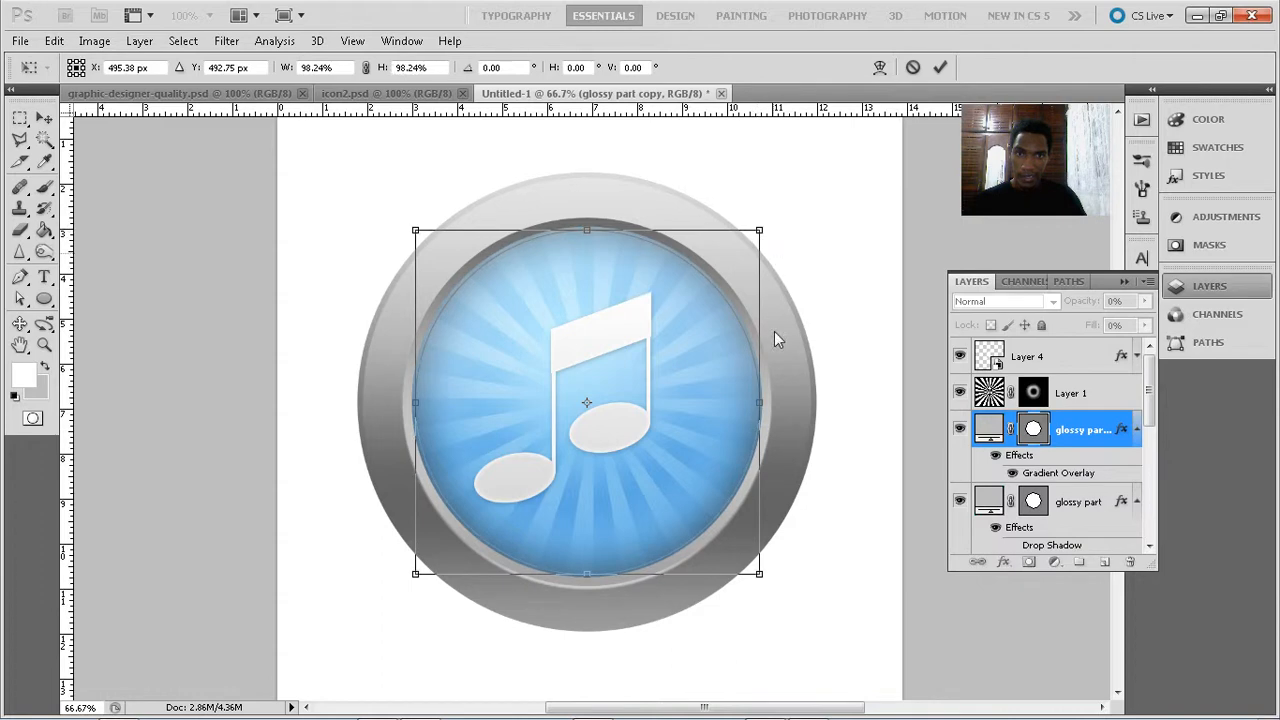
{"action": "left_click_drag", "start_coordinate": [761, 402], "coordinate": [742, 402]}
{"action": "left_click", "coordinate": [941, 67]}
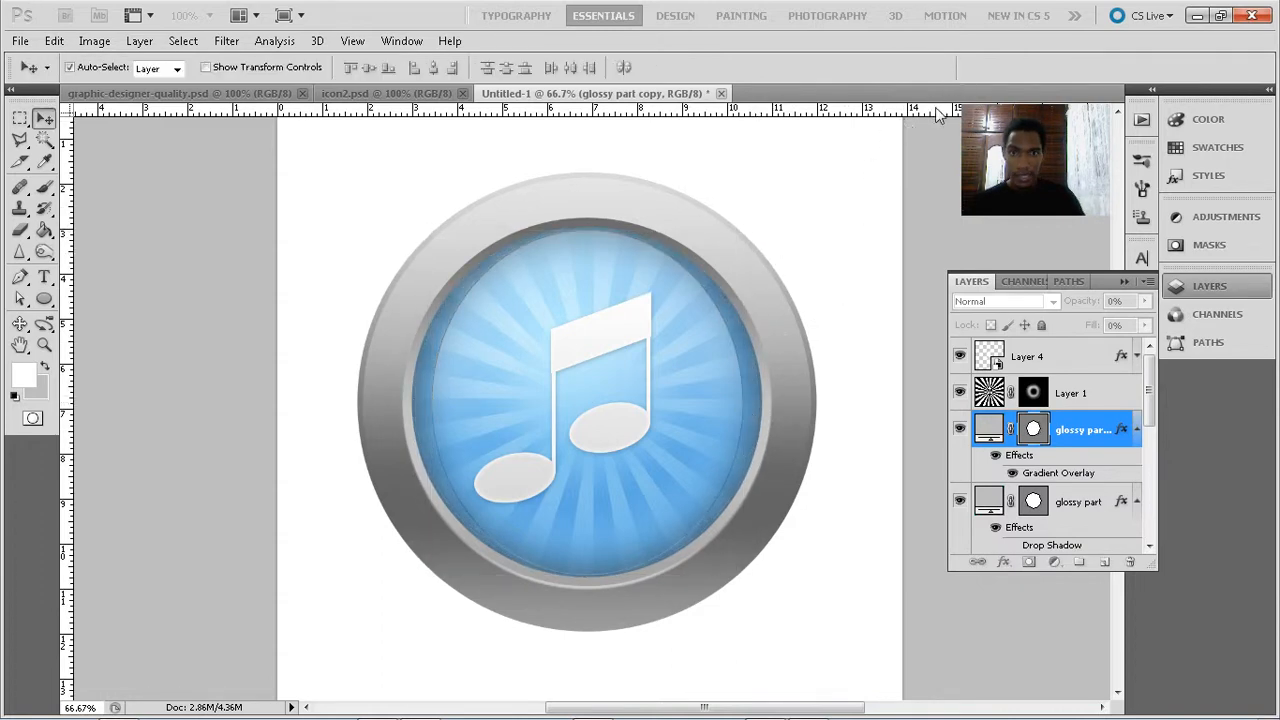
{"action": "left_click", "coordinate": [845, 260]}
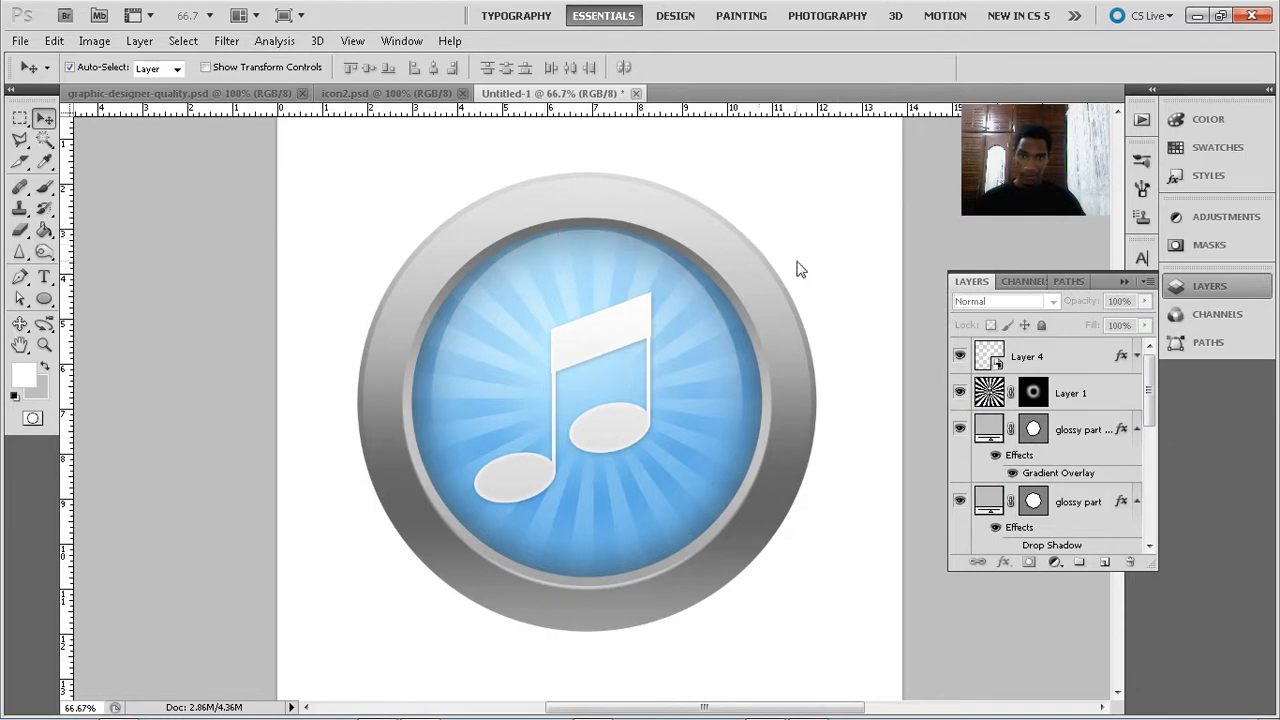
{"action": "left_click", "coordinate": [668, 274]}
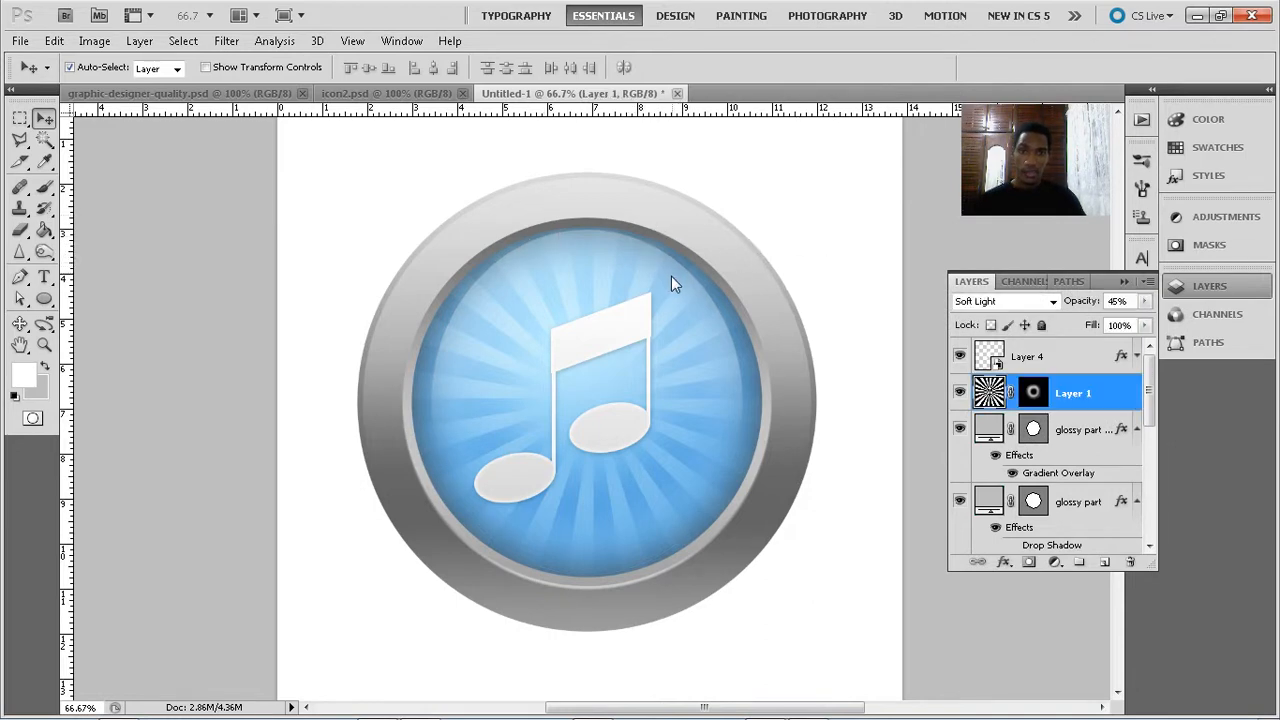
{"action": "key", "text": "ctrl+t"}
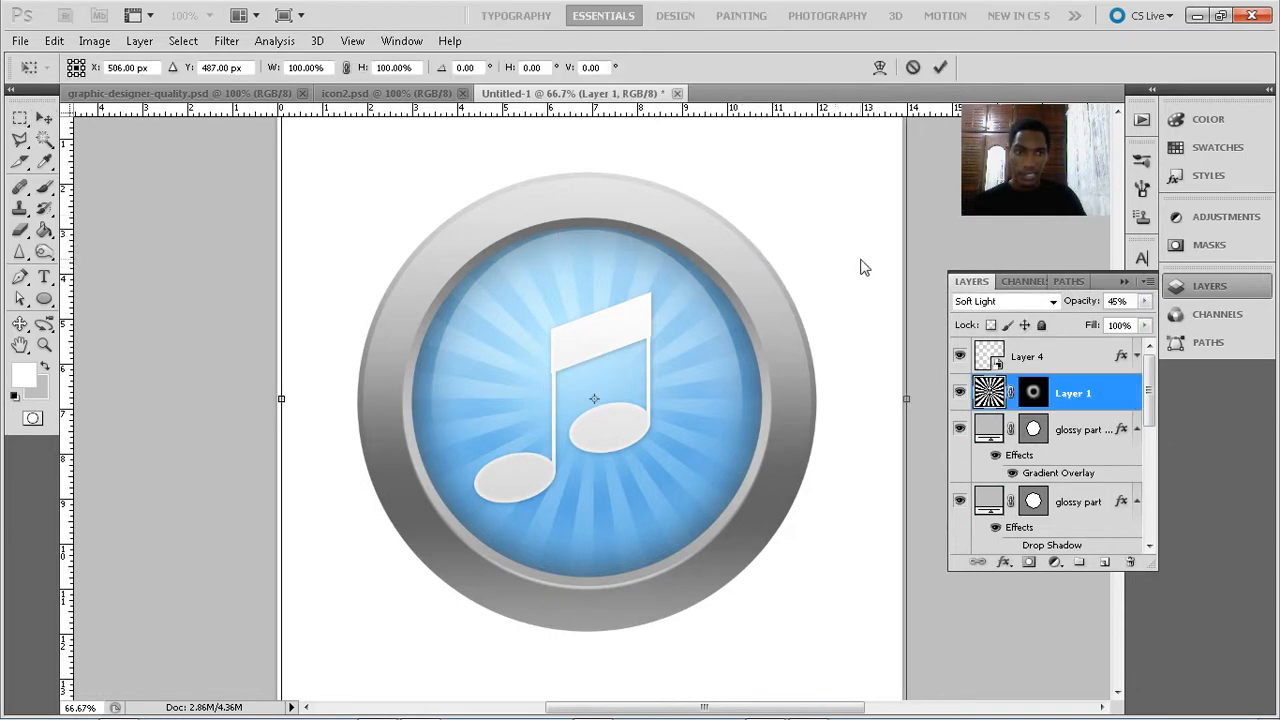
{"action": "key", "text": "Return"}
Rotate the glossy part copy counterclockwise by about 25° (-24.98°) and accept the transform
{"action": "left_click", "coordinate": [985, 428]}
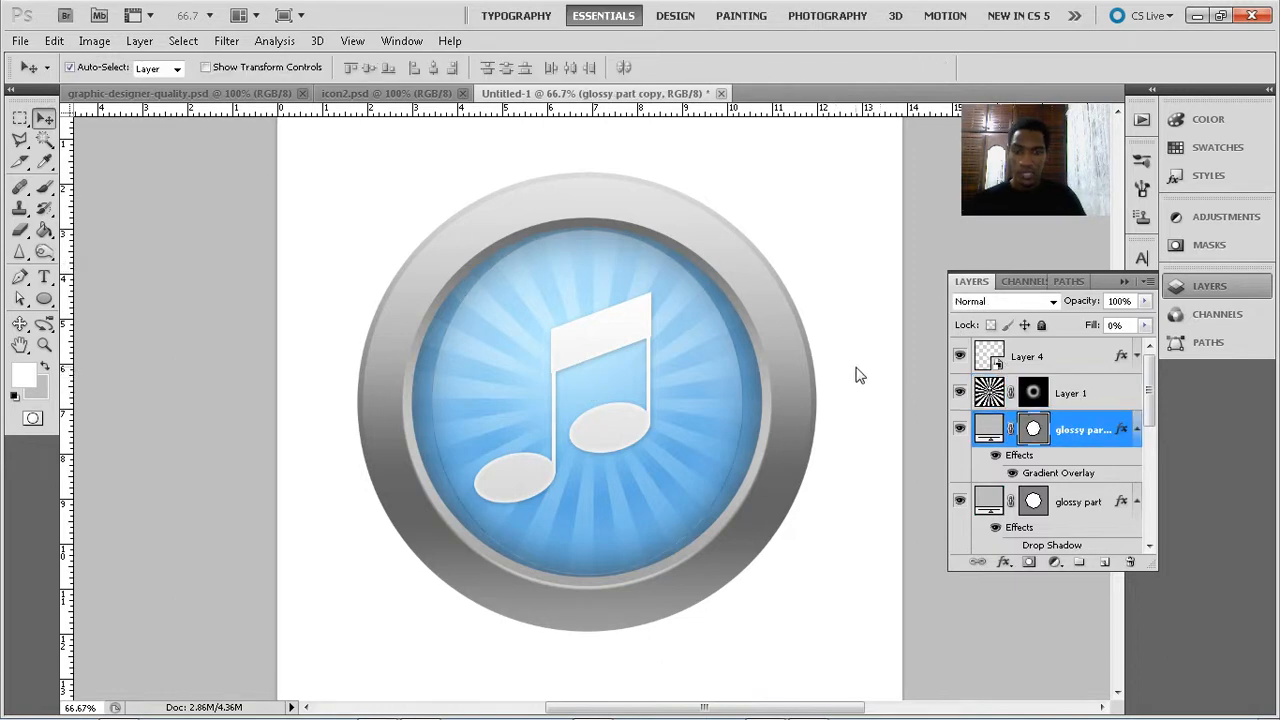
{"action": "key", "text": "ctrl+t"}
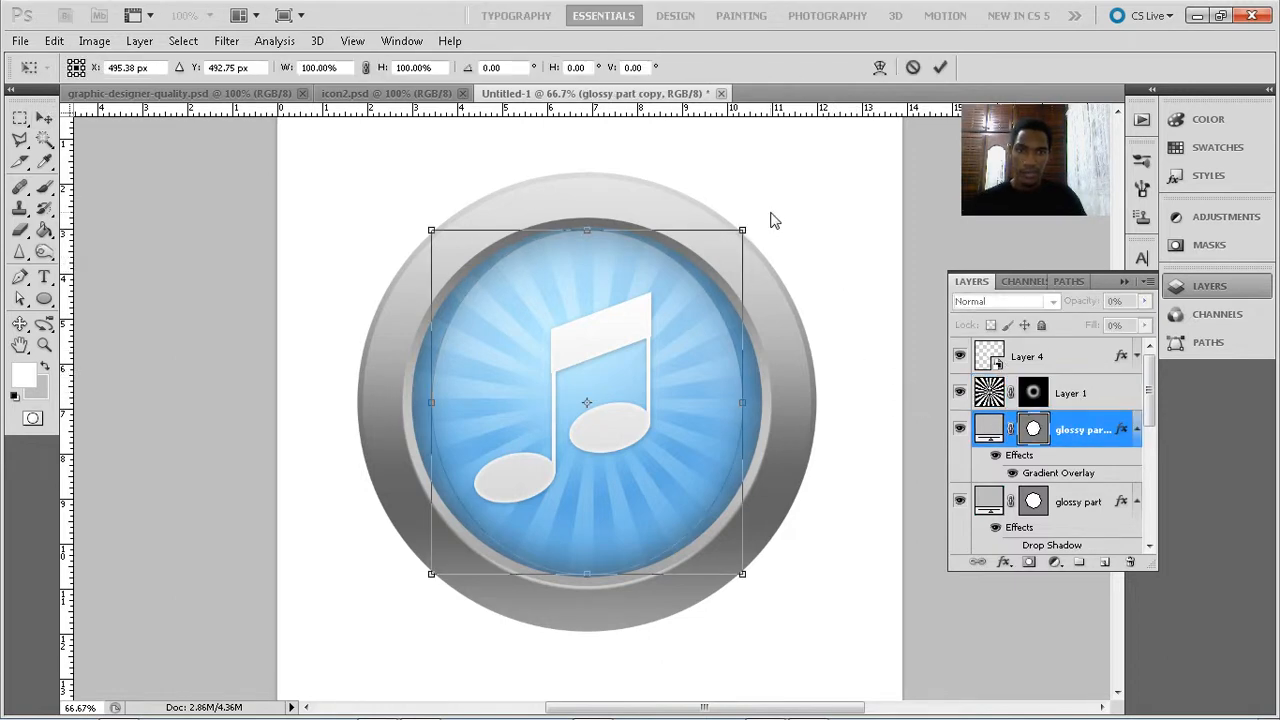
{"action": "left_click_drag", "start_coordinate": [771, 217], "coordinate": [666, 186]}
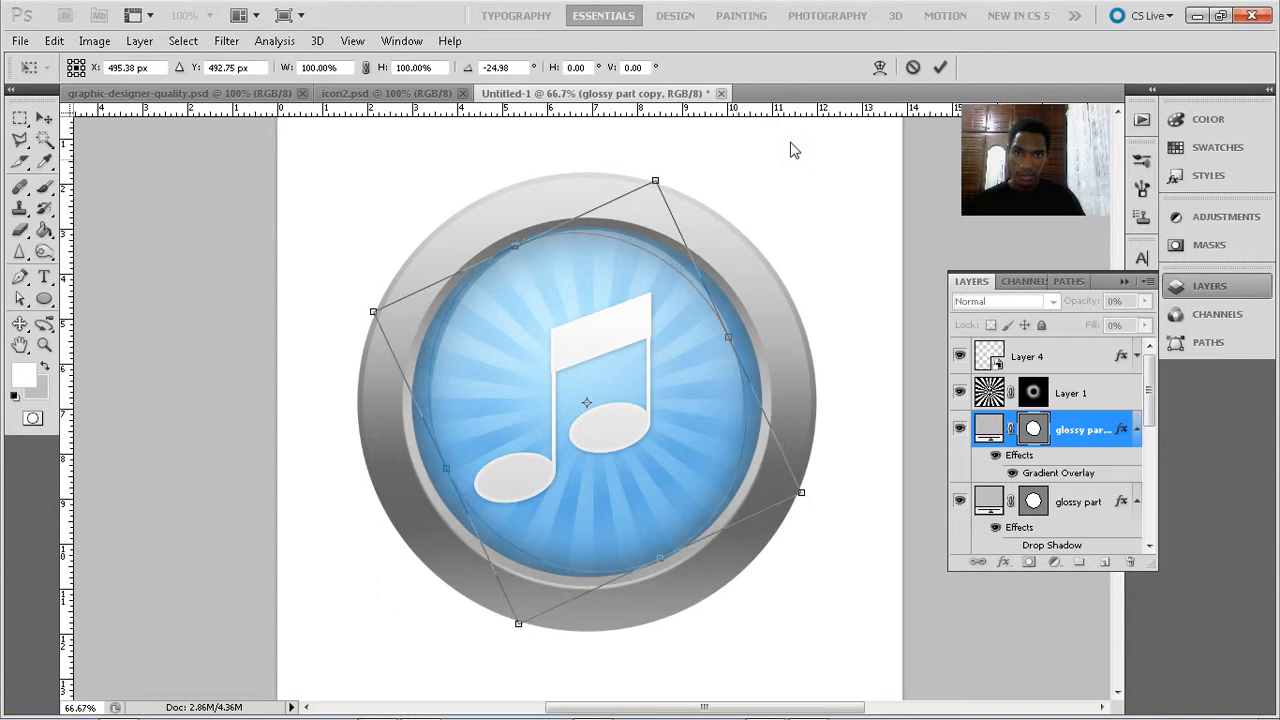
{"action": "left_click", "coordinate": [940, 67]}
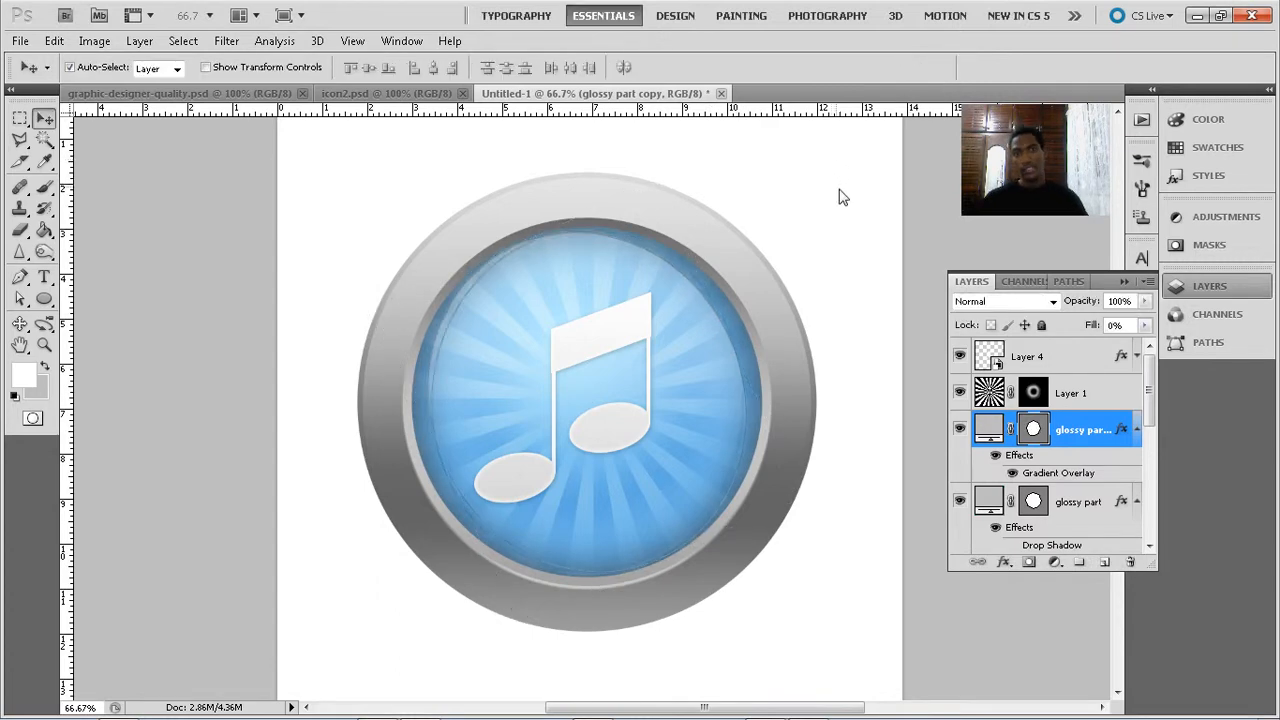
{"action": "left_click", "coordinate": [853, 210]}
Group all the icon layers from Layer 4 down to Shape 1, leaving out the Background
{"action": "key", "text": "ctrl+minus"}
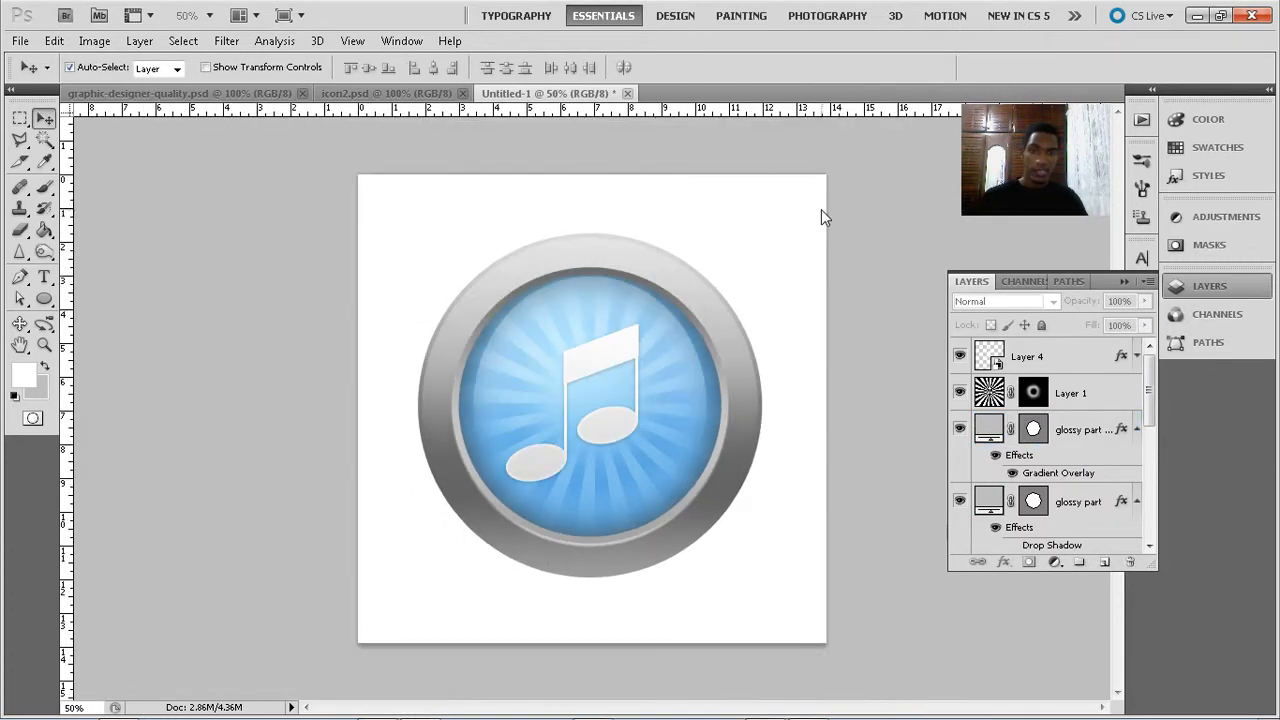
{"action": "key", "text": "ctrl+minus"}
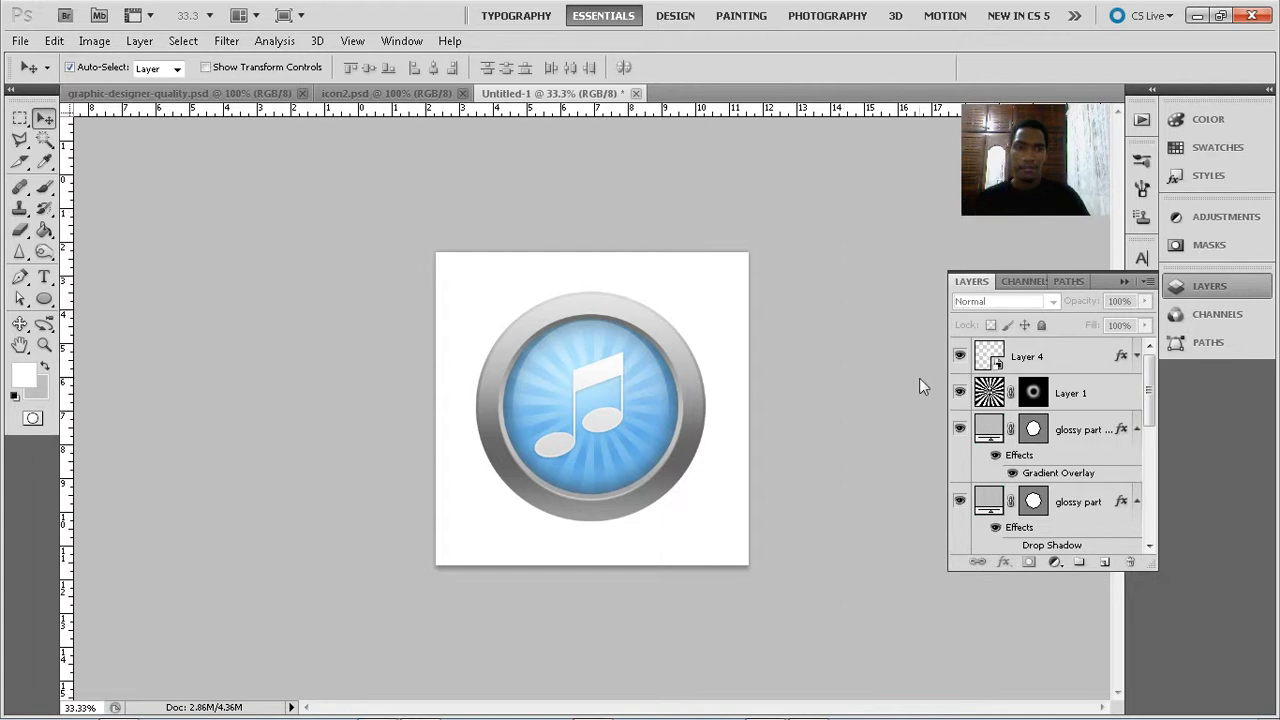
{"action": "left_click", "coordinate": [1137, 356]}
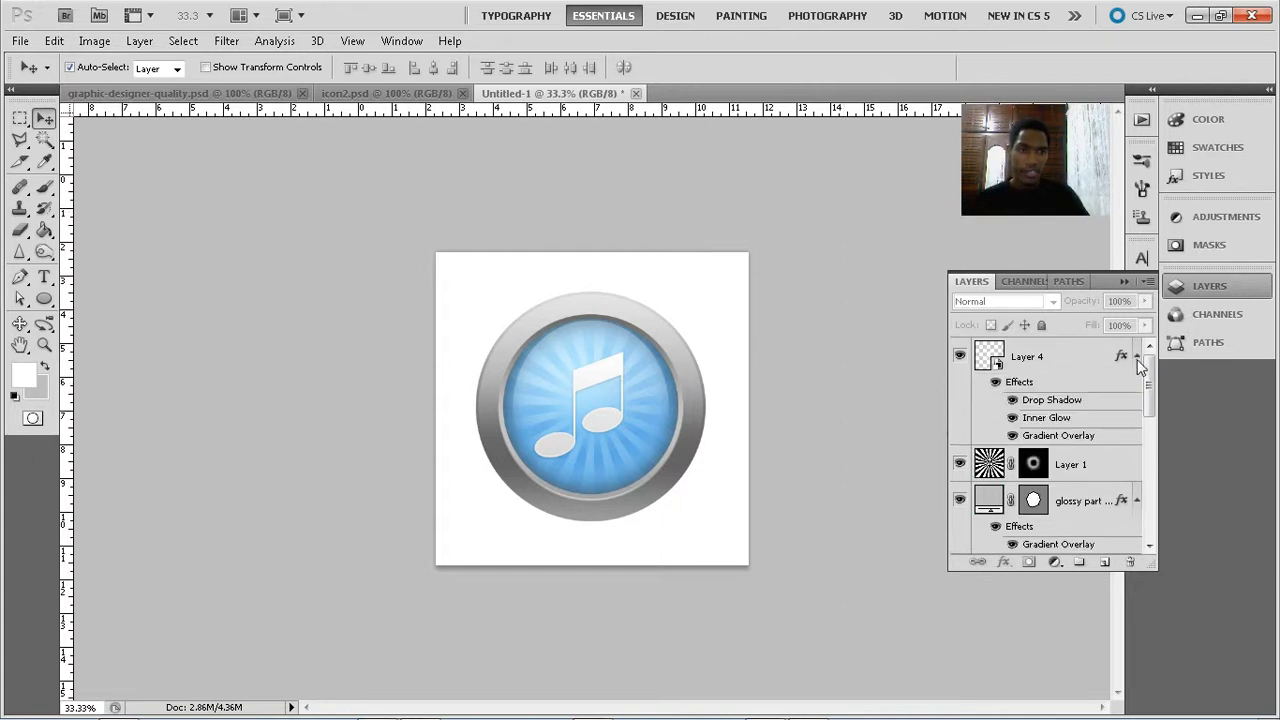
{"action": "left_click", "coordinate": [1137, 357]}
{"action": "left_click", "coordinate": [1141, 363]}
{"action": "left_click_drag", "start_coordinate": [1148, 390], "coordinate": [1147, 503]}
{"action": "left_click", "coordinate": [1110, 466], "text": "shift"}
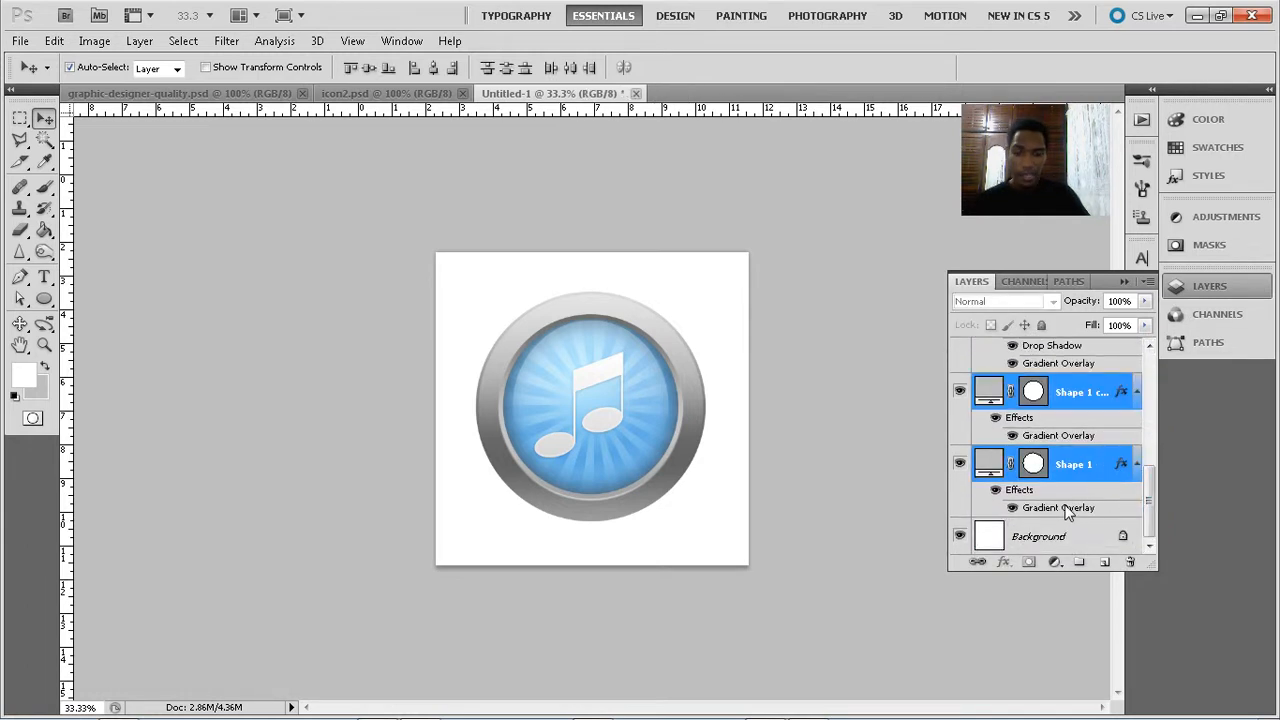
{"action": "key", "text": "ctrl+g"}
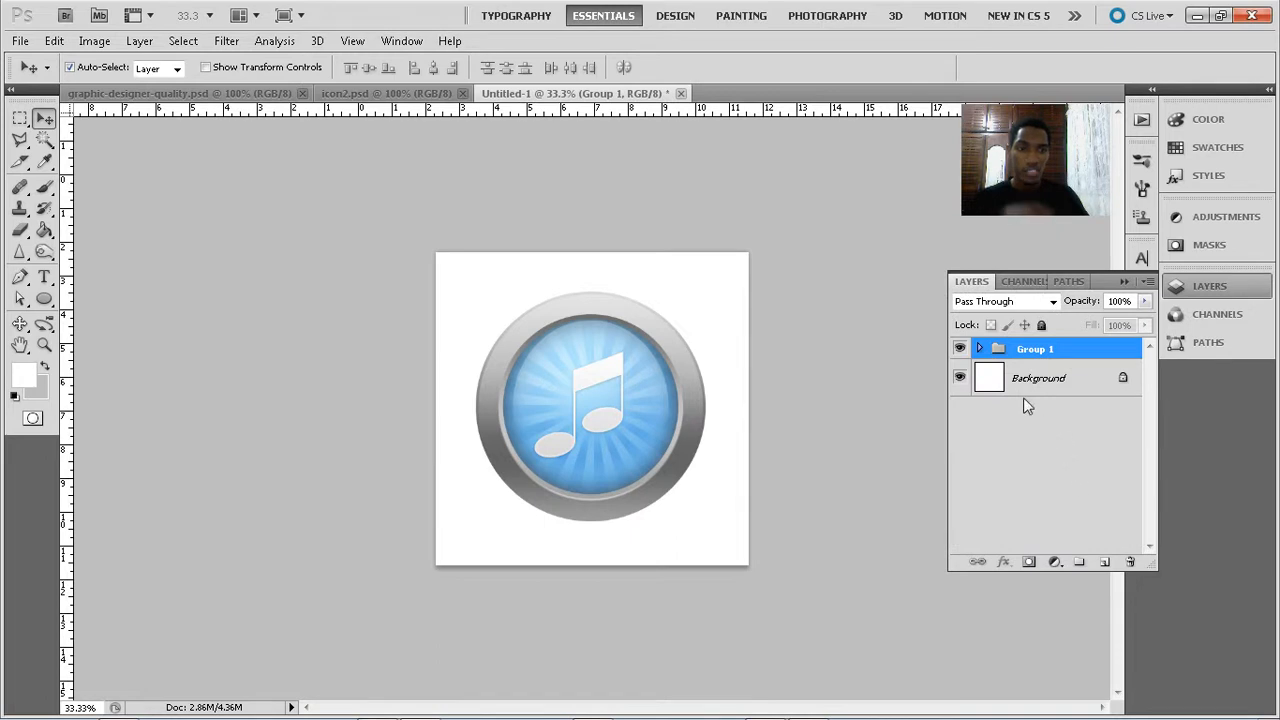
Duplicate Group 1 and add a layer mask to the duplicated group
{"action": "left_click", "coordinate": [960, 348]}
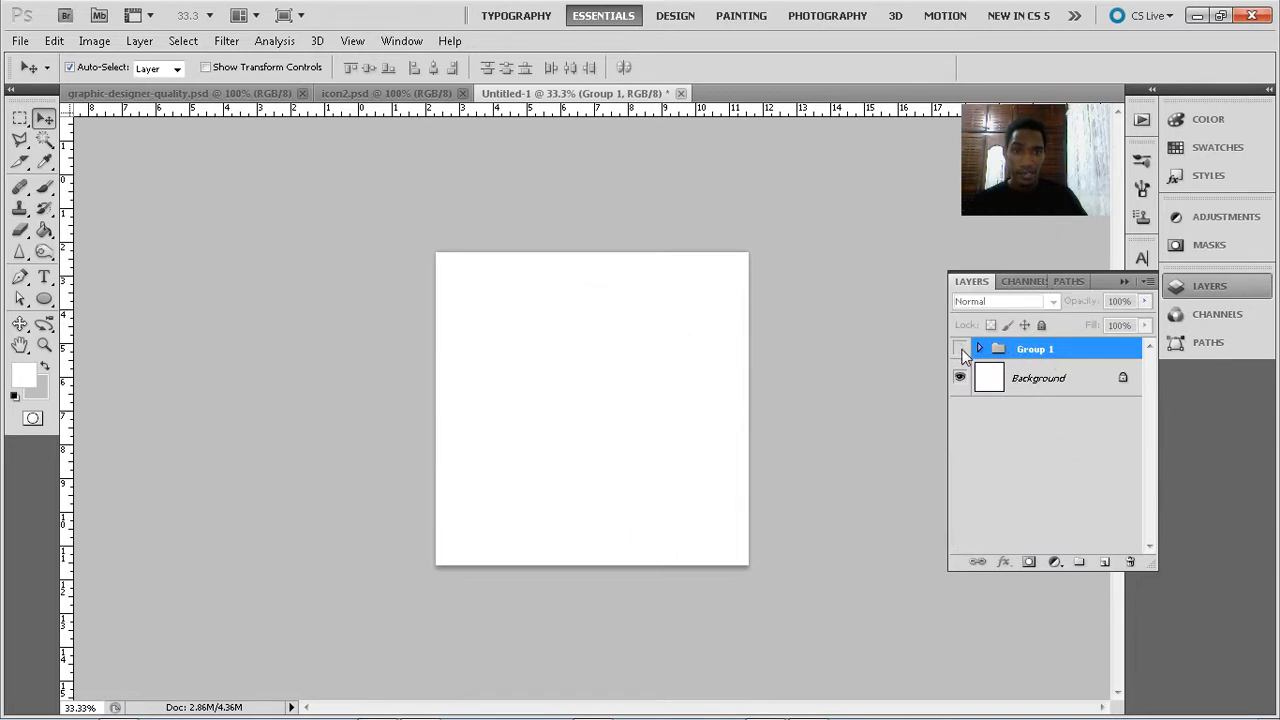
{"action": "left_click", "coordinate": [960, 348]}
{"action": "left_click_drag", "start_coordinate": [1060, 358], "coordinate": [1106, 566]}
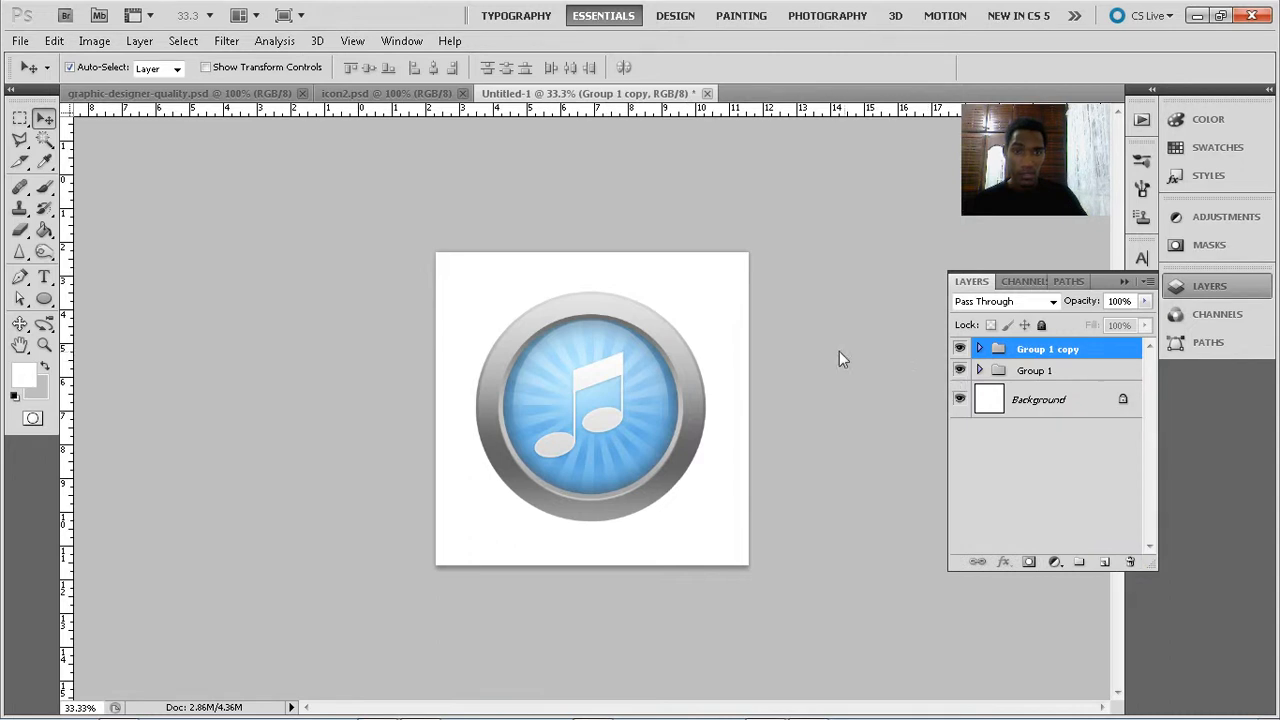
{"action": "left_click", "coordinate": [960, 348]}
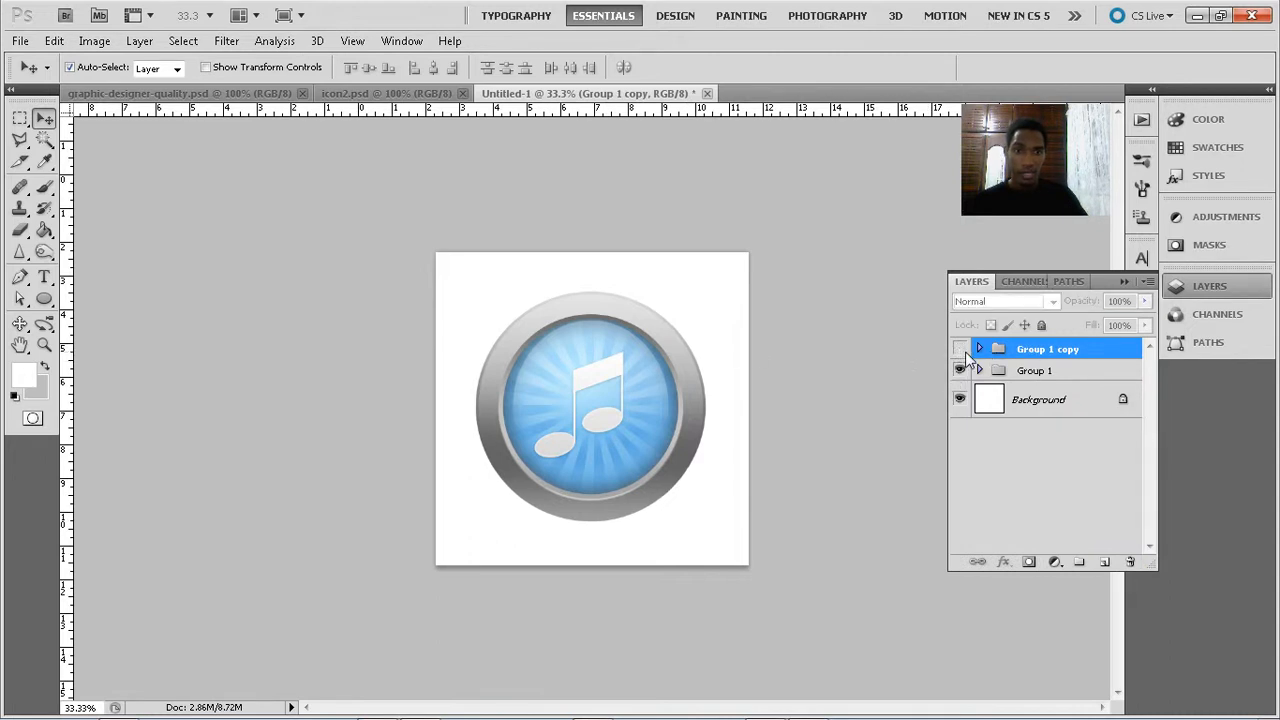
{"action": "left_click", "coordinate": [961, 348]}
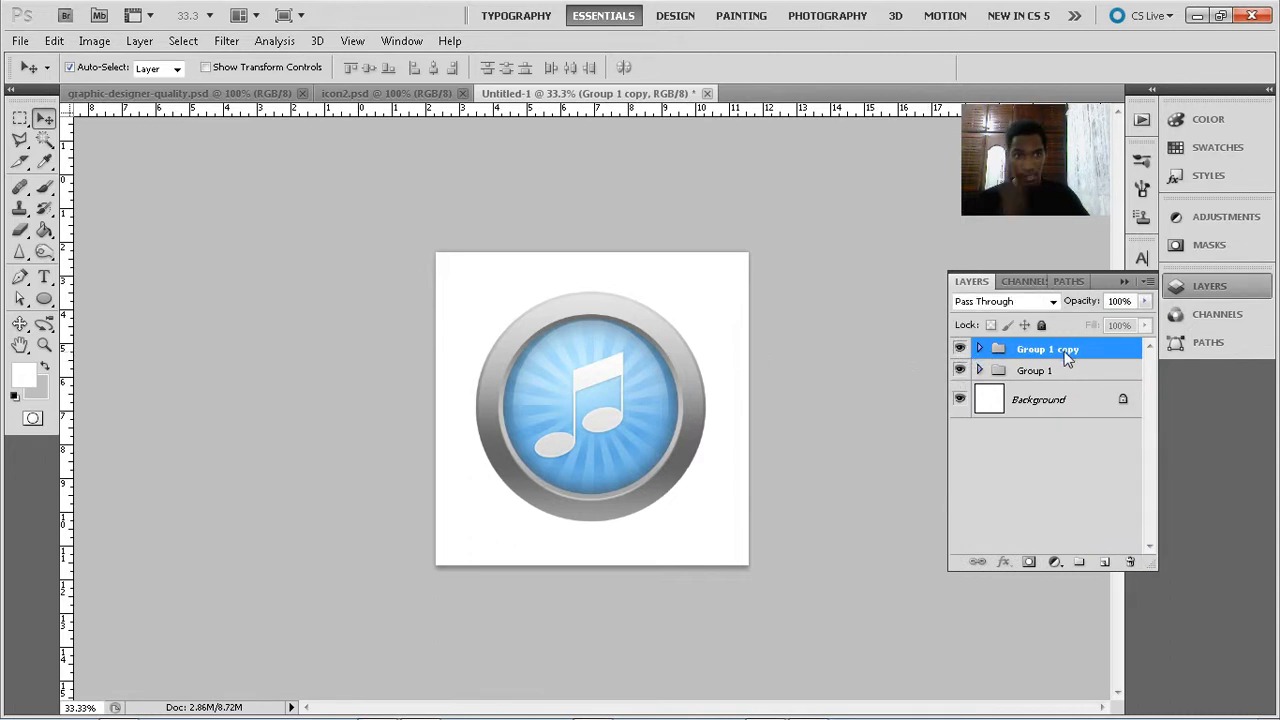
{"action": "left_click", "coordinate": [1030, 561]}
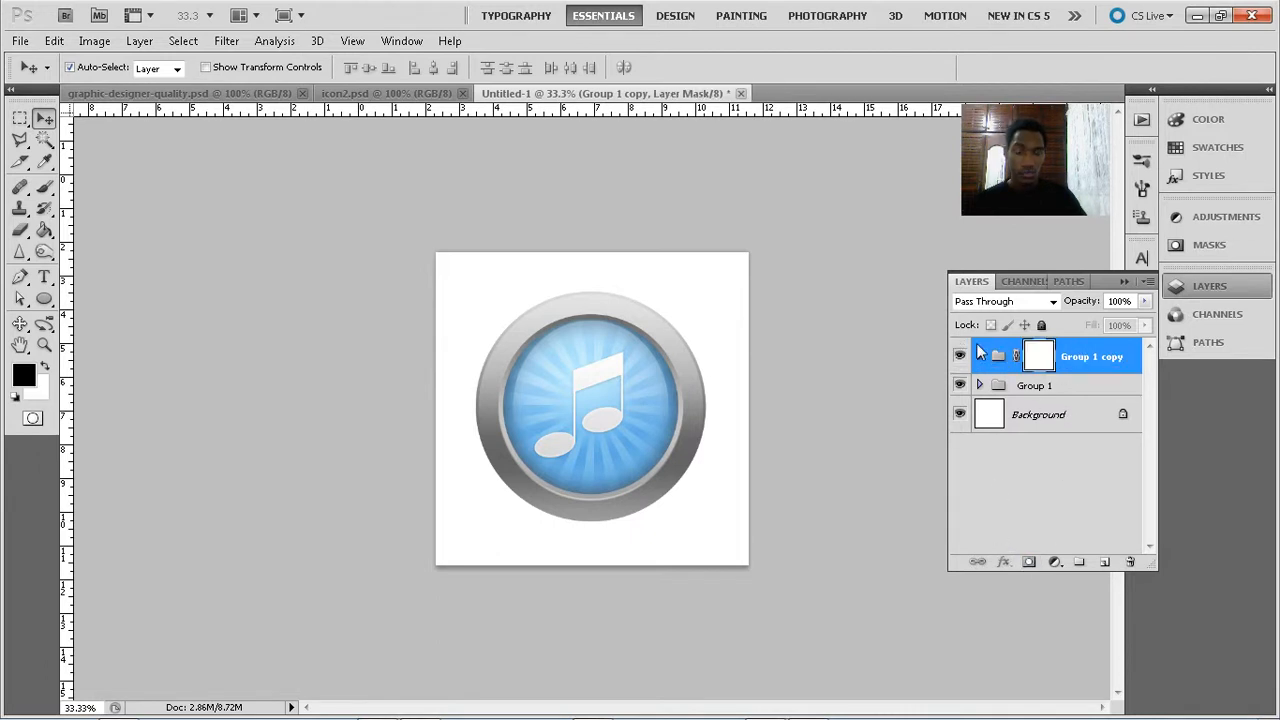
Flip Group 1 copy vertically with Free Transform
{"action": "key", "text": "ctrl+t"}
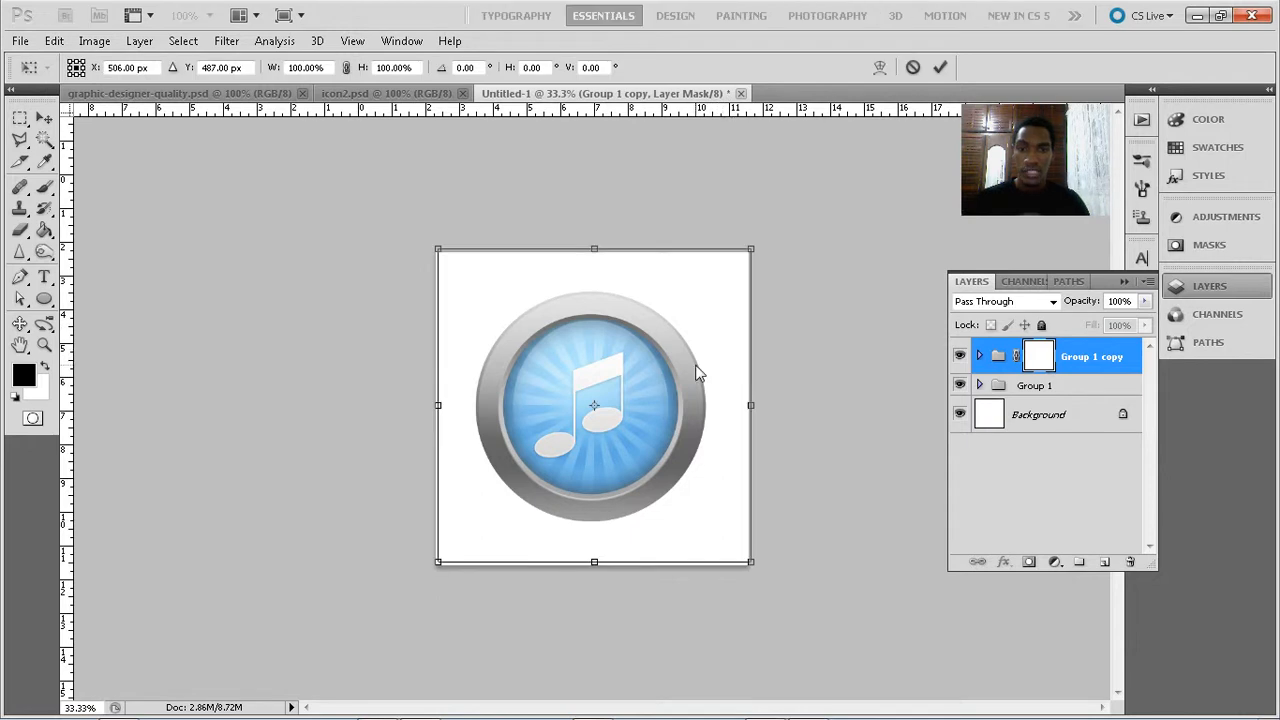
{"action": "right_click", "coordinate": [690, 363]}
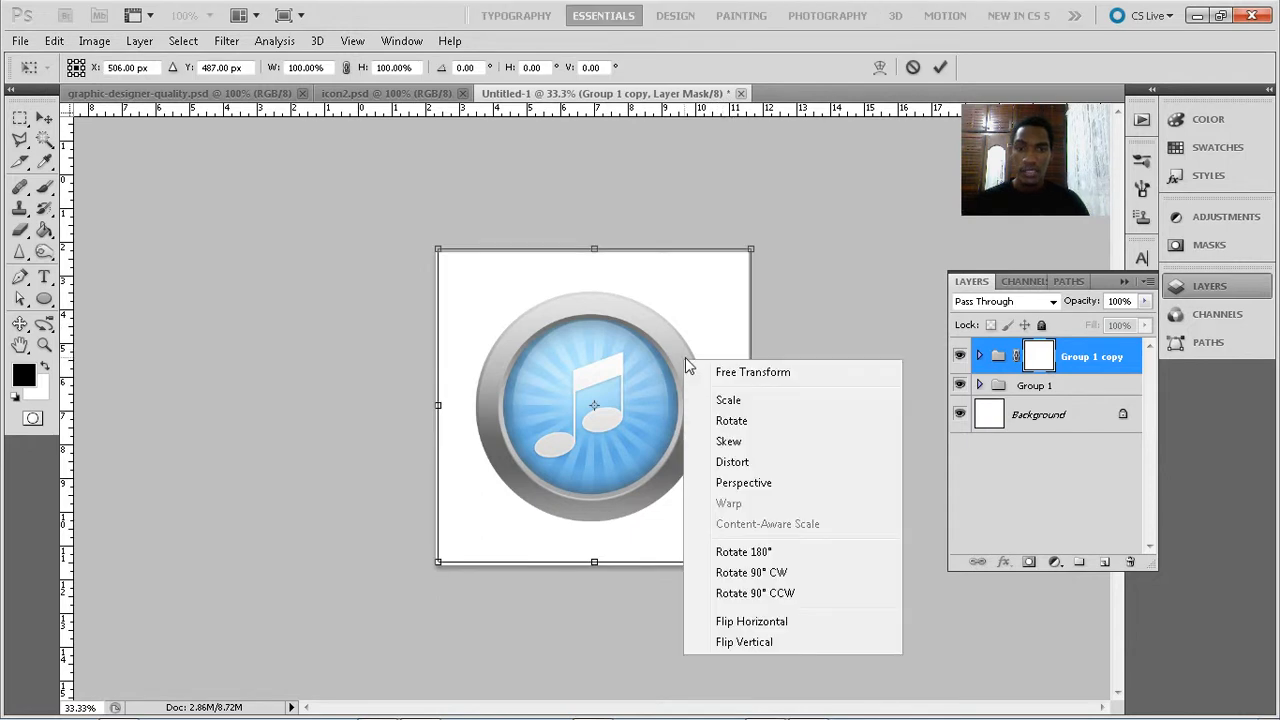
{"action": "left_click", "coordinate": [763, 624]}
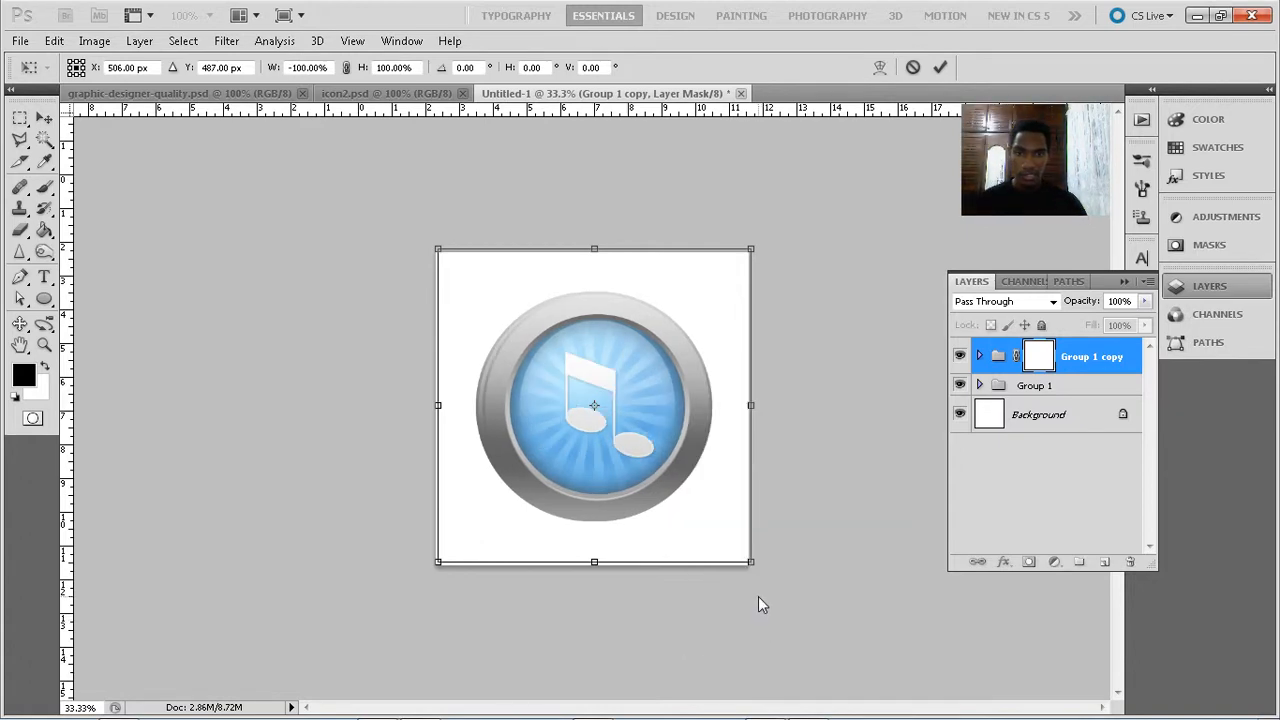
{"action": "key", "text": "ctrl+z"}
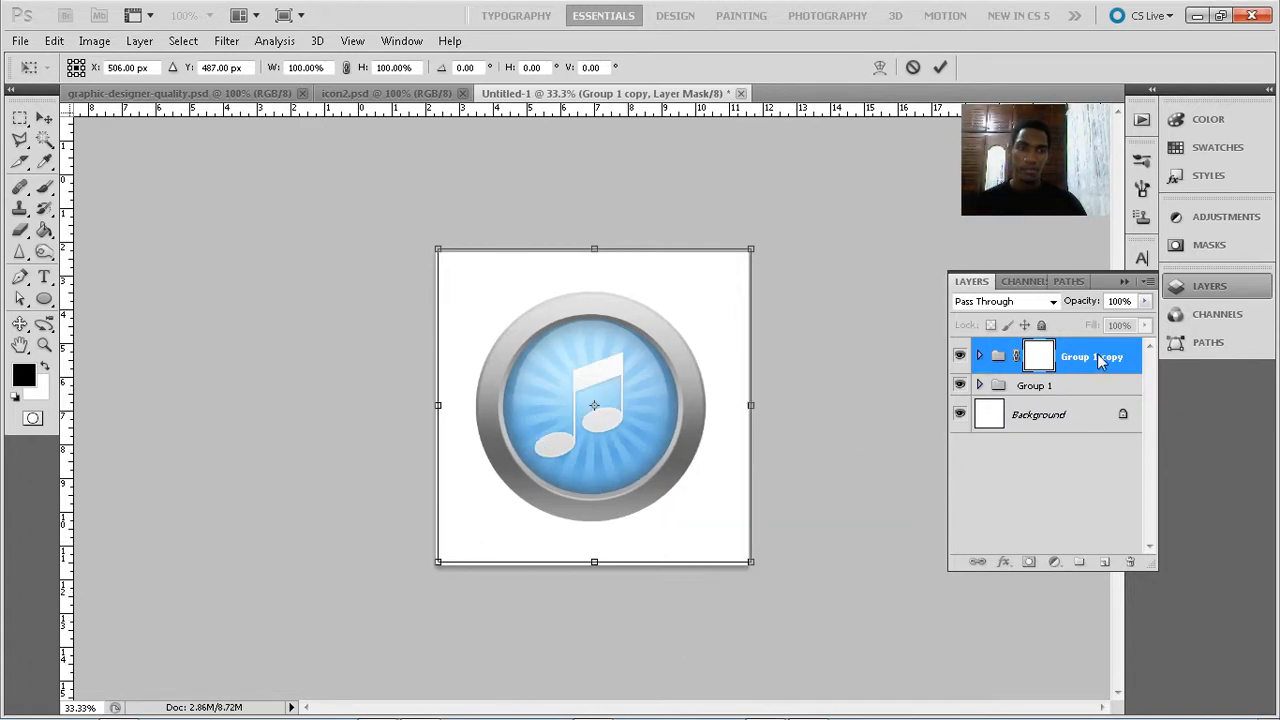
{"action": "right_click", "coordinate": [679, 366]}
{"action": "left_click", "coordinate": [760, 649]}
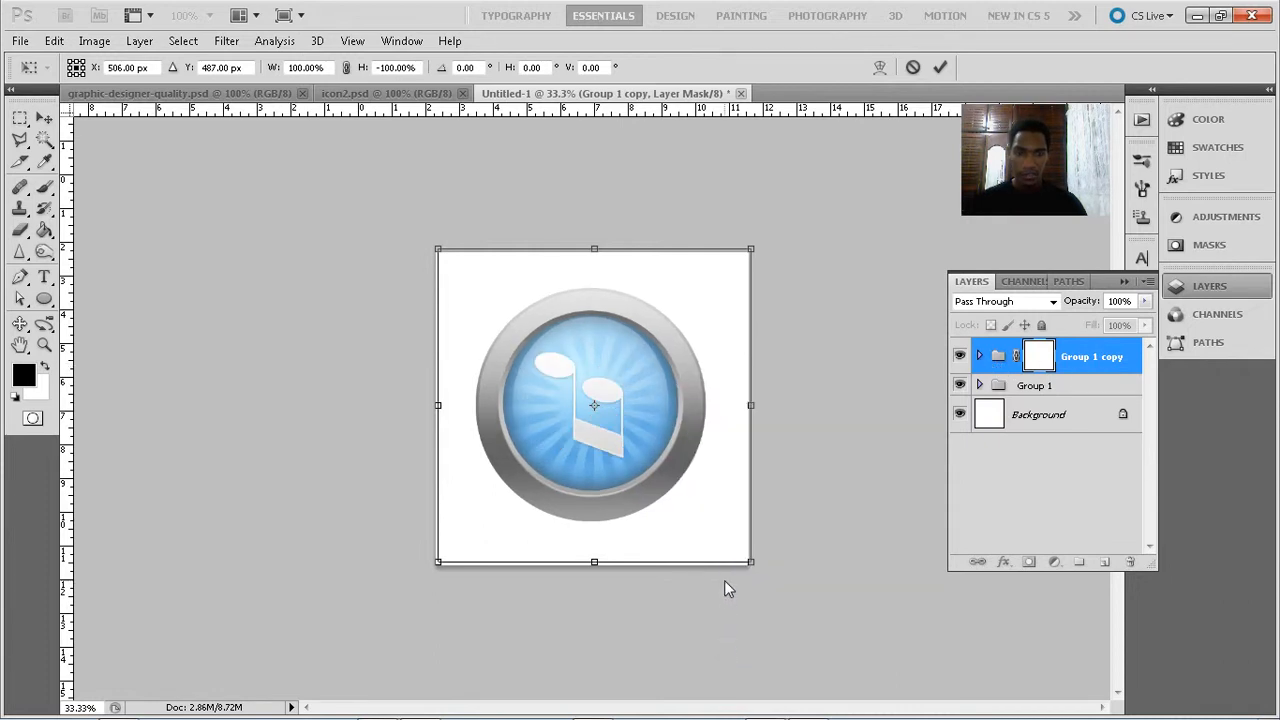
Move the flipped Group 1 copy straight down to Y 1244.60 px, leaving a small gap beneath the icon, and accept the transform
{"action": "key", "text": "shift+Down"}
{"action": "key", "text": "shift+Down"}
{"action": "key", "text": "shift+Down"}
{"action": "key", "text": "shift+Down"}
{"action": "key", "text": "shift+Down"}
{"action": "key", "text": "shift+Down"}
{"action": "key", "text": "shift+Down"}
{"action": "key", "text": "shift+Down"}
{"action": "key", "text": "shift+Down"}
{"action": "key", "text": "shift+Down"}
{"action": "key", "text": "shift+Down"}
{"action": "key", "text": "shift+Down"}
{"action": "key", "text": "shift+Down"}
{"action": "key", "text": "shift+Down"}
{"action": "key", "text": "shift+Down"}
{"action": "key", "text": "shift+Down"}
{"action": "key", "text": "shift+Down"}
{"action": "key", "text": "shift+Down"}
{"action": "key", "text": "shift+Down"}
{"action": "key", "text": "shift+Down"}
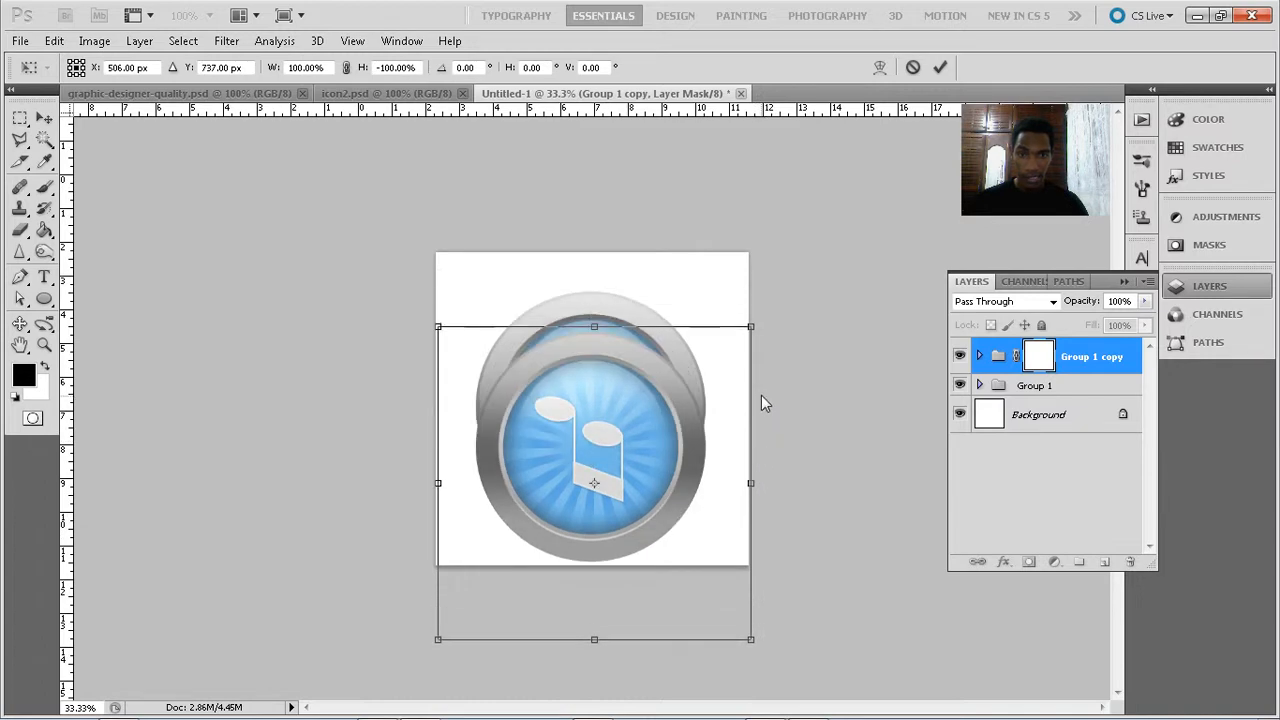
{"action": "key", "text": "shift+Down"}
{"action": "key", "text": "shift+Down"}
{"action": "key", "text": "shift+Down"}
{"action": "key", "text": "shift+Down"}
{"action": "key", "text": "shift+Down"}
{"action": "key", "text": "shift+Down"}
{"action": "key", "text": "shift+Down"}
{"action": "key", "text": "shift+Down"}
{"action": "key", "text": "shift+Down"}
{"action": "key", "text": "shift+Down"}
{"action": "key", "text": "shift+Down"}
{"action": "key", "text": "shift+Down"}
{"action": "key", "text": "shift+Down"}
{"action": "key", "text": "shift+Down"}
{"action": "key", "text": "shift+Down"}
{"action": "key", "text": "shift+Down"}
{"action": "key", "text": "shift+Down"}
{"action": "key", "text": "shift+Down"}
{"action": "key", "text": "shift+Down"}
{"action": "key", "text": "shift+Down"}
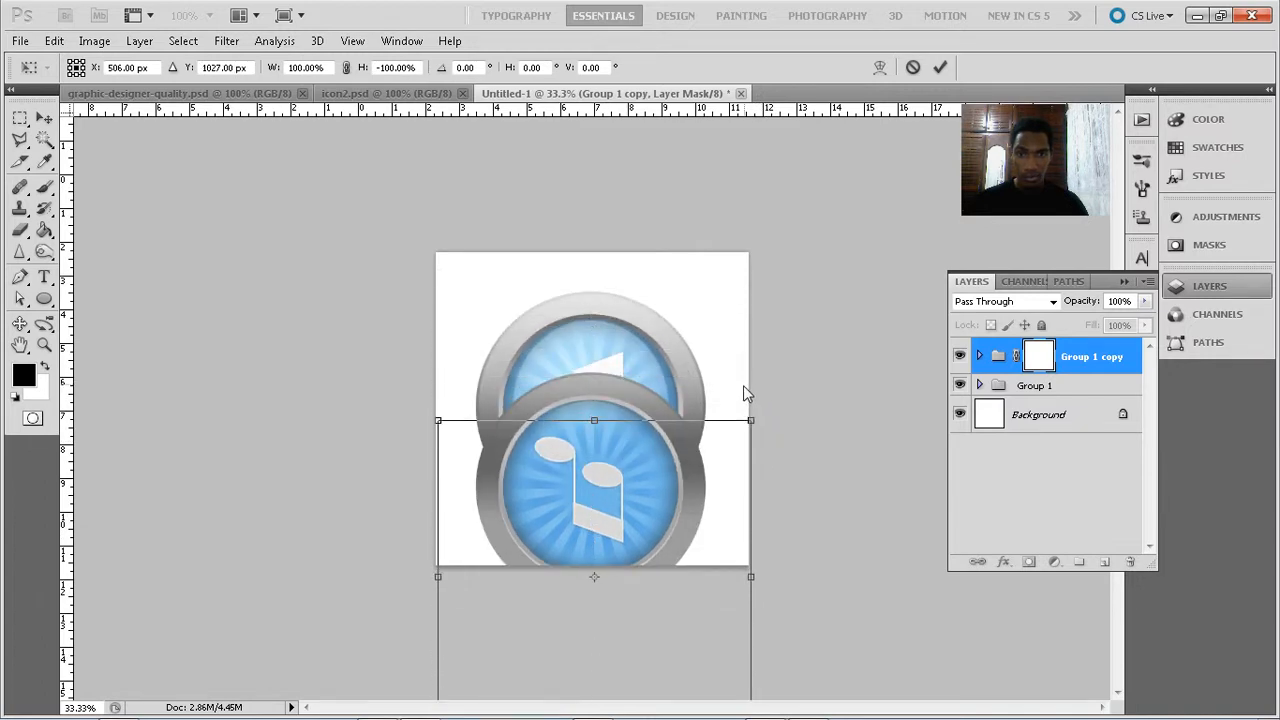
{"action": "key", "text": "shift+Down"}
{"action": "key", "text": "shift+Down"}
{"action": "key", "text": "shift+Down"}
{"action": "key", "text": "shift+Down"}
{"action": "key", "text": "shift+Down"}
{"action": "key", "text": "shift+Down"}
{"action": "key", "text": "shift+Down"}
{"action": "key", "text": "shift+Down"}
{"action": "key", "text": "shift+Down"}
{"action": "key", "text": "shift+Down"}
{"action": "key", "text": "shift+Down"}
{"action": "key", "text": "shift+Down"}
{"action": "key", "text": "shift+Down"}
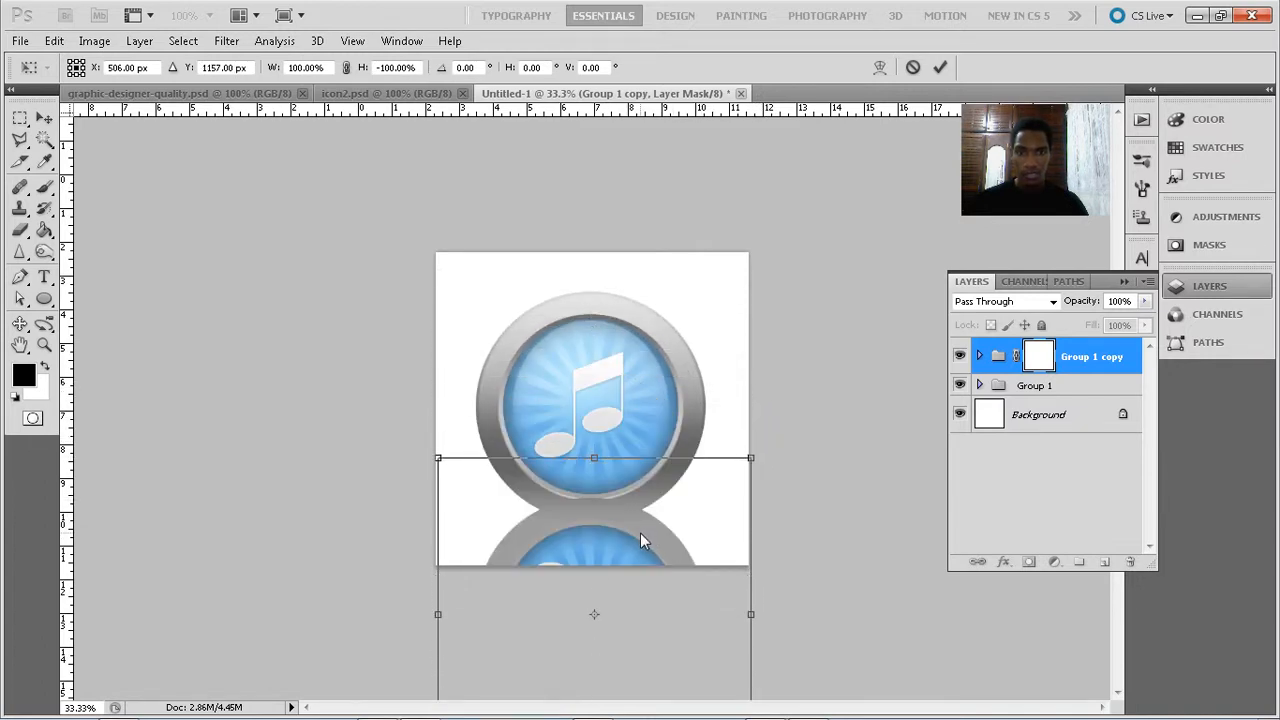
{"action": "left_click_drag", "start_coordinate": [640, 533], "coordinate": [639, 553]}
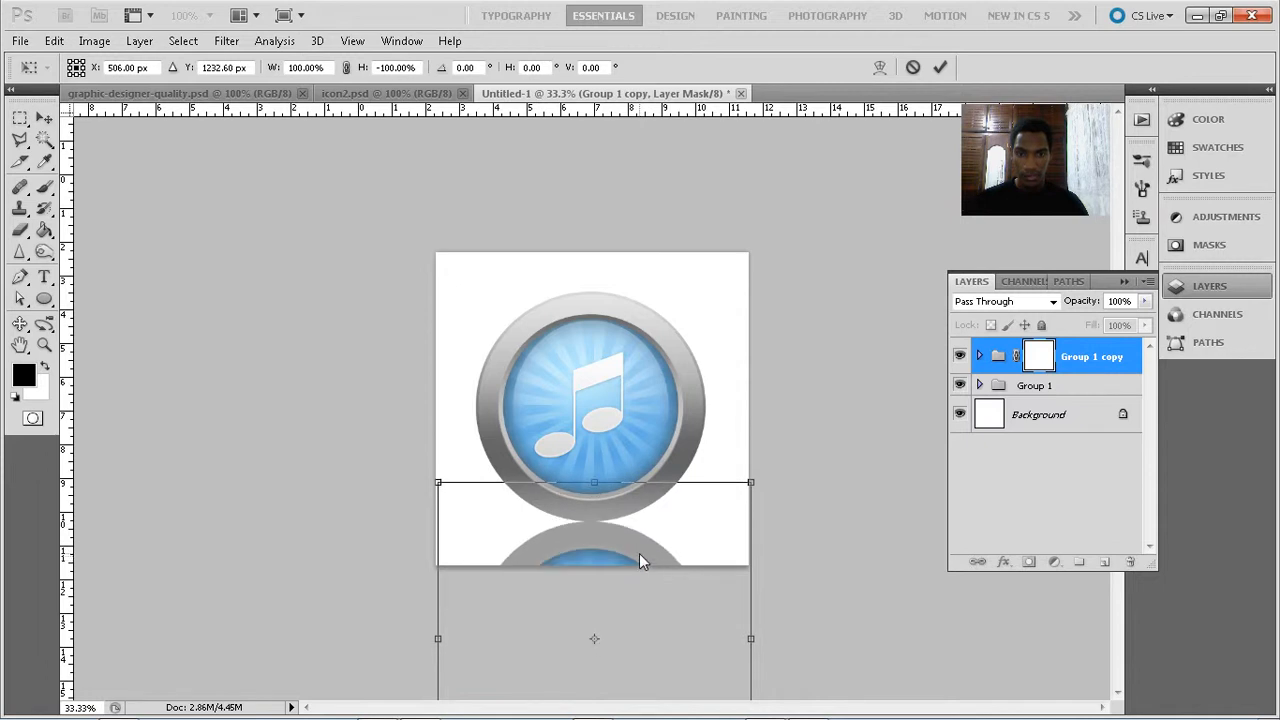
{"action": "key", "text": "Down"}
{"action": "key", "text": "Down"}
{"action": "key", "text": "Down"}
{"action": "key", "text": "Down"}
{"action": "key", "text": "Down"}
{"action": "key", "text": "Down"}
{"action": "key", "text": "Down"}
{"action": "key", "text": "Down"}
{"action": "key", "text": "Down"}
{"action": "key", "text": "Down"}
{"action": "key", "text": "Down"}
{"action": "key", "text": "Down"}
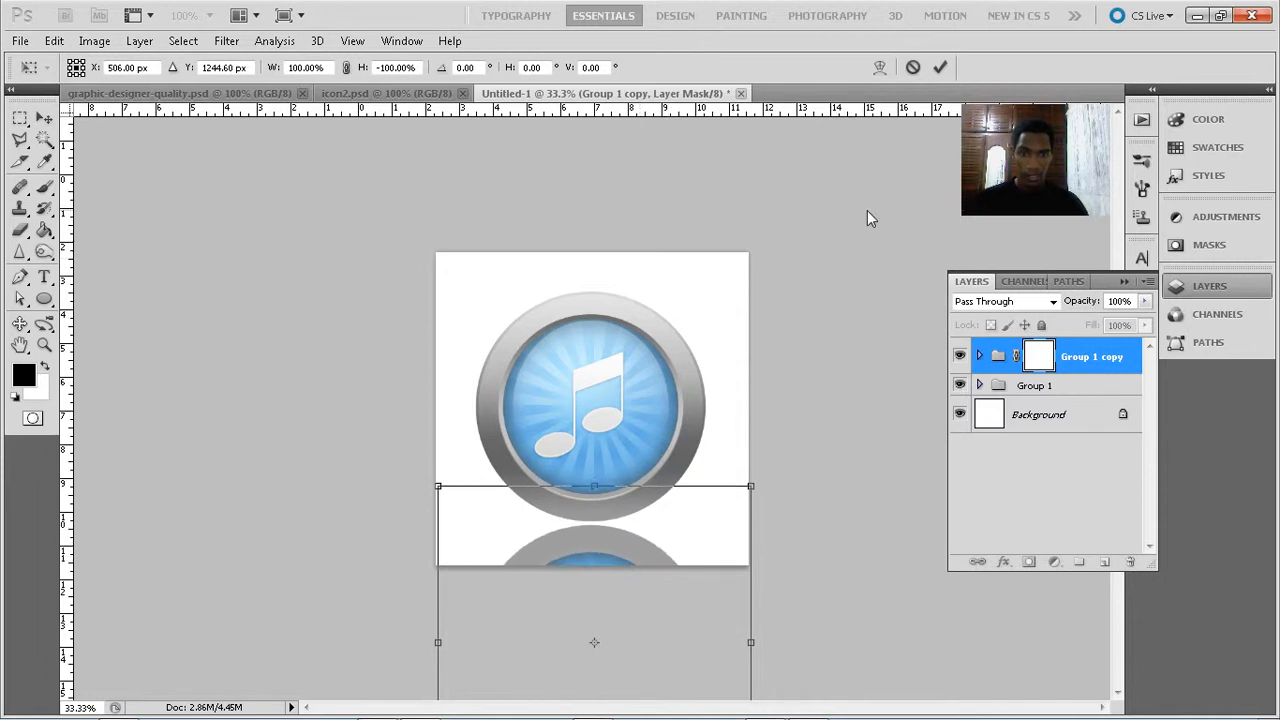
{"action": "left_click", "coordinate": [940, 67]}
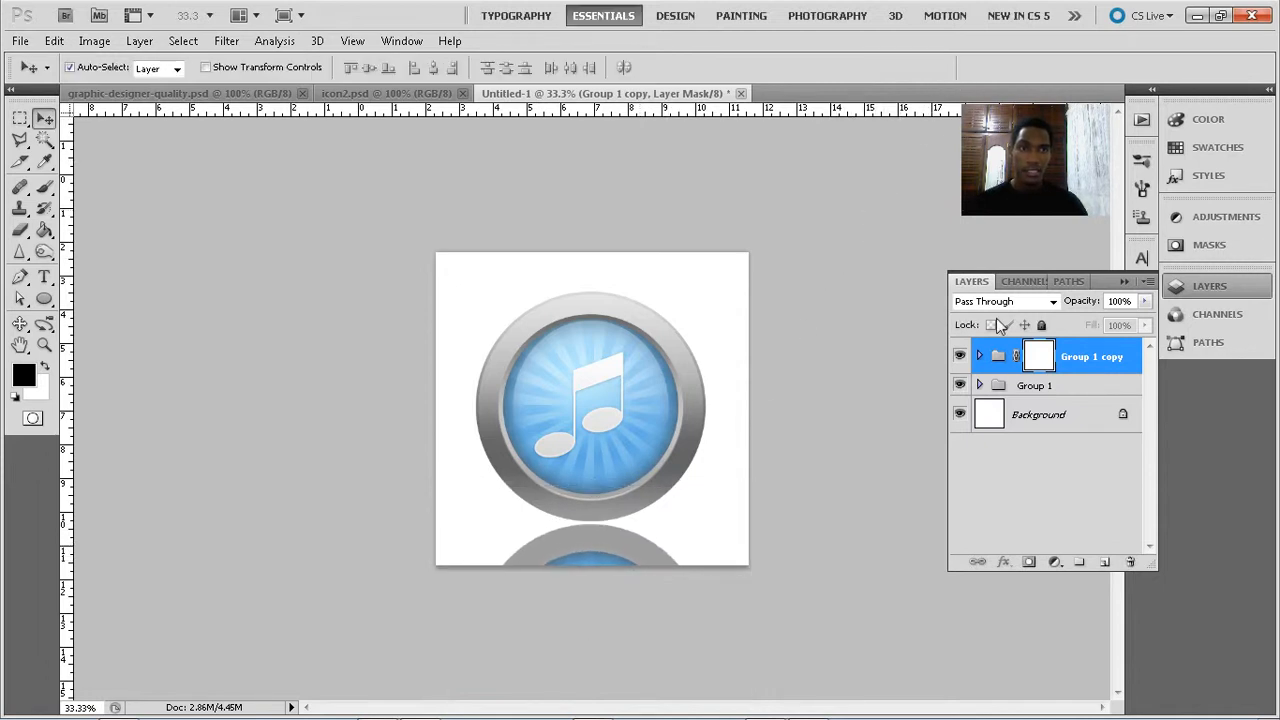
Set up the Gradient tool with the black-to-white preset
{"action": "left_click", "coordinate": [46, 192]}
{"action": "left_click", "coordinate": [44, 198]}
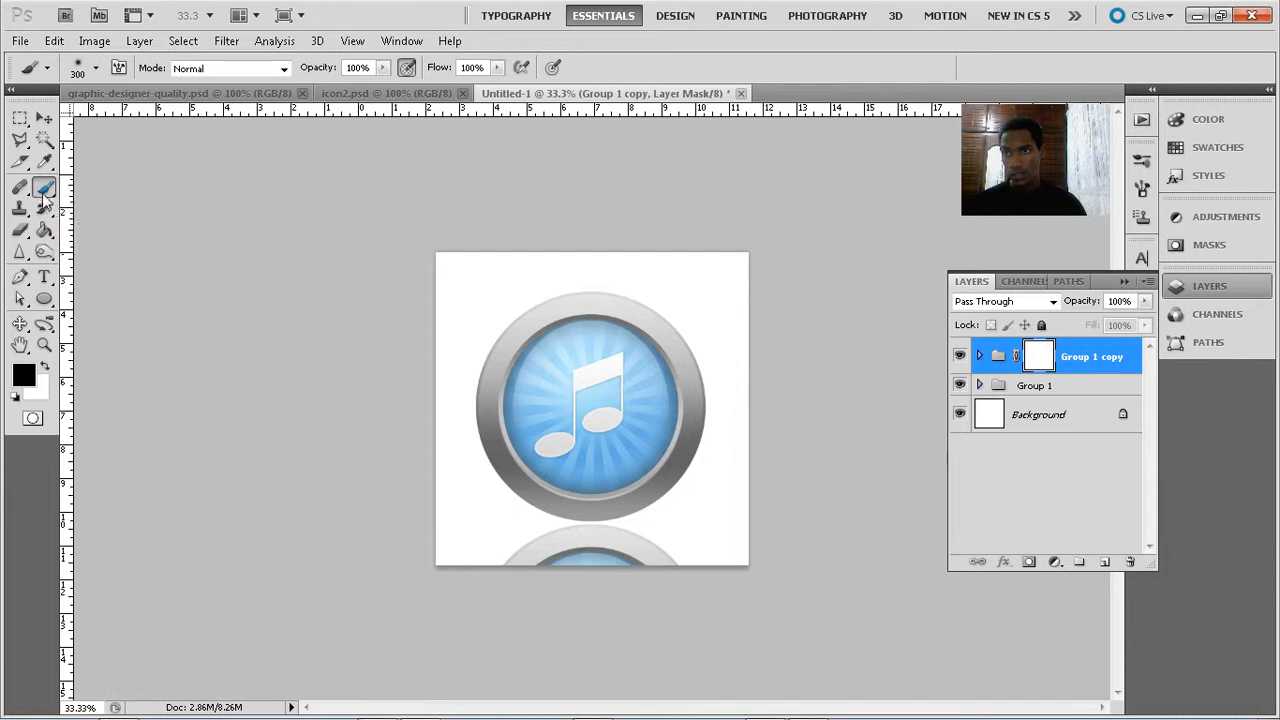
{"action": "left_click", "coordinate": [44, 232]}
{"action": "right_click", "coordinate": [44, 232]}
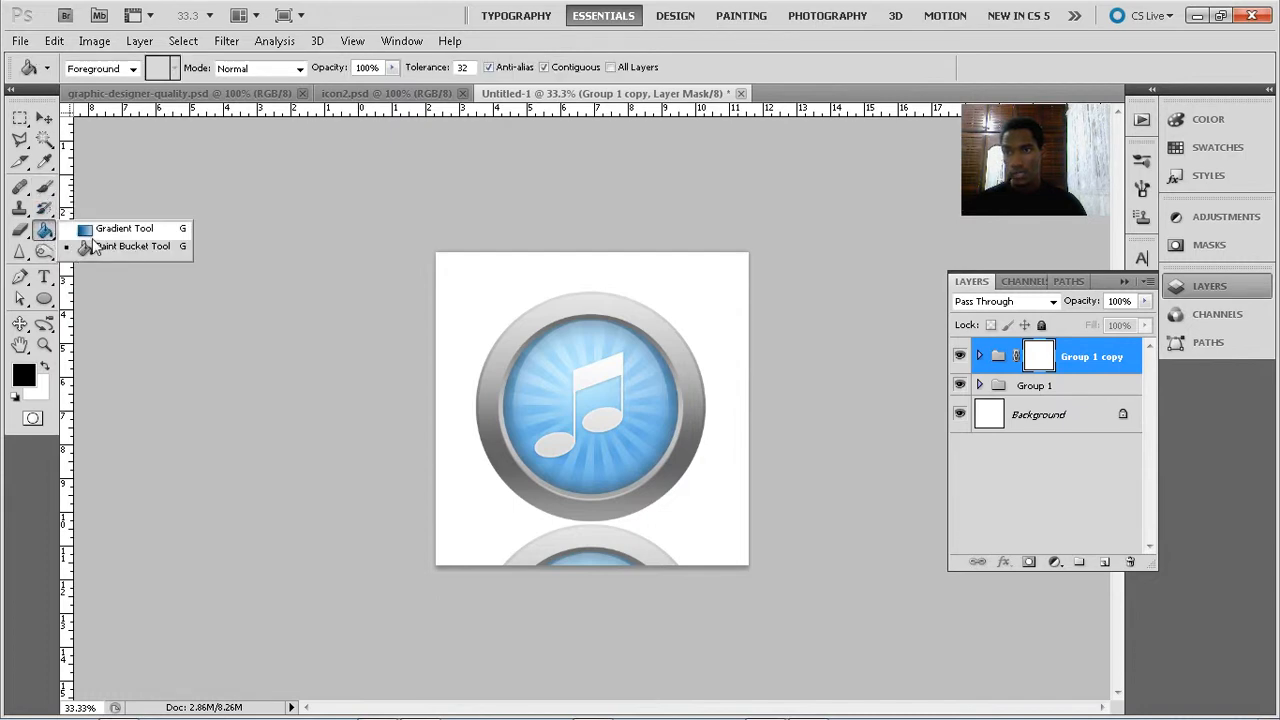
{"action": "left_click", "coordinate": [110, 228]}
{"action": "left_click", "coordinate": [122, 68]}
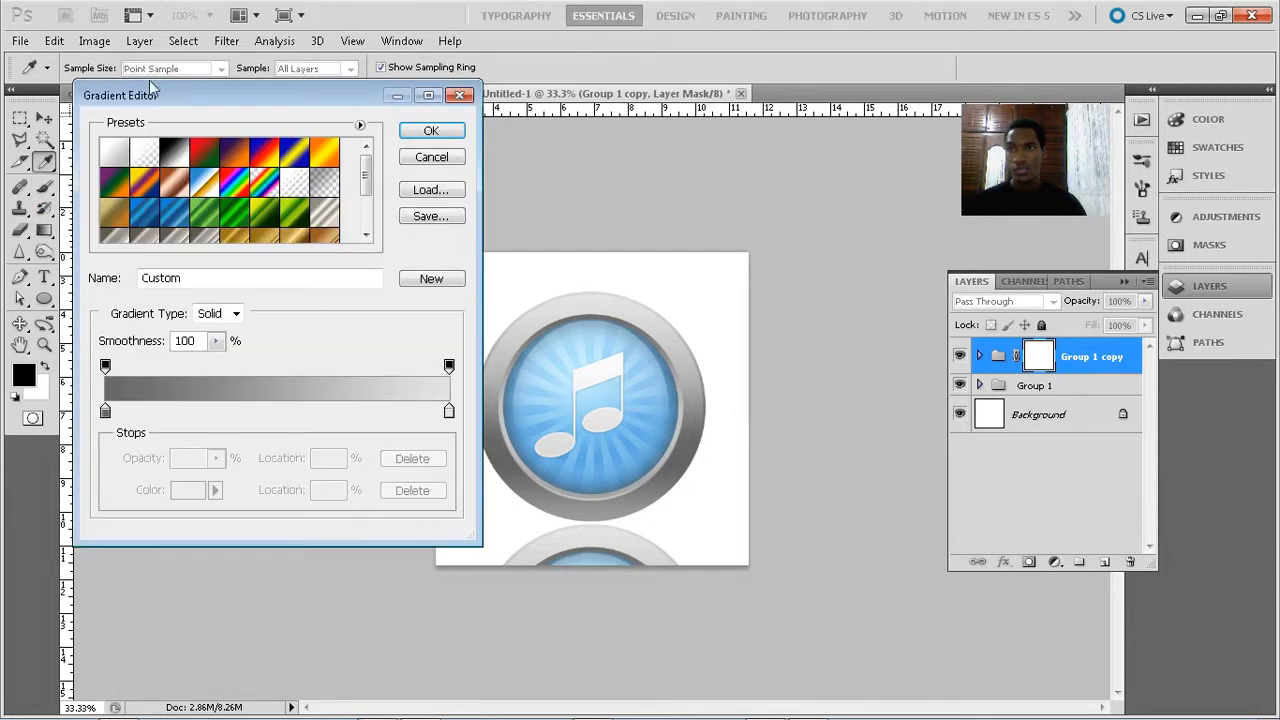
{"action": "left_click", "coordinate": [174, 152]}
{"action": "left_click", "coordinate": [431, 131]}
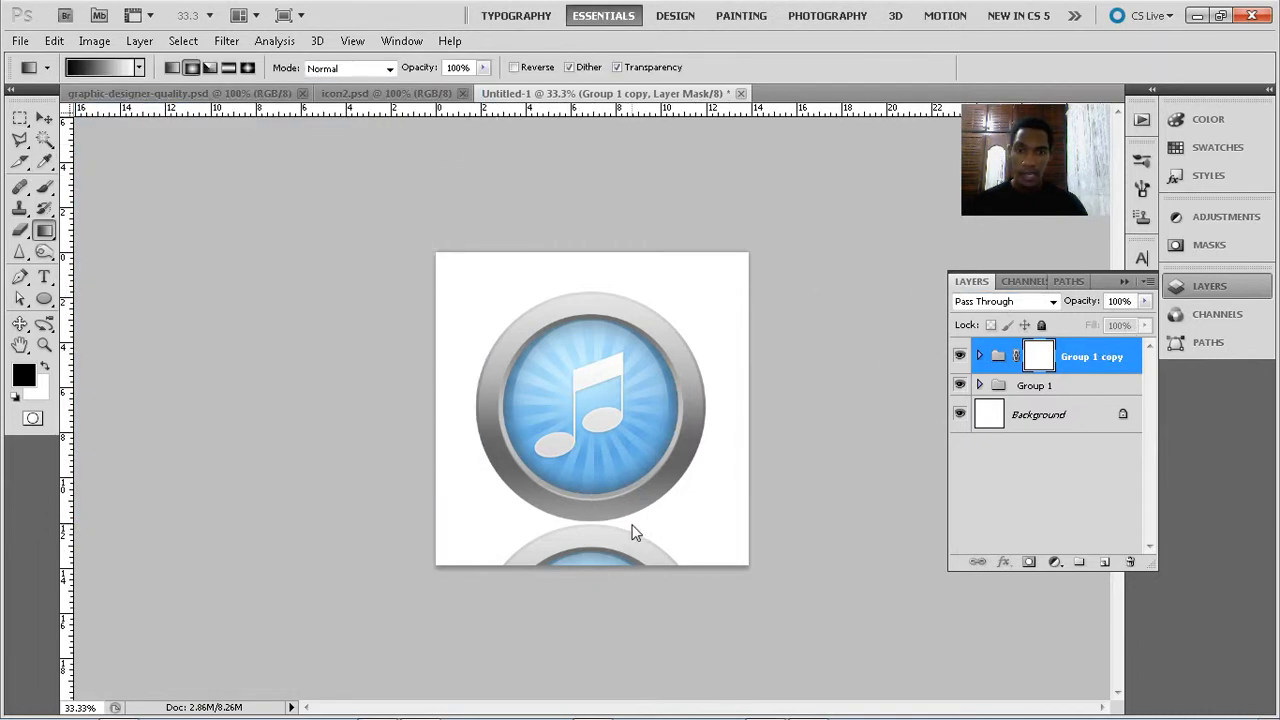
Fade out the lower part of the reflection with a linear black-to-white gradient on the Group 1 copy layer mask
{"action": "left_click_drag", "start_coordinate": [632, 567], "coordinate": [671, 561]}
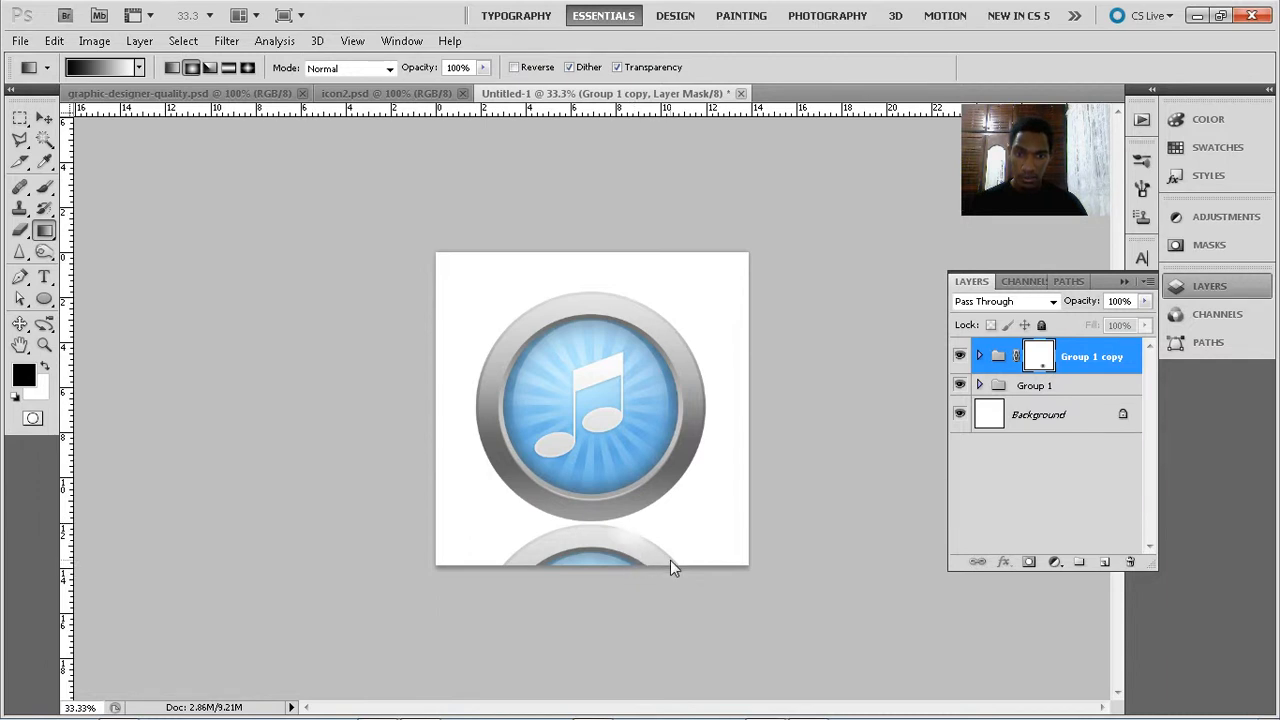
{"action": "left_click", "coordinate": [172, 67]}
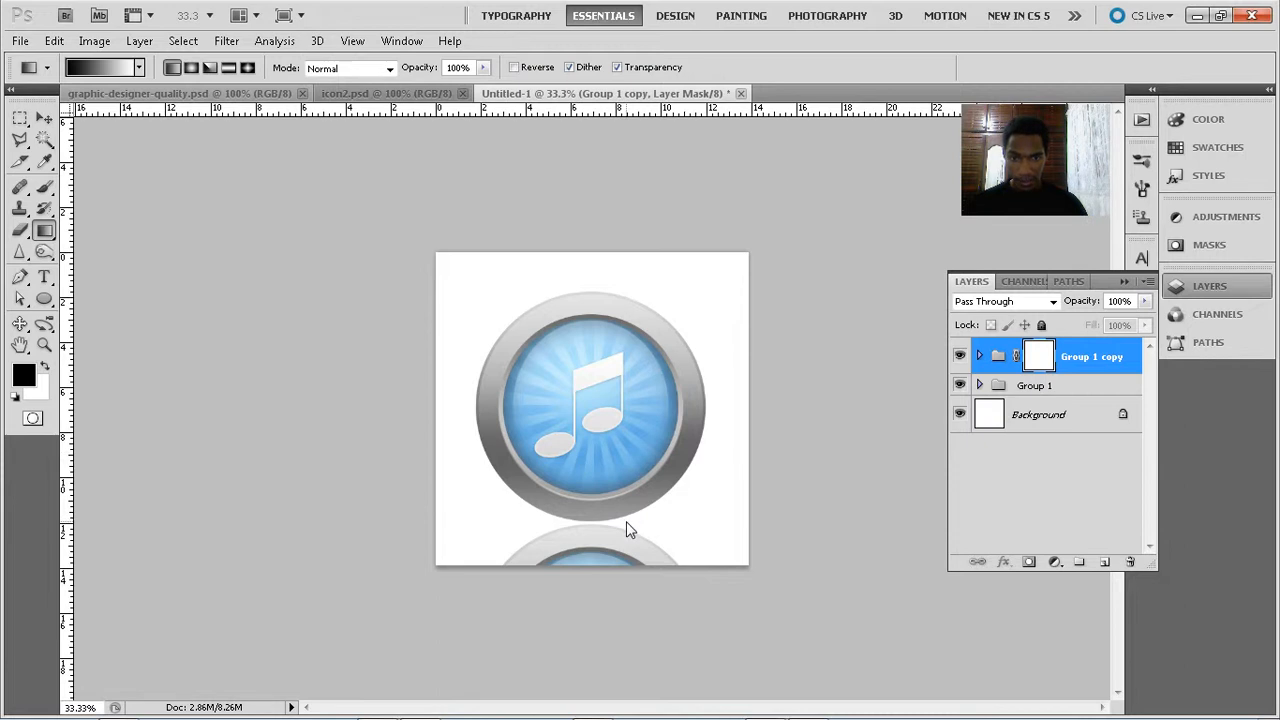
{"action": "left_click_drag", "start_coordinate": [620, 580], "coordinate": [621, 597]}
{"action": "key", "text": "ctrl+z"}
{"action": "left_click_drag", "start_coordinate": [620, 540], "coordinate": [637, 526]}
{"action": "key", "text": "v"}
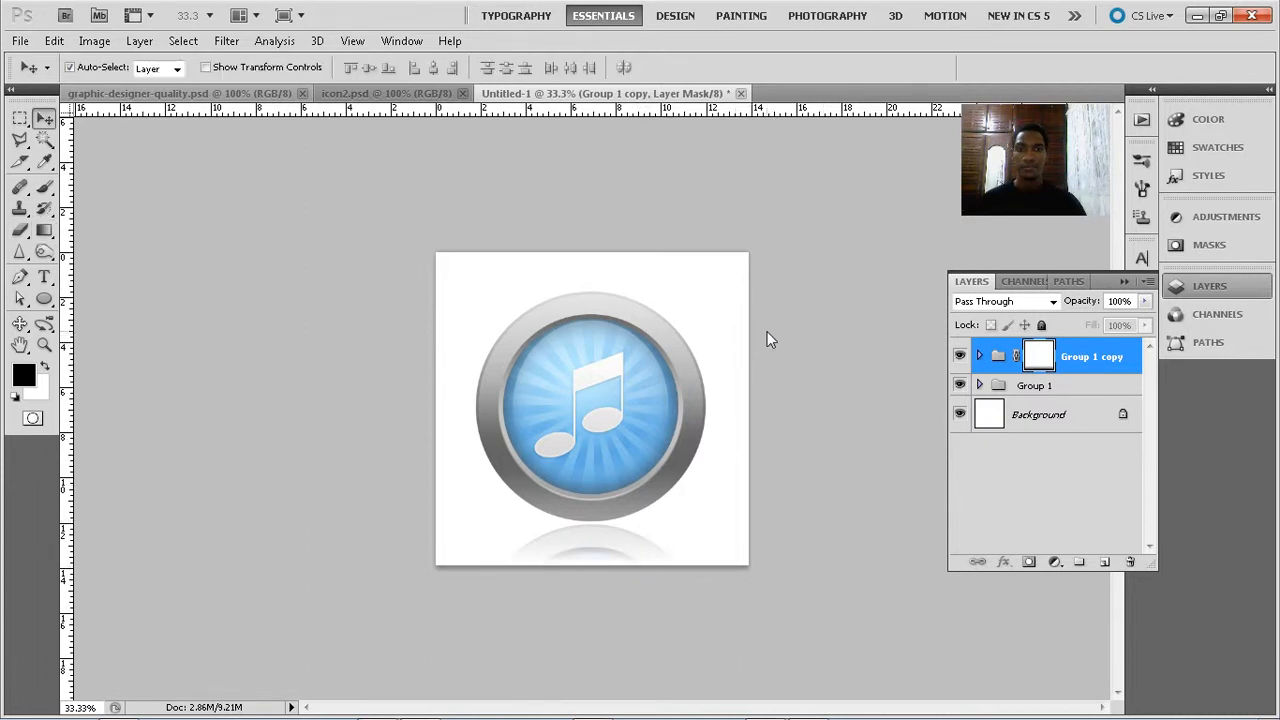
Link Group 1 copy and Group 1 together
{"action": "left_click", "coordinate": [1100, 386], "text": "shift"}
{"action": "right_click", "coordinate": [1102, 385]}
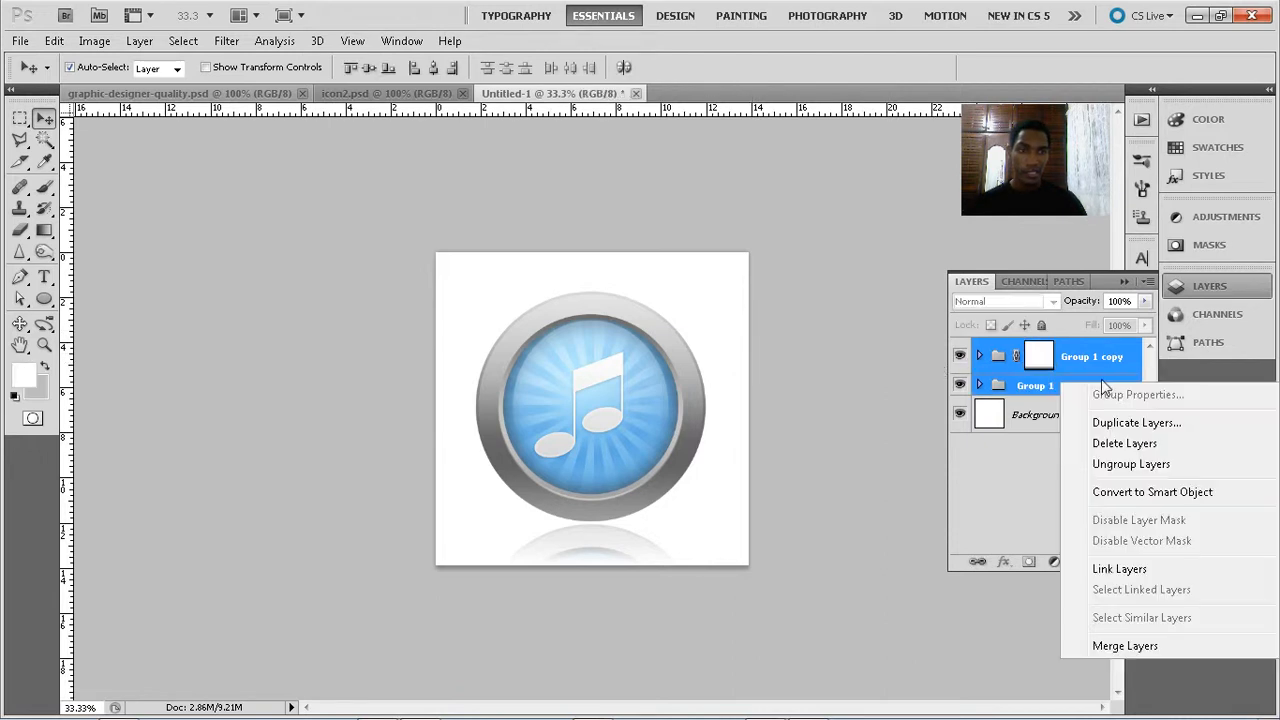
{"action": "left_click", "coordinate": [1128, 569]}
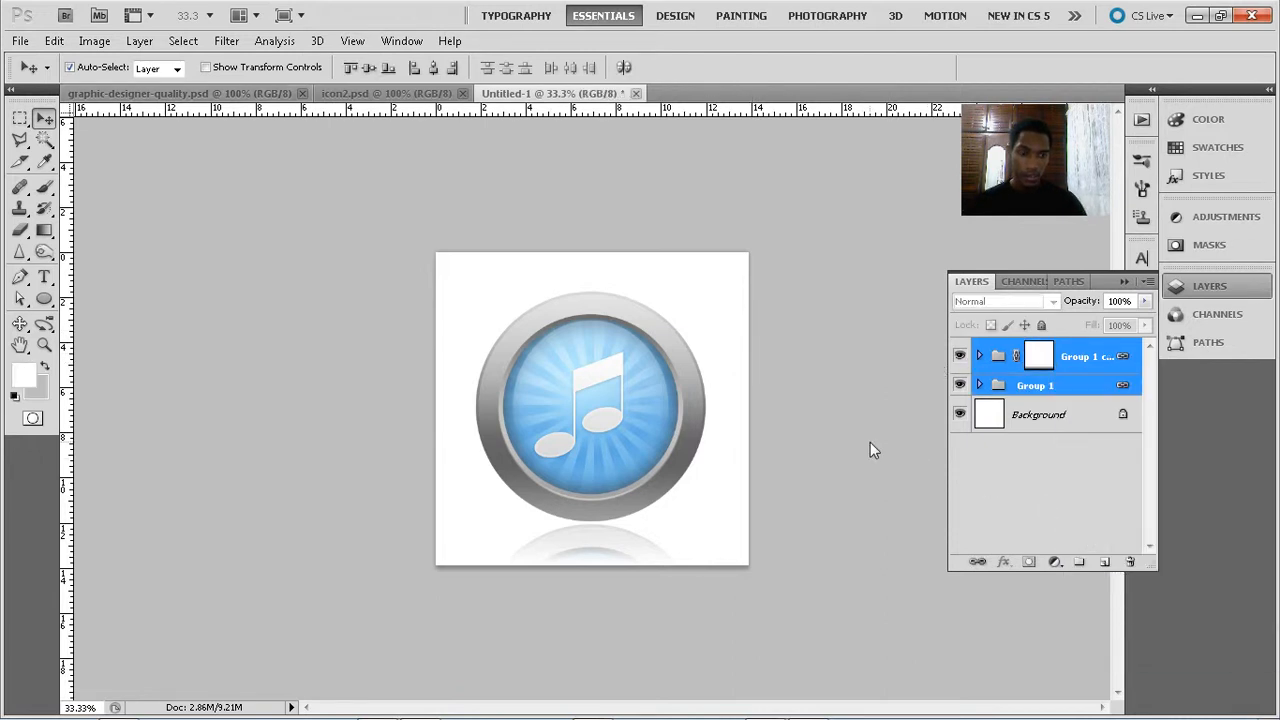
Move the linked icon and reflection up by about 90 px on the canvas
{"action": "key", "text": "shift+Up"}
{"action": "key", "text": "shift+Up"}
{"action": "key", "text": "shift+Up"}
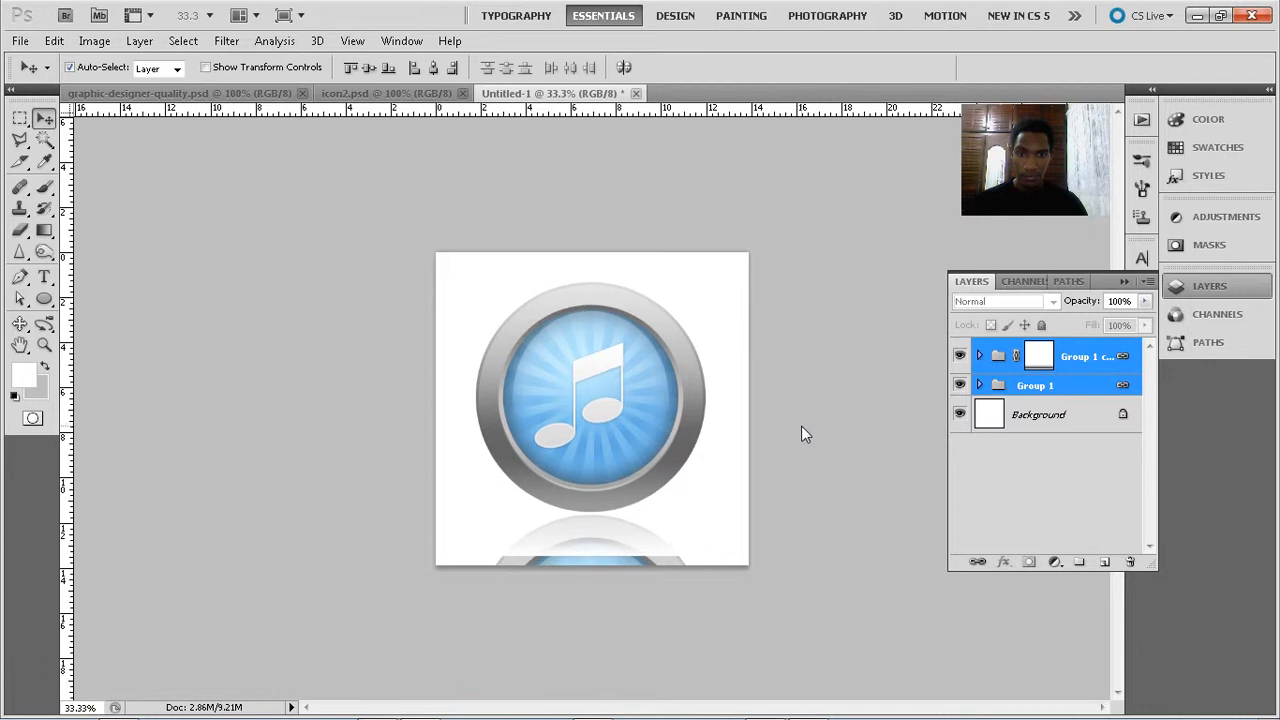
{"action": "key", "text": "shift+Up"}
{"action": "key", "text": "shift+Up"}
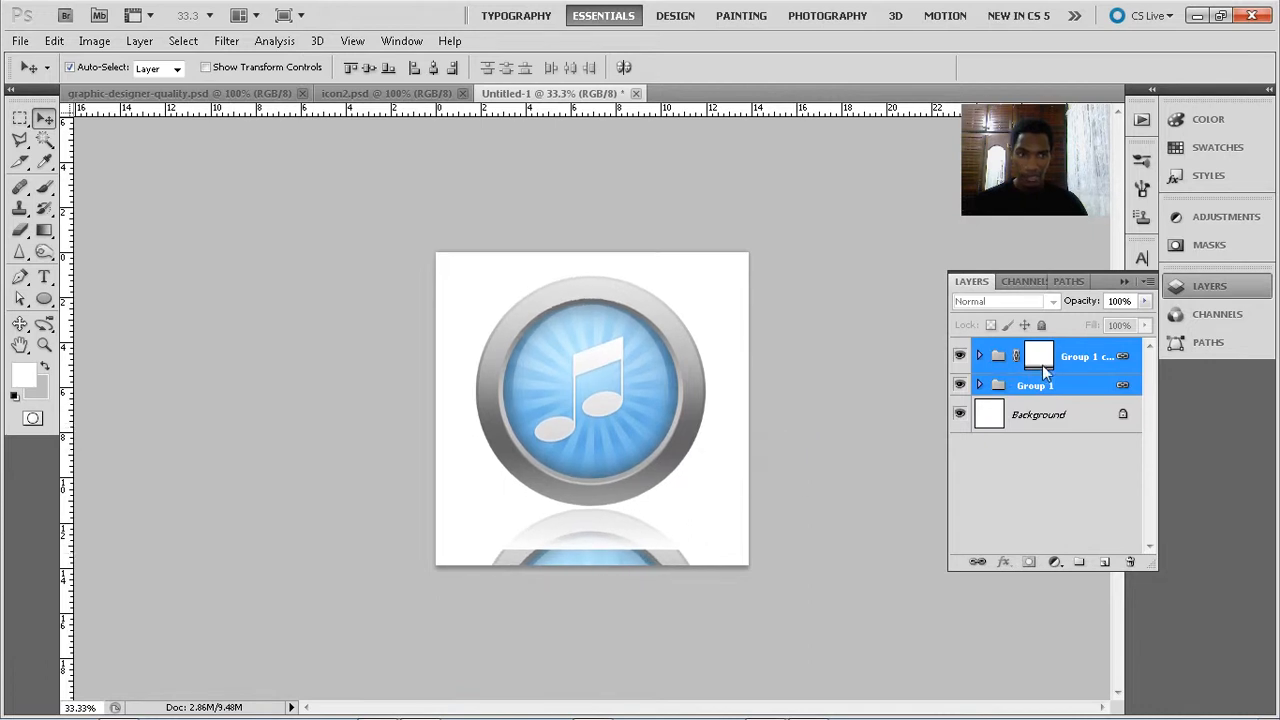
{"action": "key", "text": "shift+Up"}
{"action": "key", "text": "shift+Up"}
{"action": "key", "text": "shift+Up"}
{"action": "key", "text": "shift+Up"}
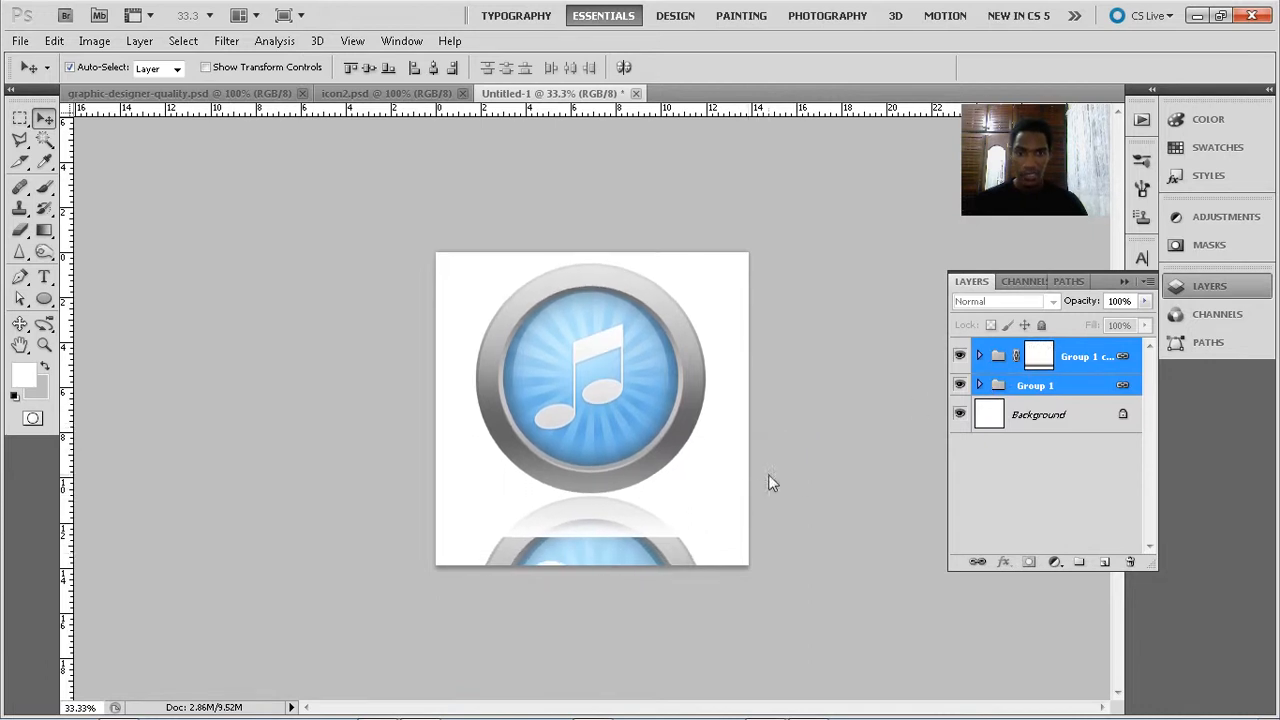
Select the full-width strip below the reflection's fade, paint it black on the Group 1 copy mask, and clear the pixel and layer selections
{"action": "left_click", "coordinate": [1039, 356]}
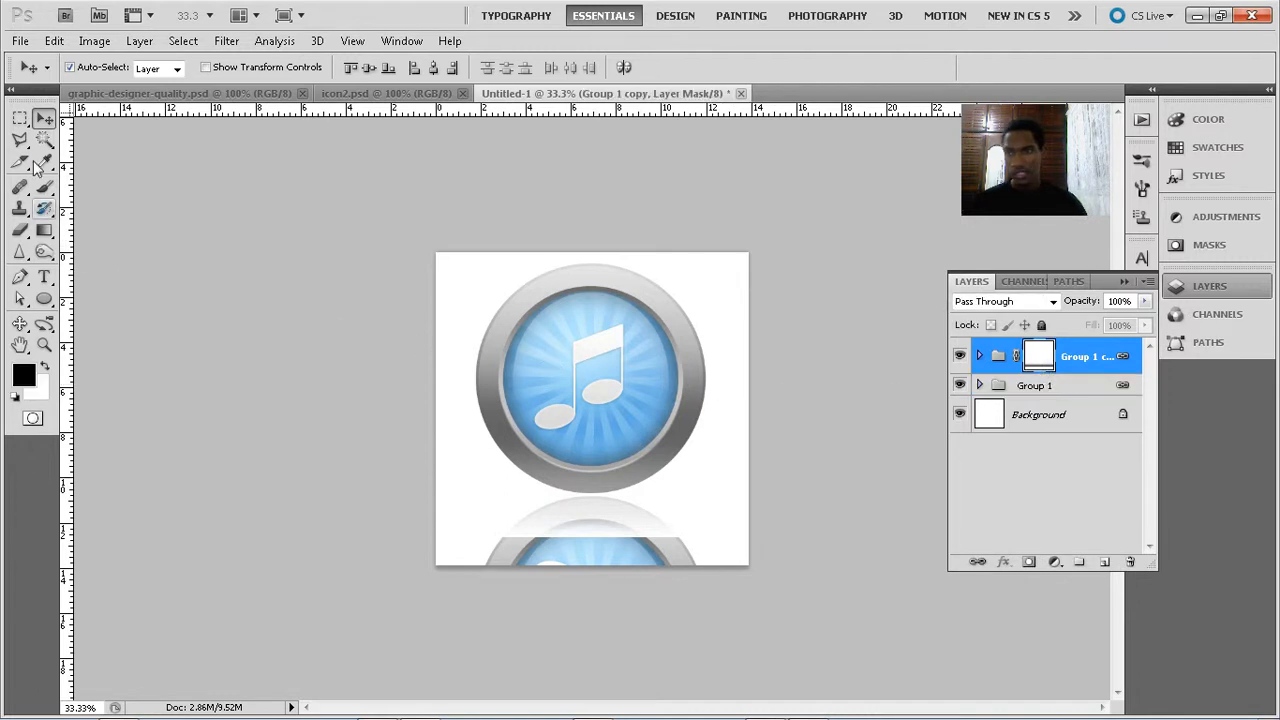
{"action": "left_click", "coordinate": [20, 118]}
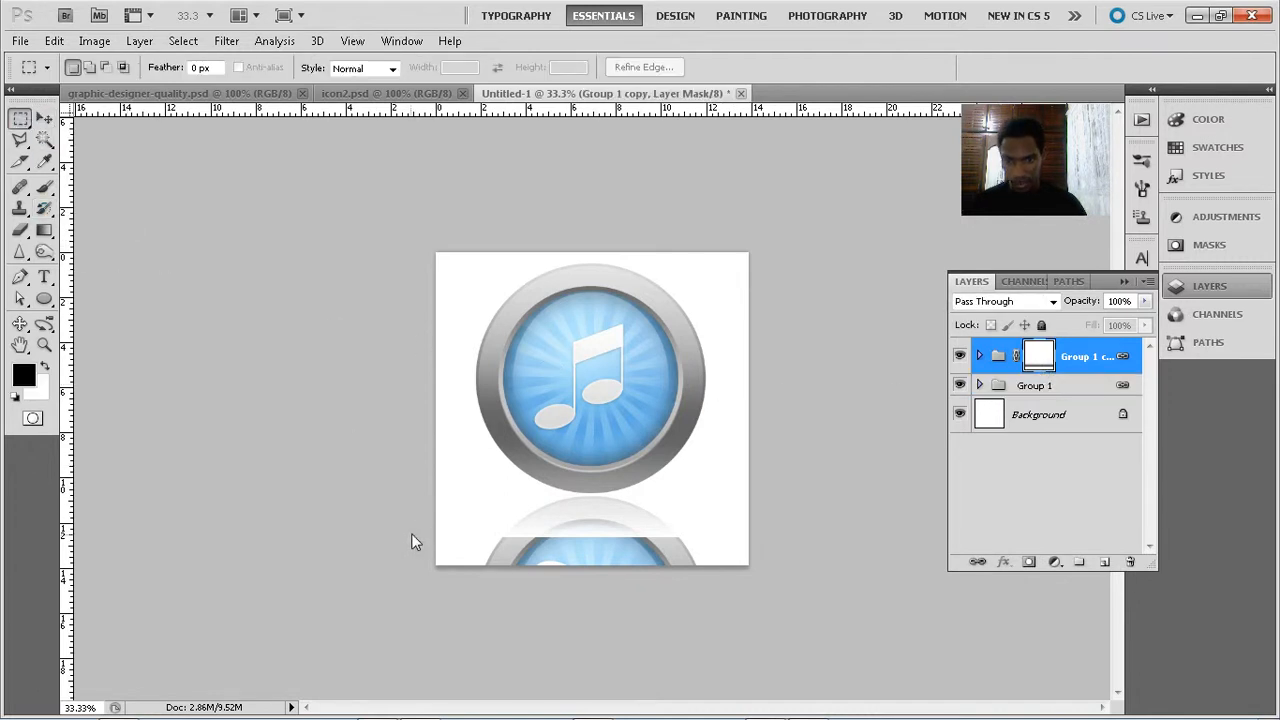
{"action": "left_click_drag", "start_coordinate": [412, 534], "coordinate": [755, 600]}
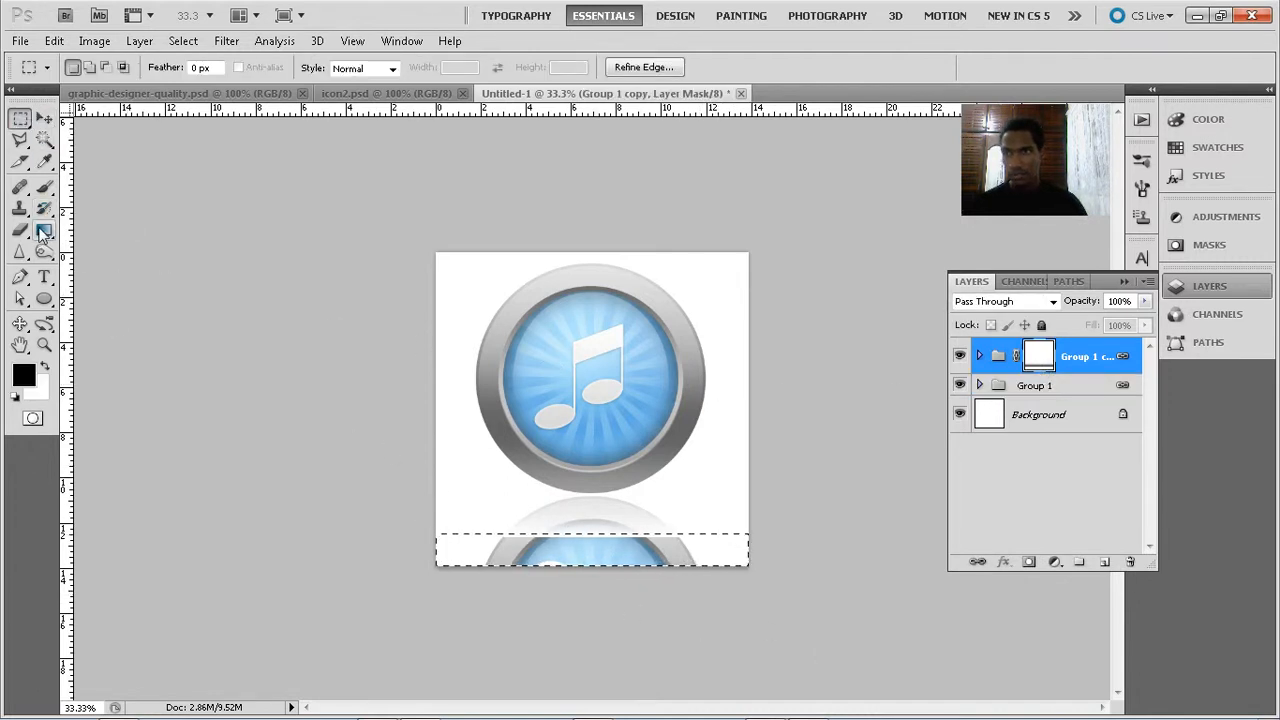
{"action": "left_click", "coordinate": [44, 187]}
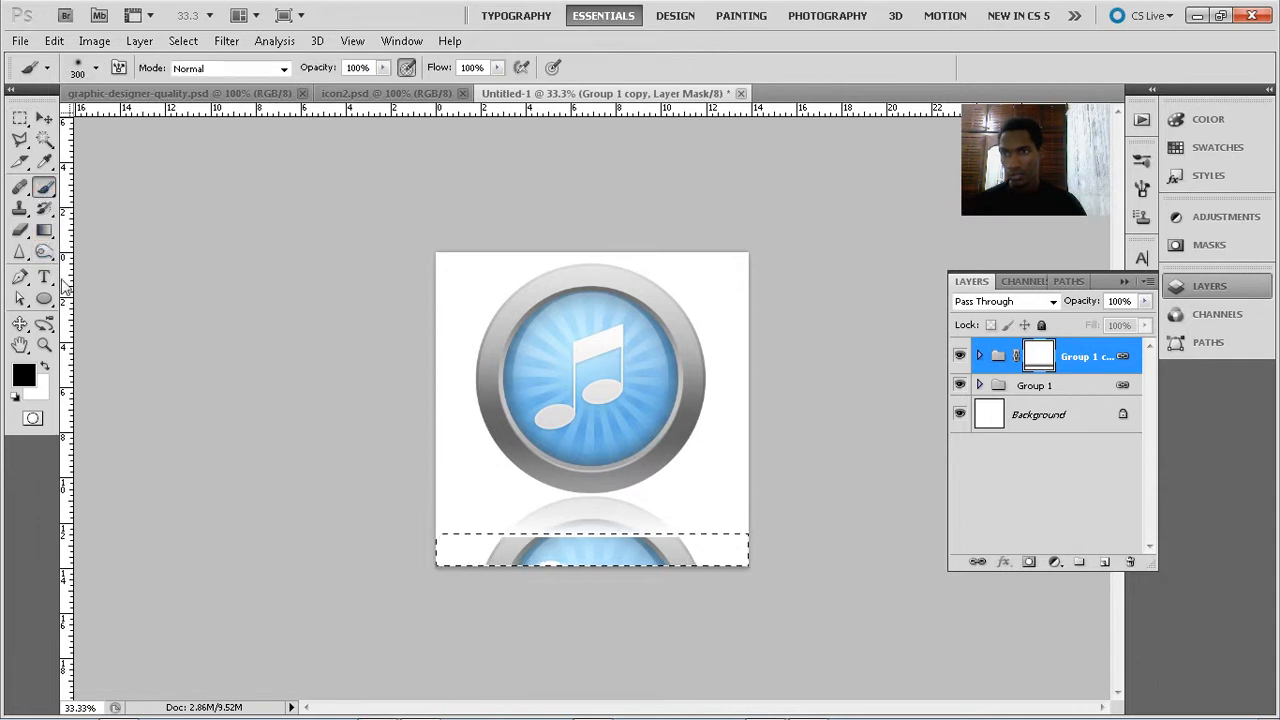
{"action": "key", "text": "x"}
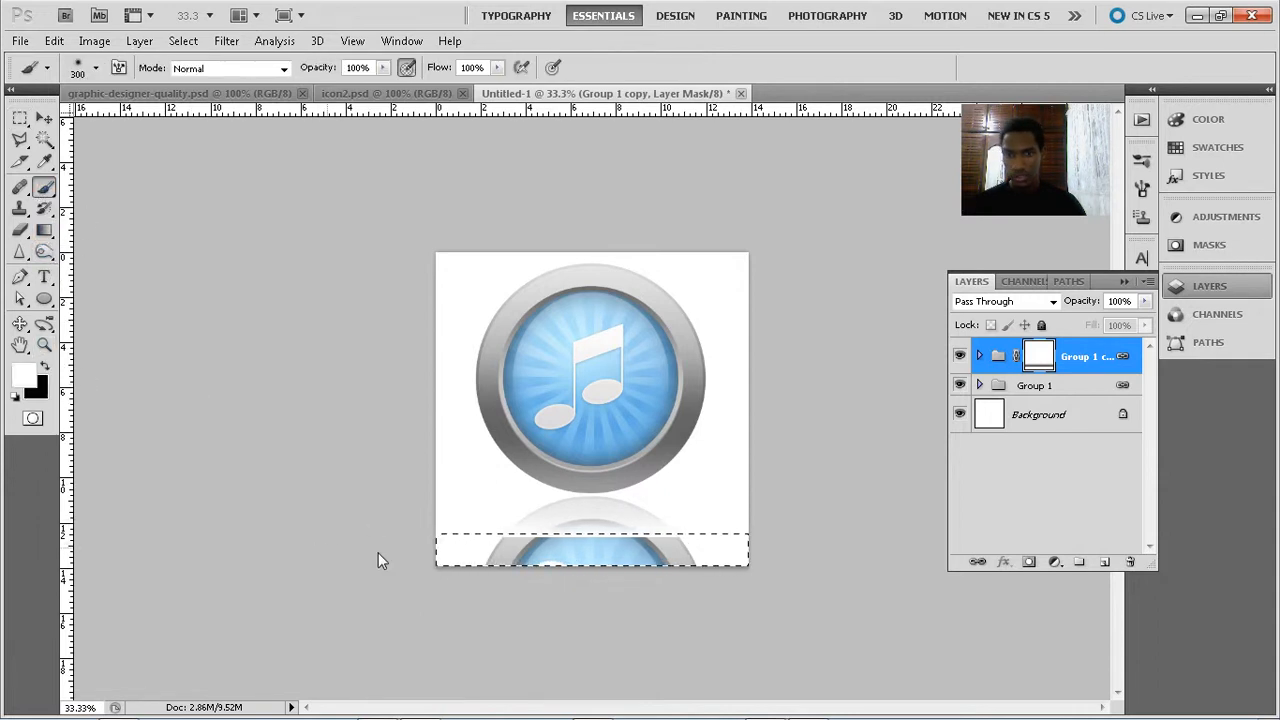
{"action": "key", "text": "x"}
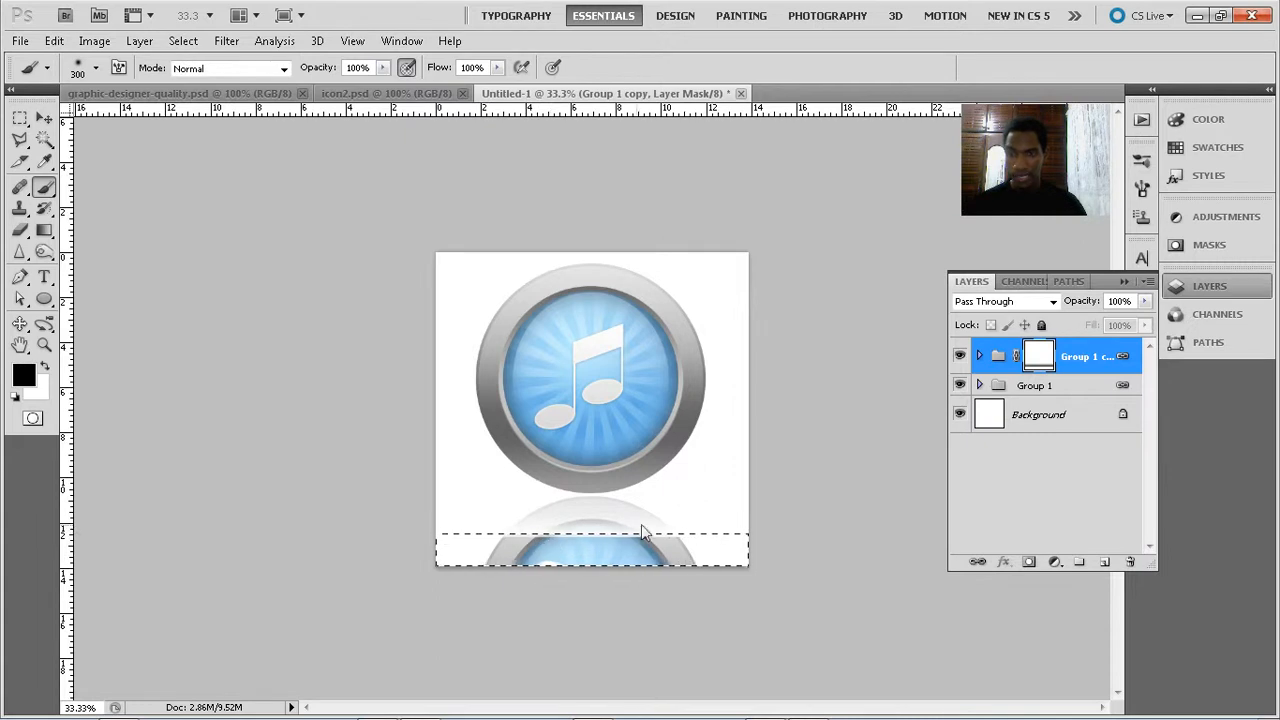
{"action": "mouse_move", "coordinate": [643, 533]}
{"action": "left_mouse_down"}
{"action": "mouse_move", "coordinate": [756, 537]}
{"action": "mouse_move", "coordinate": [408, 541]}
{"action": "mouse_move", "coordinate": [787, 554]}
{"action": "mouse_move", "coordinate": [692, 576]}
{"action": "mouse_move", "coordinate": [705, 549]}
{"action": "mouse_move", "coordinate": [438, 558]}
{"action": "mouse_move", "coordinate": [727, 552]}
{"action": "mouse_move", "coordinate": [501, 548]}
{"action": "mouse_move", "coordinate": [674, 571]}
{"action": "left_mouse_up"}
{"action": "key", "text": "ctrl+d"}
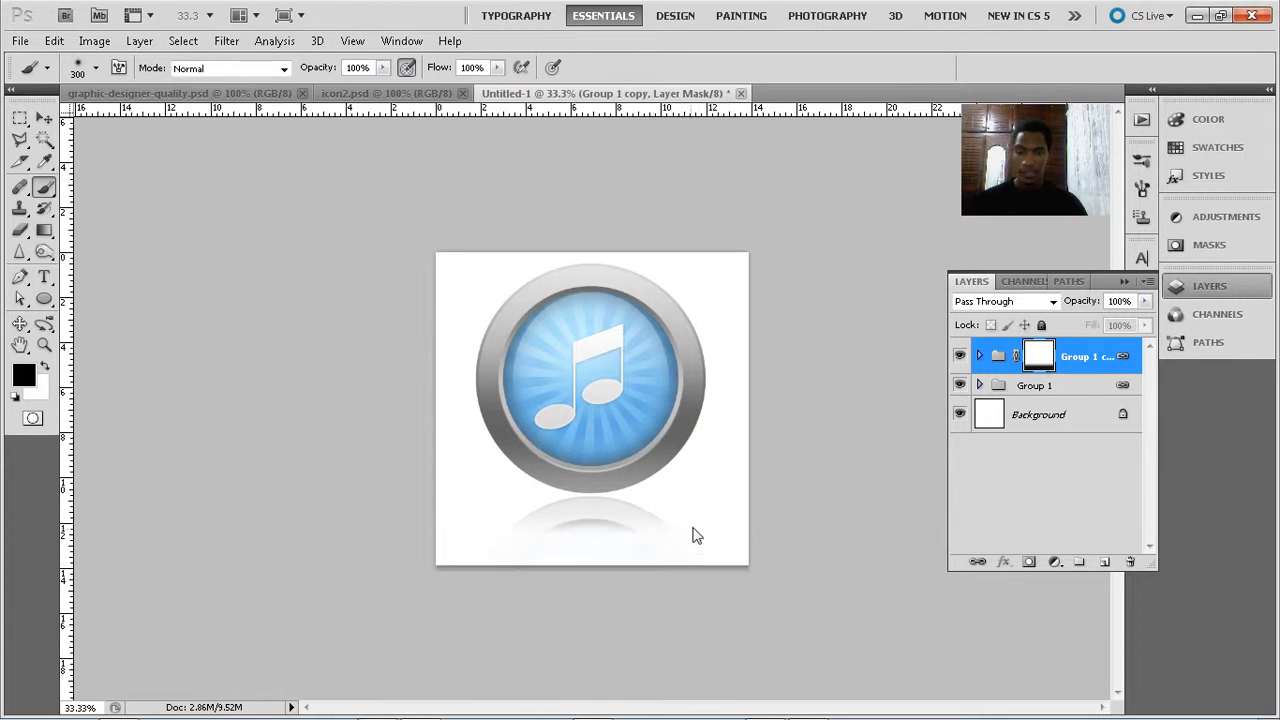
{"action": "left_click", "coordinate": [44, 118]}
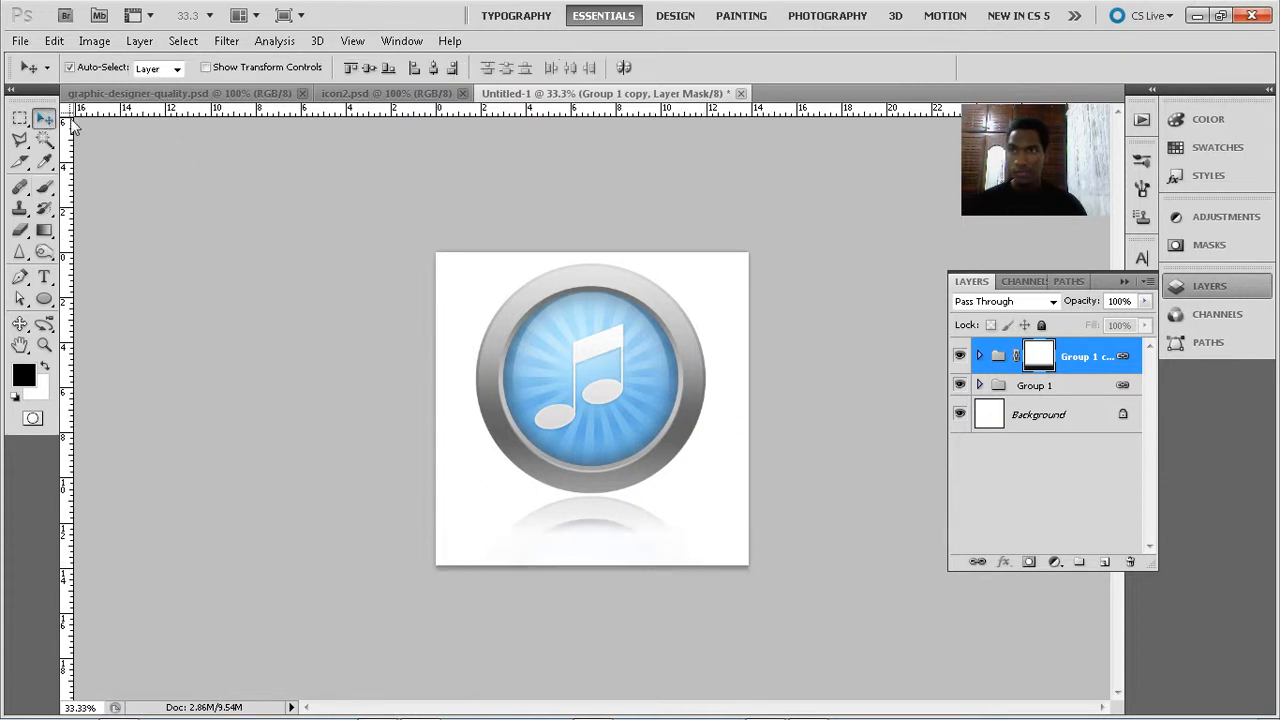
{"action": "left_click", "coordinate": [147, 153]}
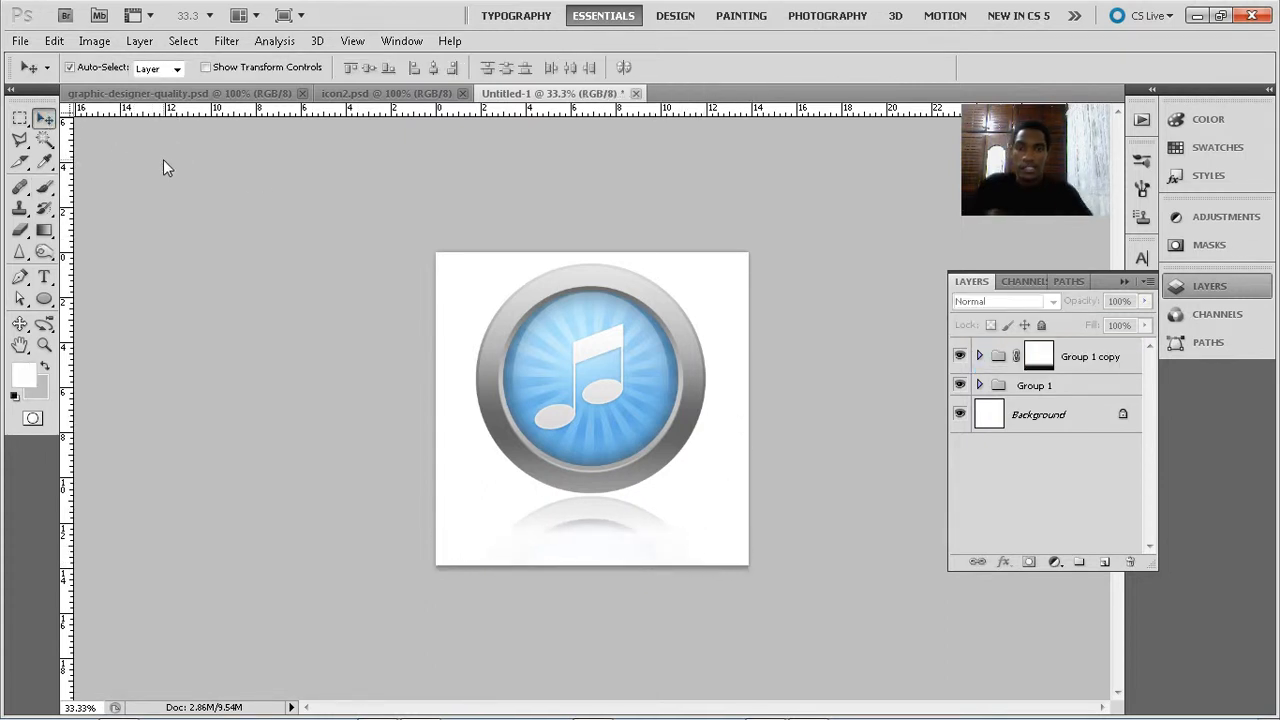